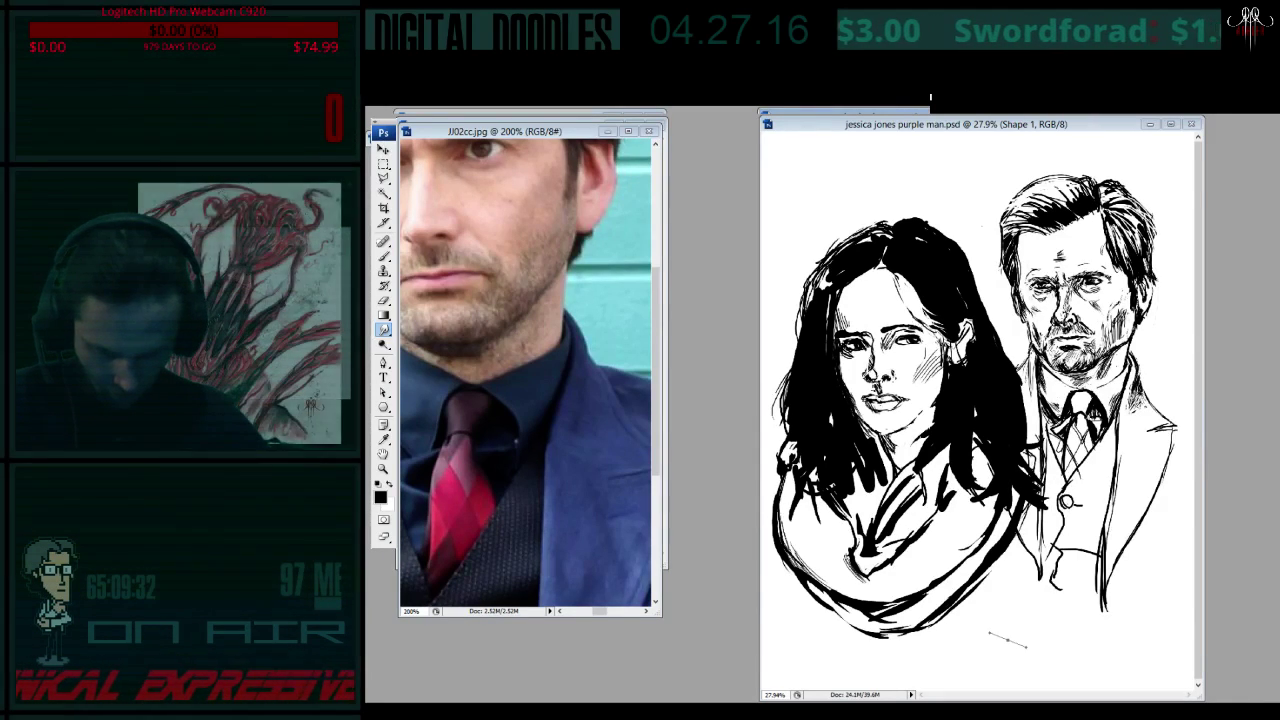
- Make JJ02cc.jpg the active document and fit the whole photo on screen
key(space)
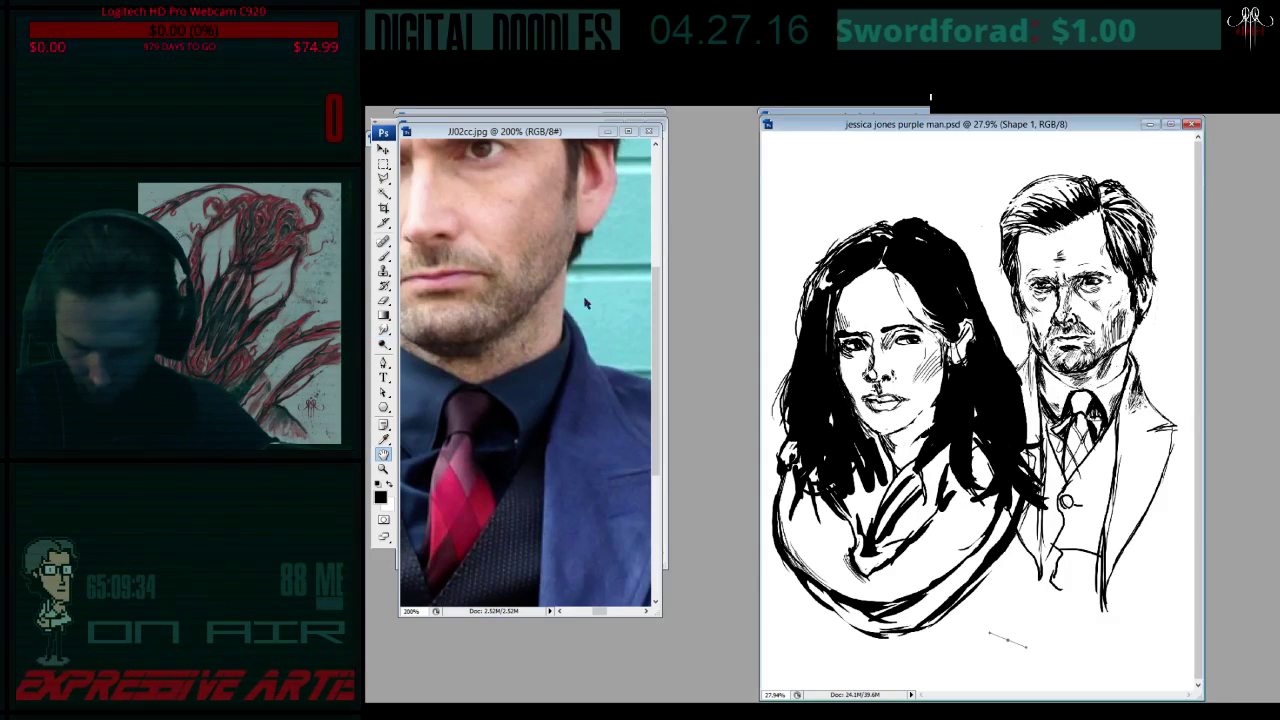
click(605, 279)
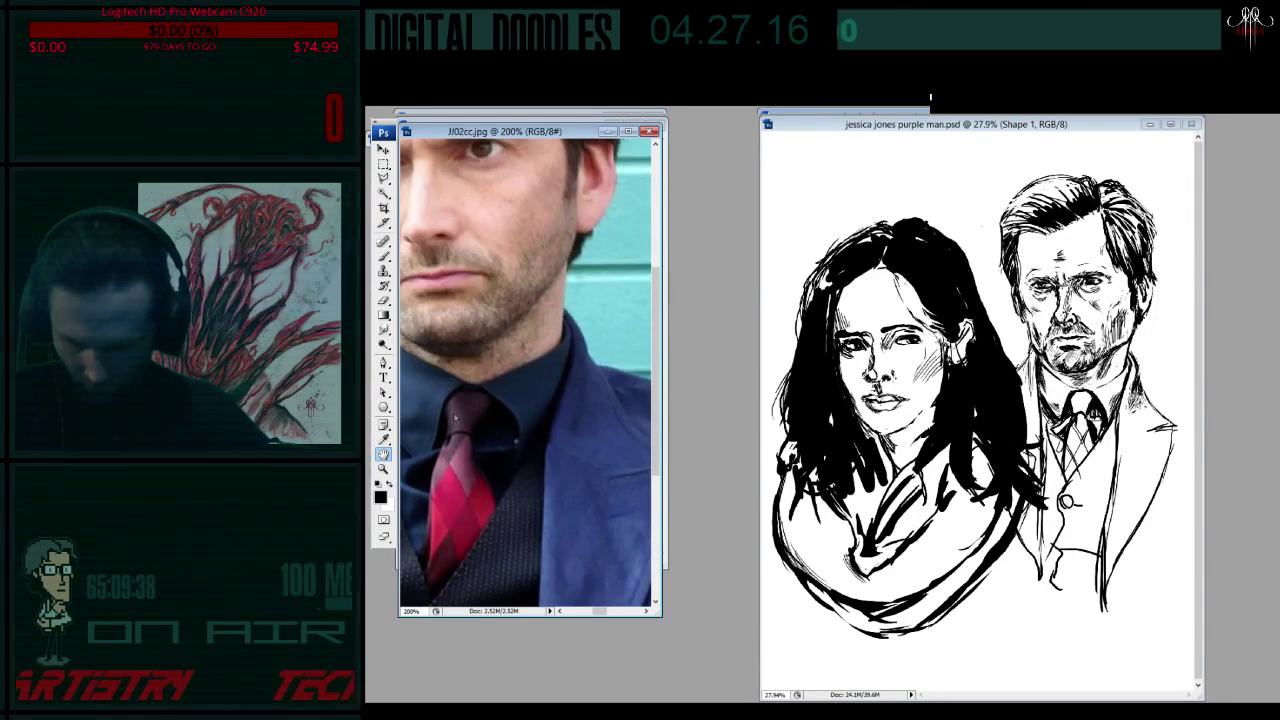
key(ctrl+space)
key(ctrl+space)
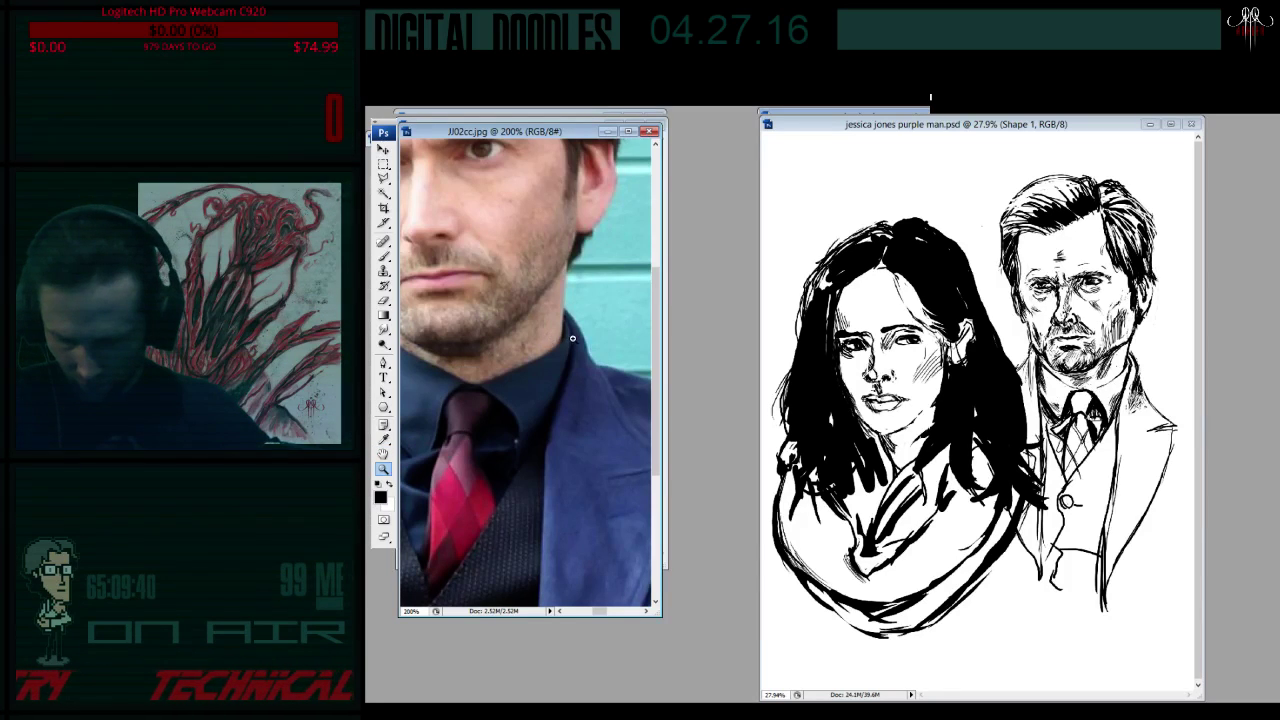
key(ctrl+0)
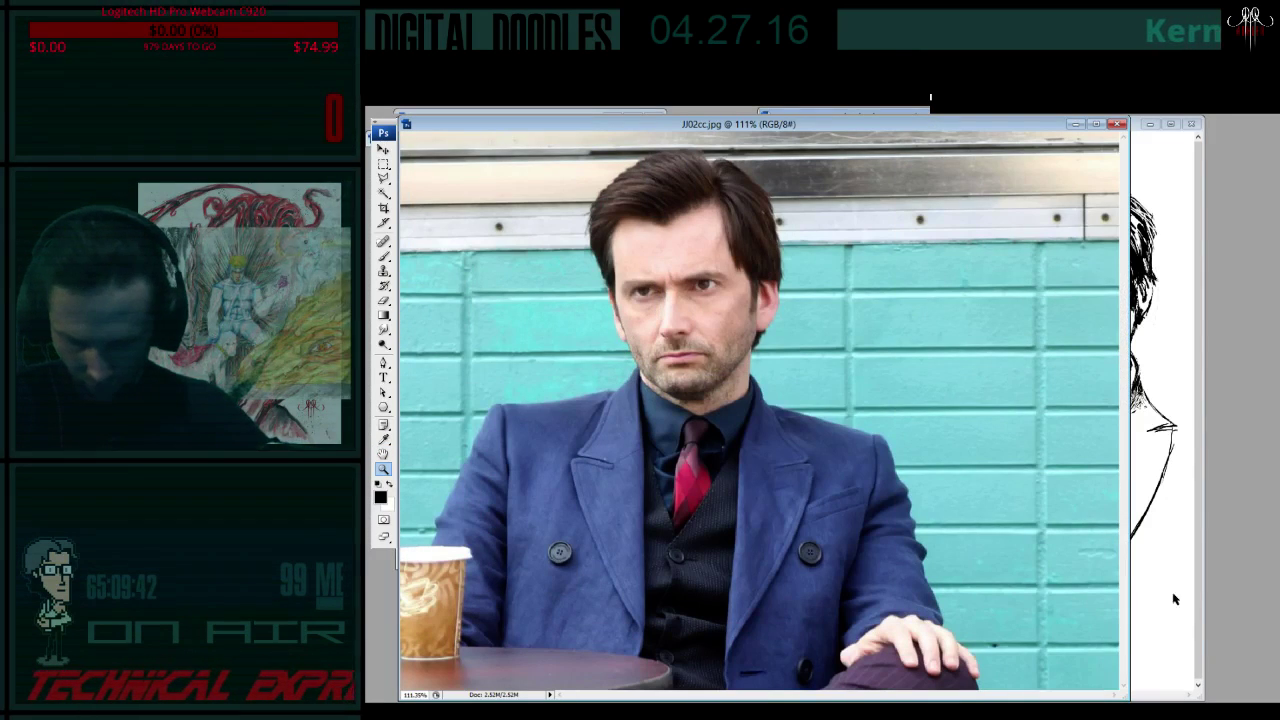
- Resize the JJ02cc.jpg window smaller and taller beside the drawing, centred on the man's face
drag(1123, 699, 662, 449)
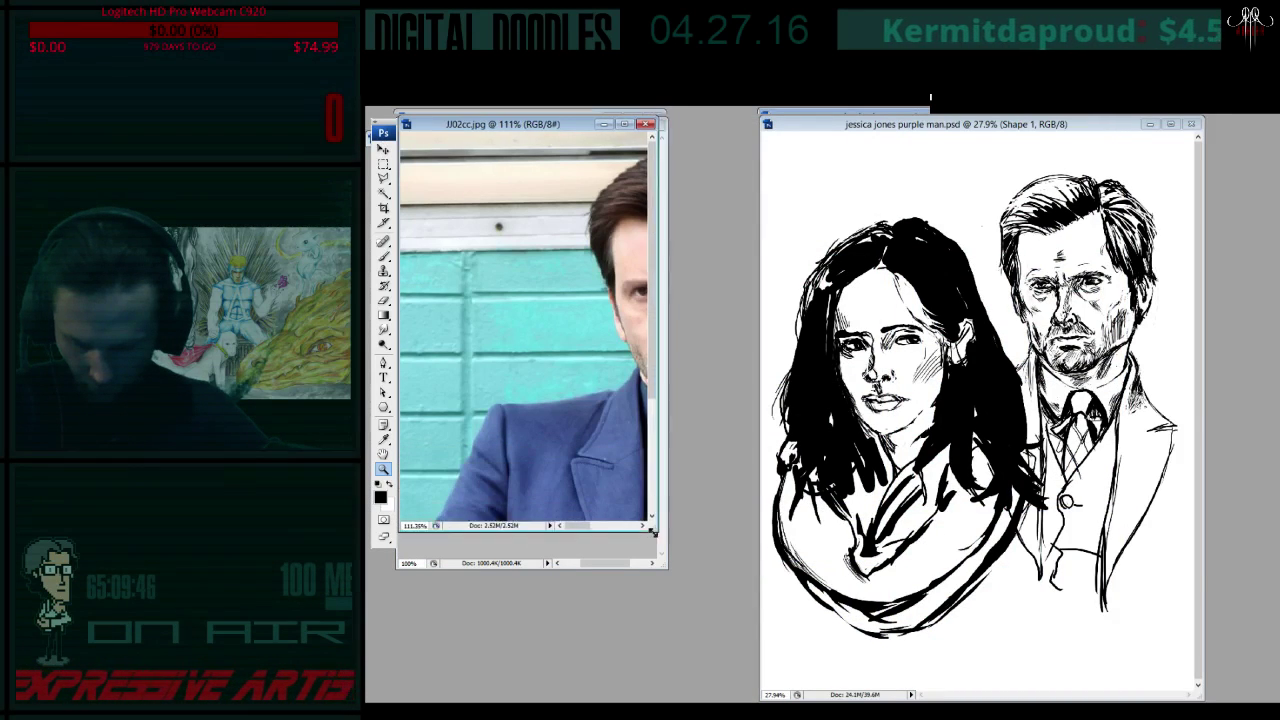
drag(662, 449, 660, 540)
click(383, 453)
drag(545, 358, 452, 355)
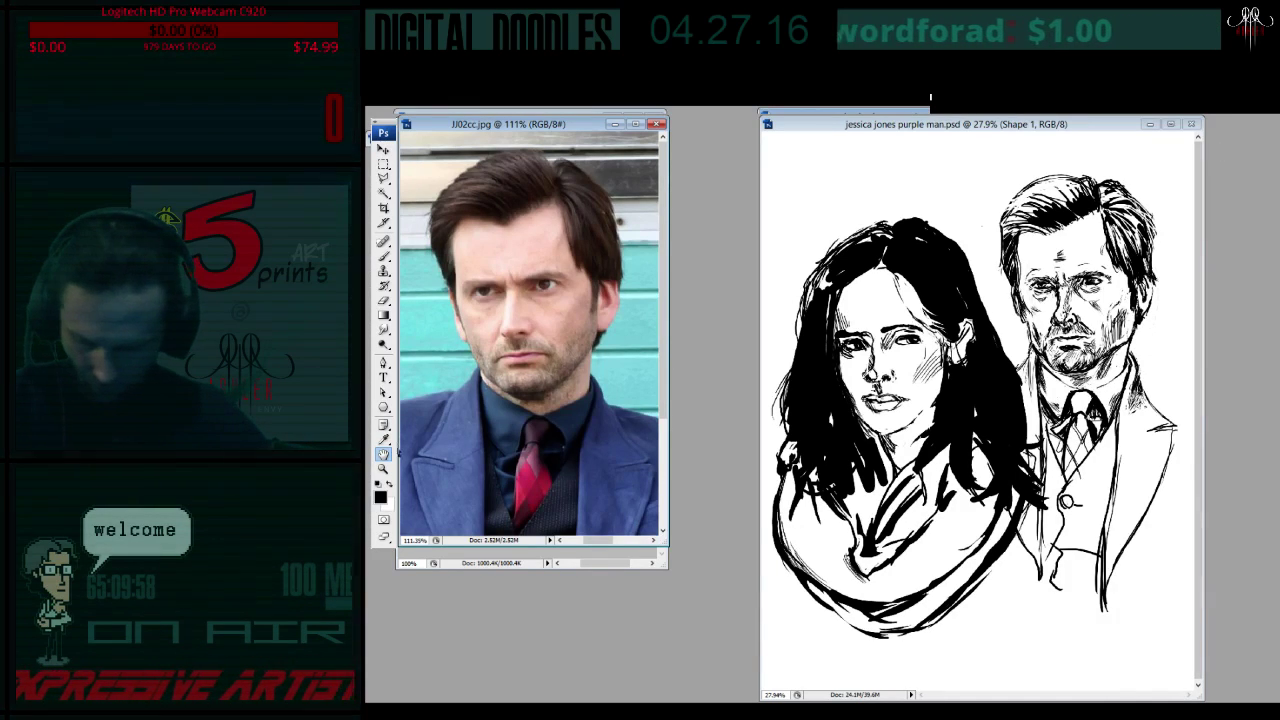
- Zoom the ink drawing to 33.3%, change layers, and undo an accidental deletion of the hair
key(z)
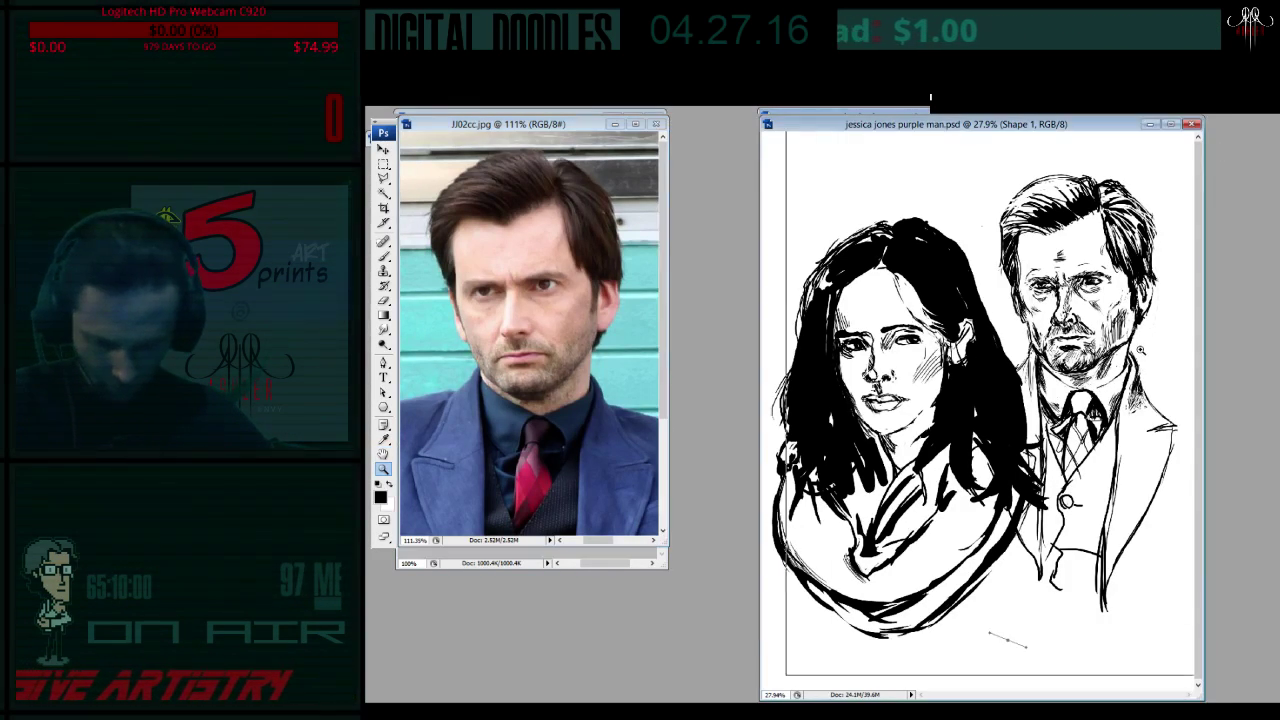
key(ctrl+plus)
key(b)
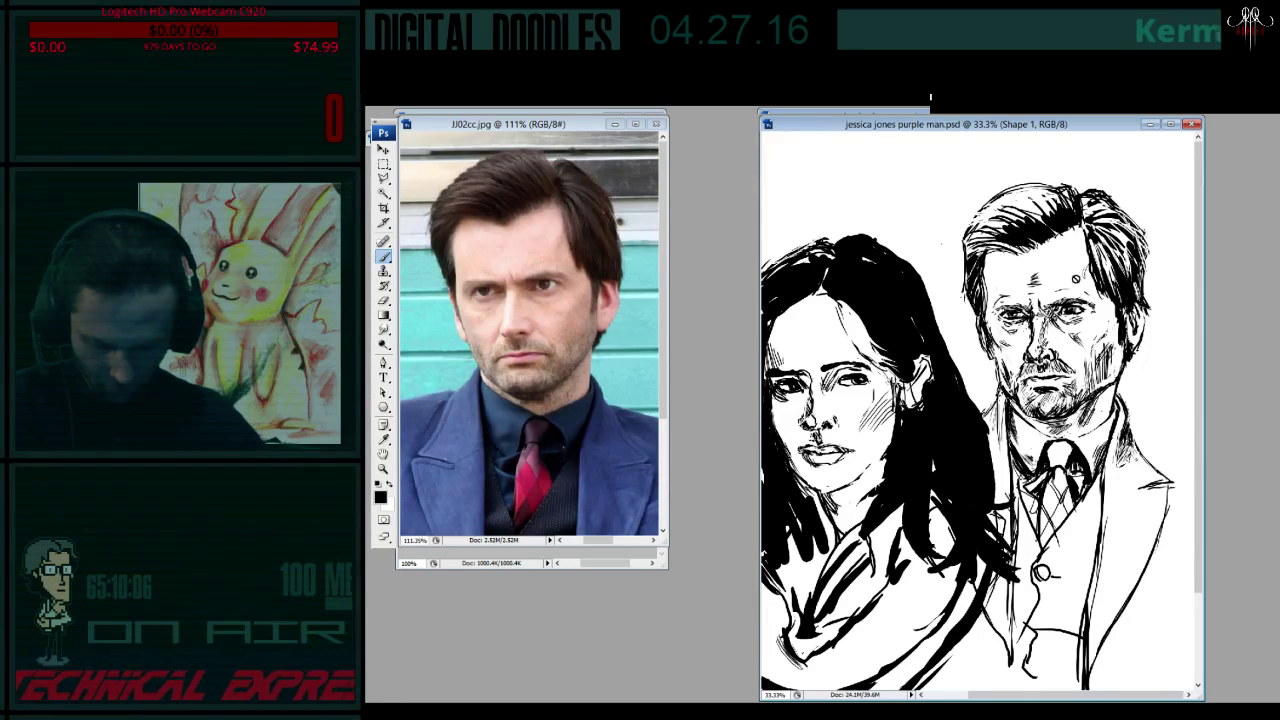
key(e)
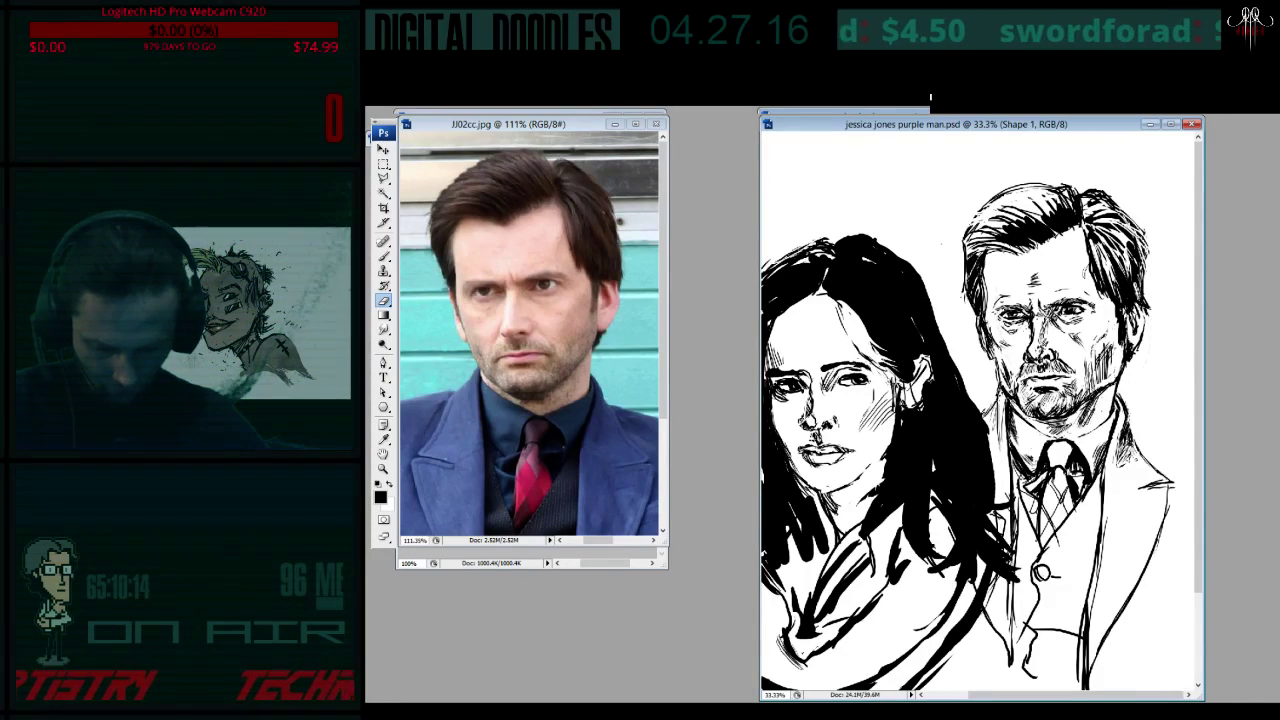
key(alt+bracketleft)
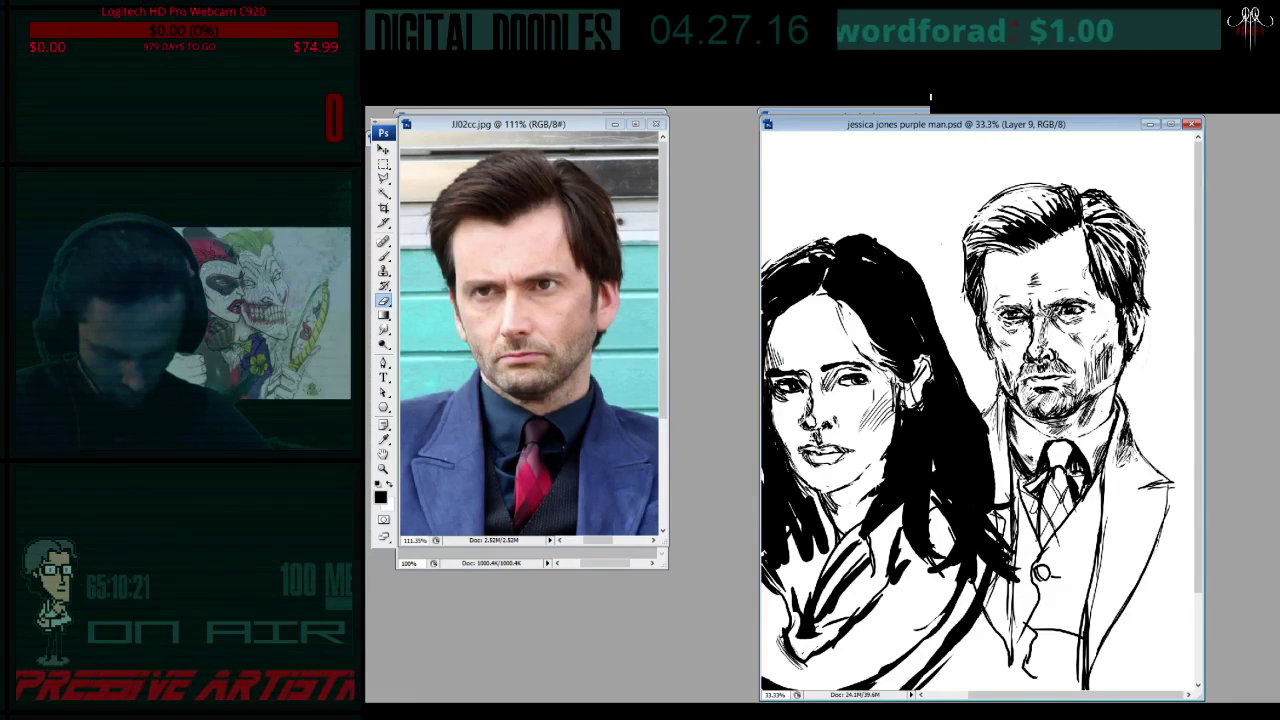
key(Delete)
key(ctrl+z)
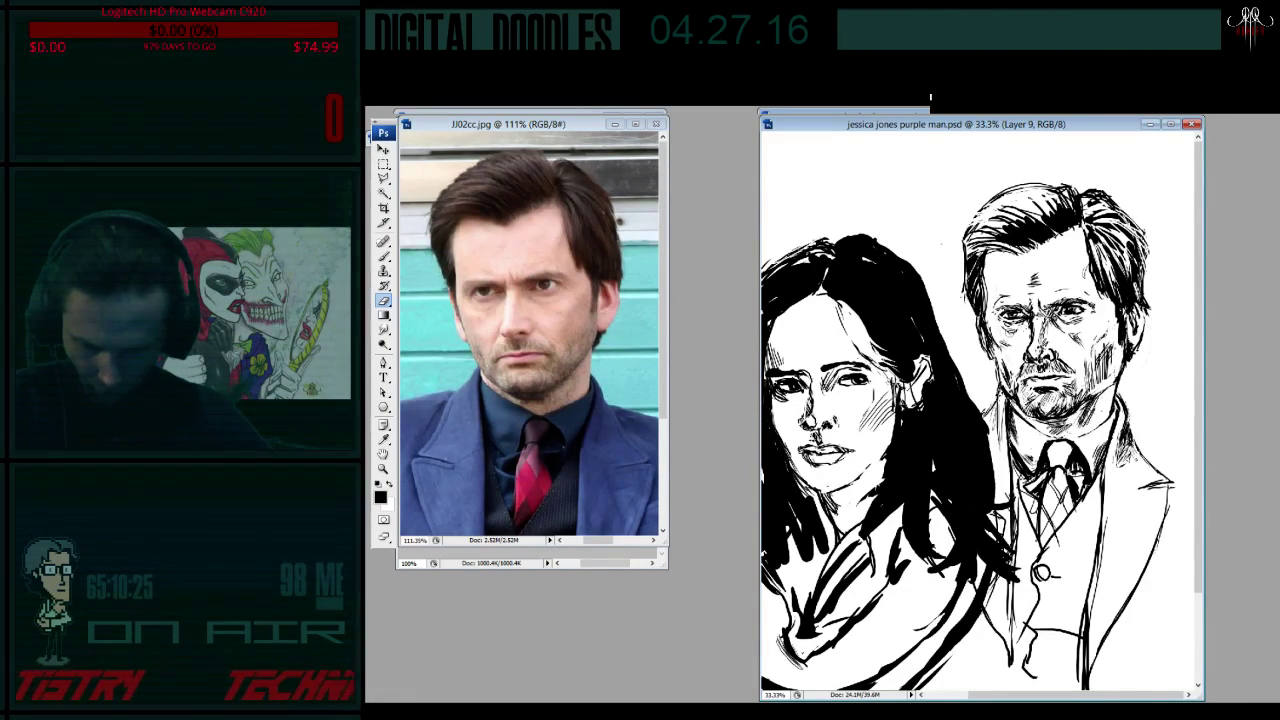
- Alternate between the Brush and Eraser on the drawing without changing the artwork
click(383, 256)
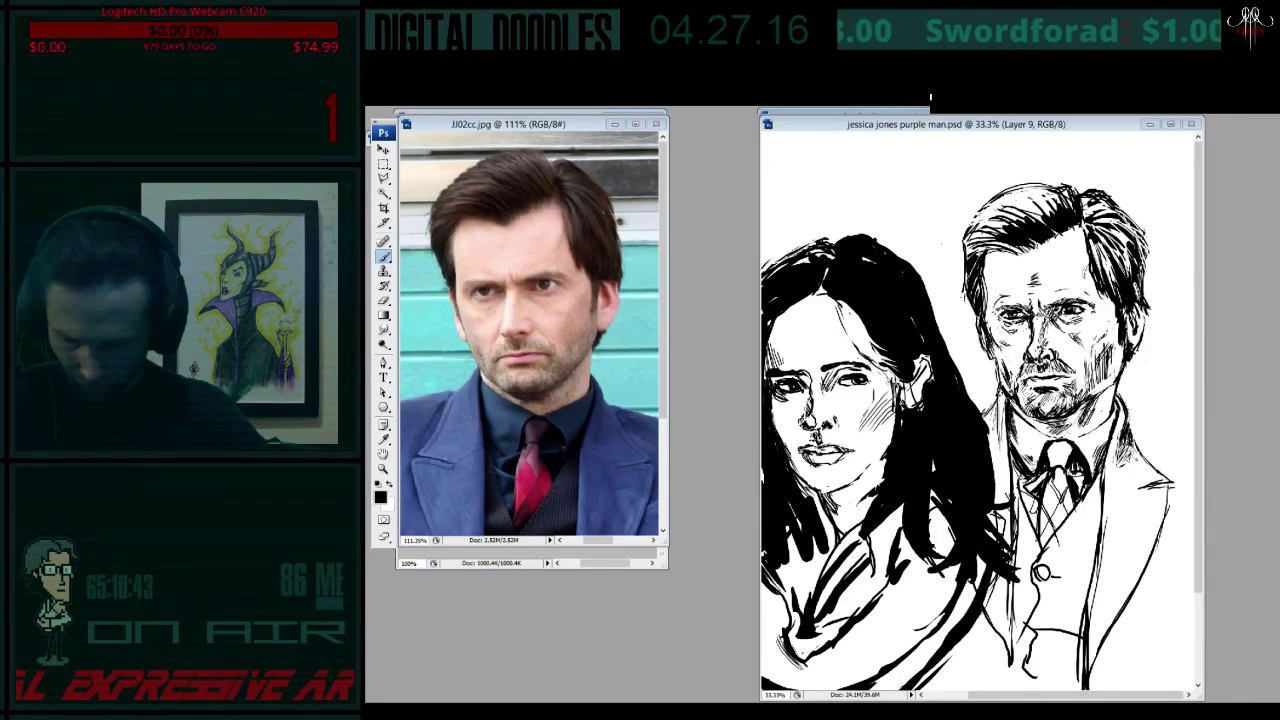
key(e)
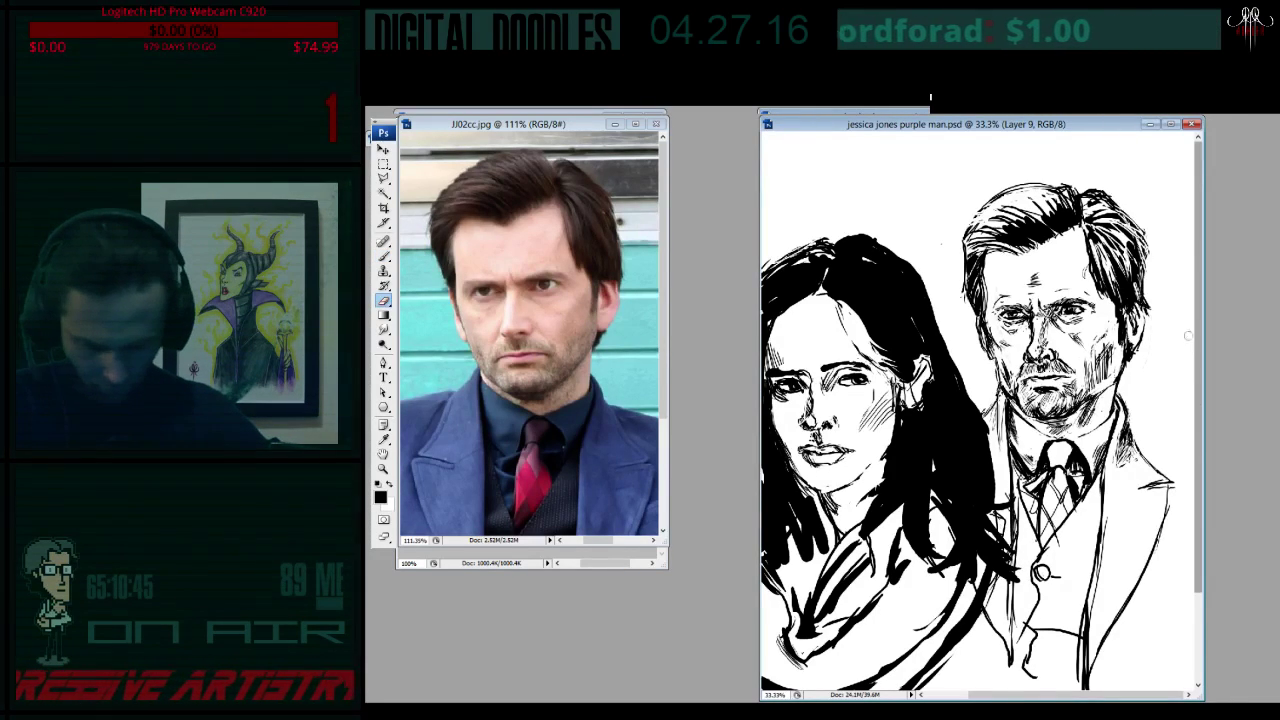
key(ctrl+space)
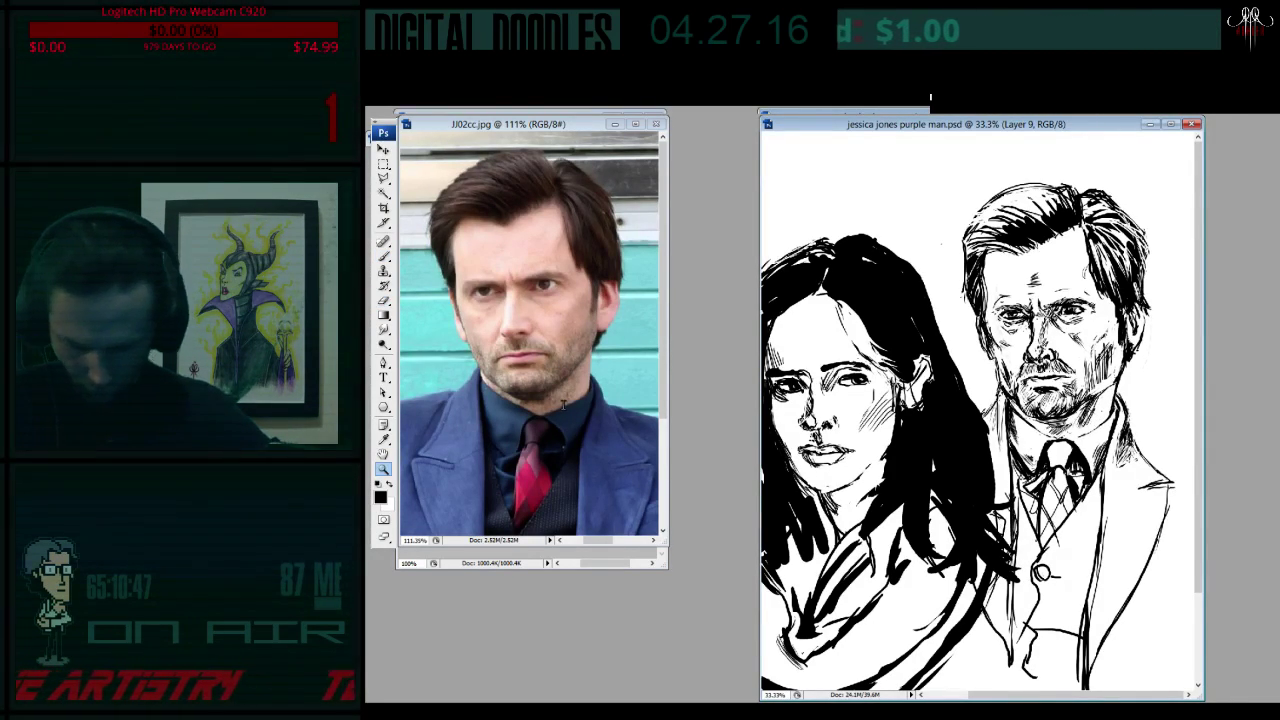
click(383, 256)
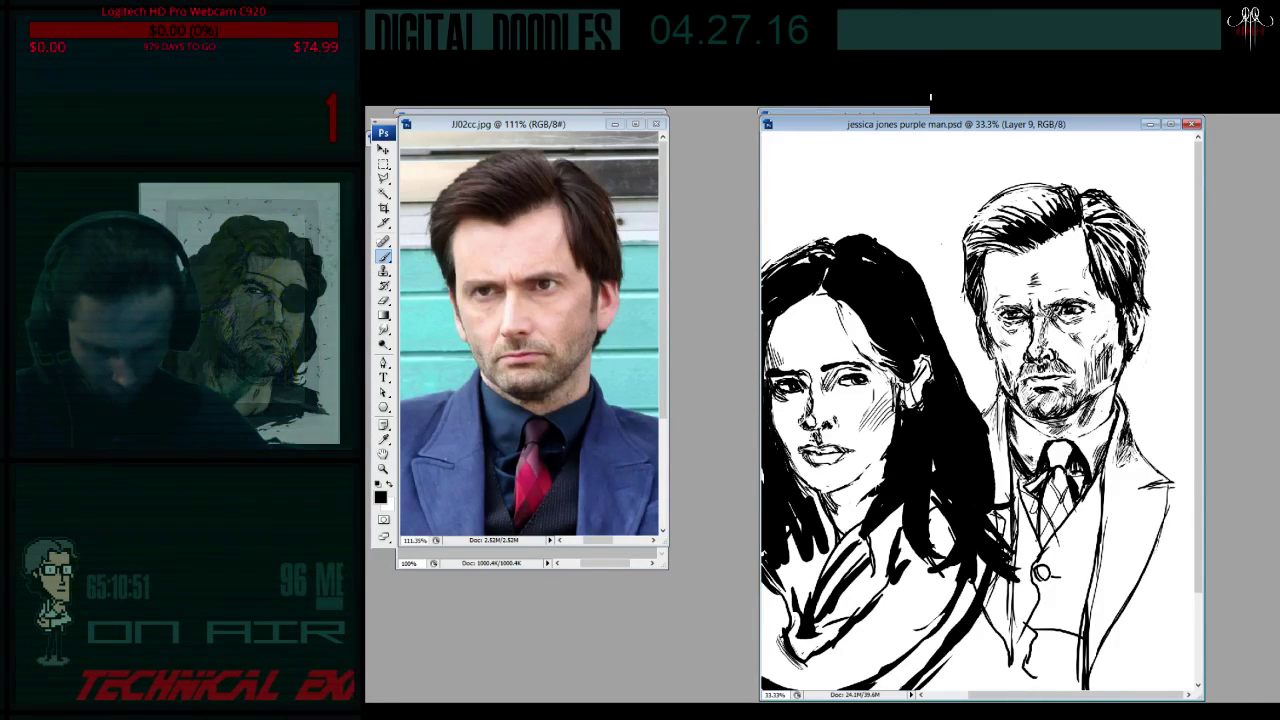
key(e)
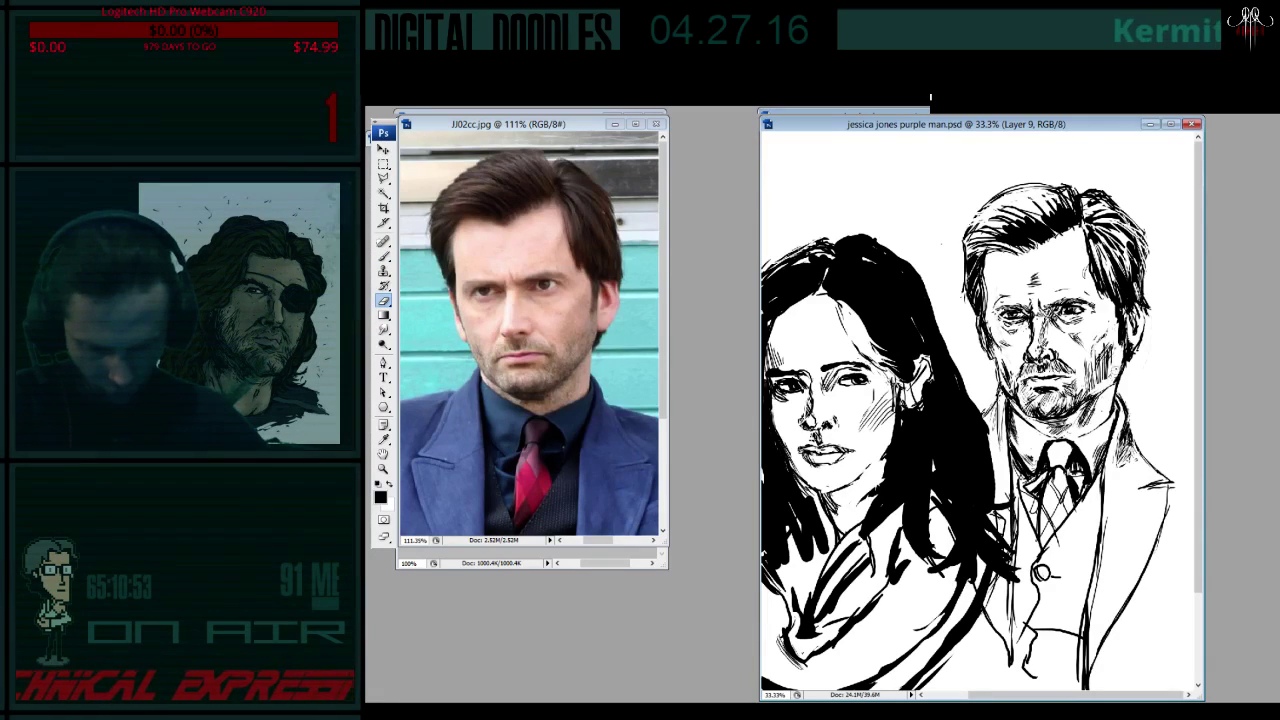
- Select the Brush, then activate JJ02cc.jpg and add a new layer above the photo
click(637, 259)
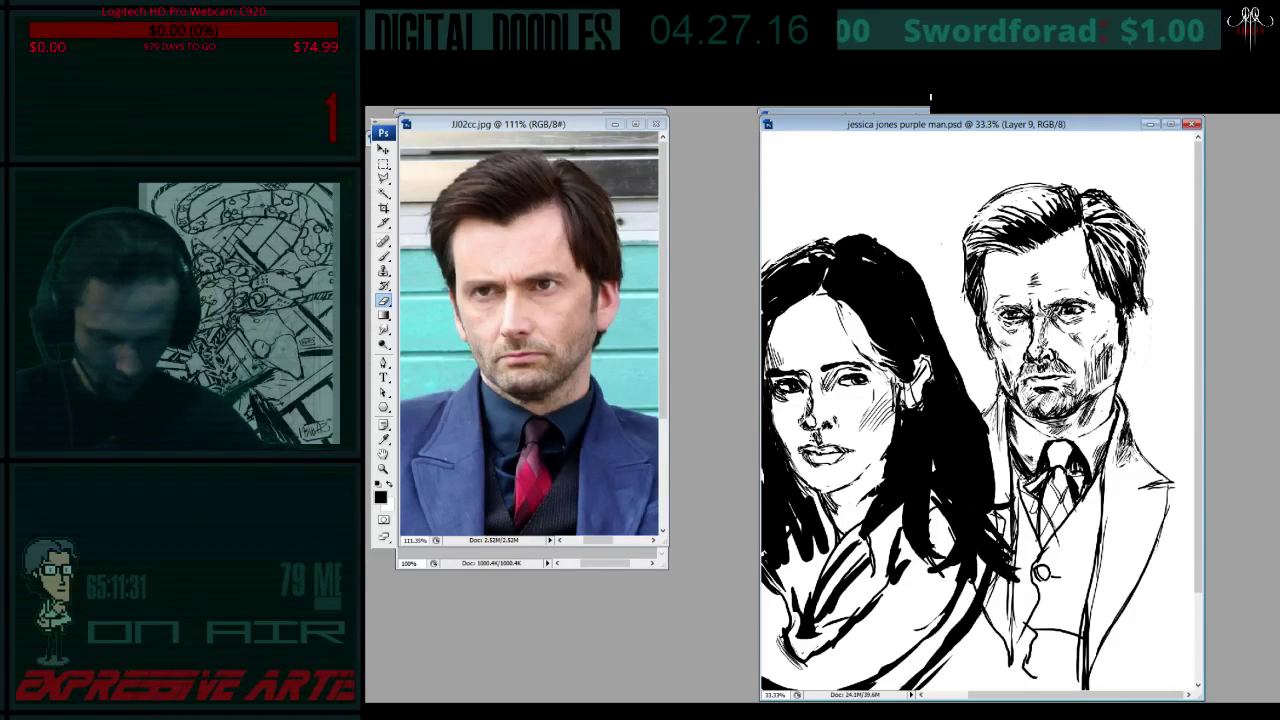
key(b)
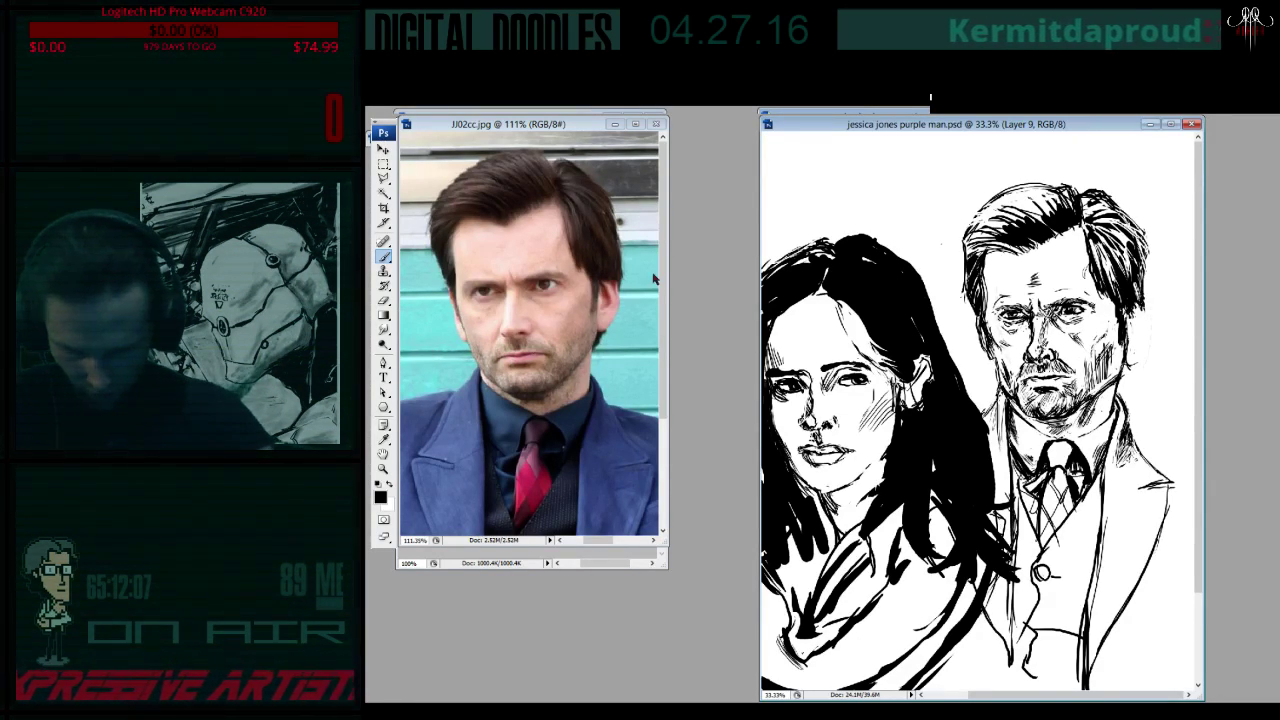
click(615, 110)
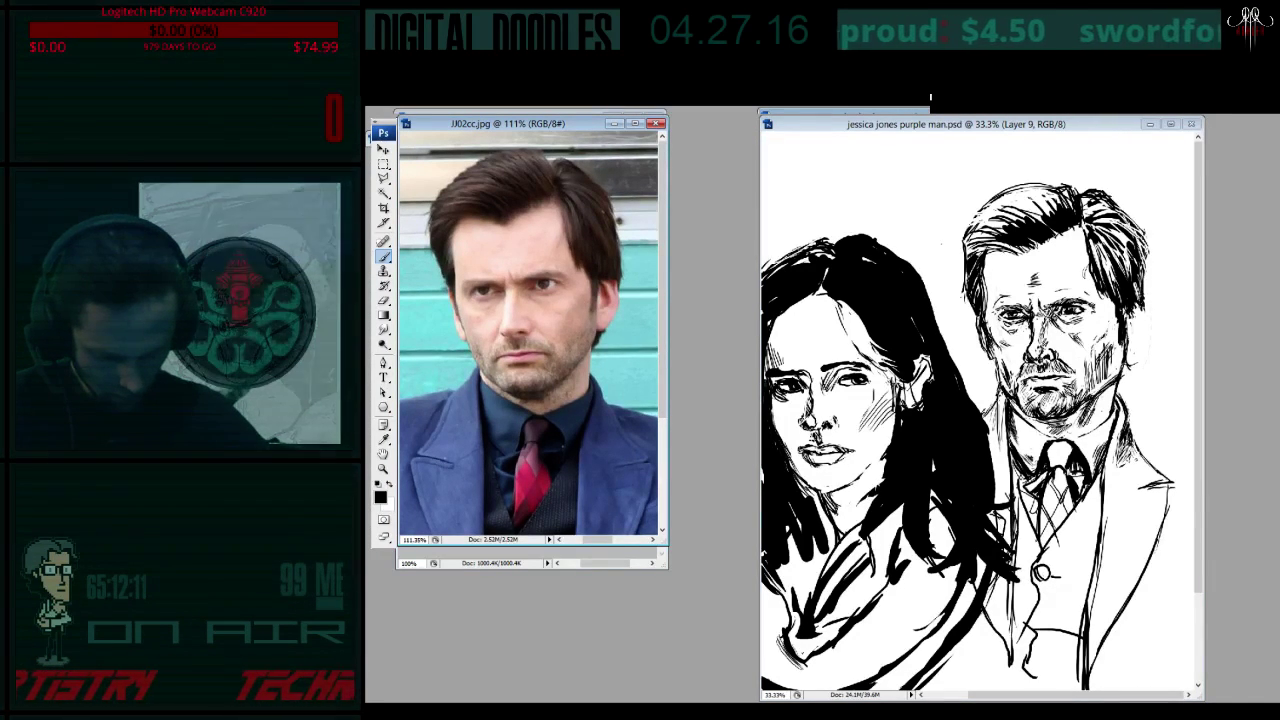
key(ctrl+j)
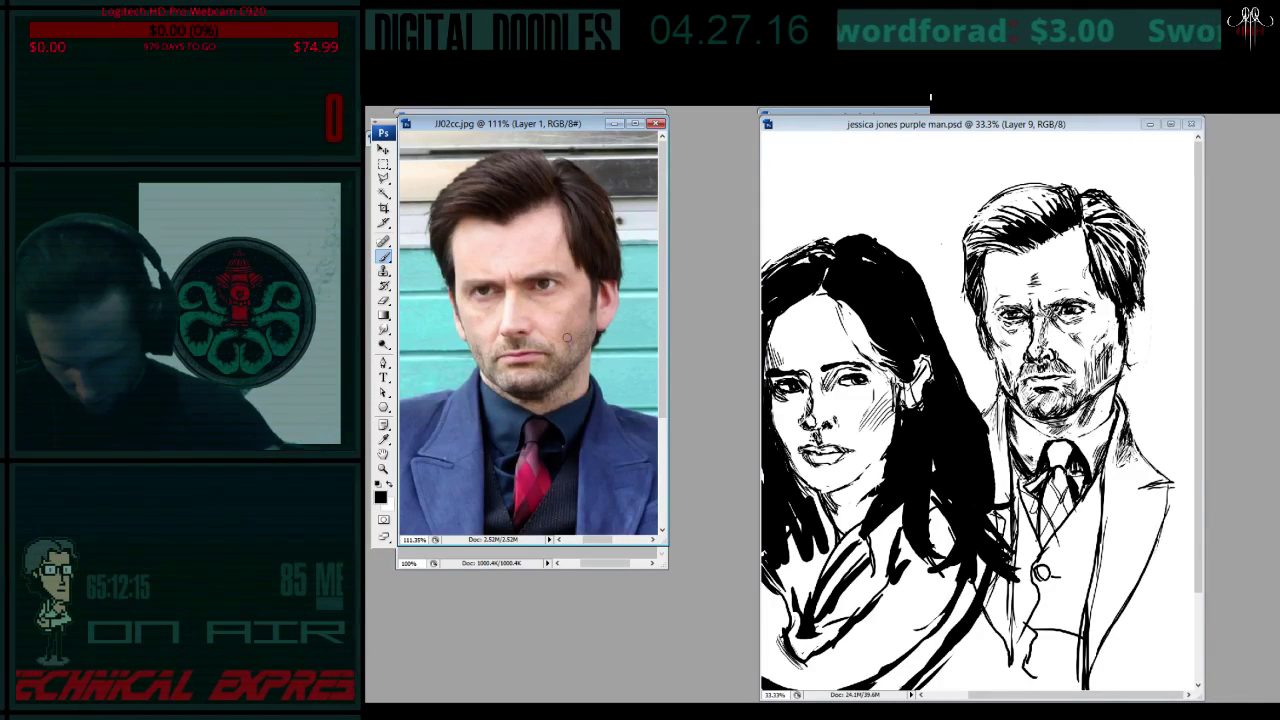
- Draw a black horizontal guide line across the reference man's mouth
drag(466, 335, 594, 333)
key(i)
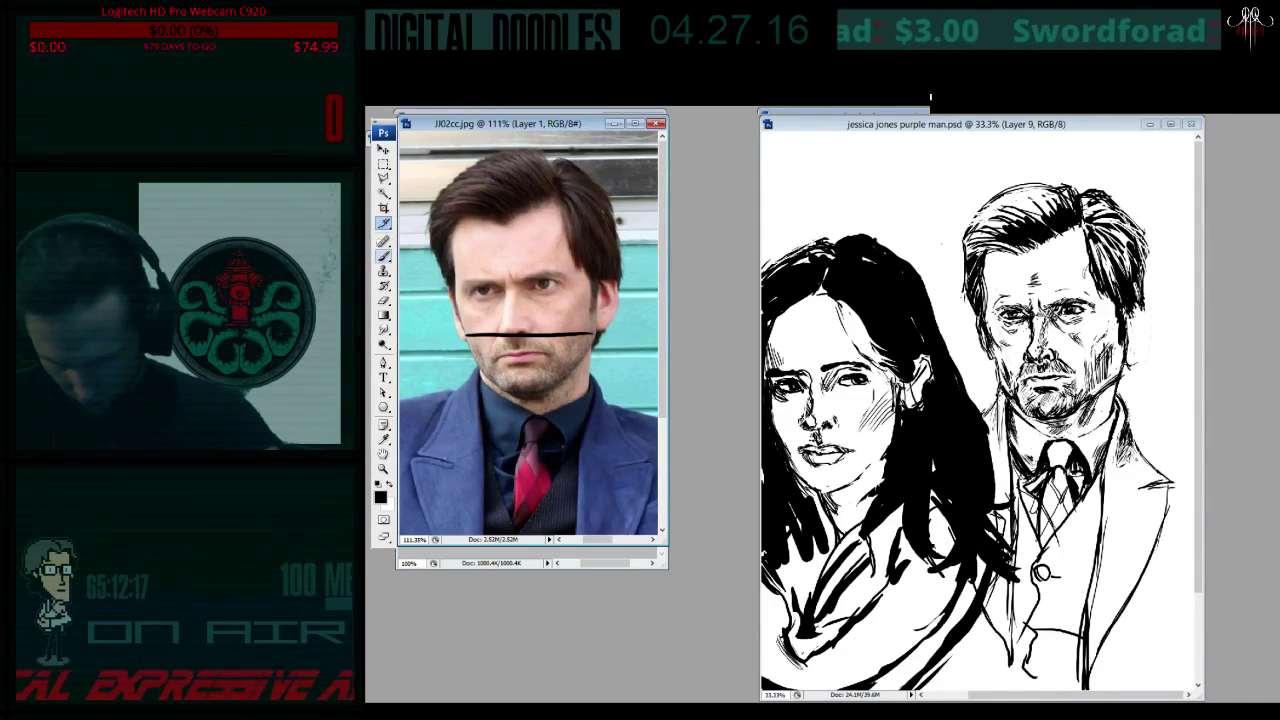
key(b)
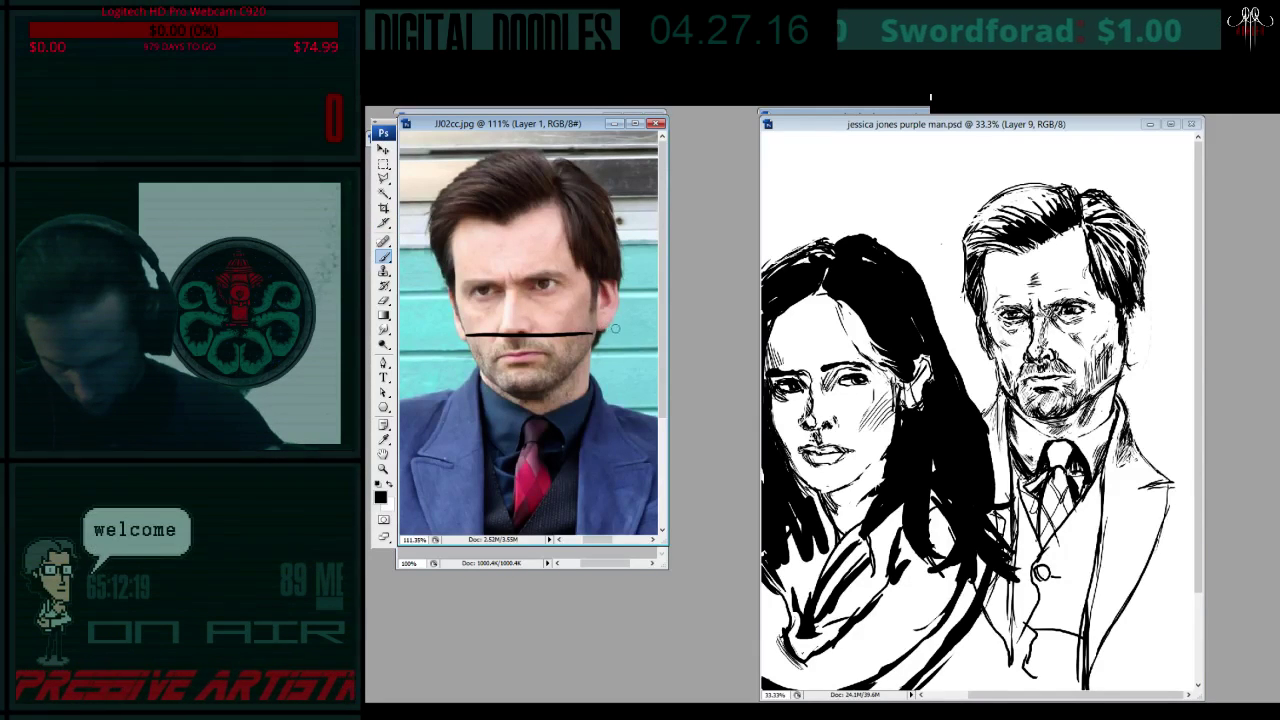
drag(584, 332, 614, 331)
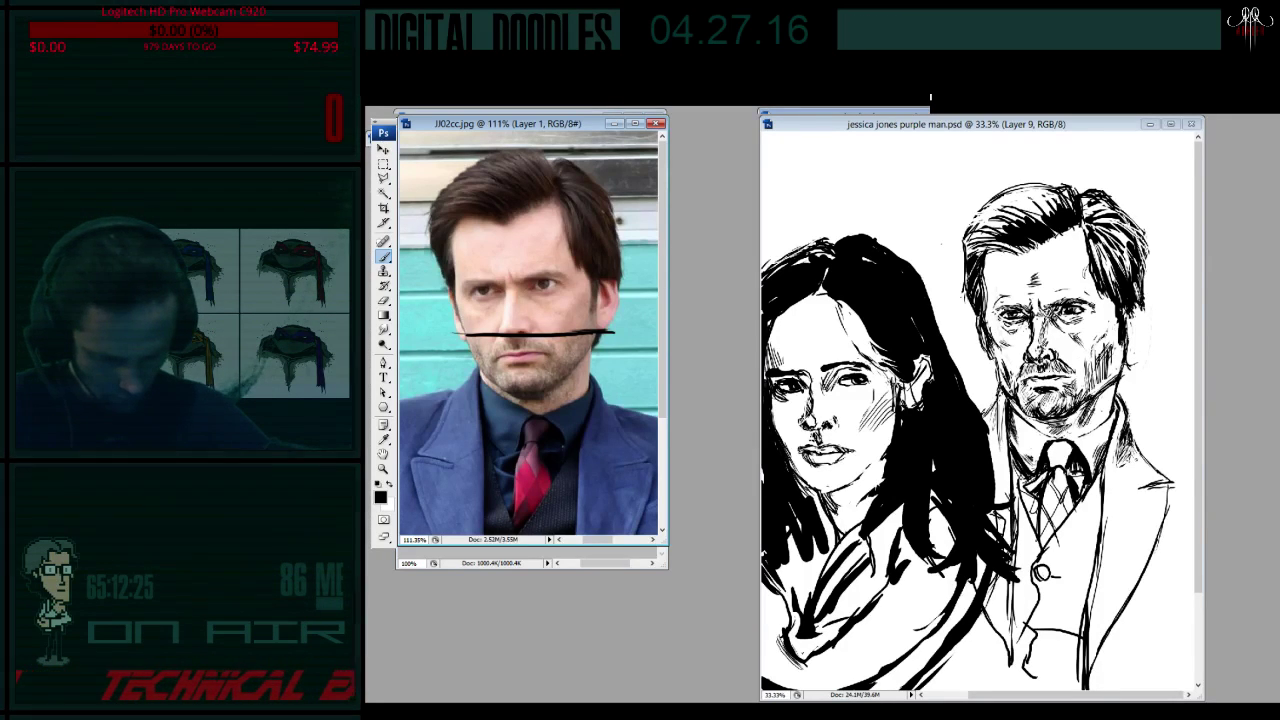
- Back on the drawing, add a small ink stroke beside the man's collar
click(1092, 128)
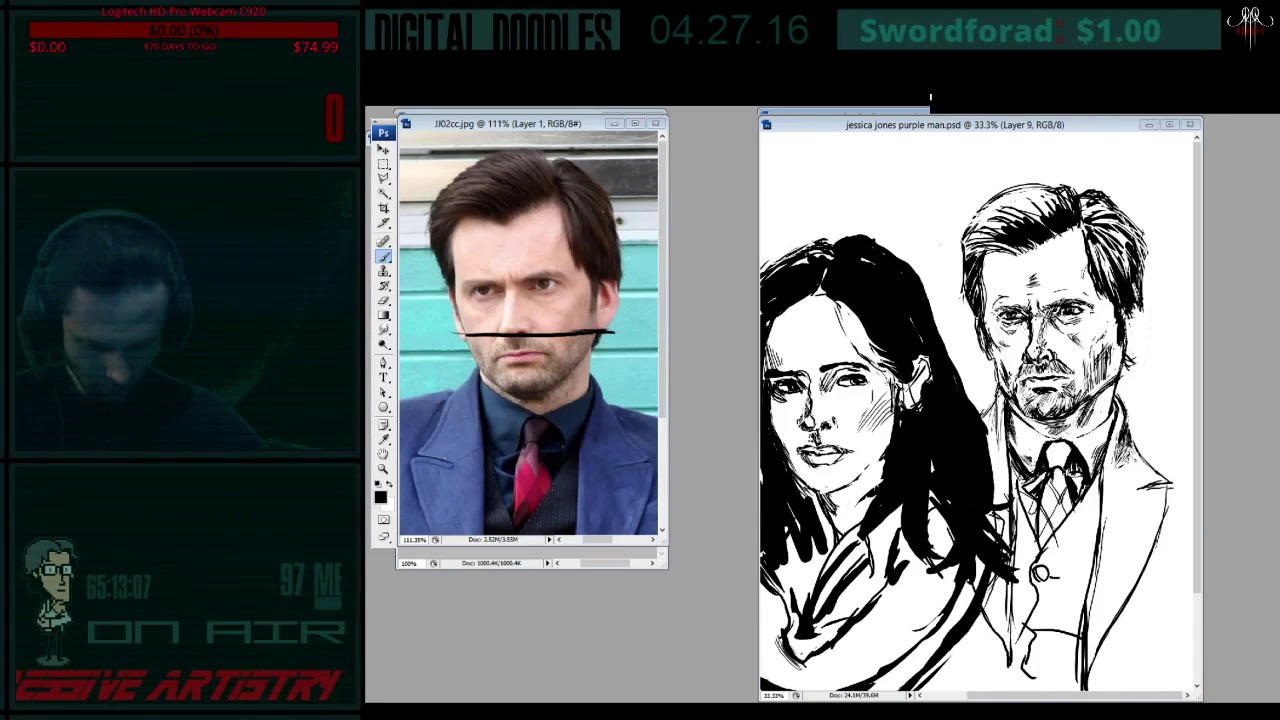
drag(1128, 356, 1134, 372)
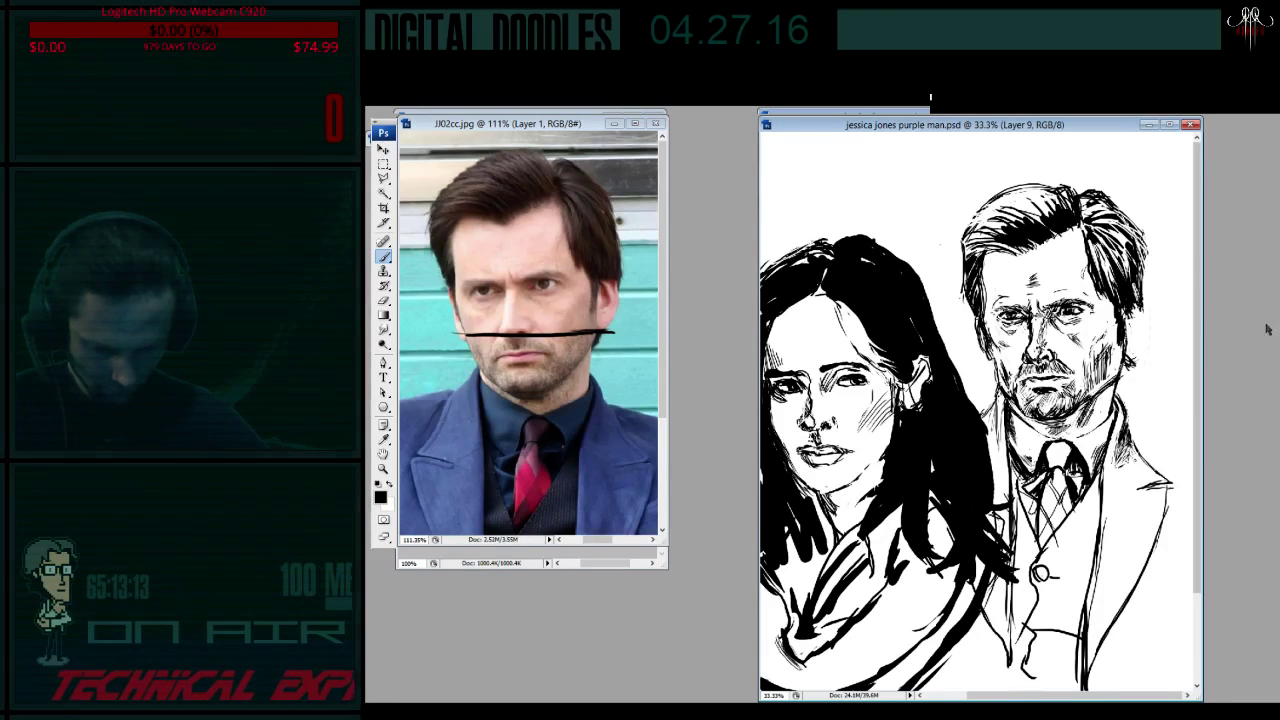
key(e)
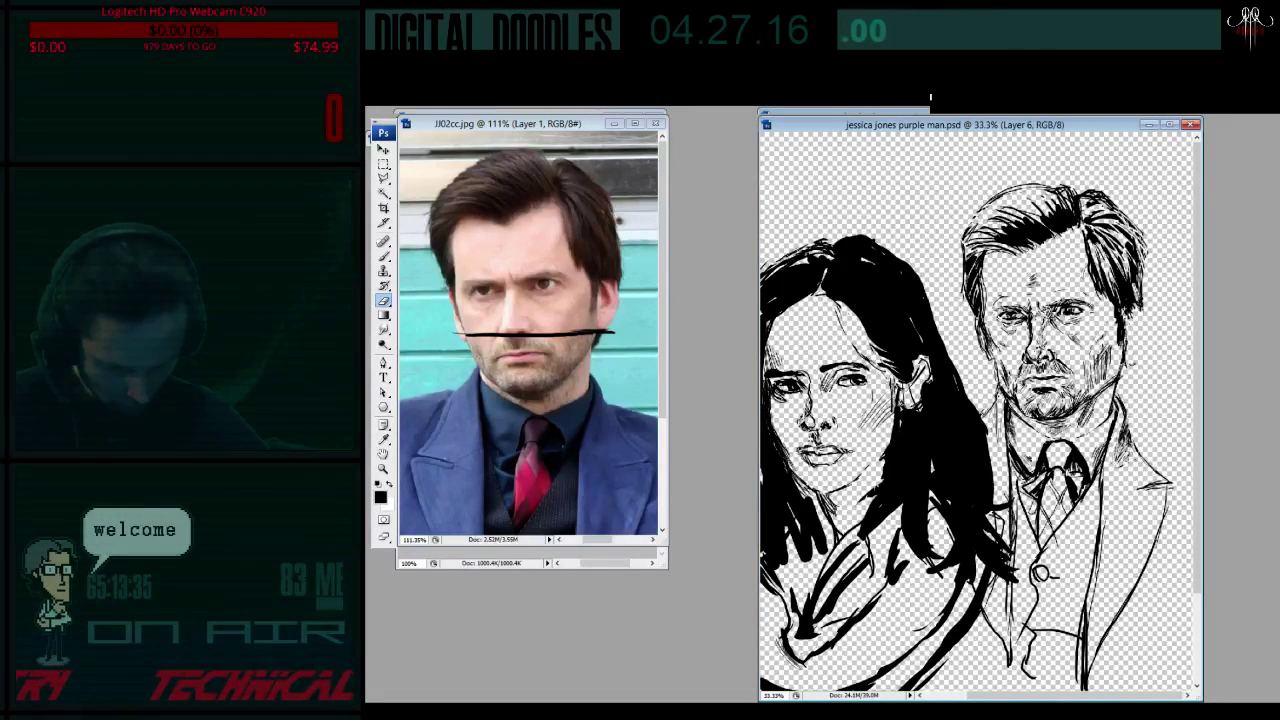
- Inspect the Color Fill 1 layer's mask, then return to Layer 9 with the Brush
key(i)
key(ctrl+i)
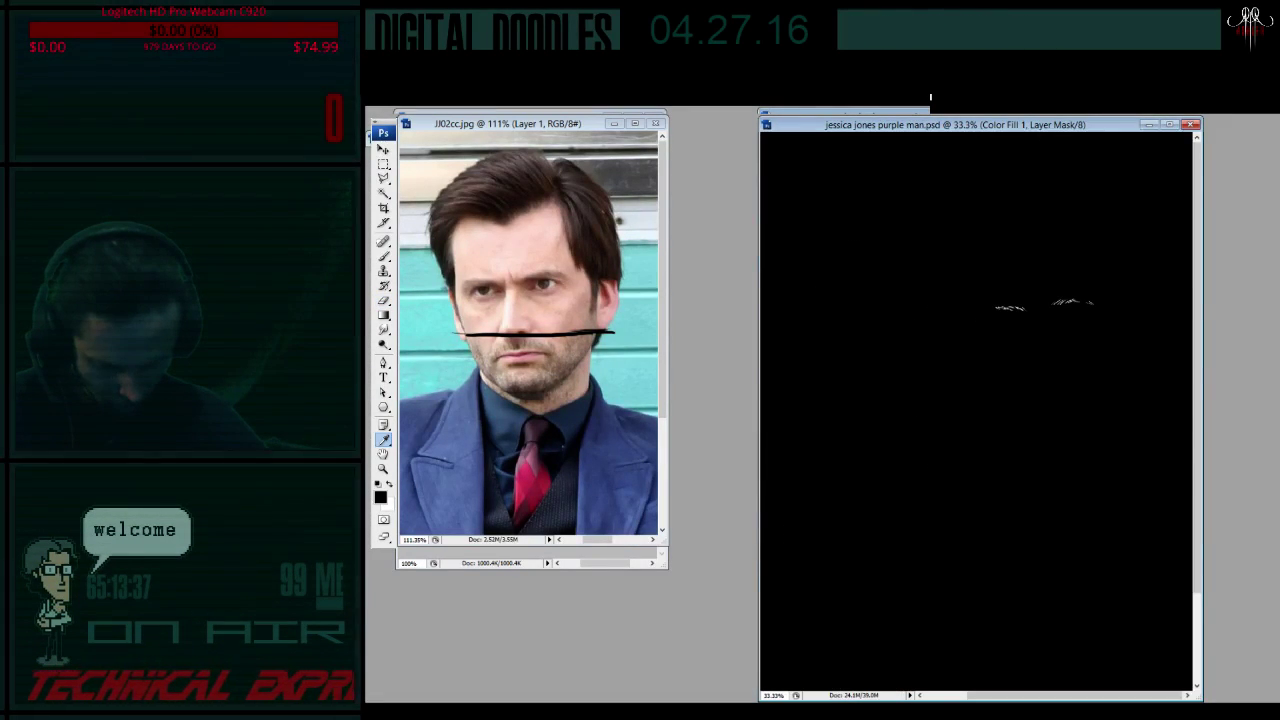
key(e)
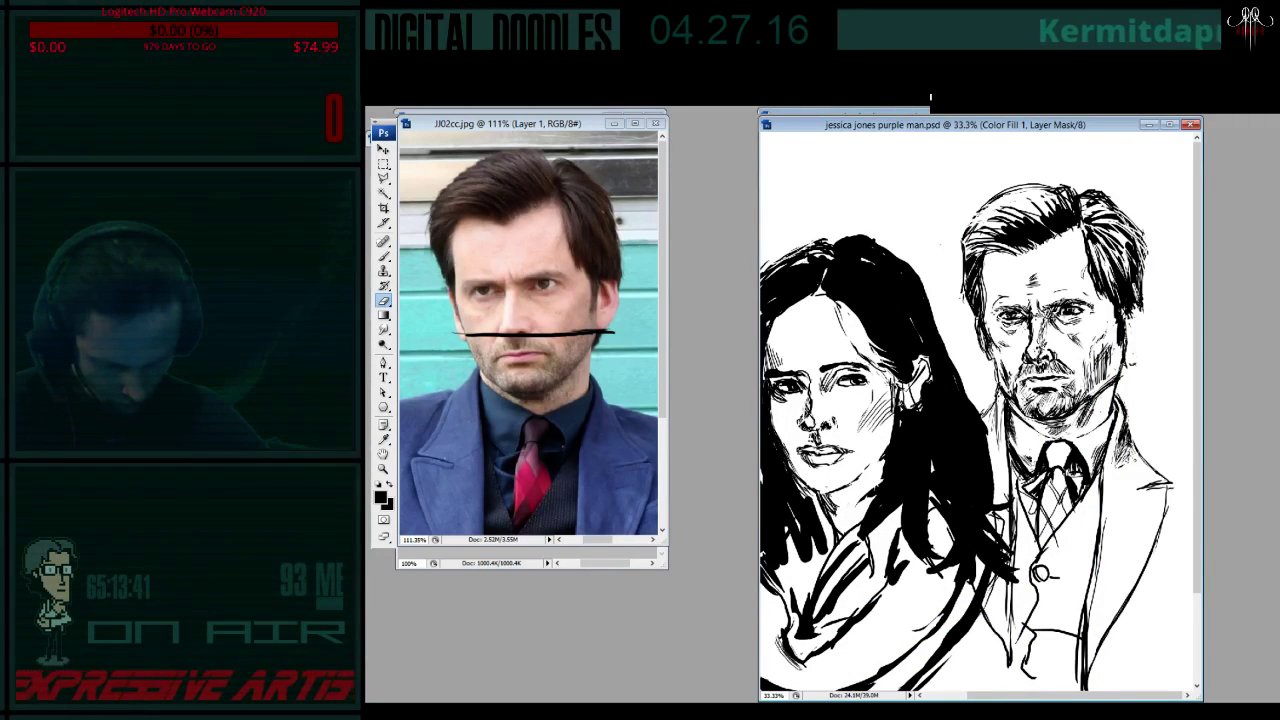
key(ctrl+shift+alt+n)
key(b)
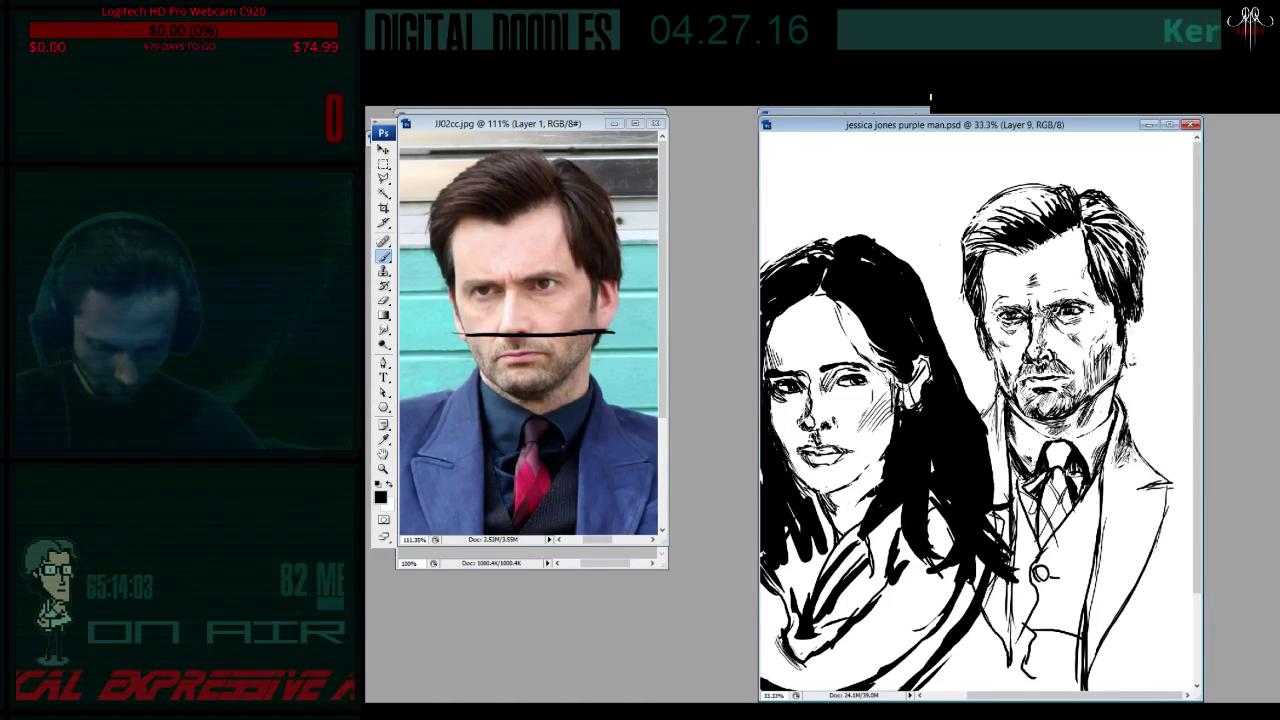
- Add ink strokes along the man's hair and right cheek, then erase the excess beside the cheek
drag(1140, 353, 1126, 365)
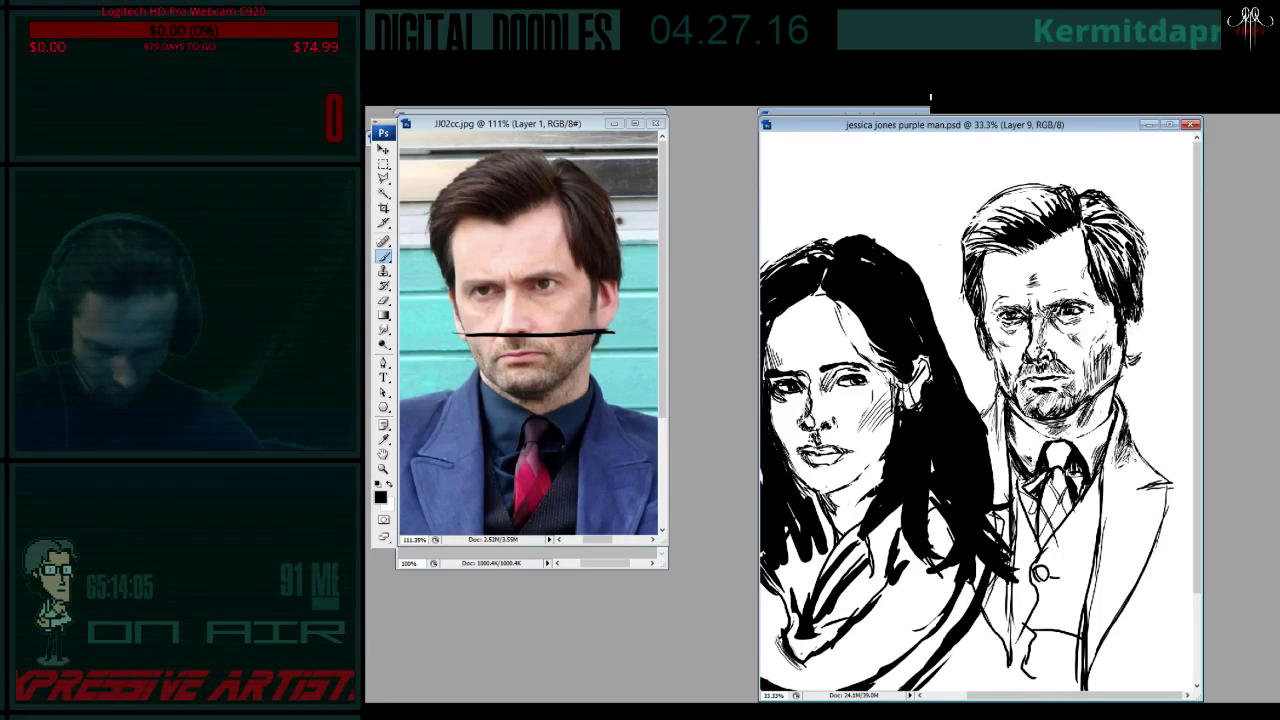
drag(1142, 322, 1140, 352)
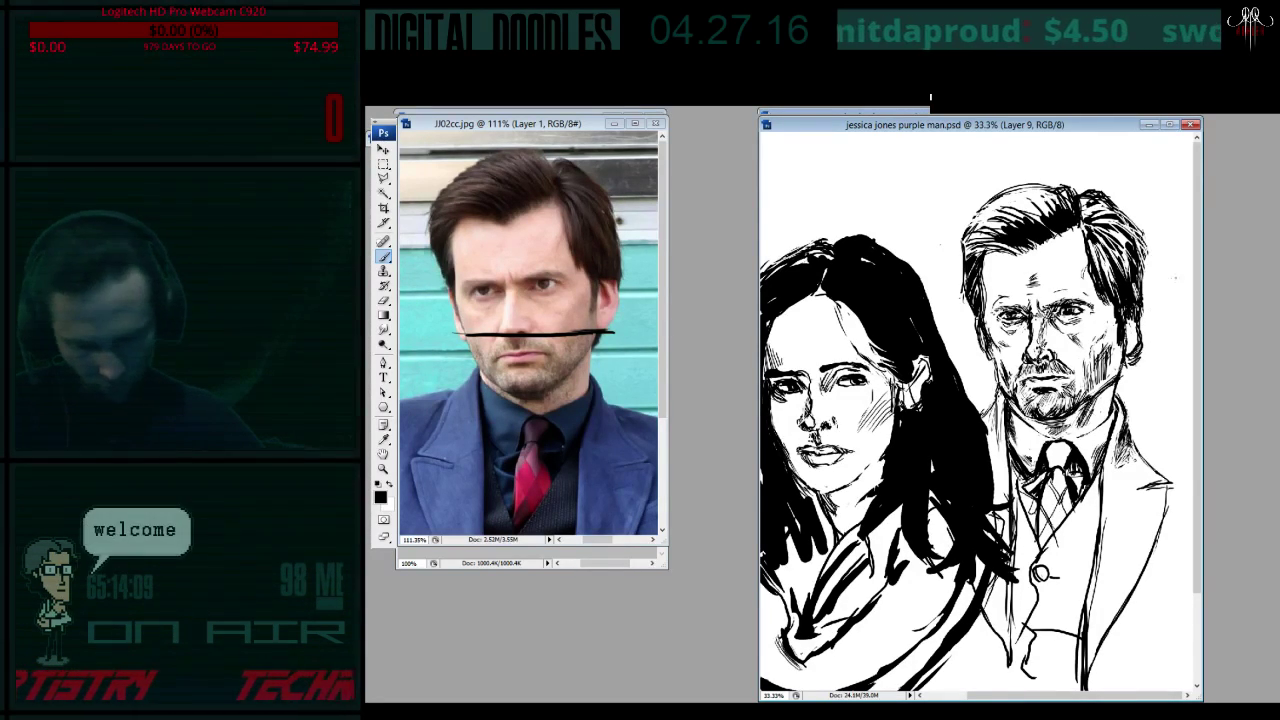
key(e)
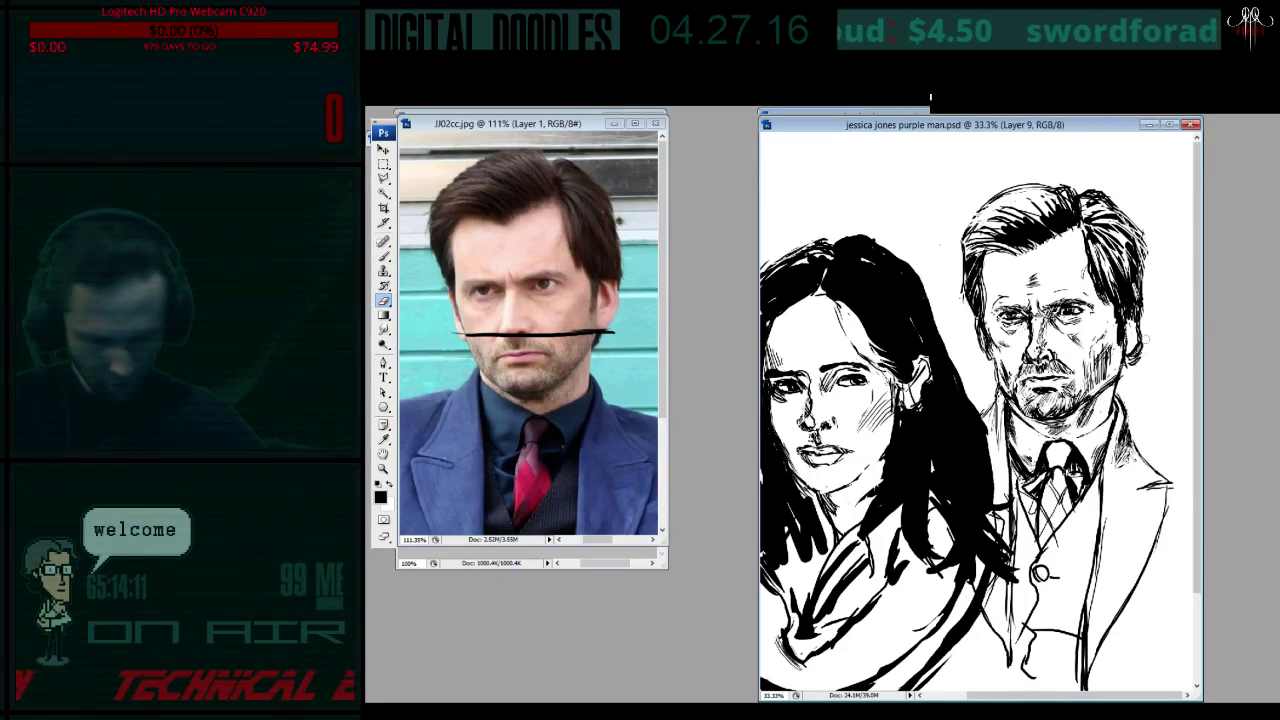
drag(1141, 336, 1132, 372)
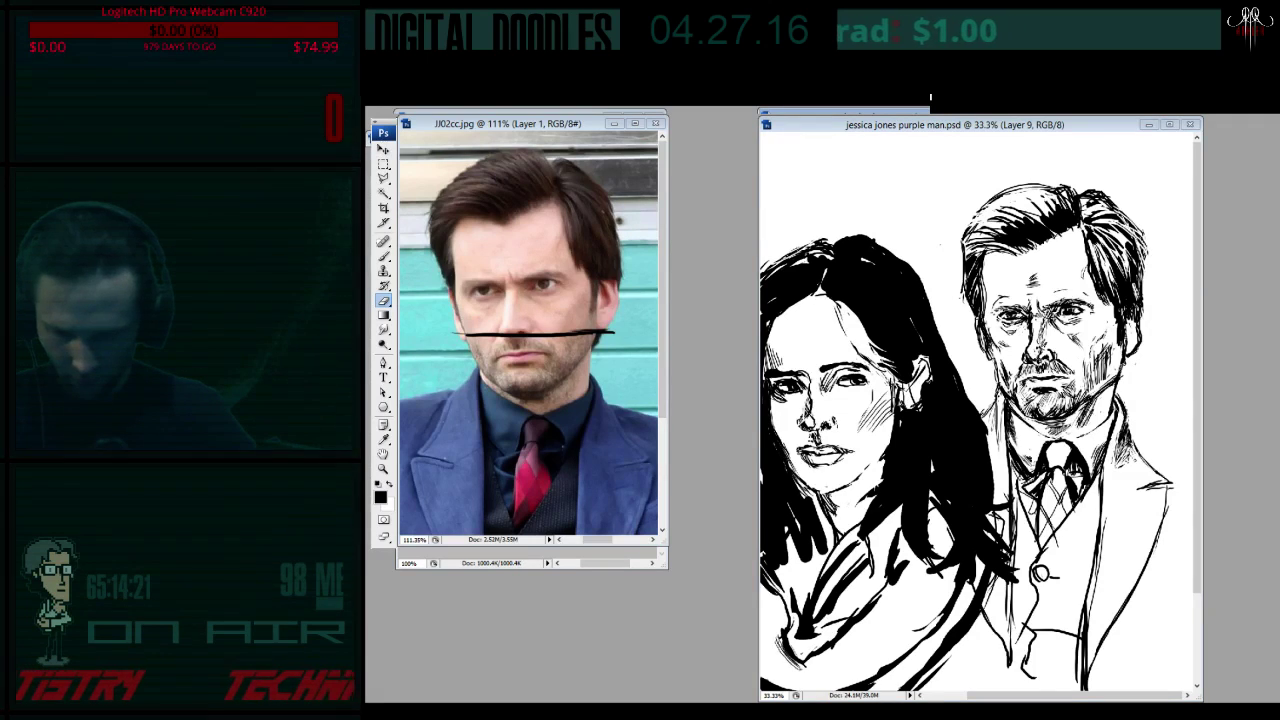
key(alt+Tab)
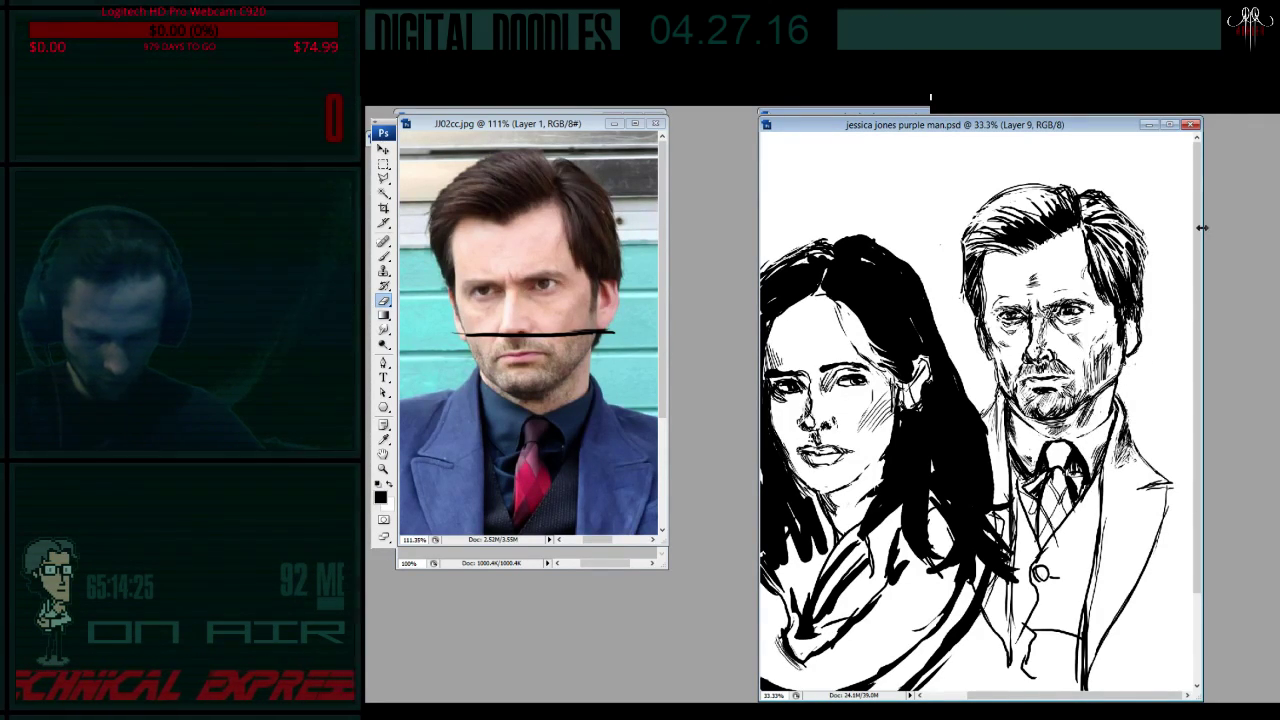
key(alt+Tab)
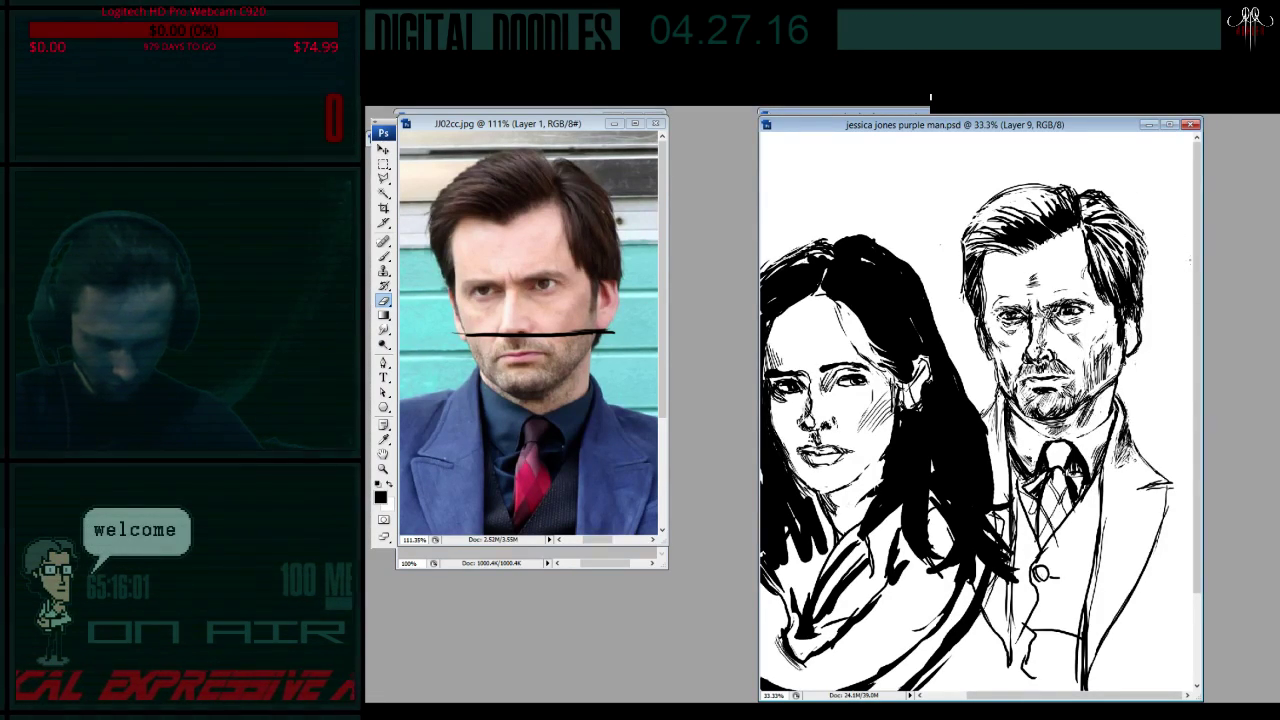
key(b)
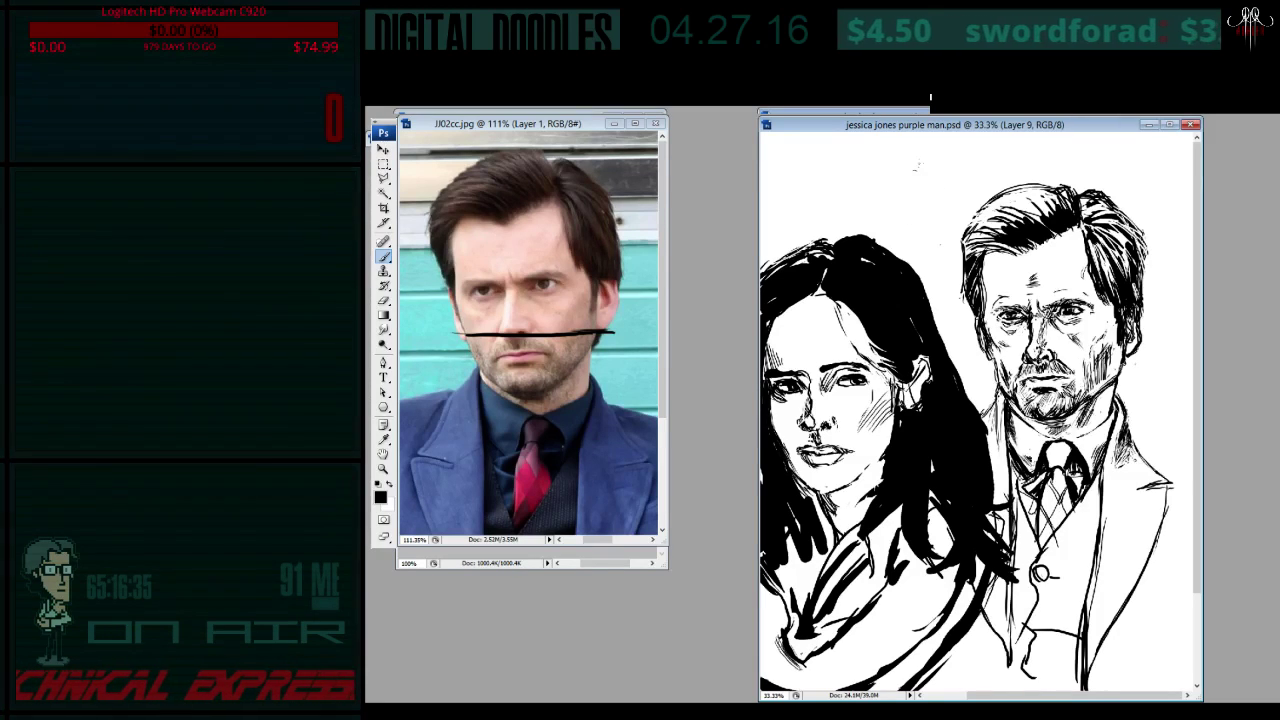
mouse_move(918, 157)
mouse_down()
mouse_move(892, 205)
mouse_move(940, 215)
mouse_up()
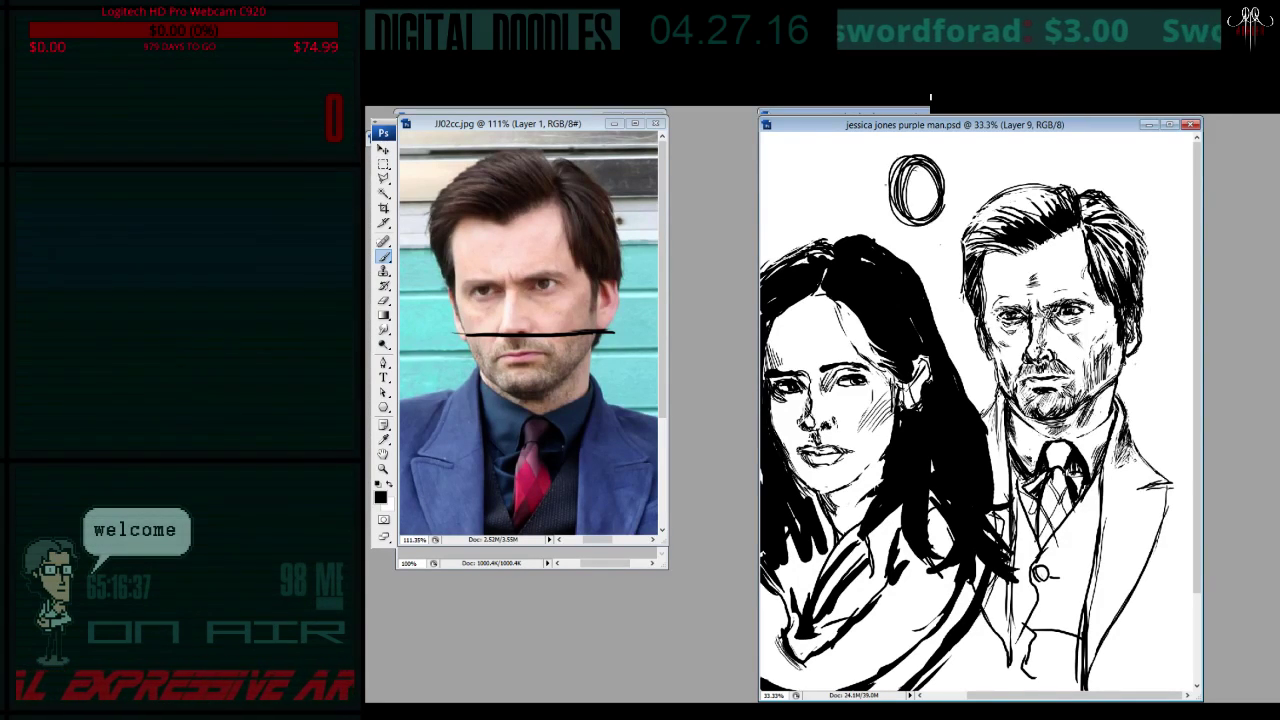
drag(918, 150, 888, 215)
drag(948, 165, 918, 230)
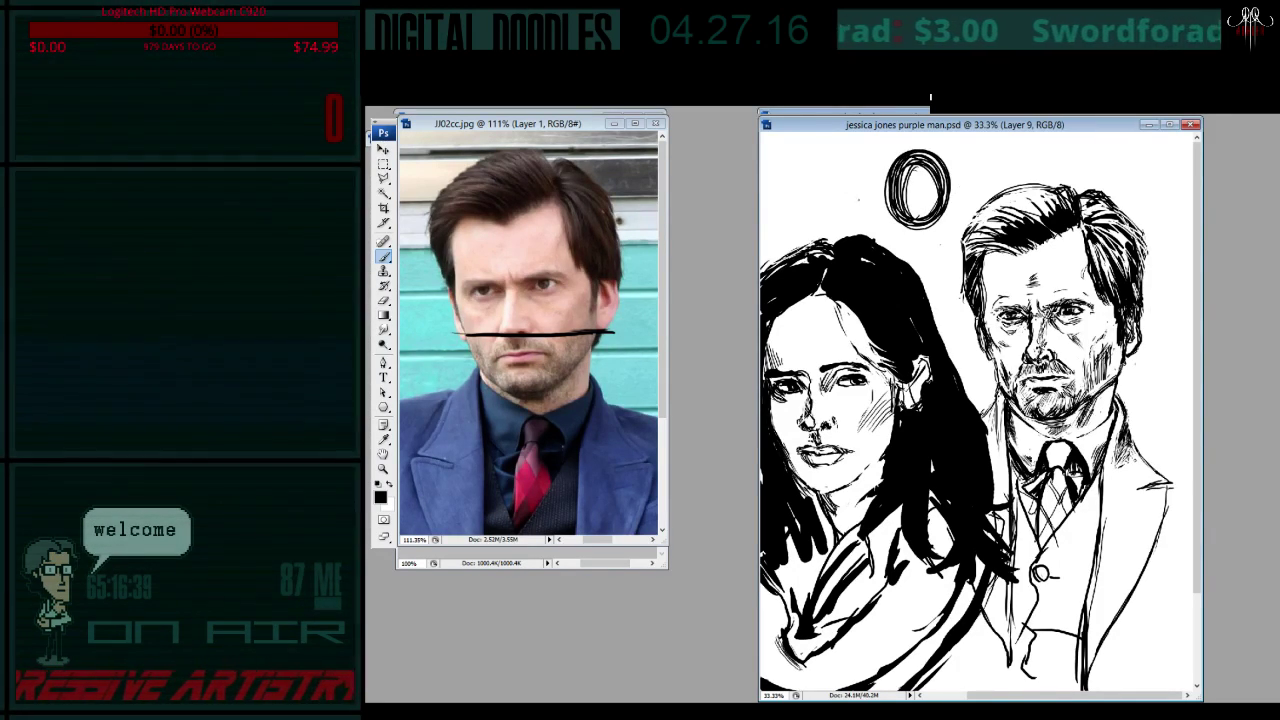
mouse_move(880, 160)
mouse_down()
mouse_move(855, 200)
mouse_move(845, 190)
mouse_move(870, 214)
mouse_up()
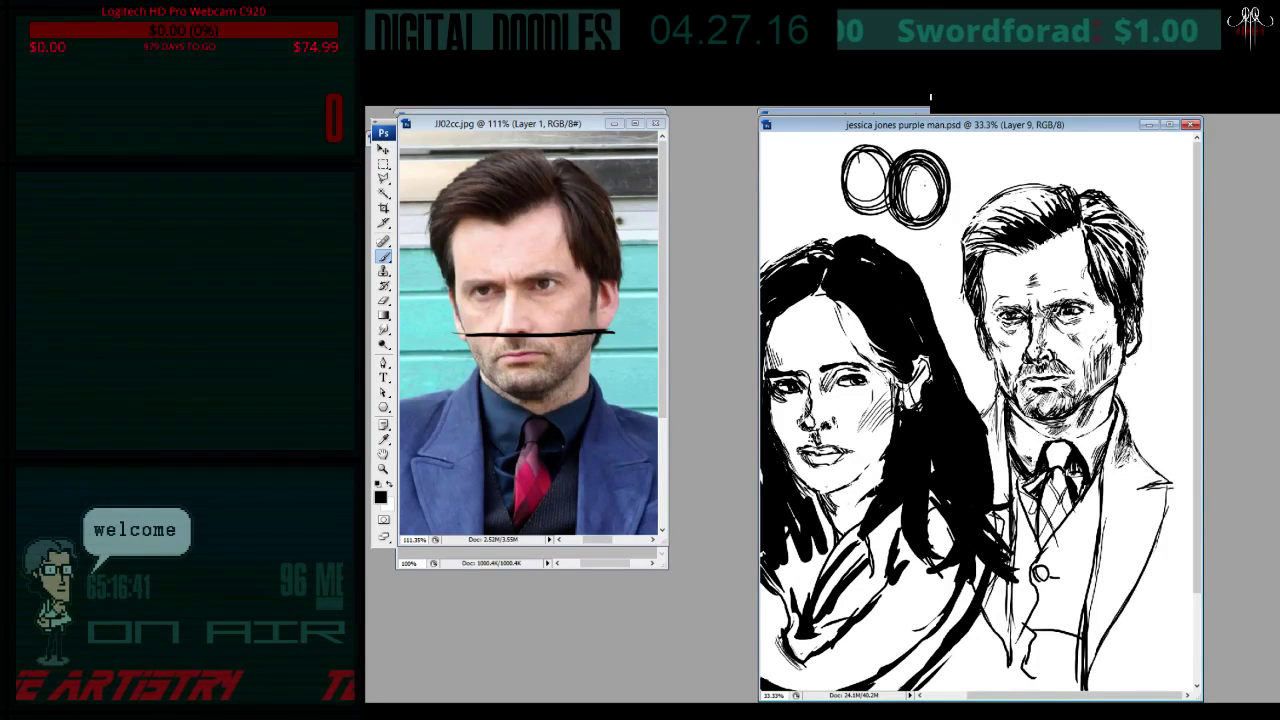
key(e)
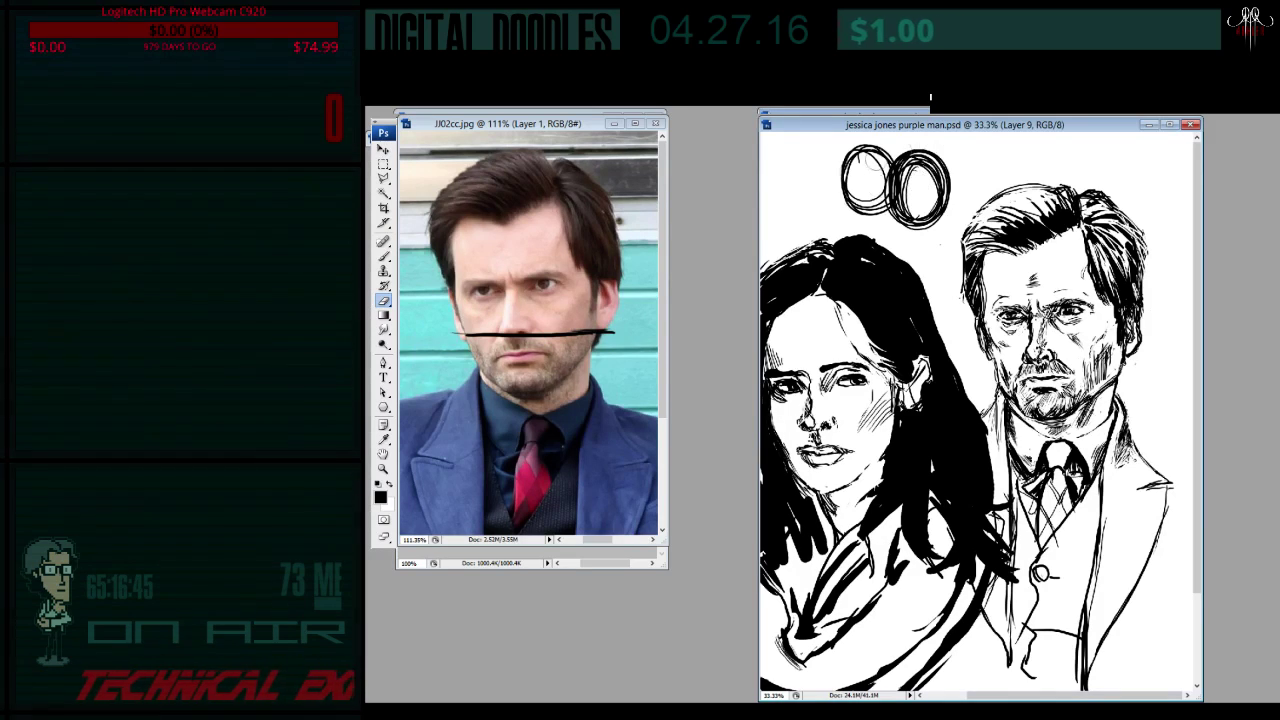
mouse_move(874, 160)
mouse_down()
mouse_move(860, 165)
mouse_move(919, 186)
mouse_move(925, 225)
mouse_move(925, 200)
mouse_move(836, 203)
mouse_move(934, 218)
mouse_move(863, 162)
mouse_move(944, 208)
mouse_up()
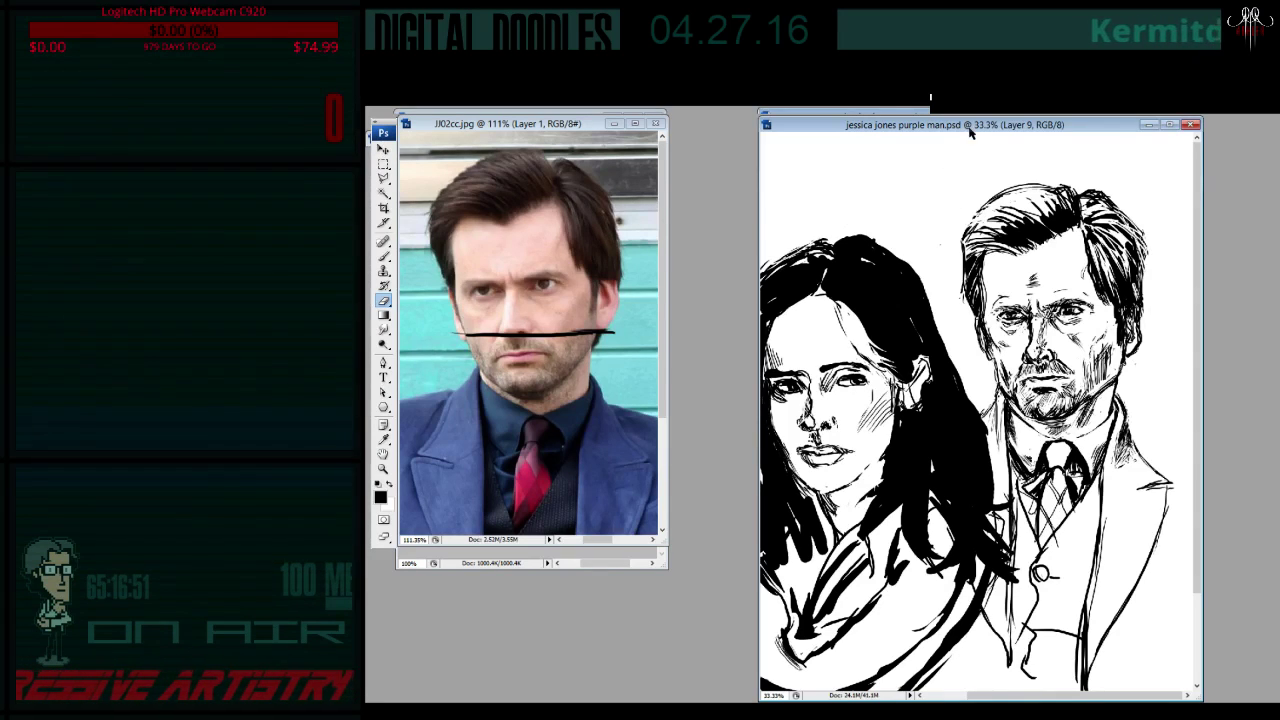
key(b)
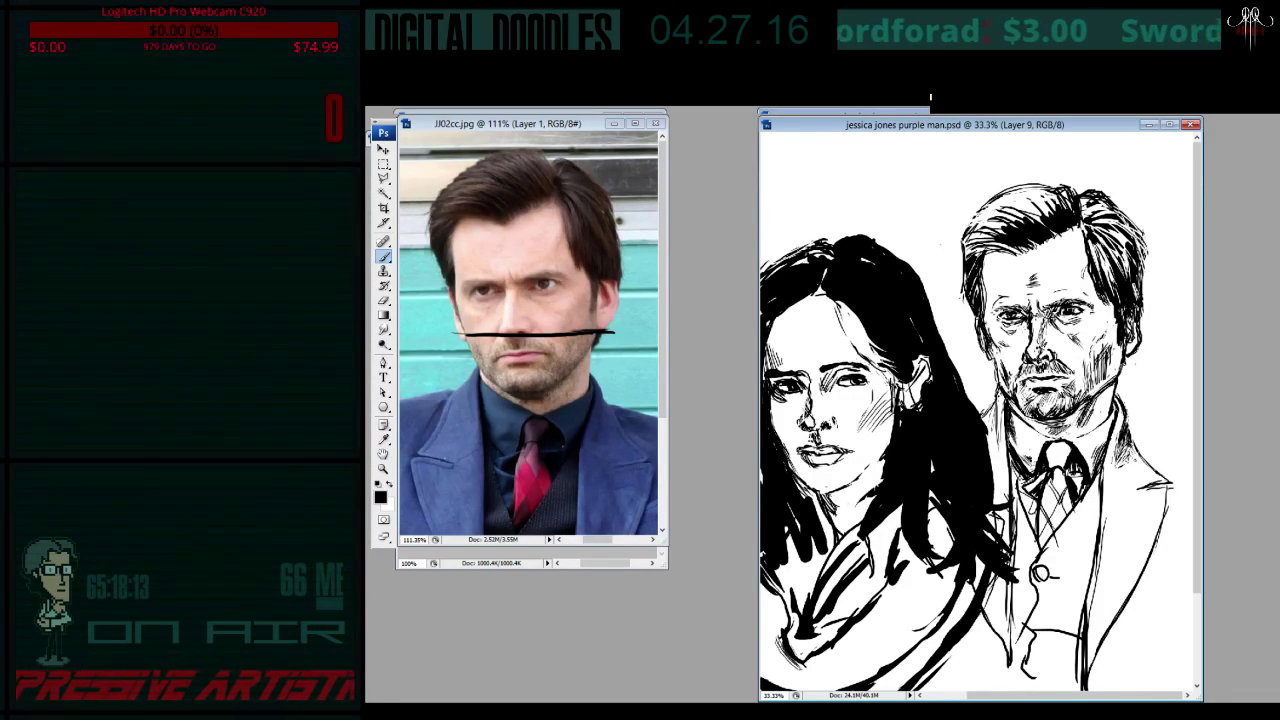
click(607, 190)
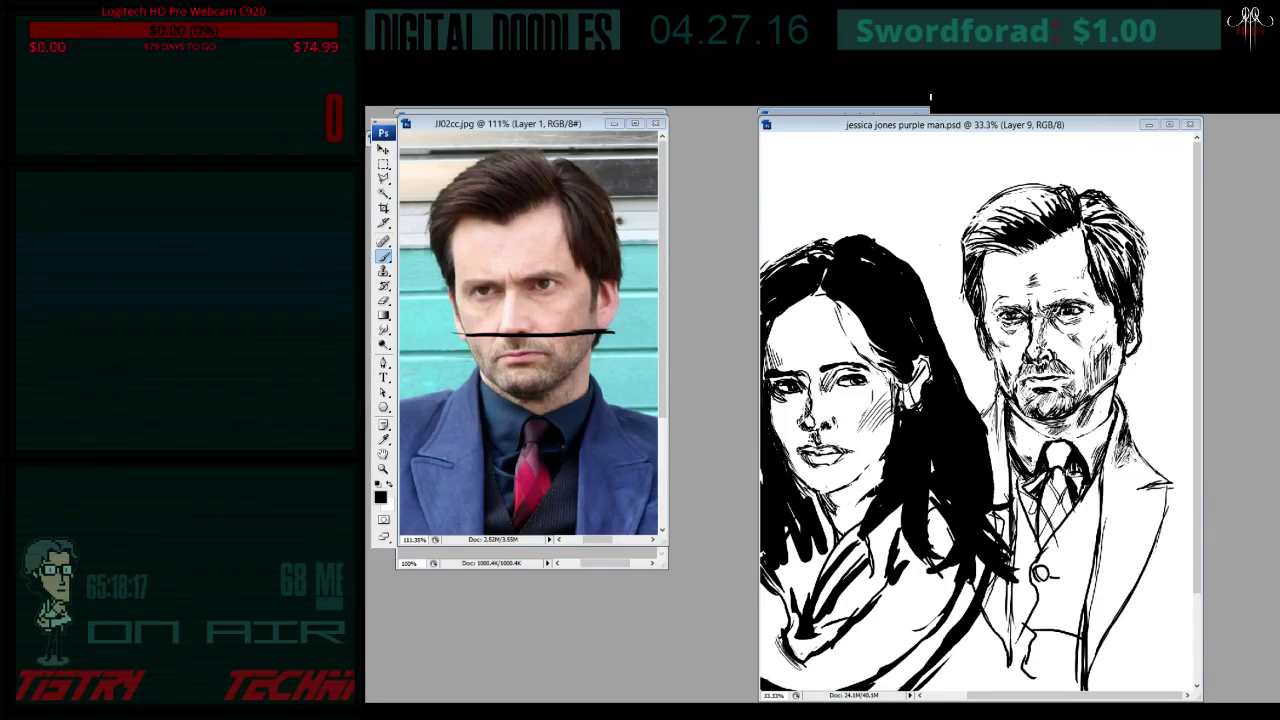
key(alt+Tab)
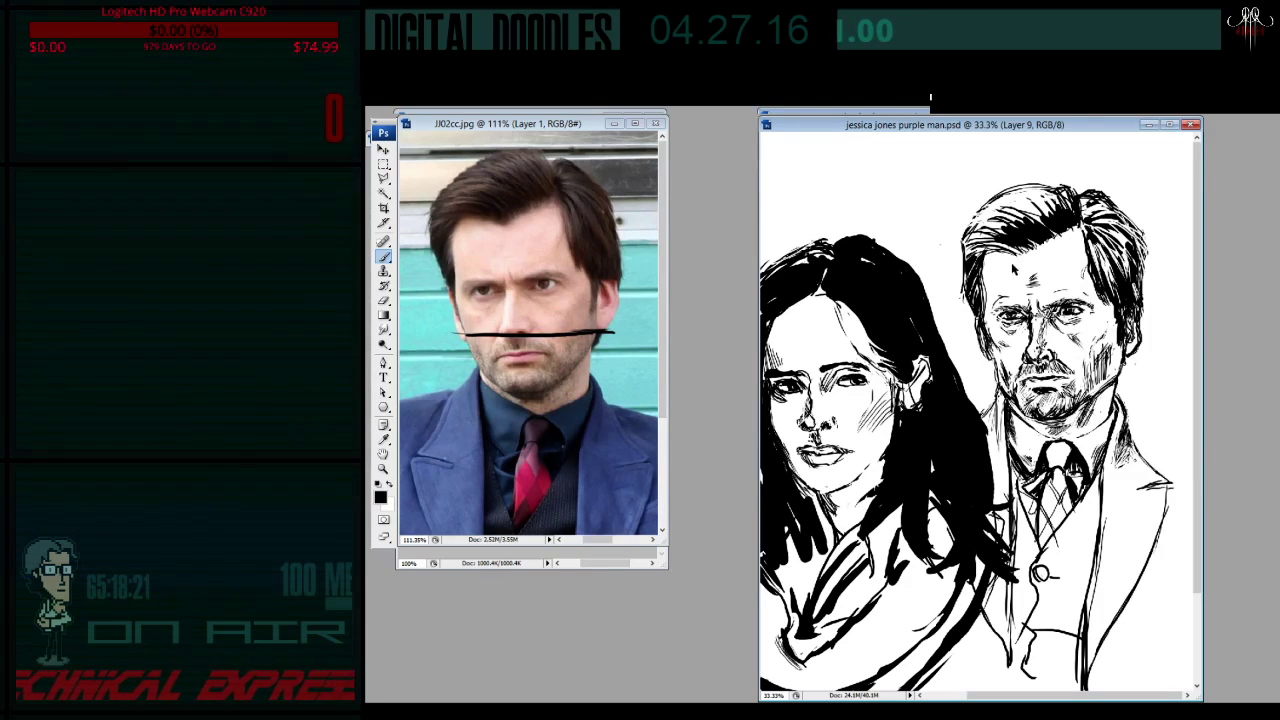
click(383, 300)
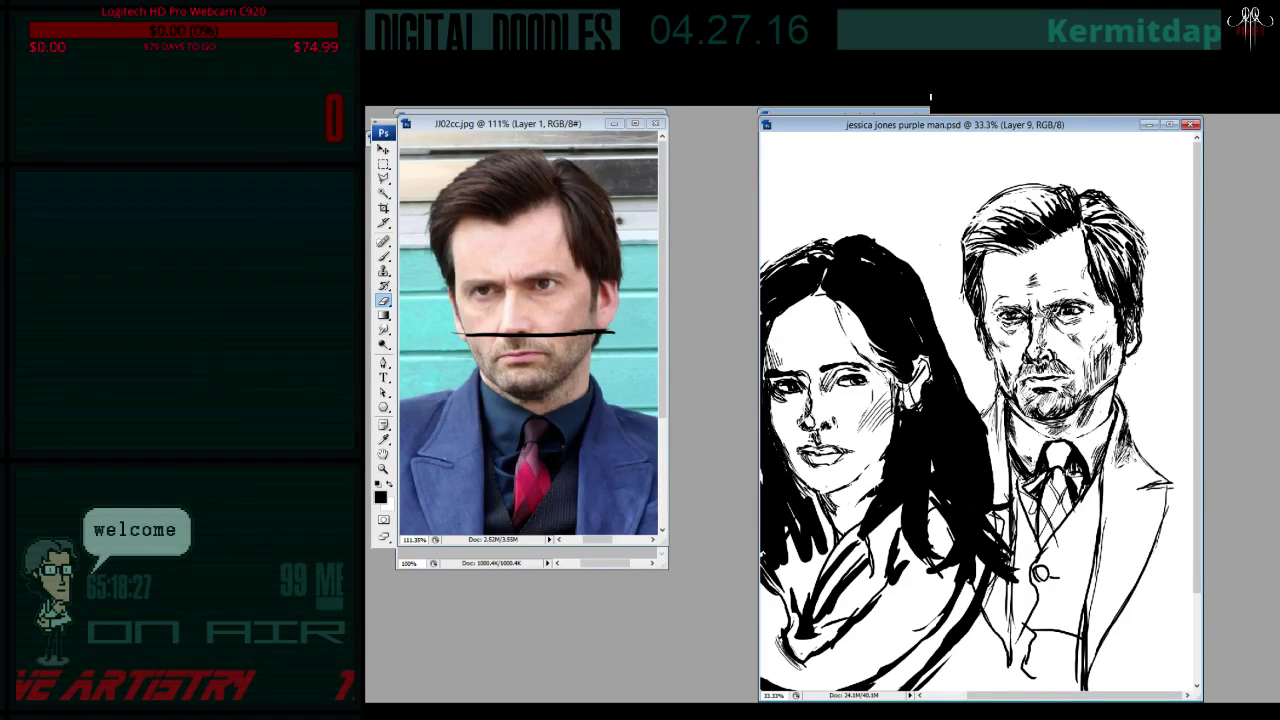
key(b)
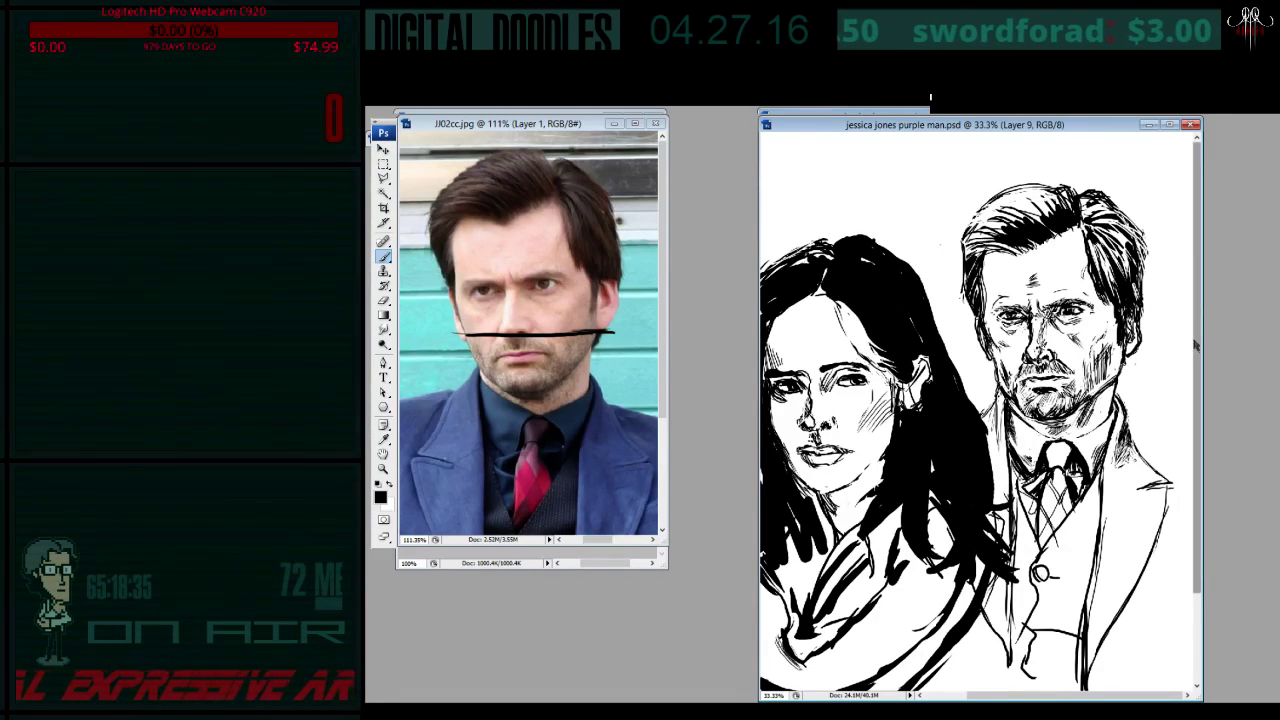
- Widen the JJ02cc.jpg window and undo the black guide line across the man's face
scroll(1196, 345, down, 3)
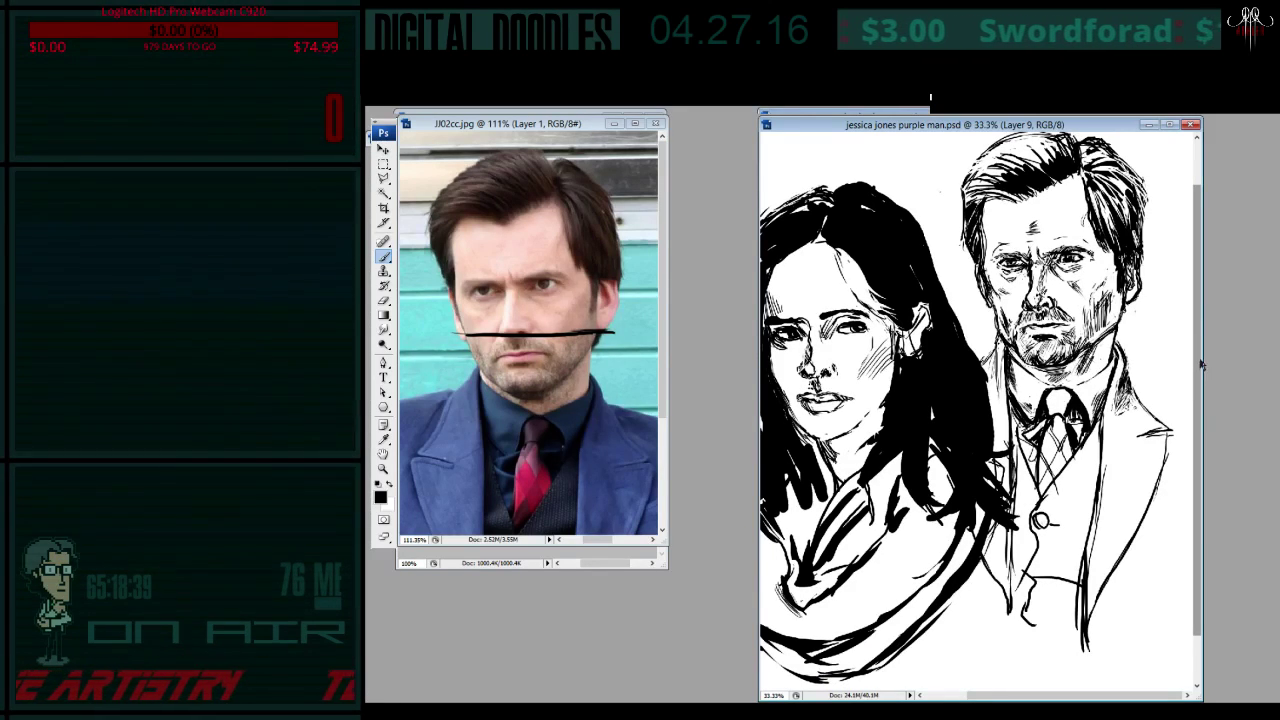
scroll(1201, 370, down, 2)
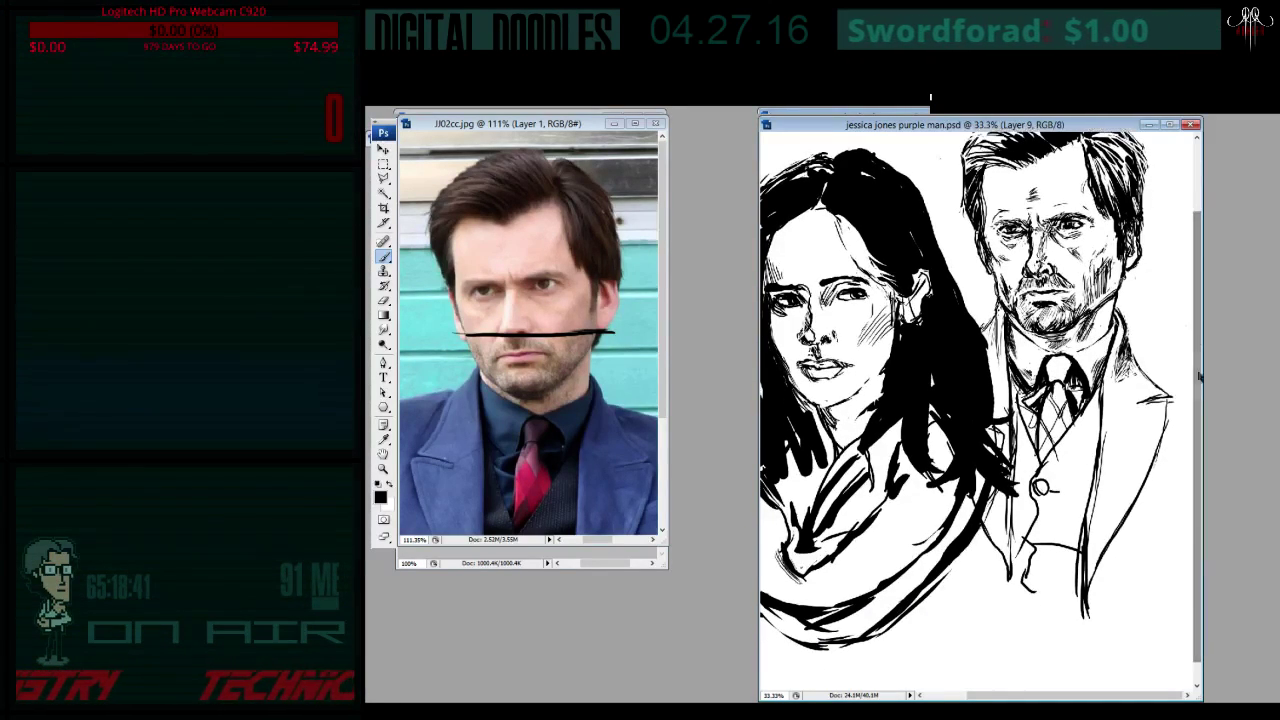
drag(667, 368, 690, 374)
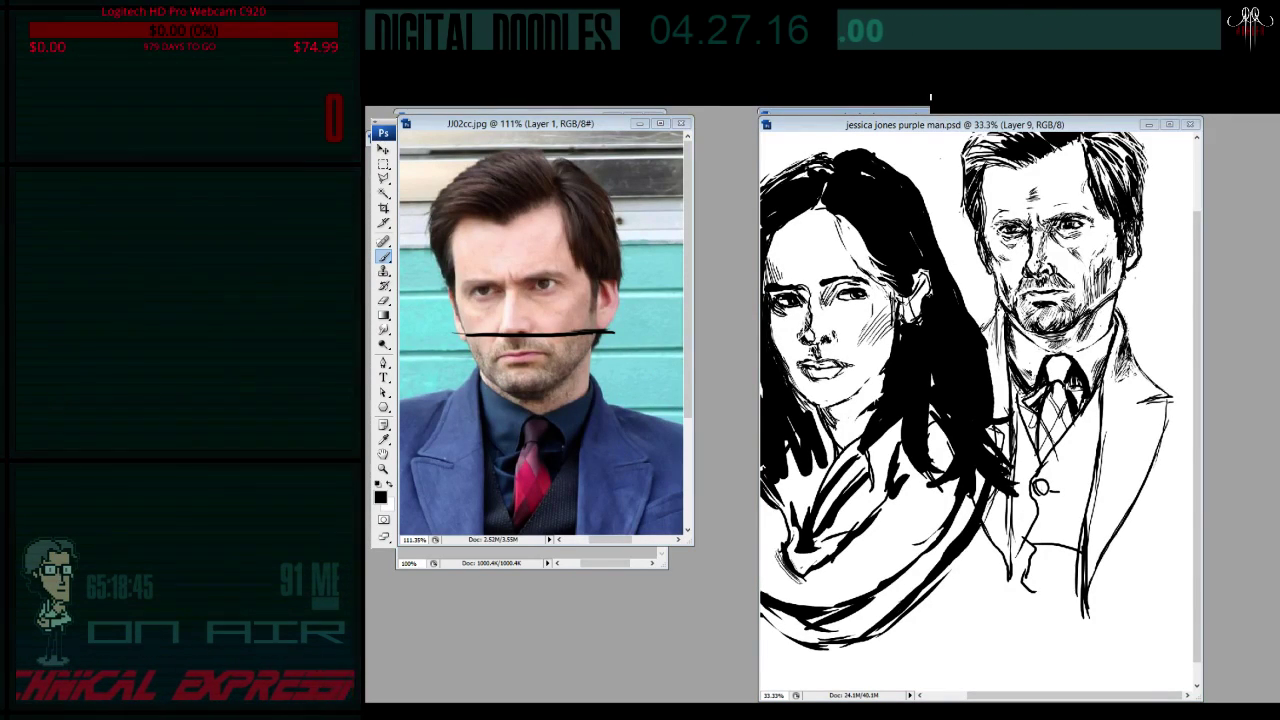
key(ctrl+z)
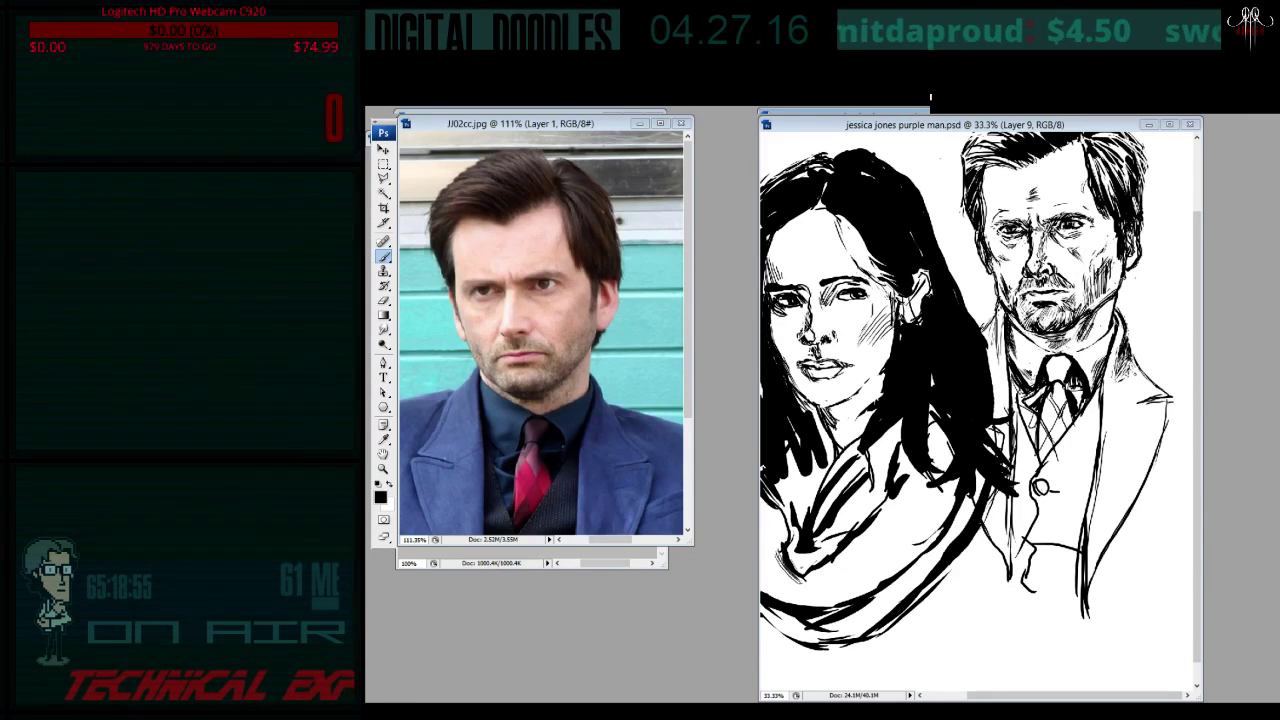
- Refocus the portrait and cycle between the Lasso, Eraser and Brush tools
key(e)
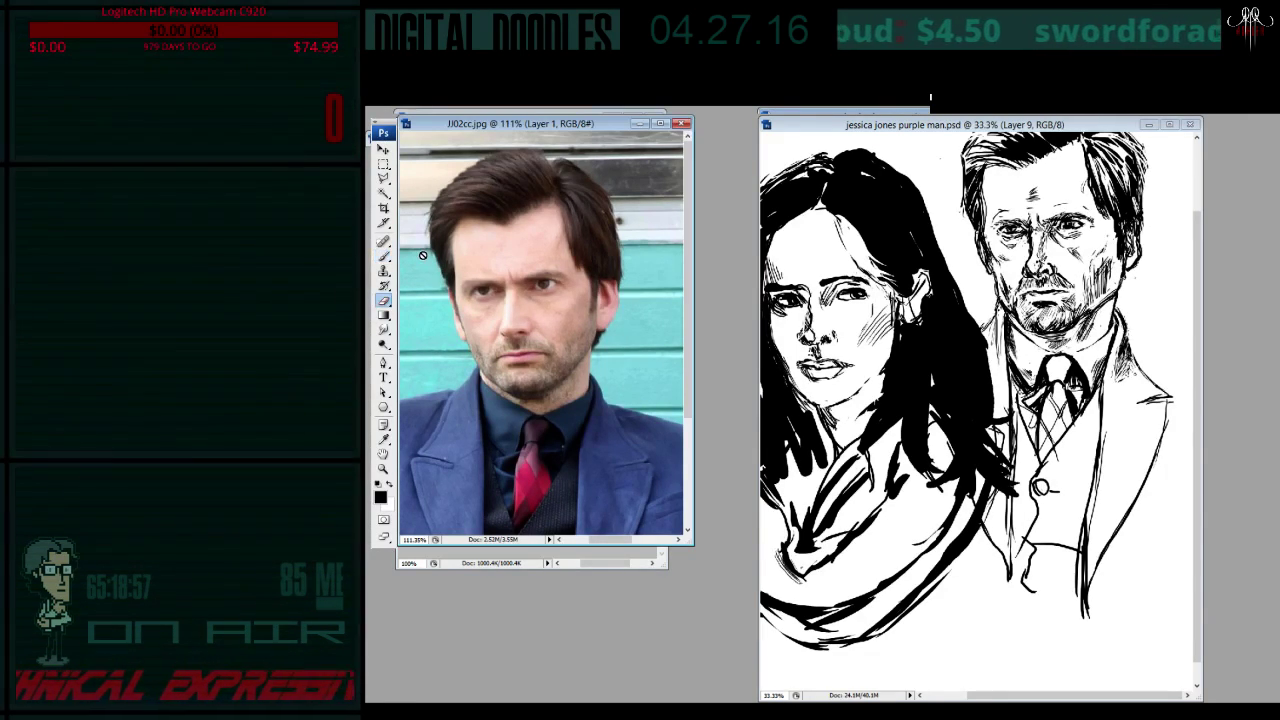
click(1152, 404)
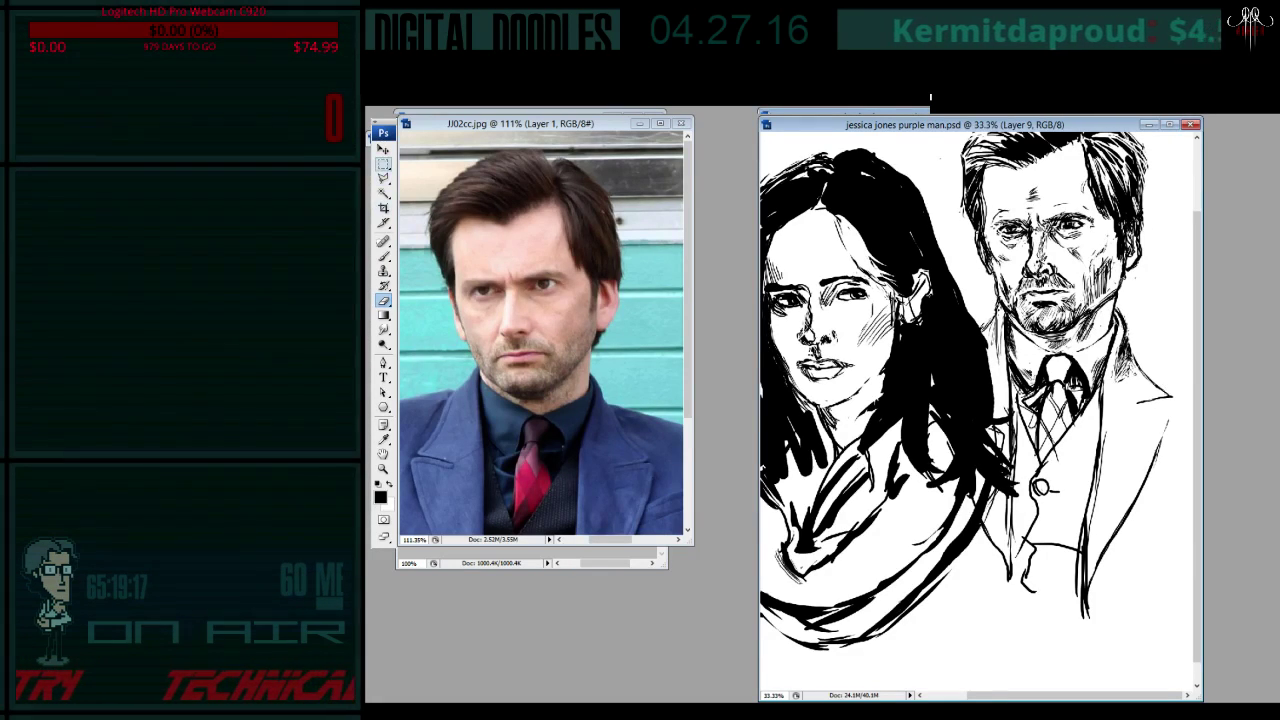
click(383, 178)
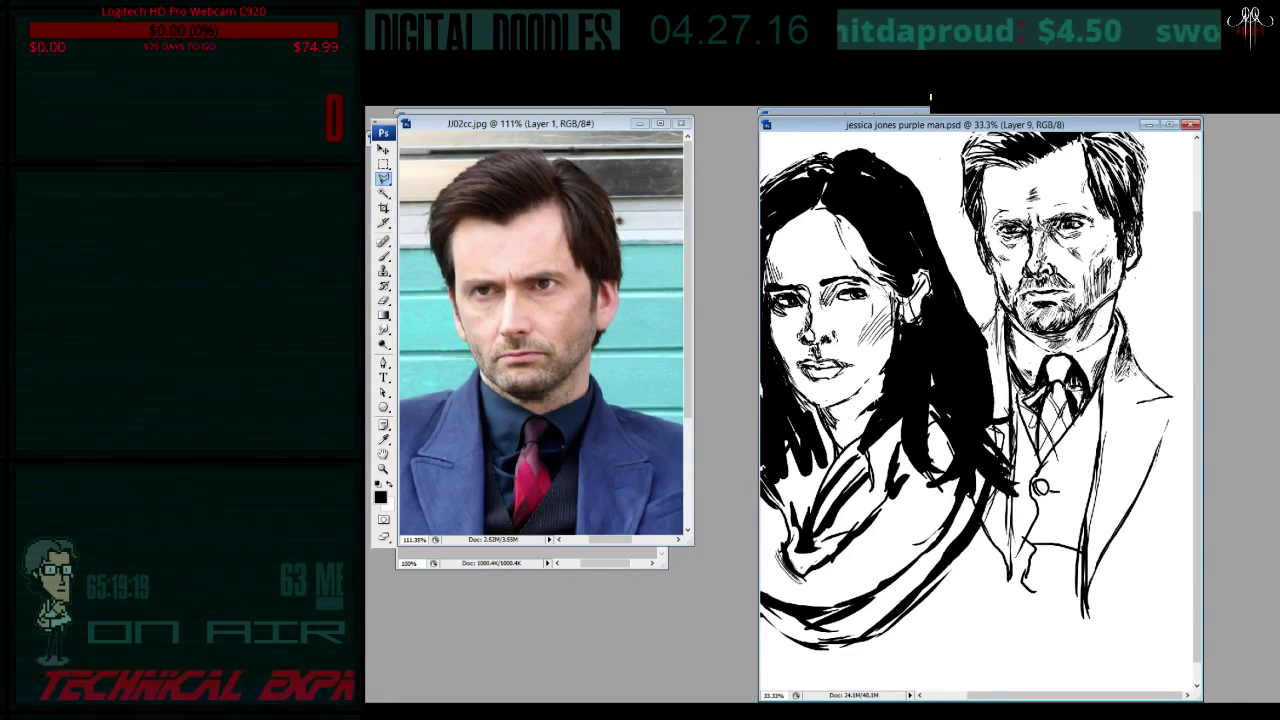
click(383, 300)
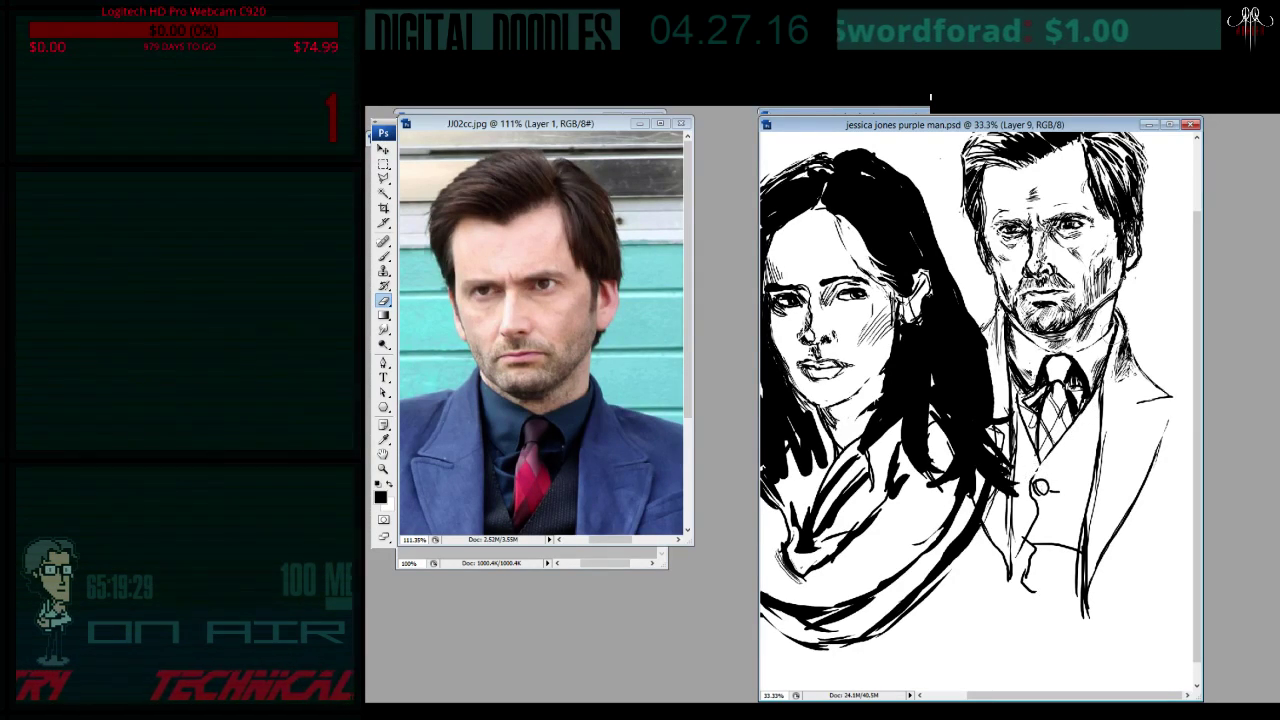
click(383, 256)
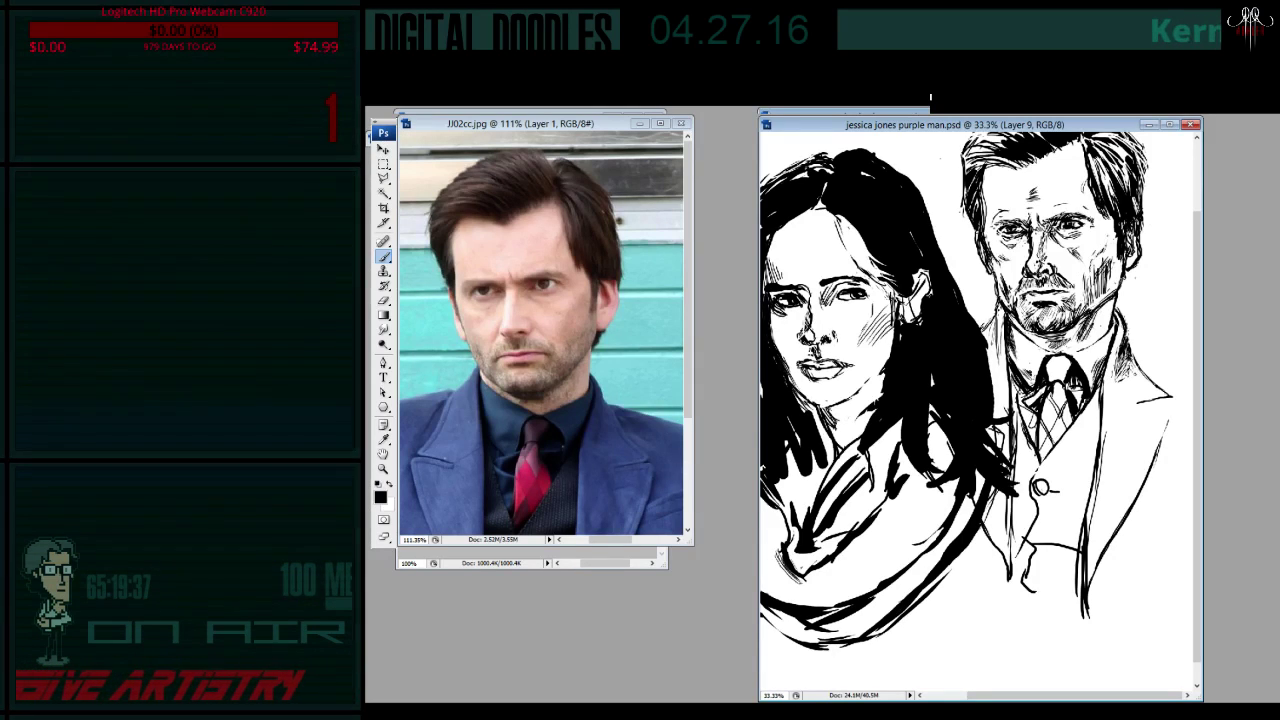
key(e)
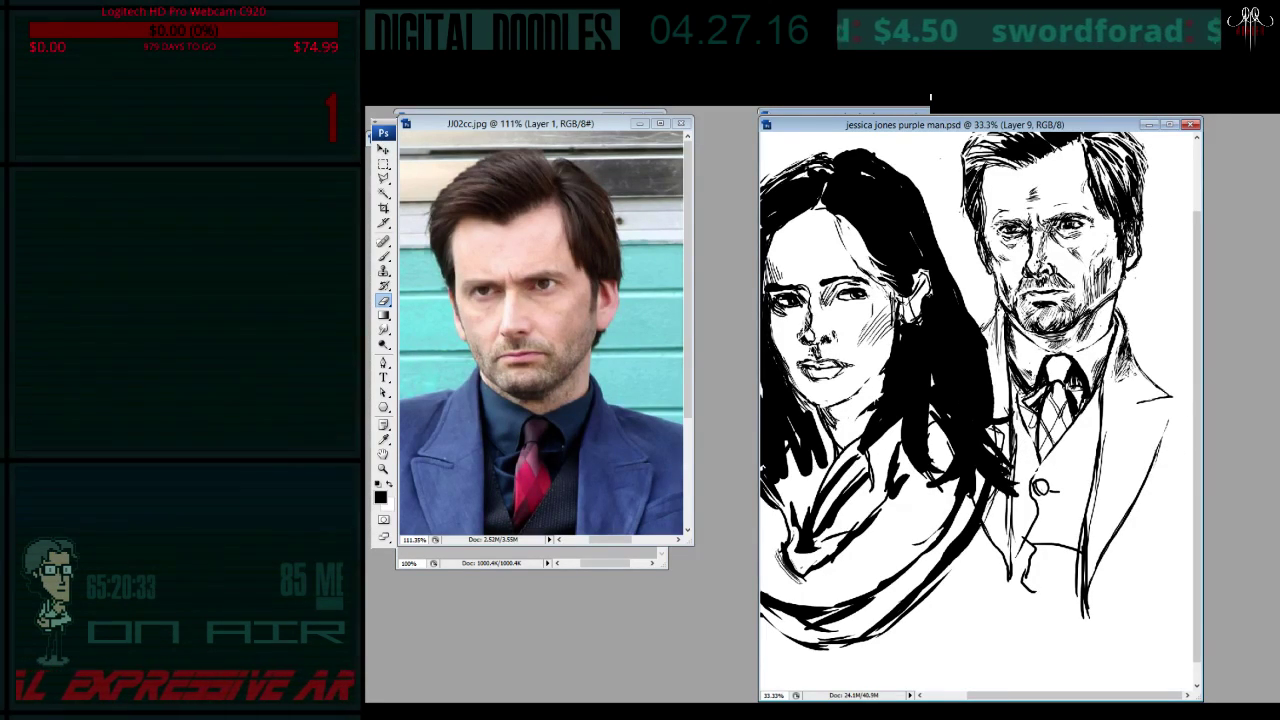
key(b)
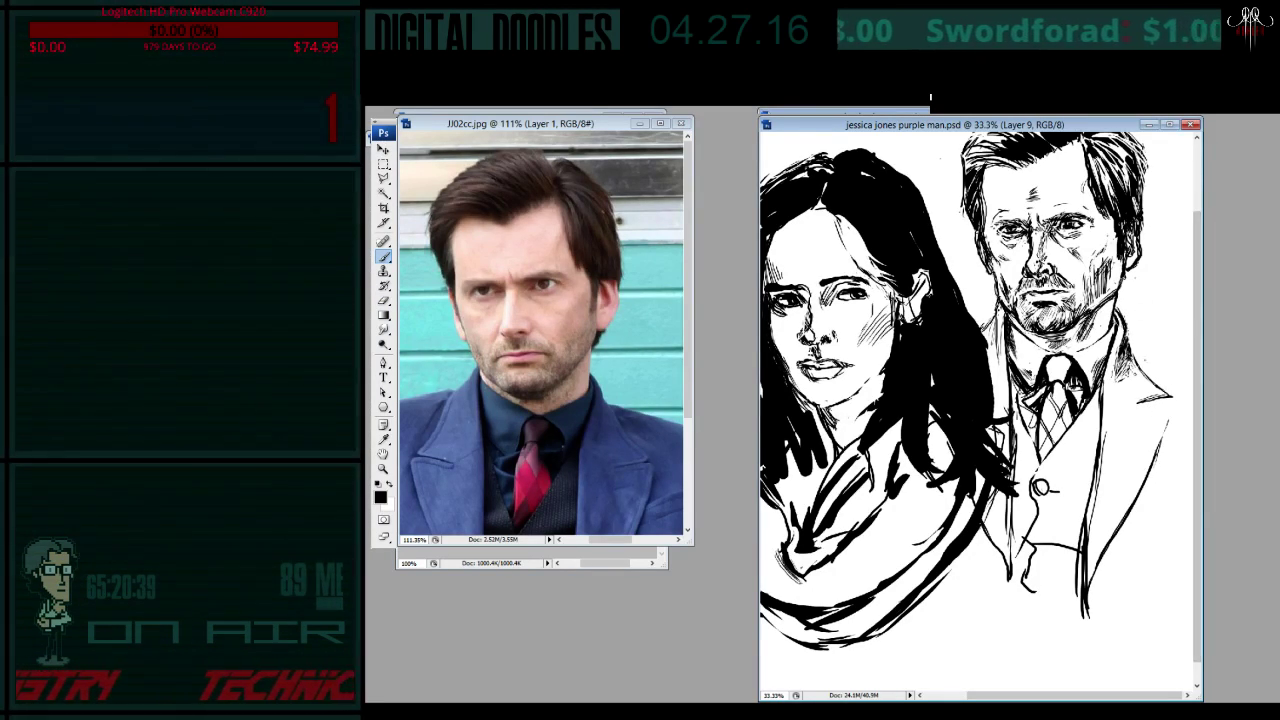
- Ink strokes on the lapel and the jacket's right edge, then lighten stray jacket lines
drag(1154, 362, 1134, 392)
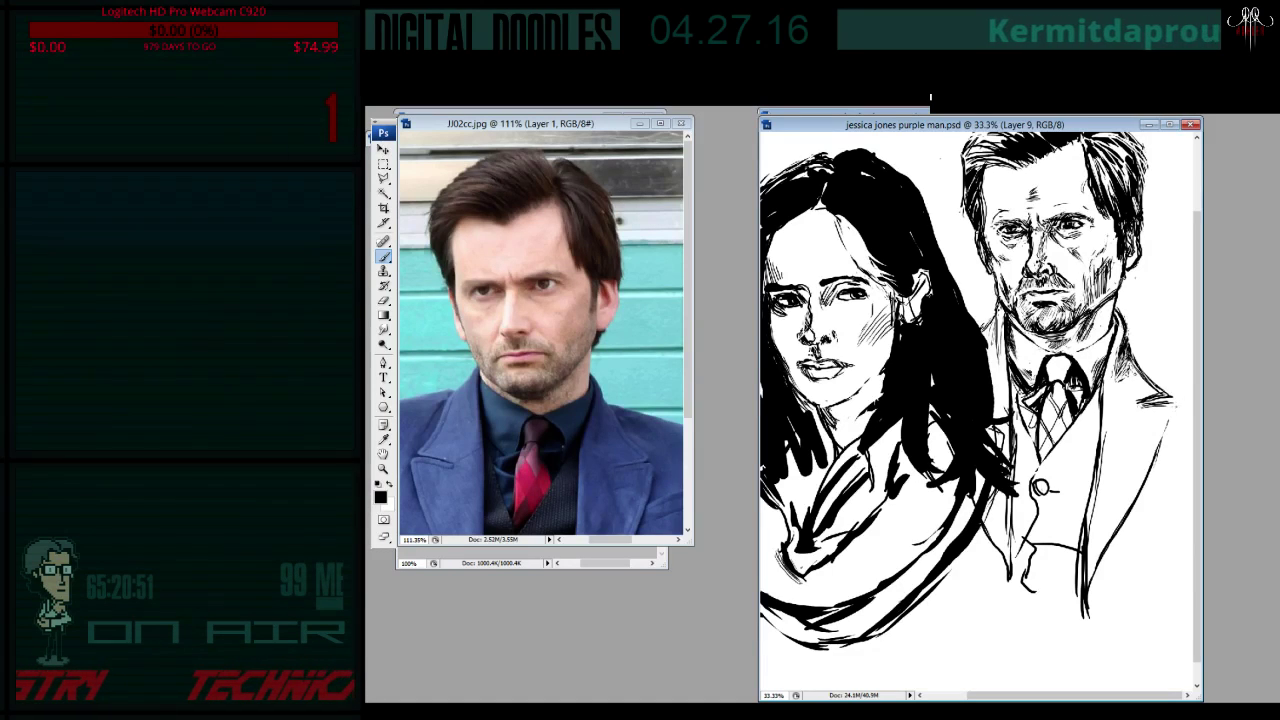
drag(1174, 402, 1155, 448)
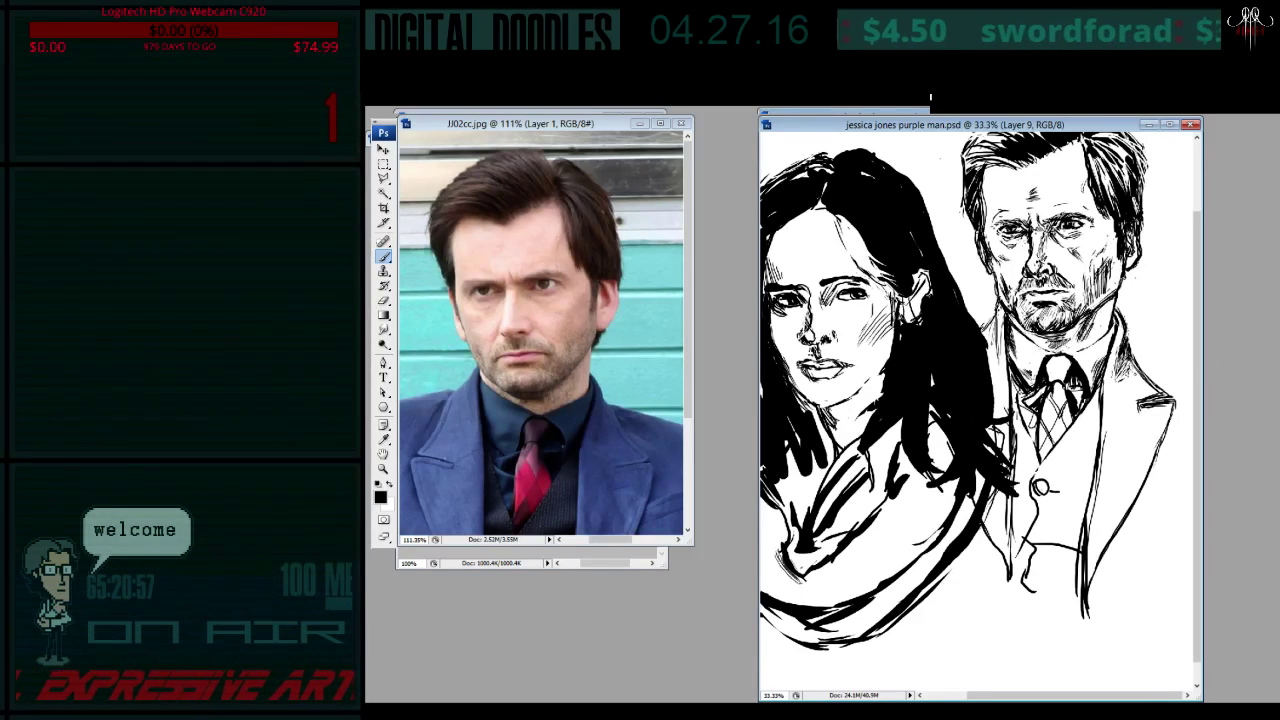
key(e)
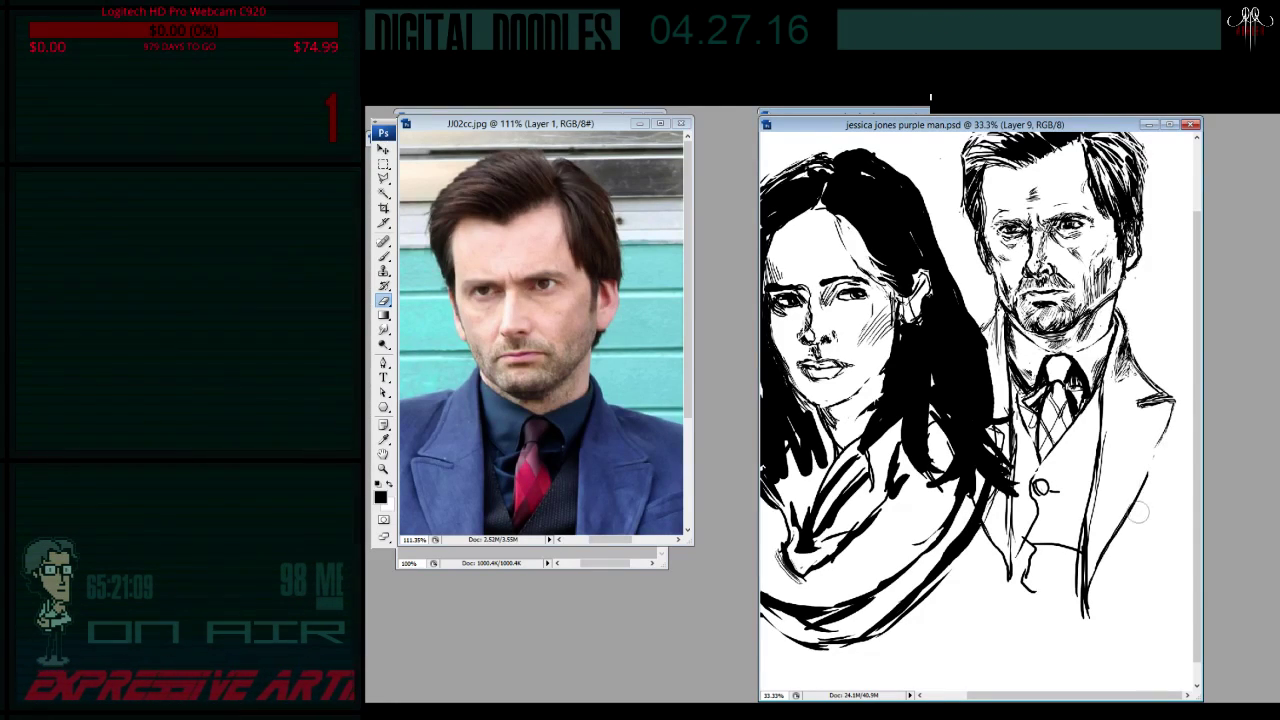
click(383, 256)
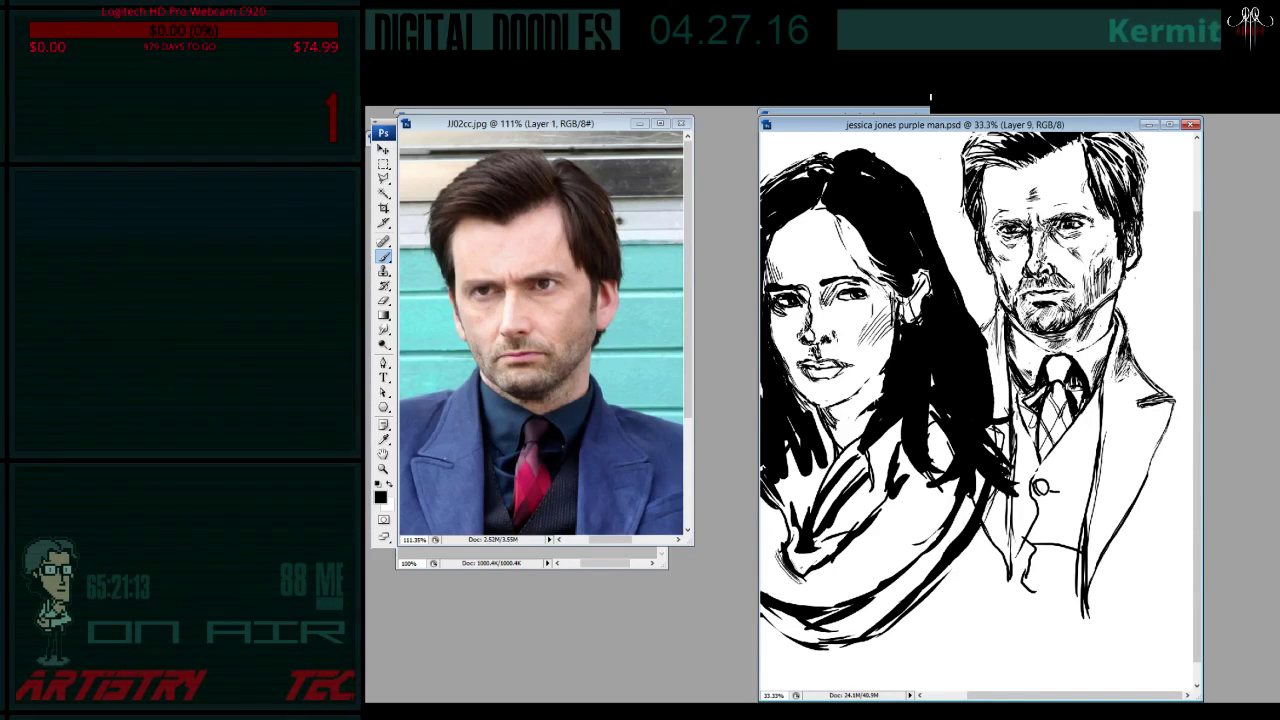
drag(1142, 442, 1158, 488)
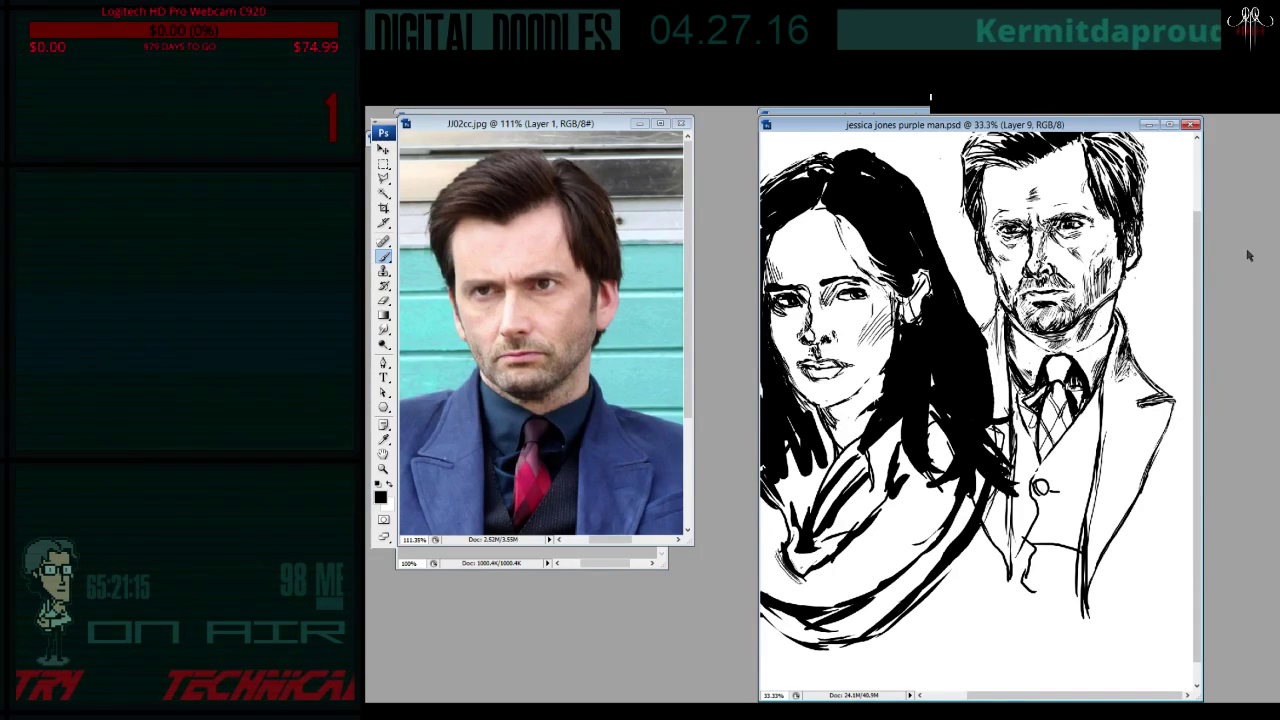
key(e)
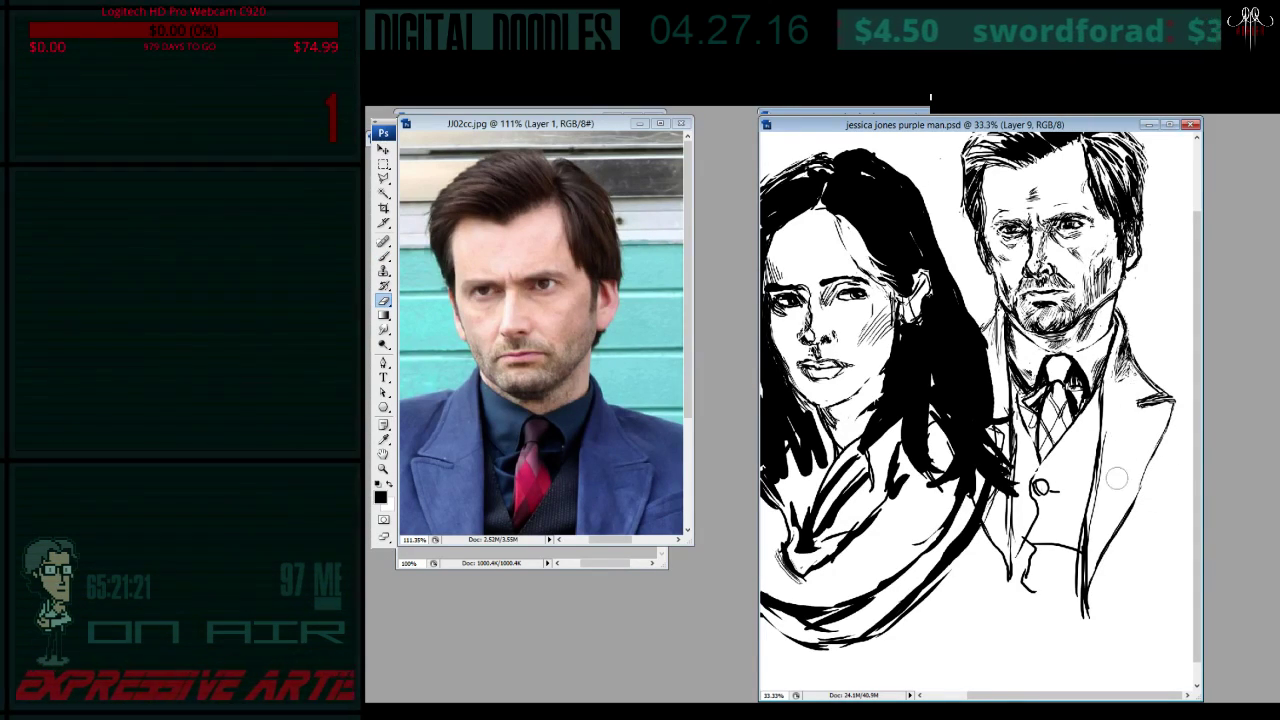
drag(1110, 437, 1097, 518)
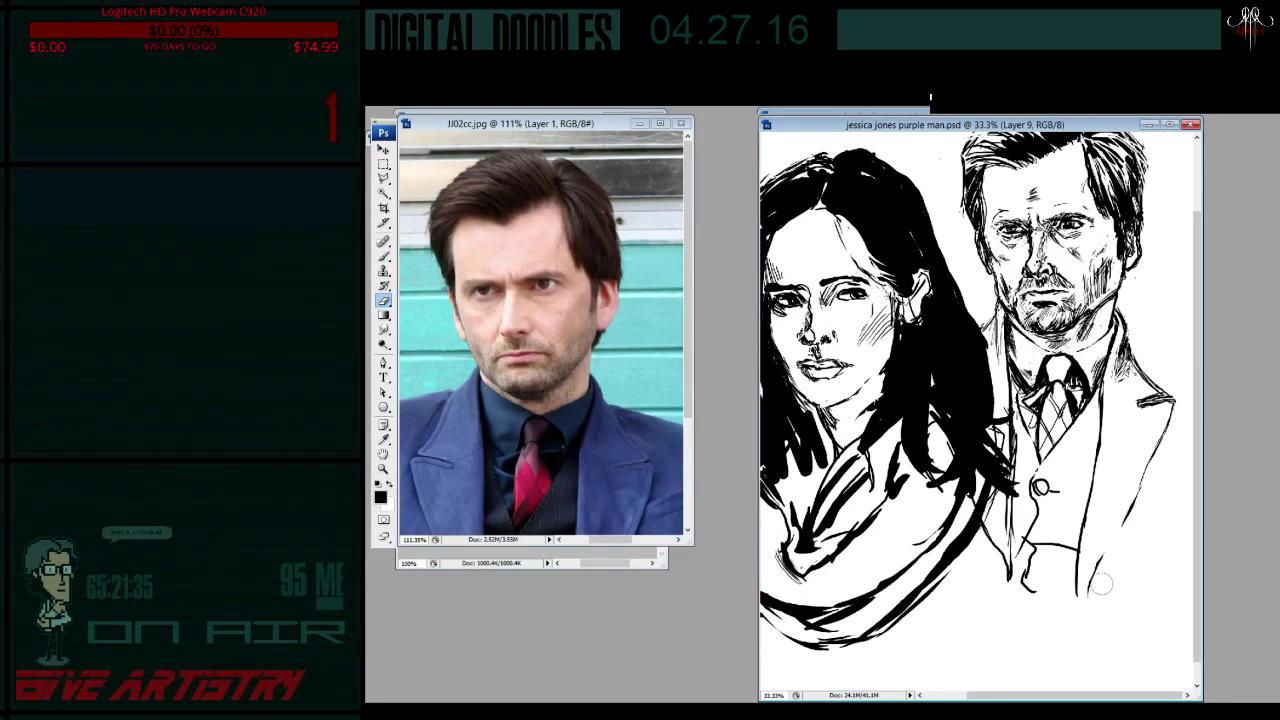
- Scroll the reference down and hatch diagonal shading across the man's lower coat
drag(690, 367, 686, 524)
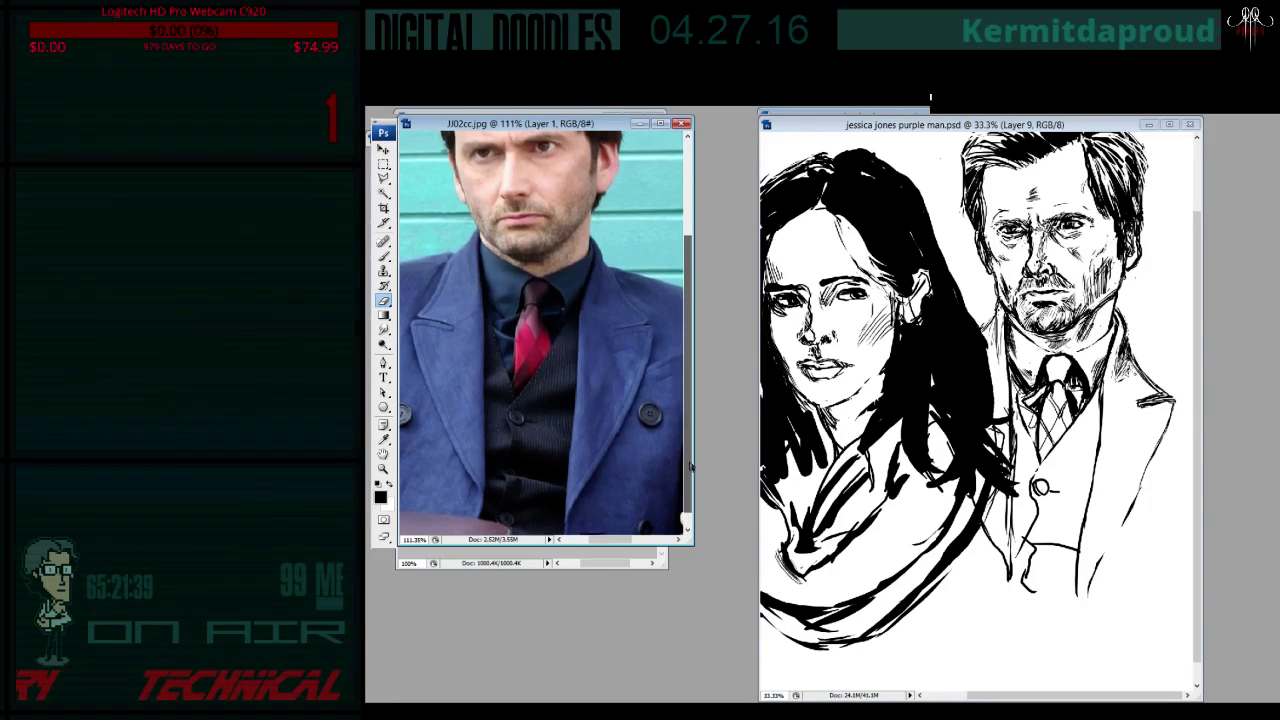
key(b)
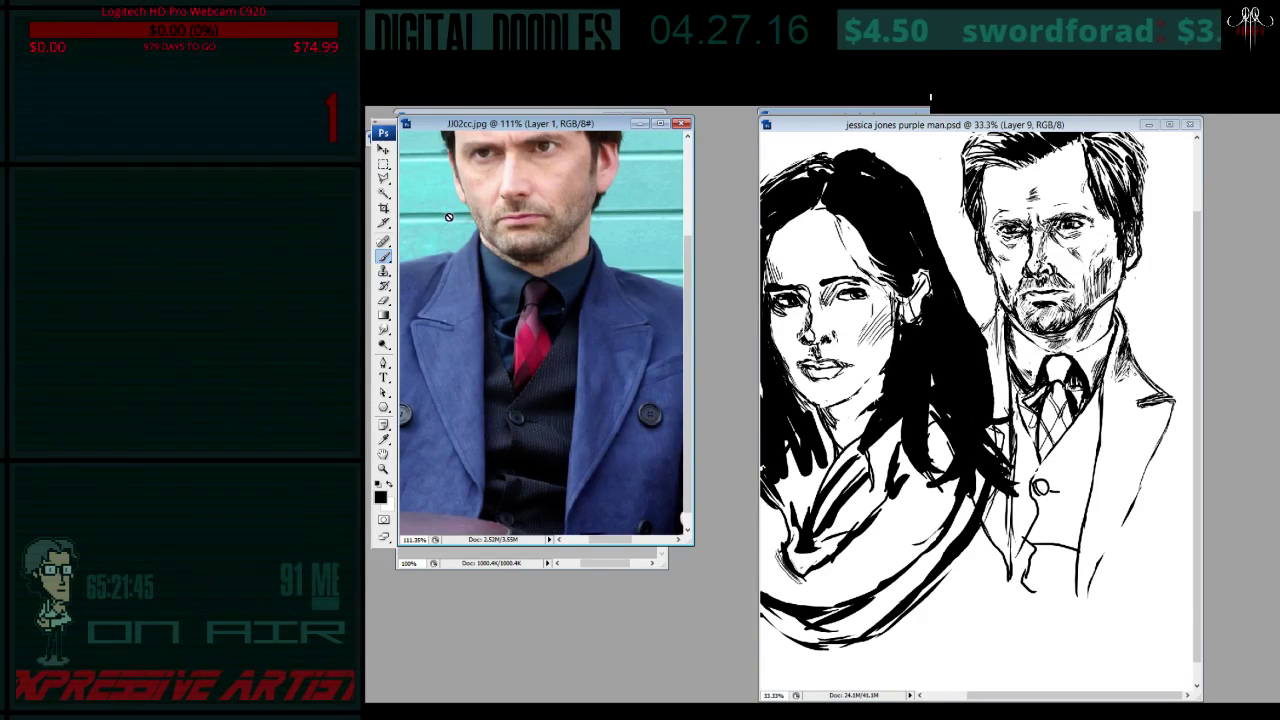
click(1110, 540)
drag(1118, 524, 1100, 558)
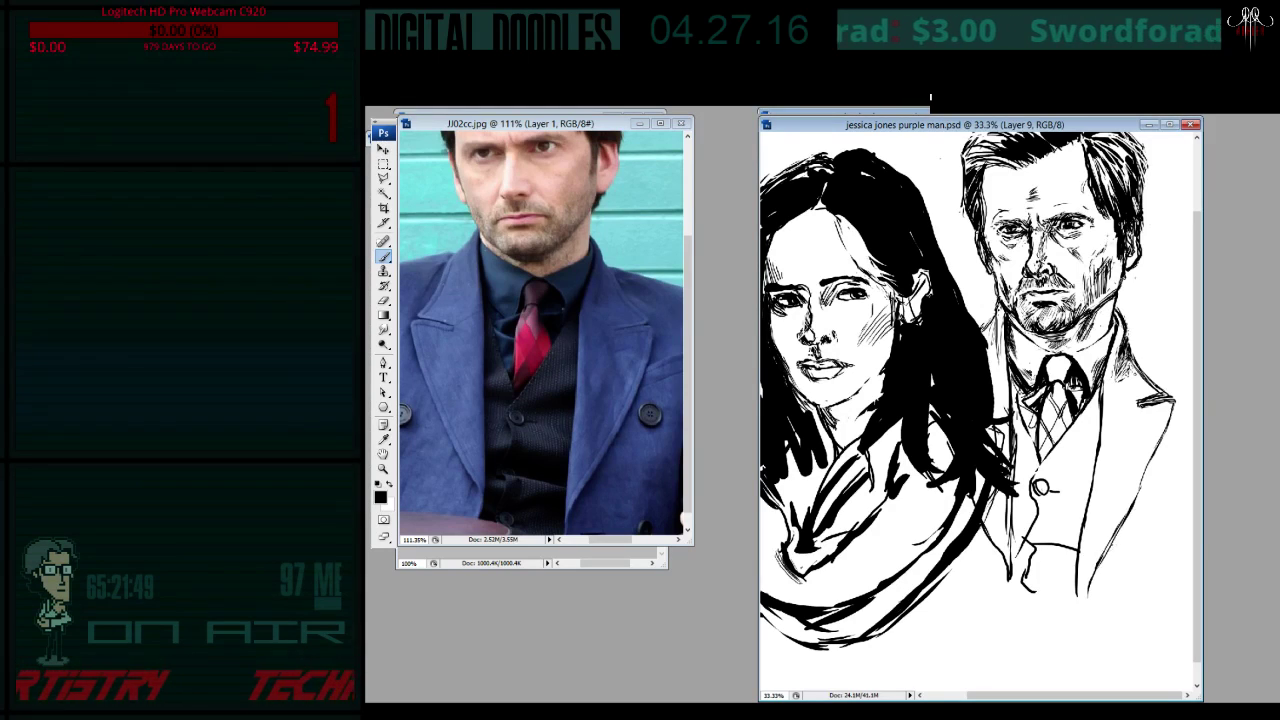
drag(1110, 550, 1096, 586)
drag(1120, 524, 1092, 570)
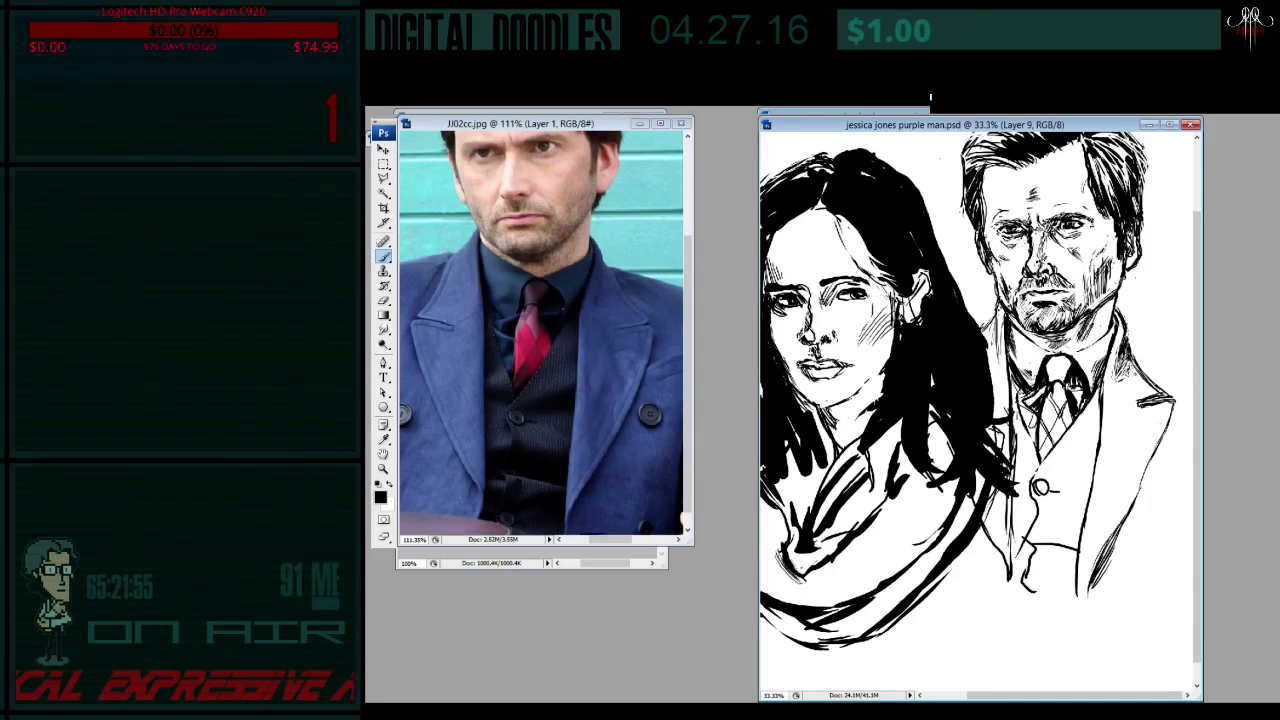
drag(1120, 500, 1092, 540)
drag(1120, 490, 1096, 534)
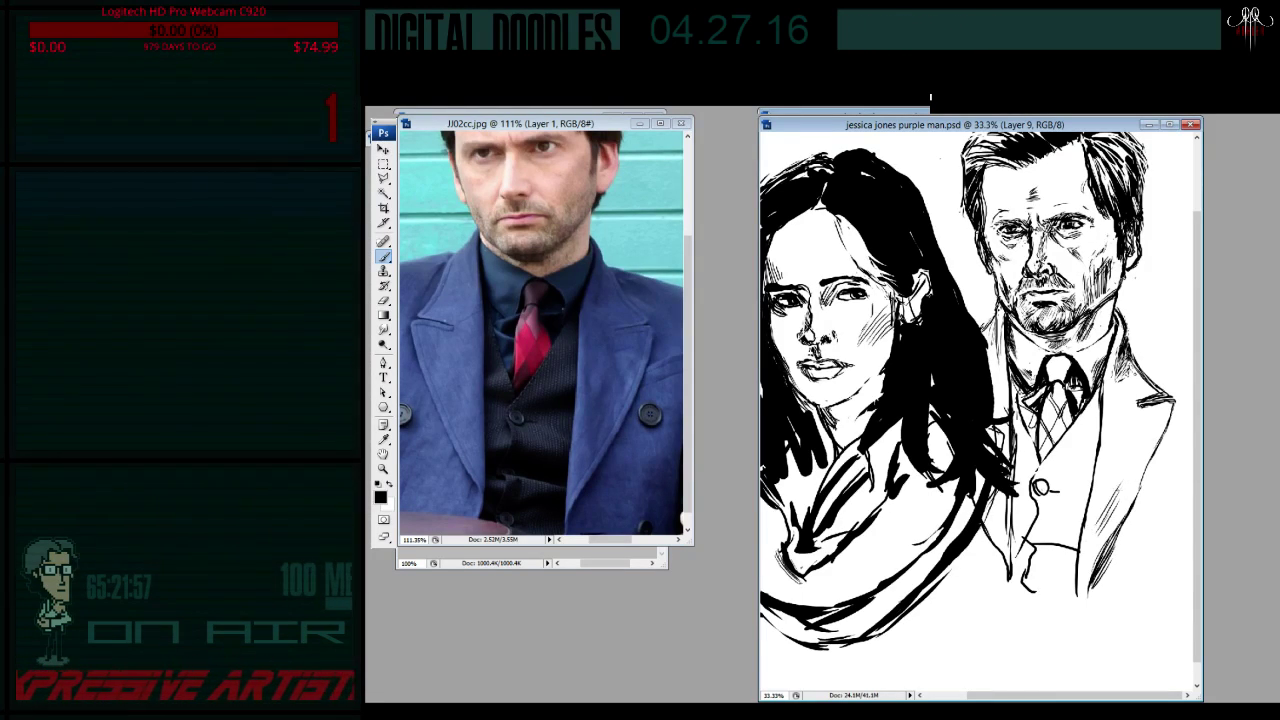
mouse_move(1126, 476)
mouse_down()
mouse_move(1098, 512)
mouse_move(1109, 515)
mouse_up()
drag(1137, 471, 1094, 550)
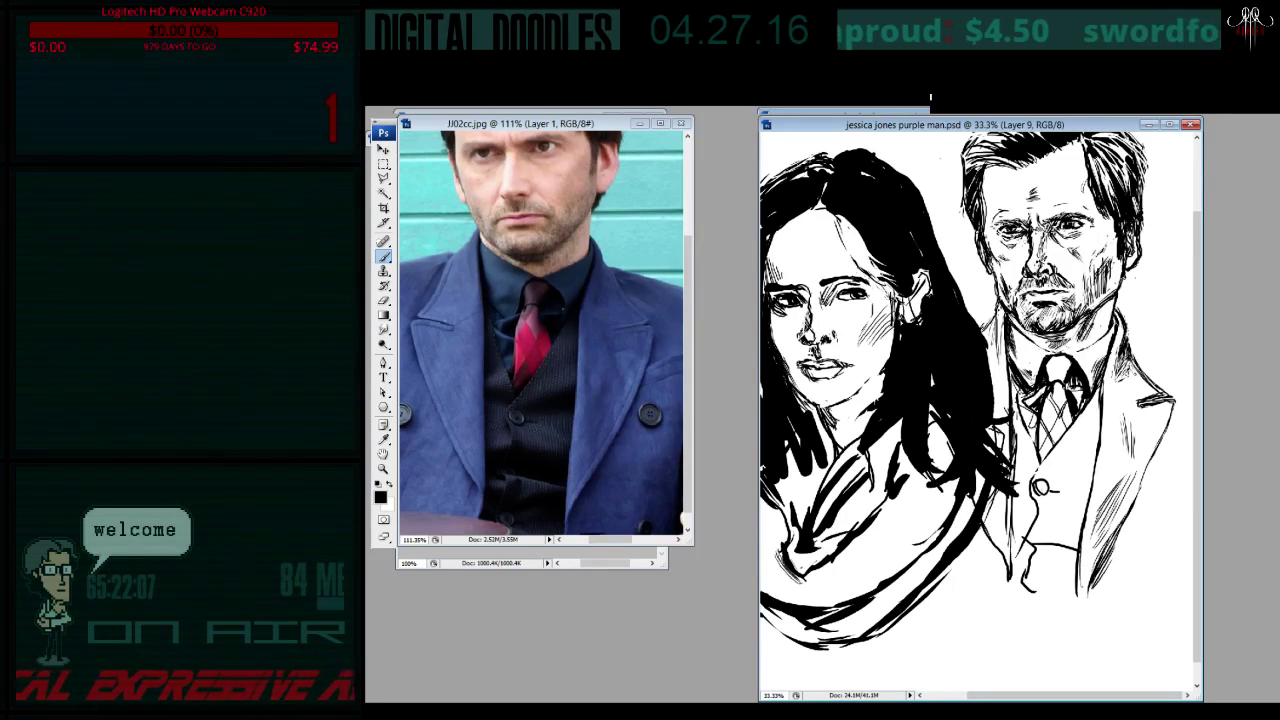
- Erase a stray vertical line on the coat and add hatching on the suit below the lapel
drag(1082, 540, 1078, 606)
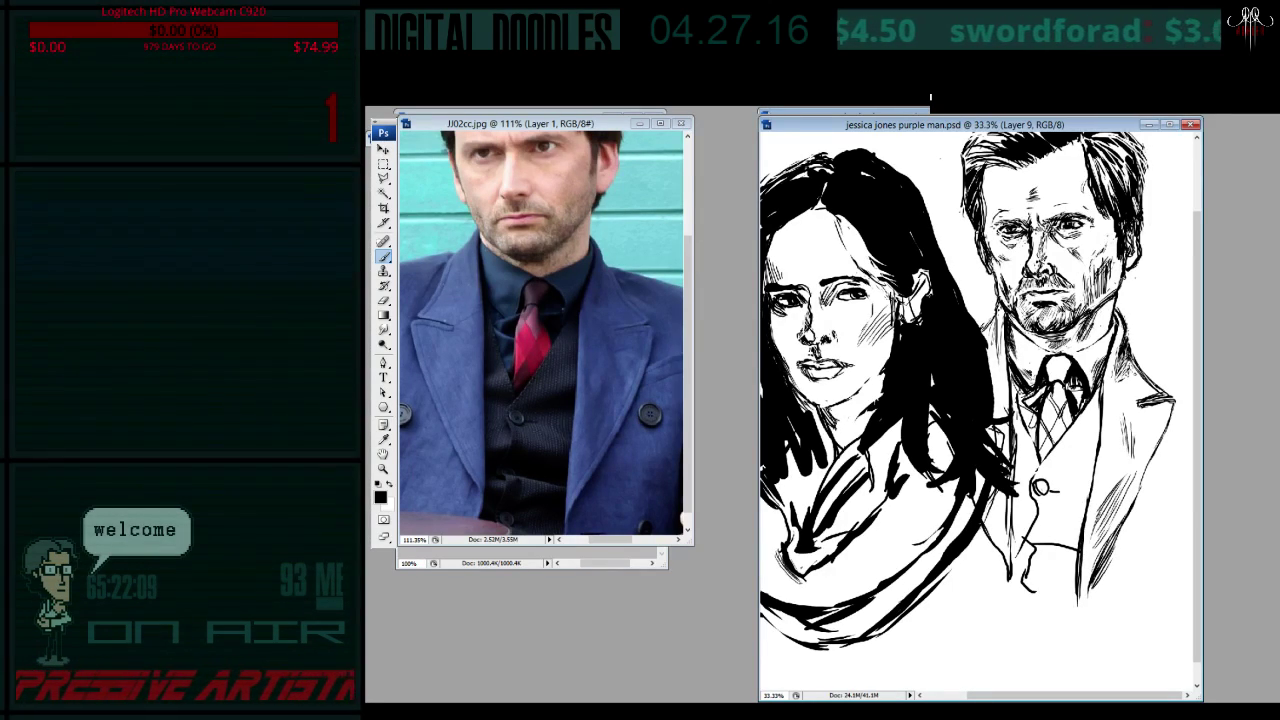
key(e)
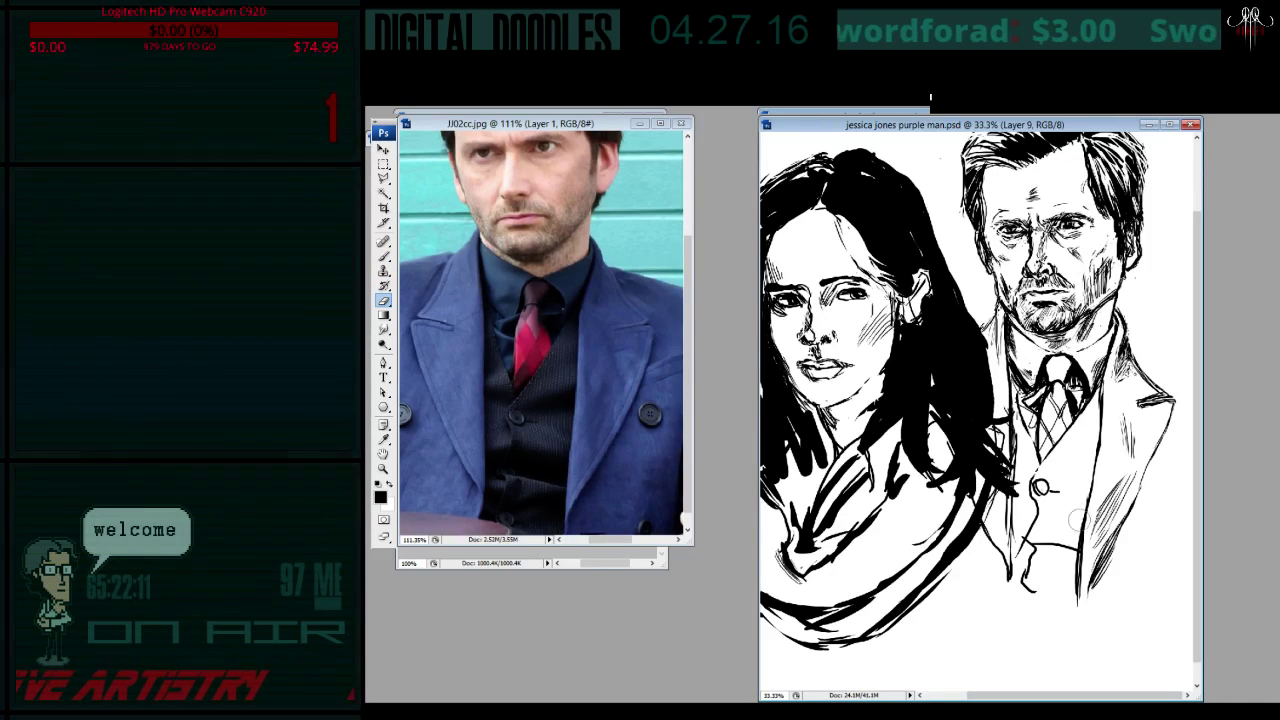
drag(1075, 518, 1082, 612)
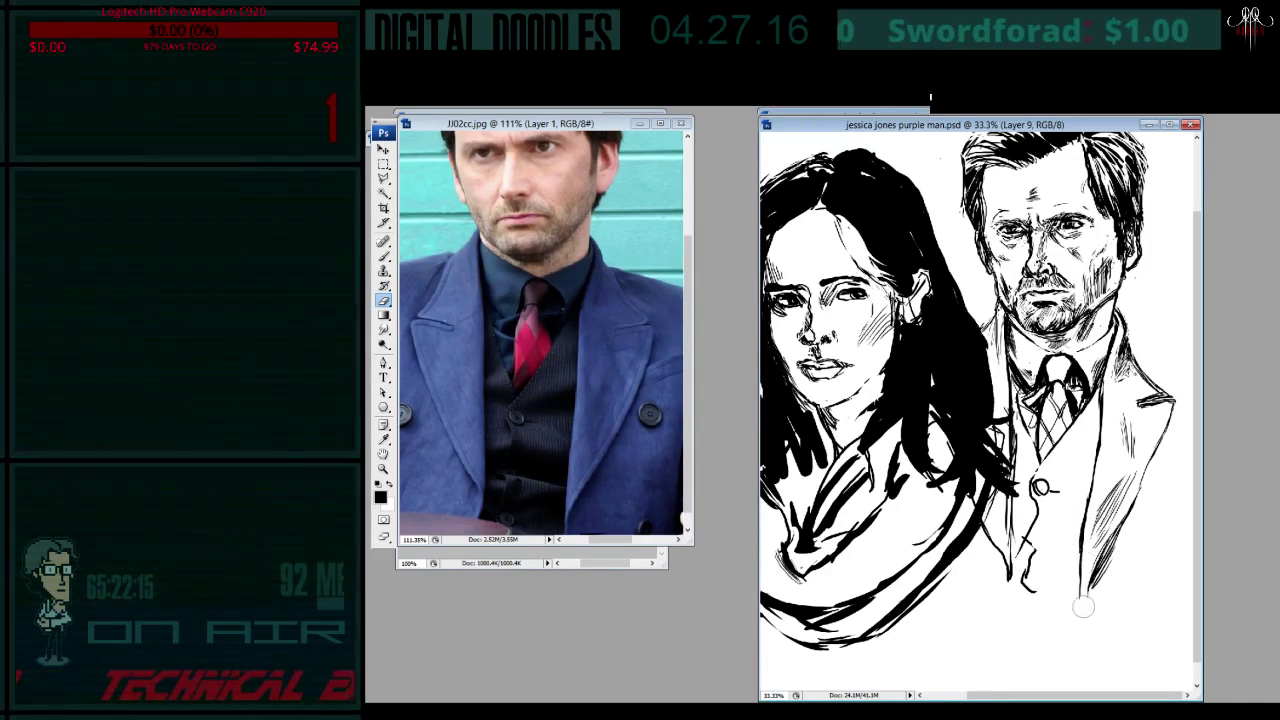
drag(1084, 499, 1078, 604)
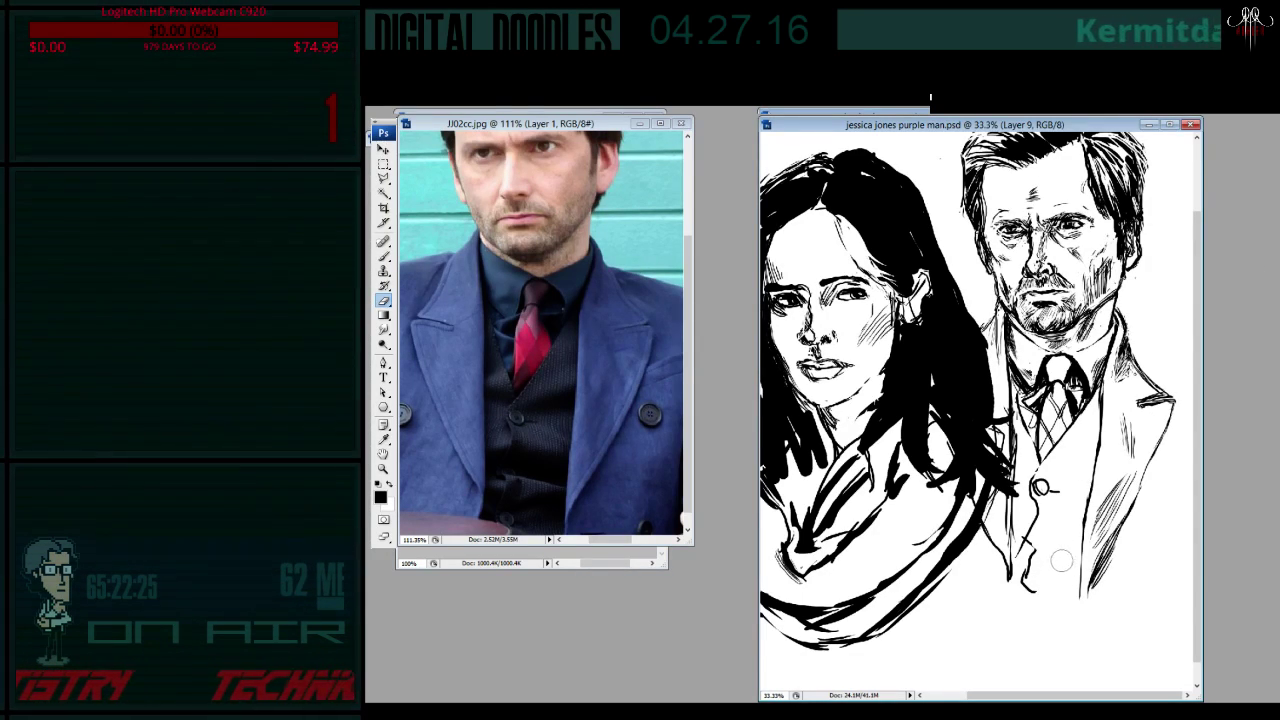
key(b)
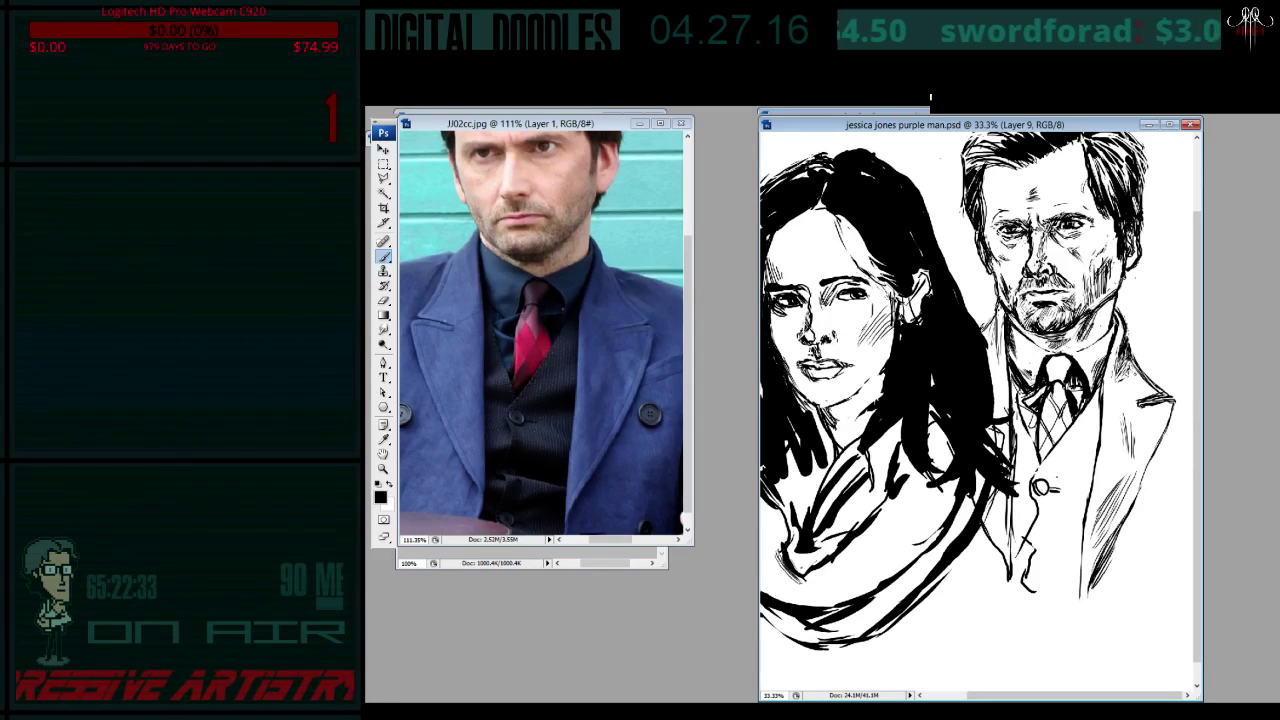
mouse_move(1050, 484)
mouse_down()
mouse_move(1090, 467)
mouse_move(1092, 480)
mouse_up()
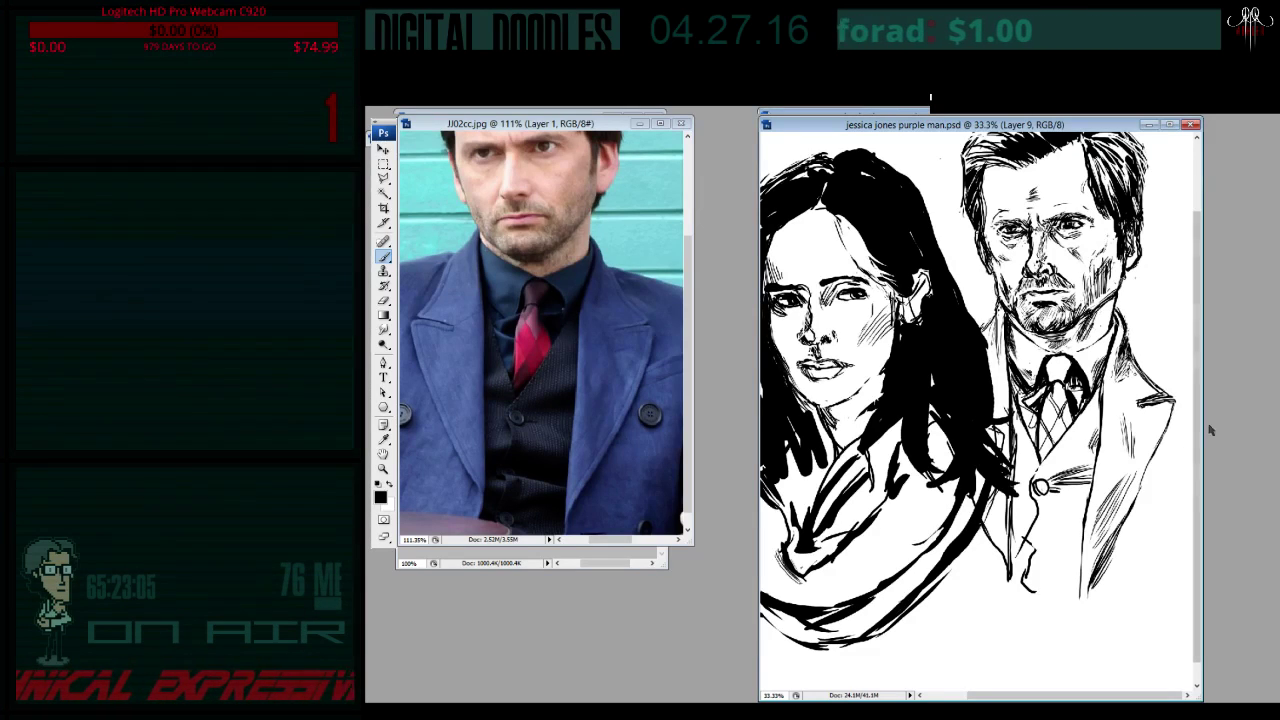
drag(1197, 423, 1196, 447)
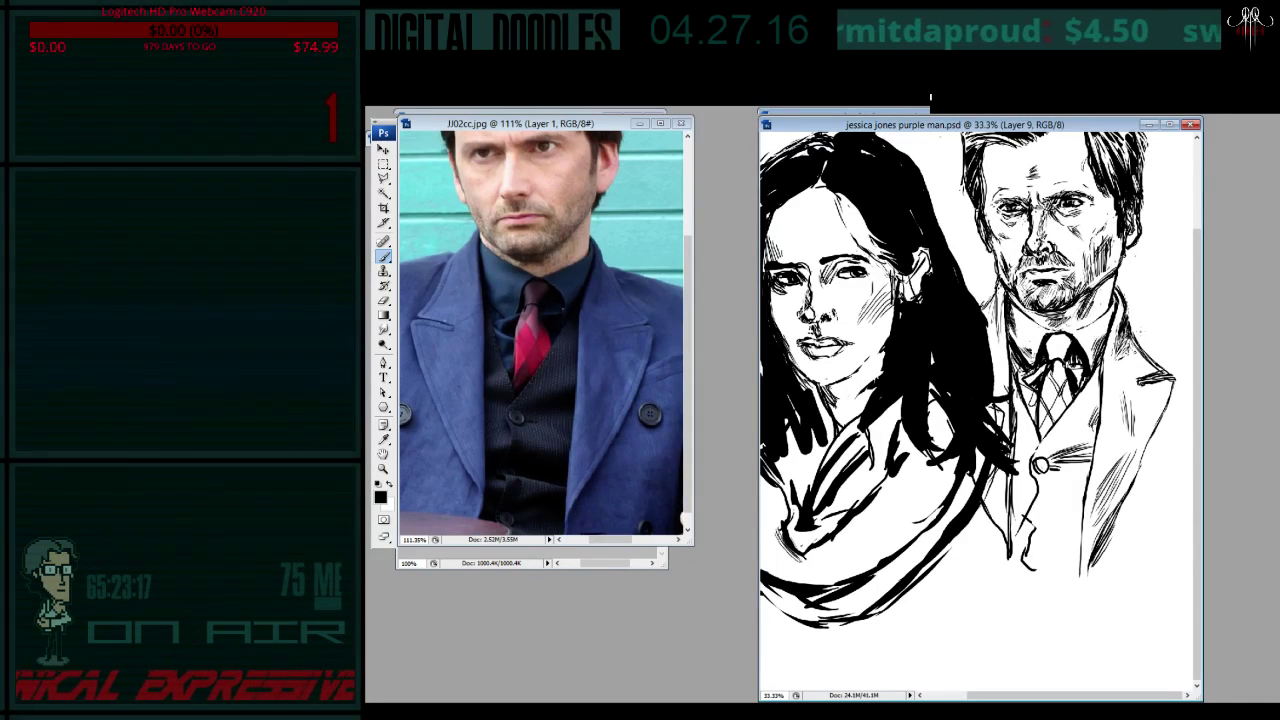
- Scroll the document window up and down to review the portrait, ending near the top
scroll(1197, 370, up, 2)
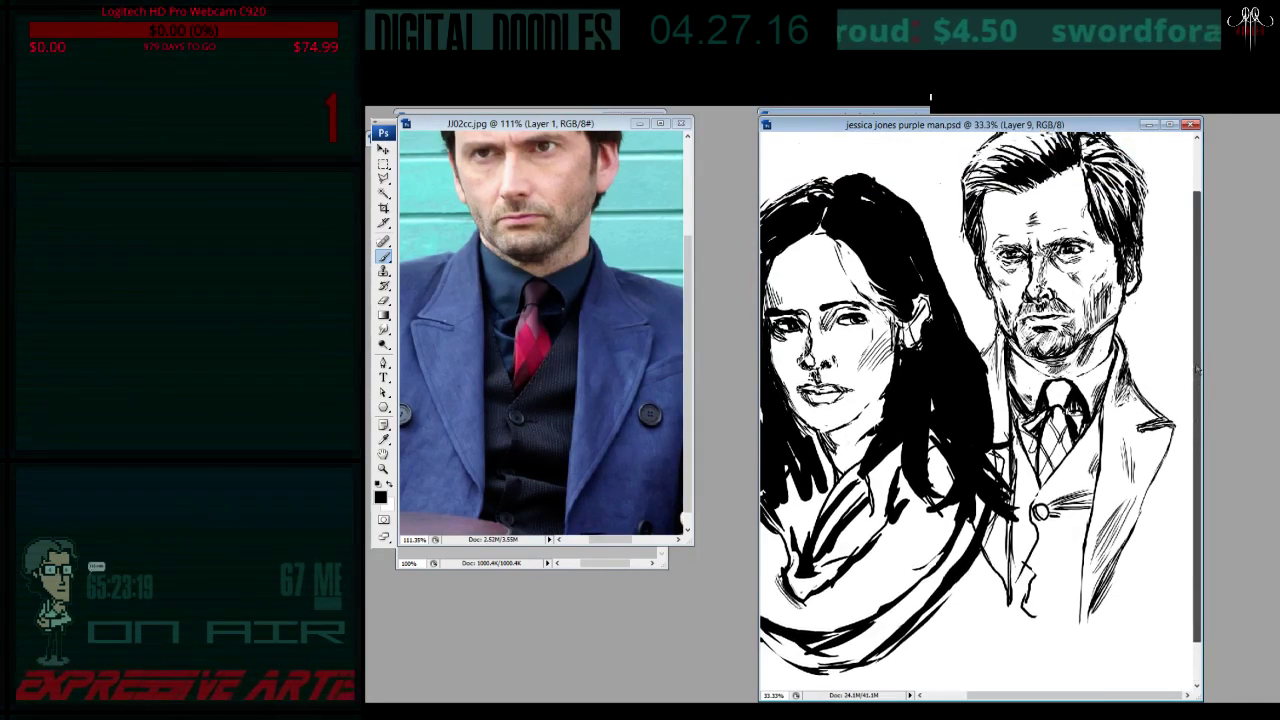
scroll(1197, 370, down, 2)
scroll(1197, 352, up, 3)
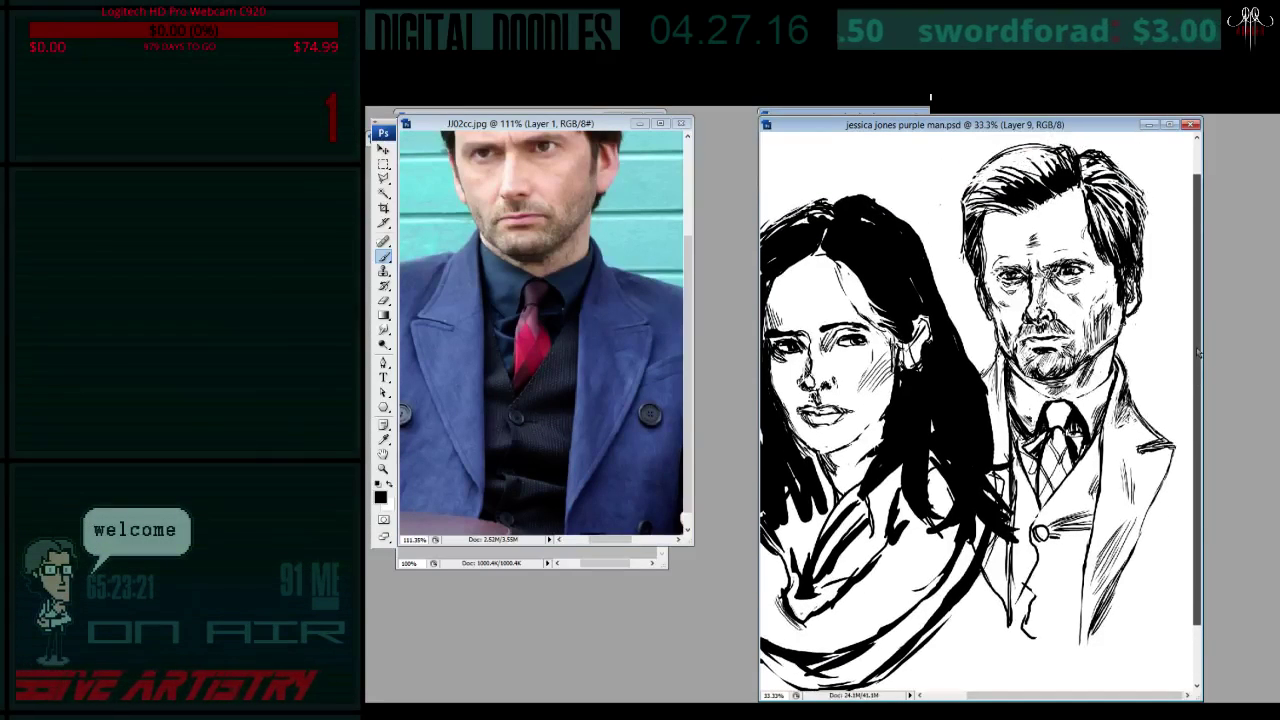
scroll(1198, 356, down, 2)
scroll(1200, 360, down, 1)
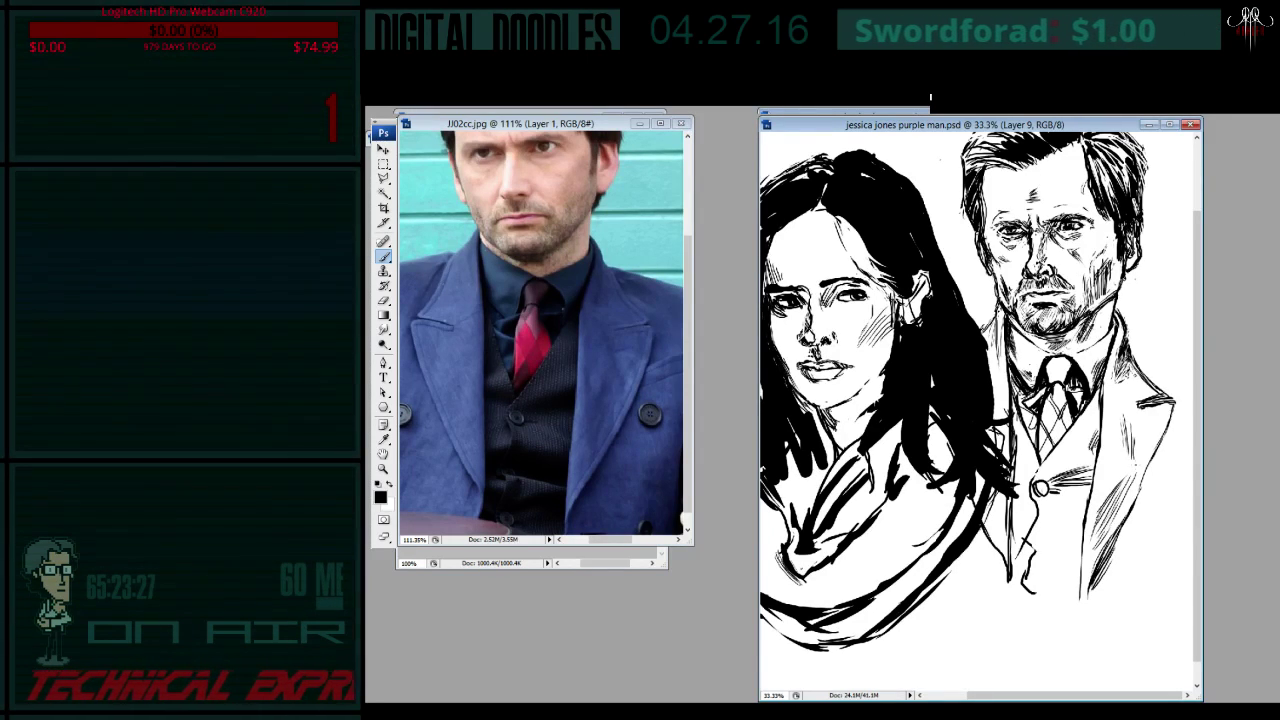
scroll(1197, 420, down, 1)
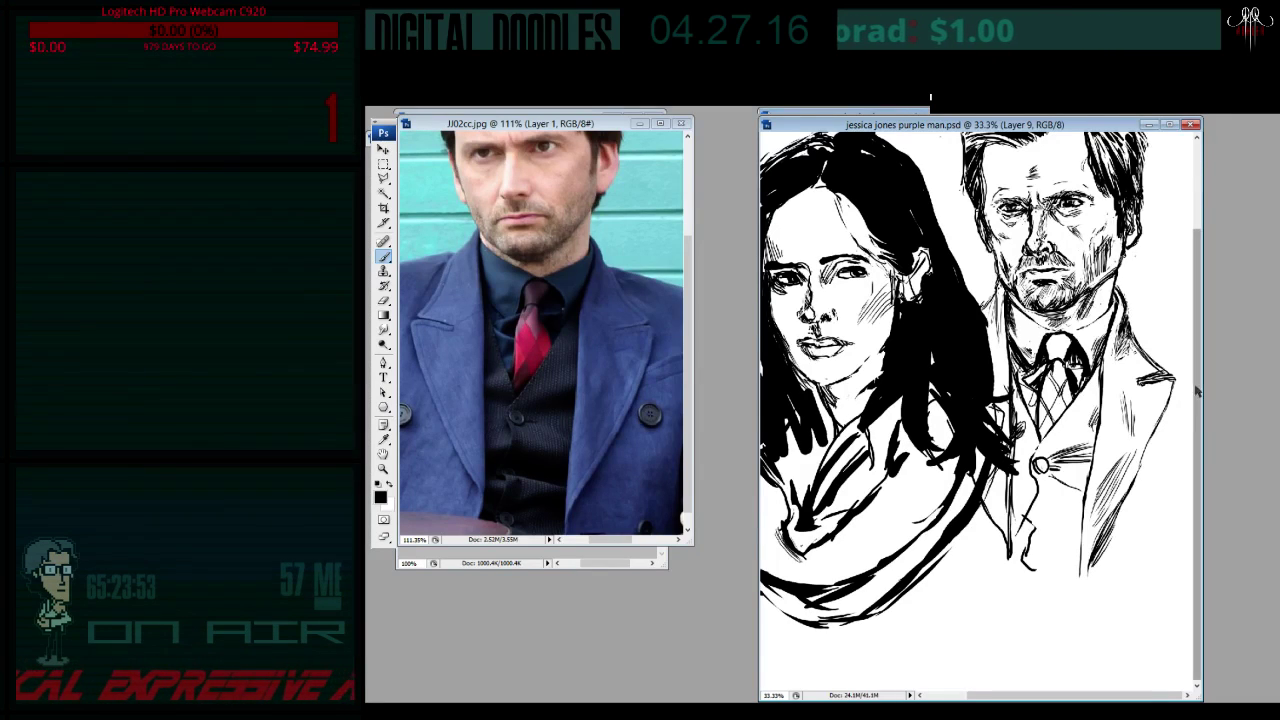
scroll(1205, 307, up, 1)
scroll(1205, 307, up, 2)
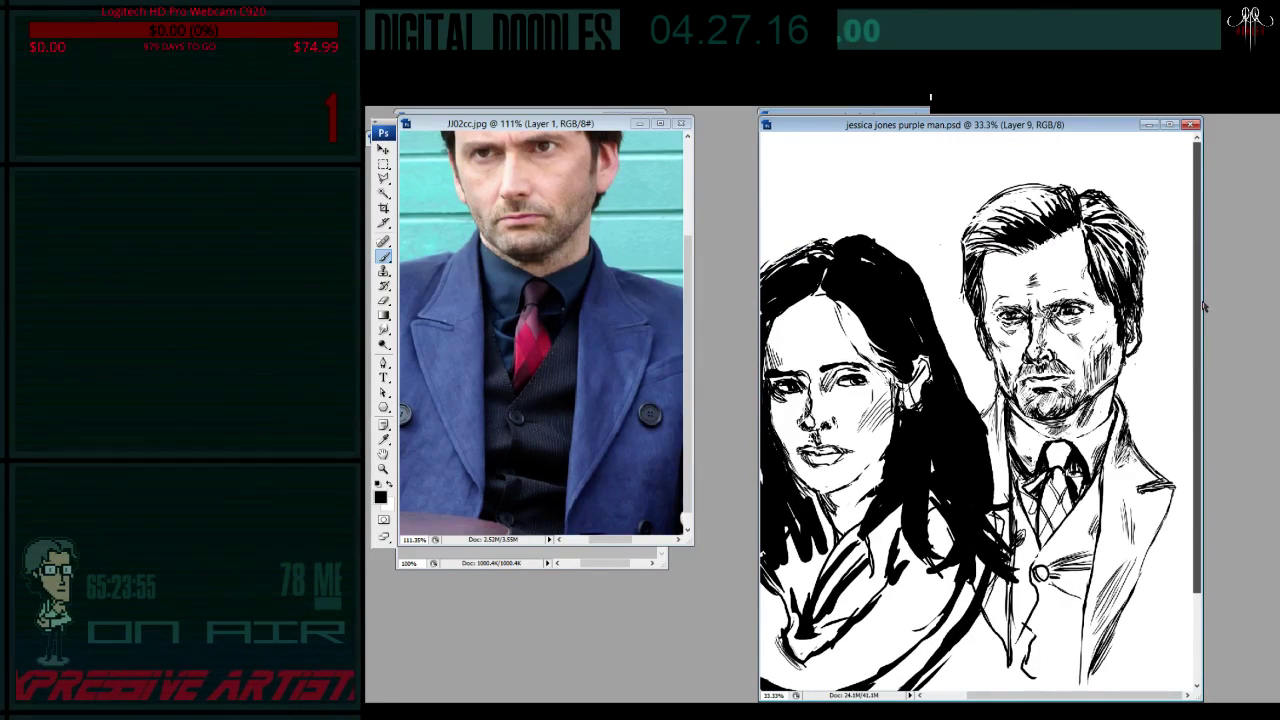
scroll(1200, 400, down, 3)
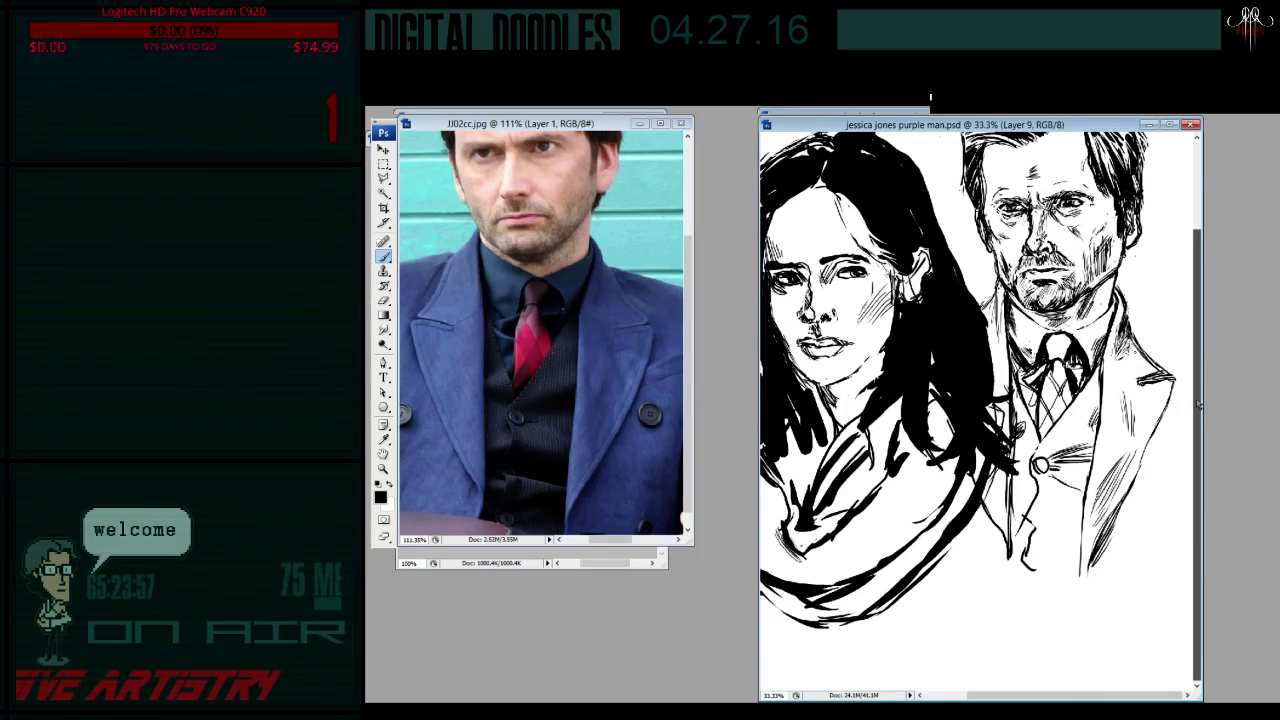
scroll(1198, 404, up, 3)
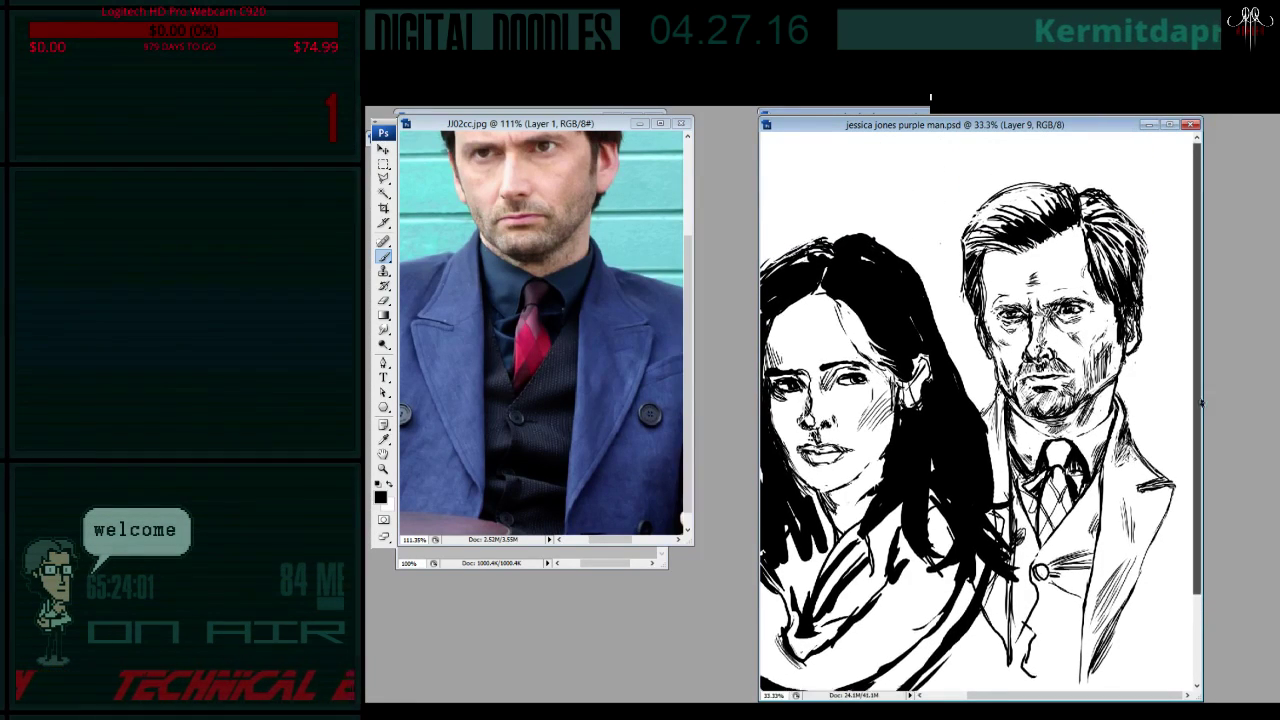
scroll(1197, 462, down, 2)
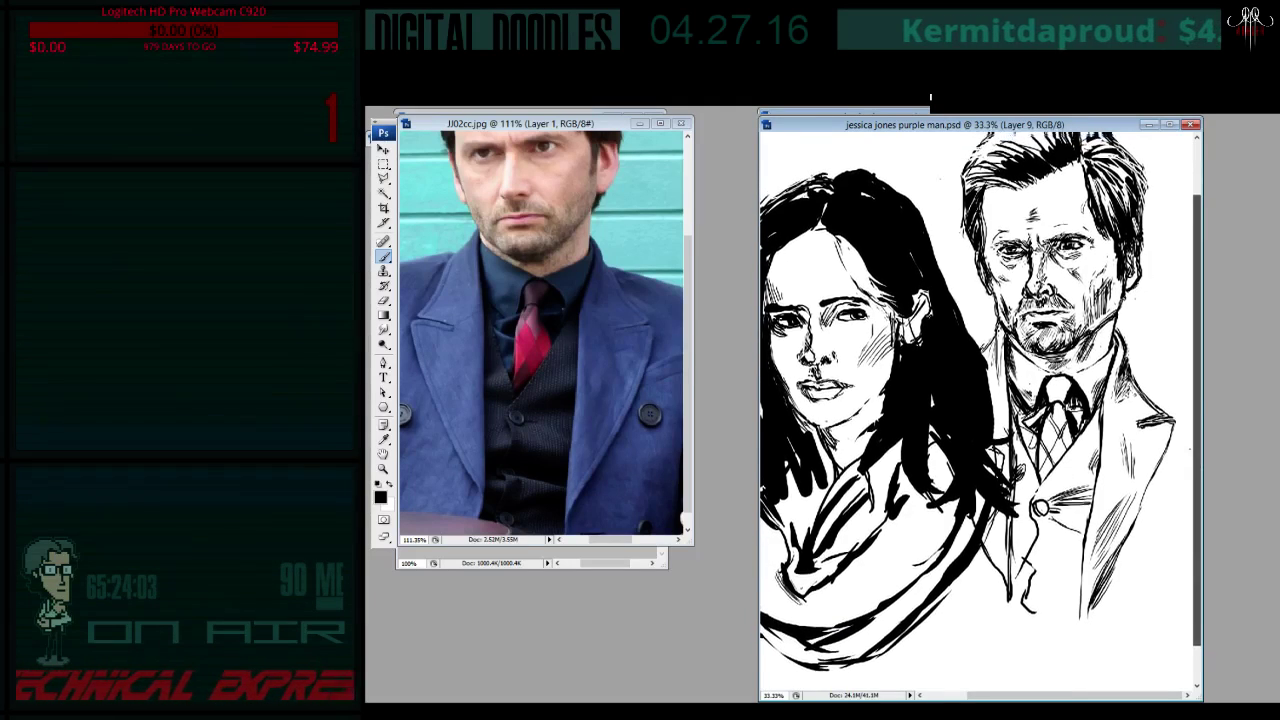
scroll(1196, 440, up, 2)
scroll(1198, 440, down, 2)
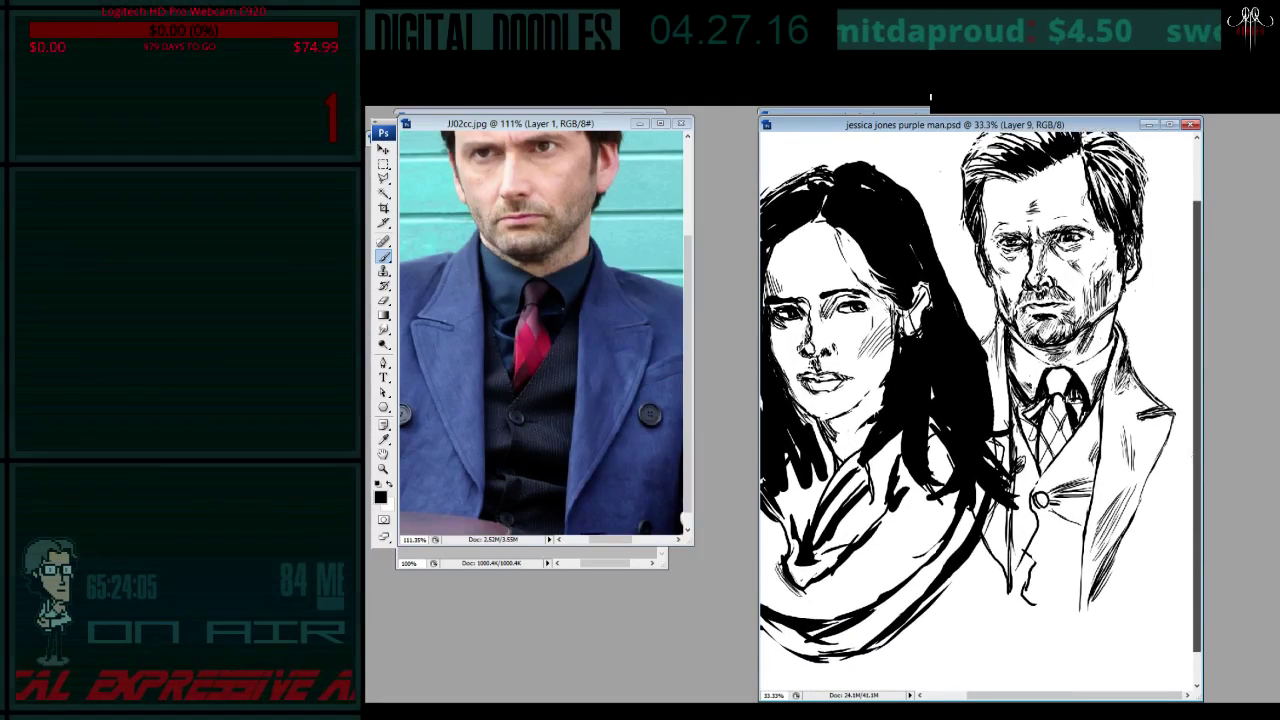
scroll(1202, 441, down, 1)
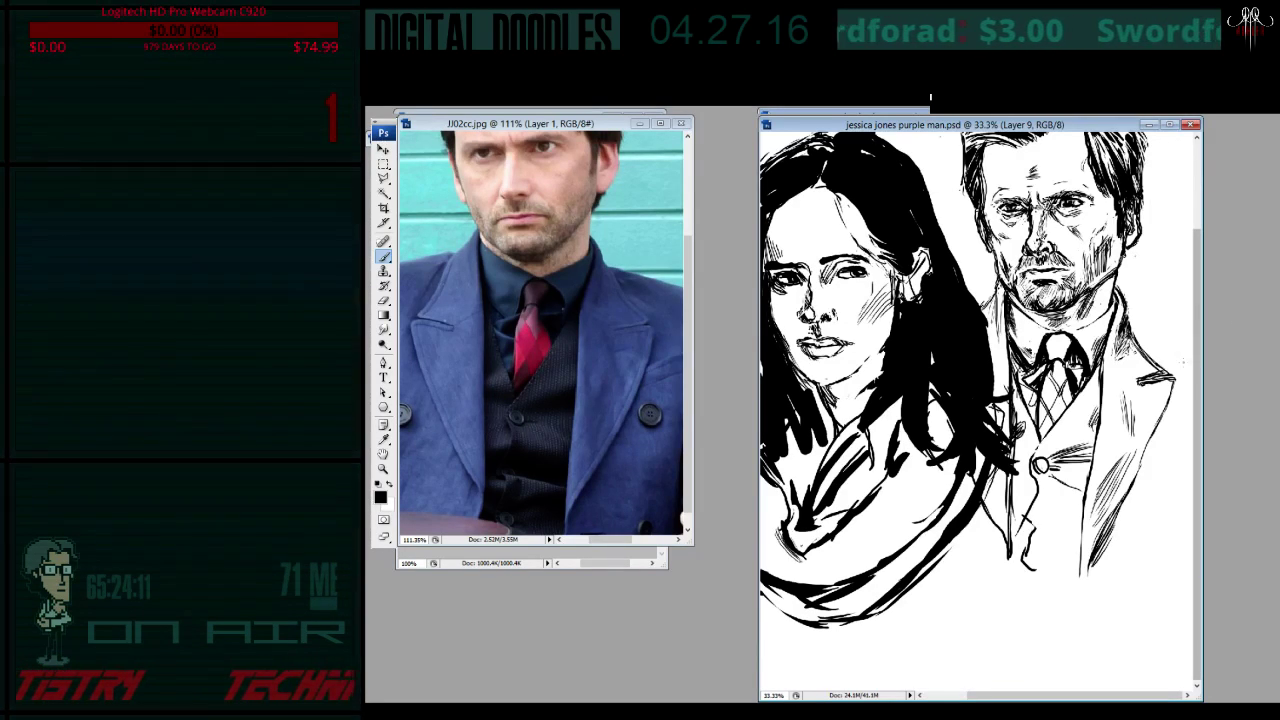
scroll(1199, 316, up, 3)
scroll(1199, 316, up, 1)
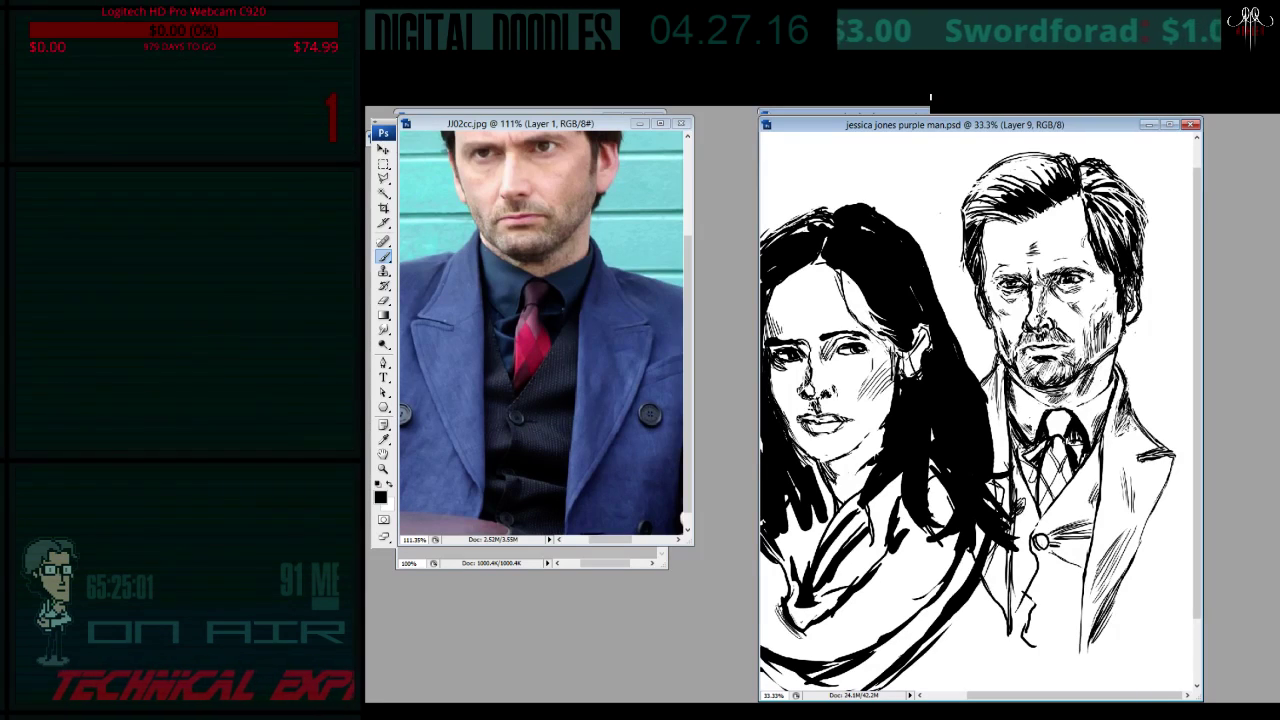
- Zoom out to 27.9%, minimise JJ02cc.jpg and bring jessica_jones_ritter.jpg forward
key(z)
alt+click(1153, 410)
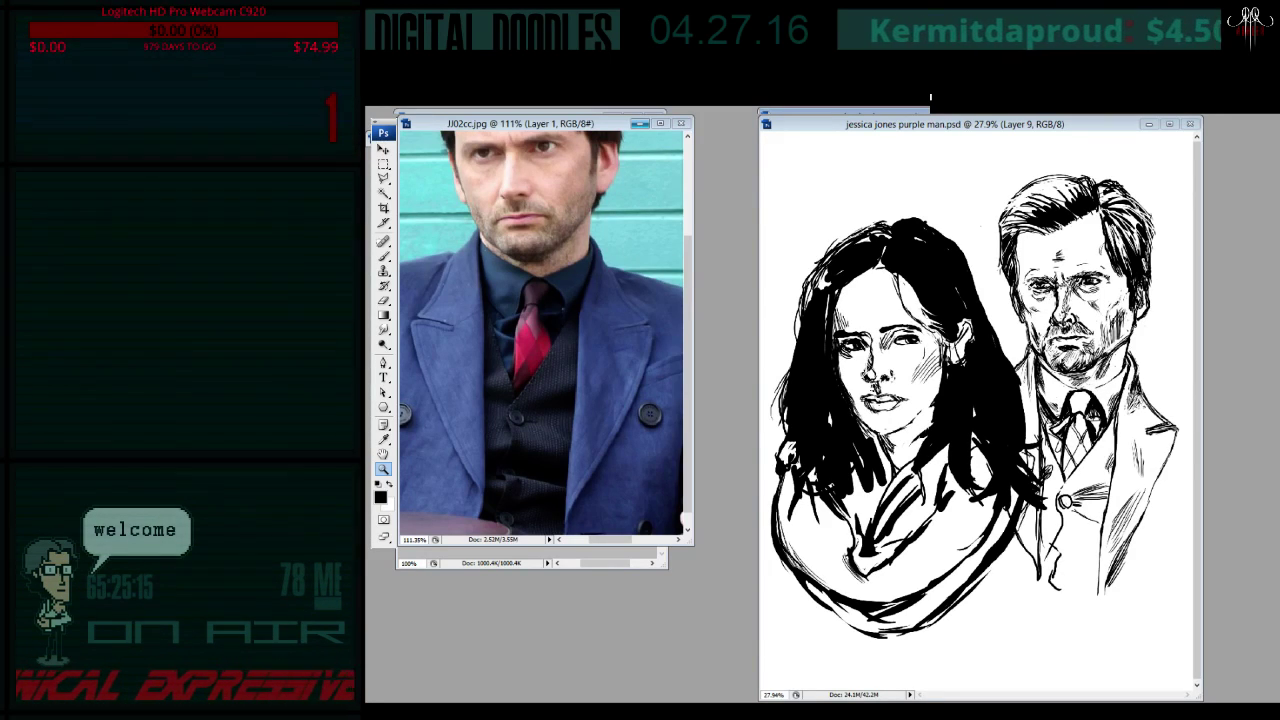
click(639, 123)
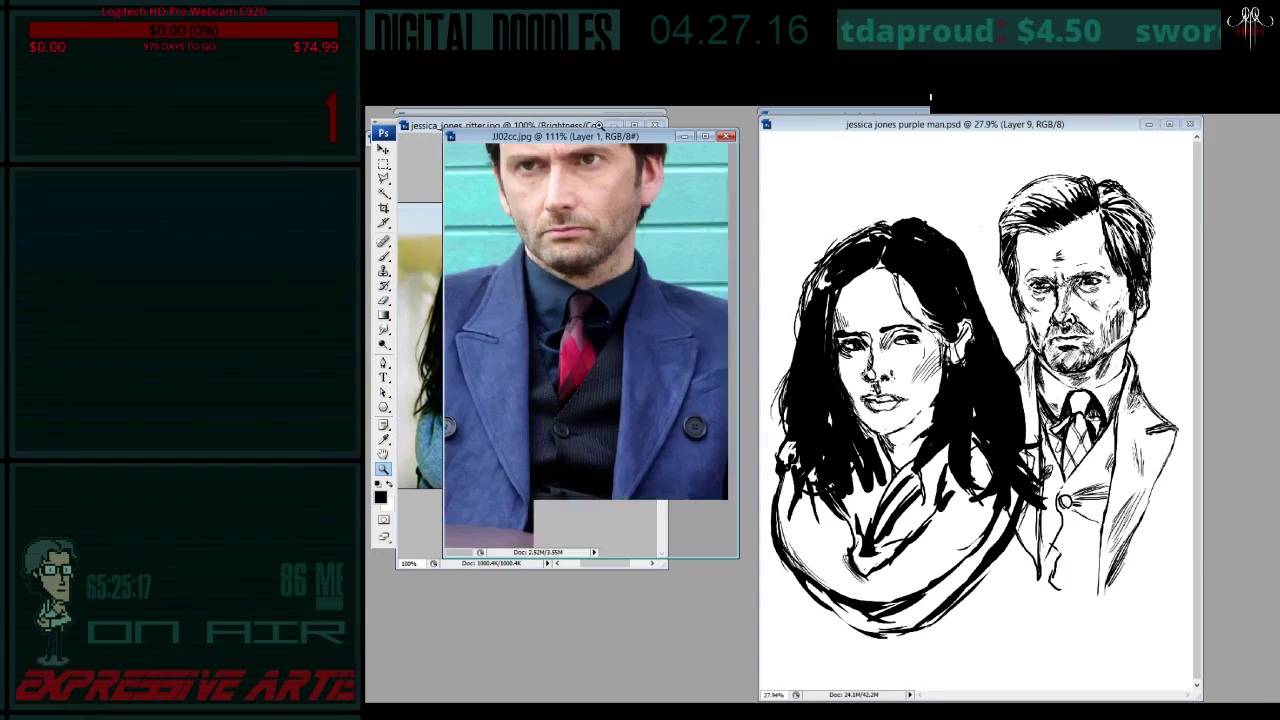
click(423, 127)
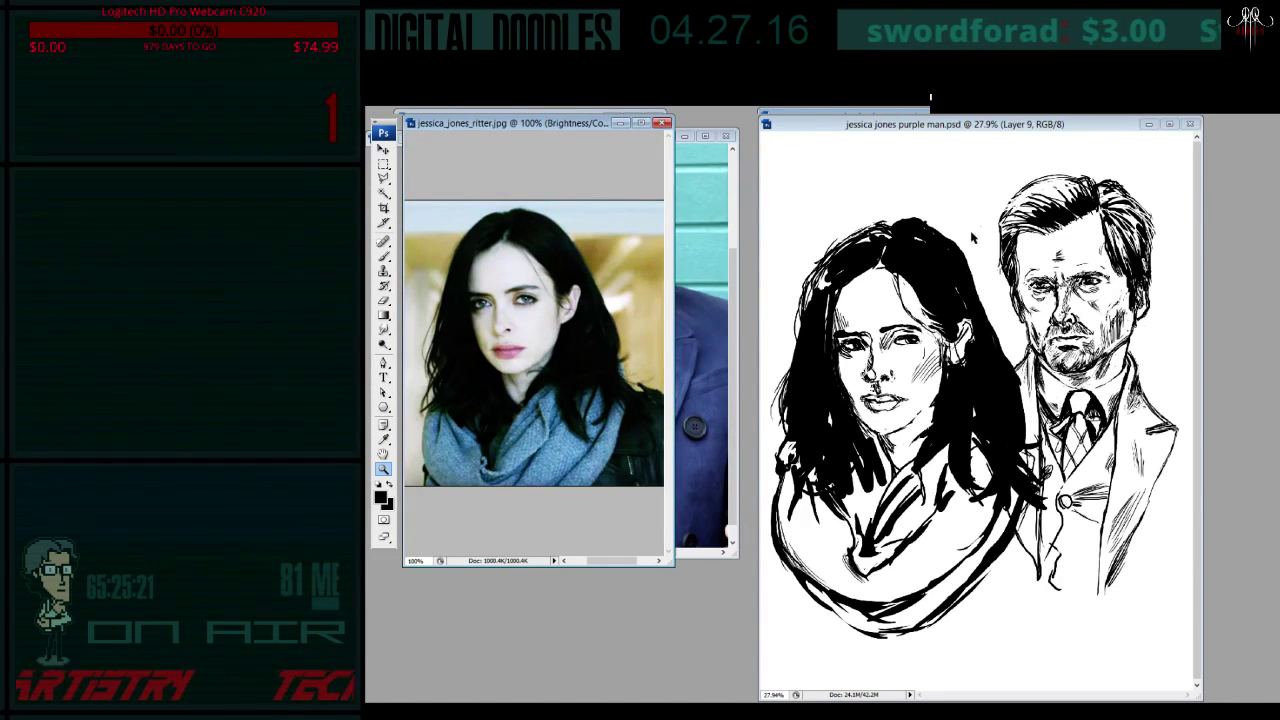
- Back on the portrait, reset colours to black and white and cycle brush, eraser and lasso
click(383, 300)
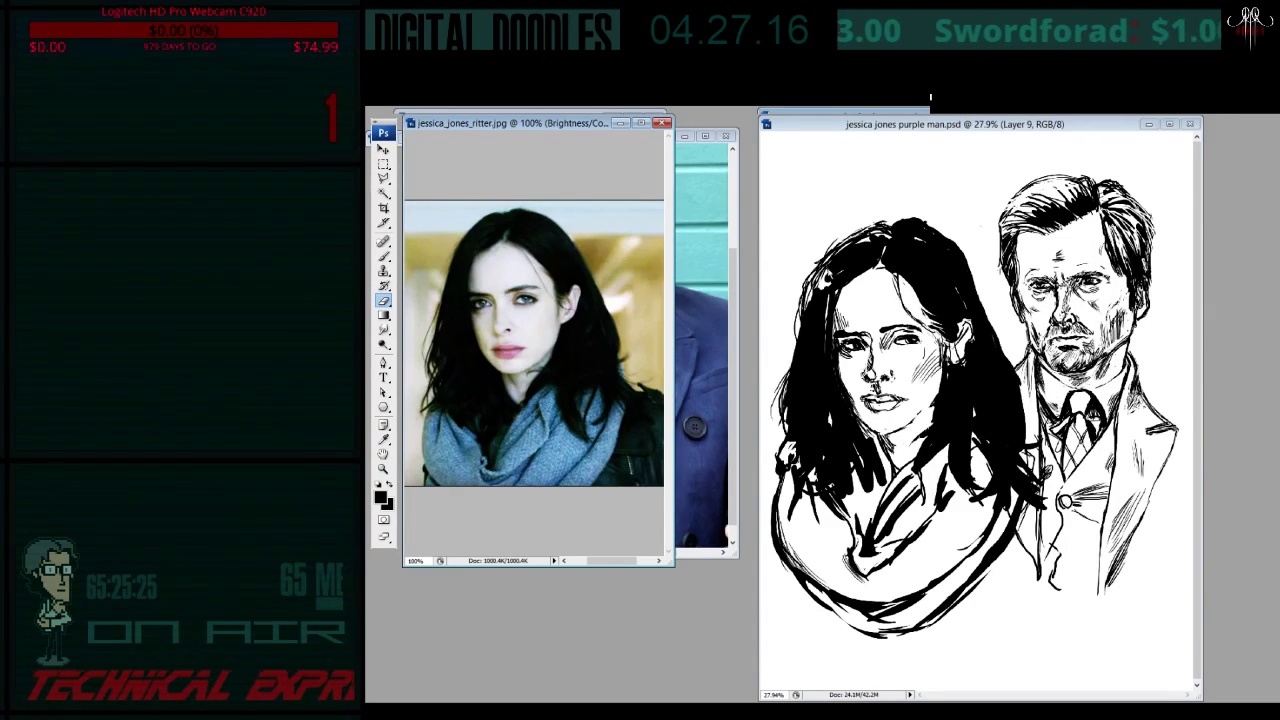
click(870, 306)
key(d)
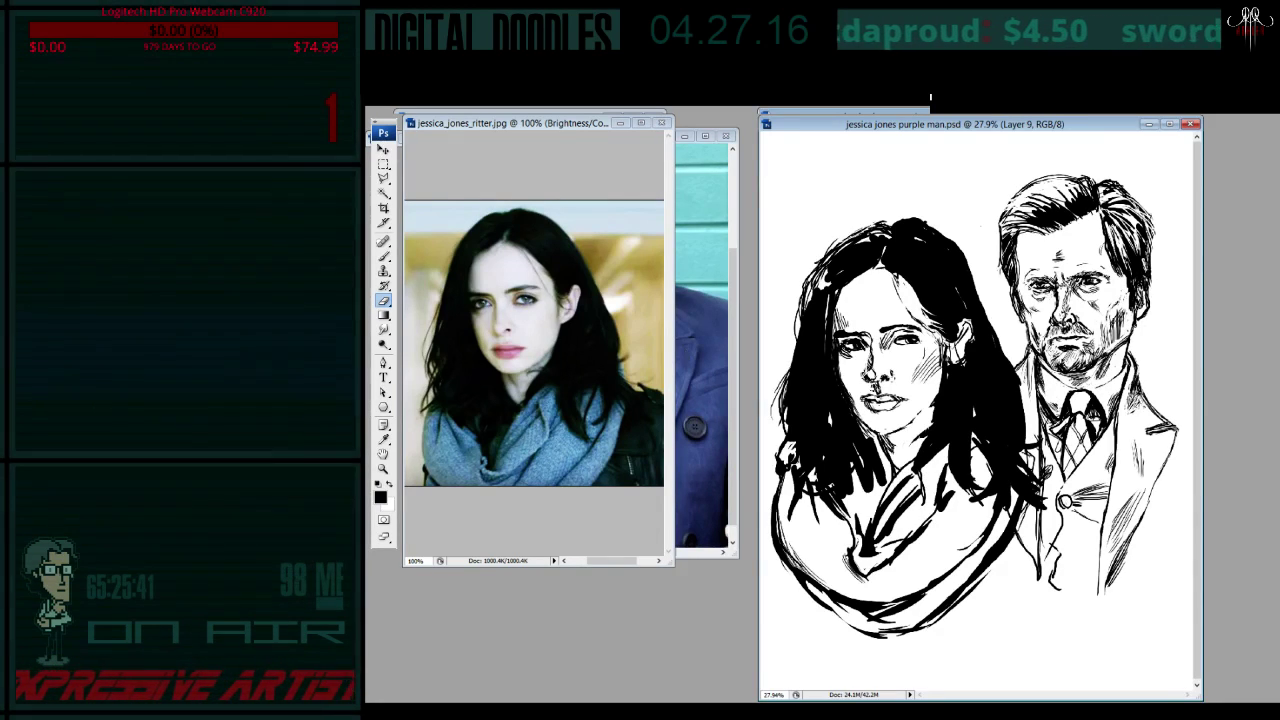
key(b)
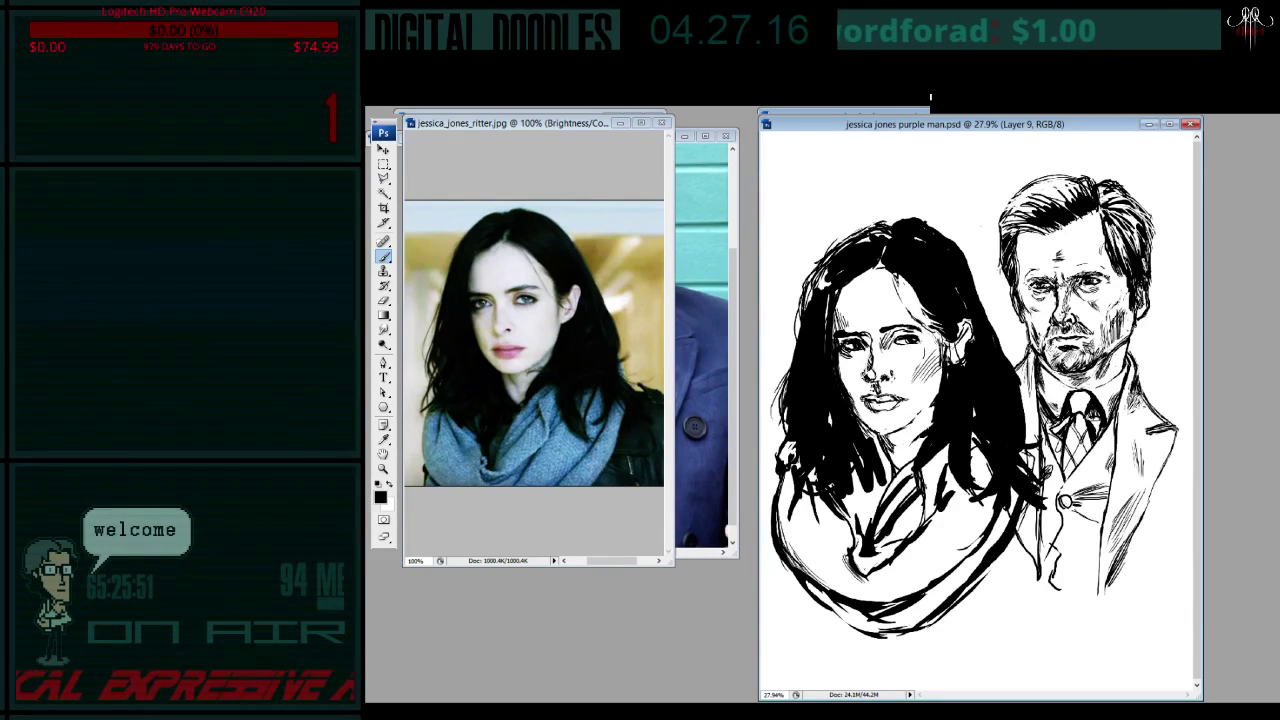
key(x)
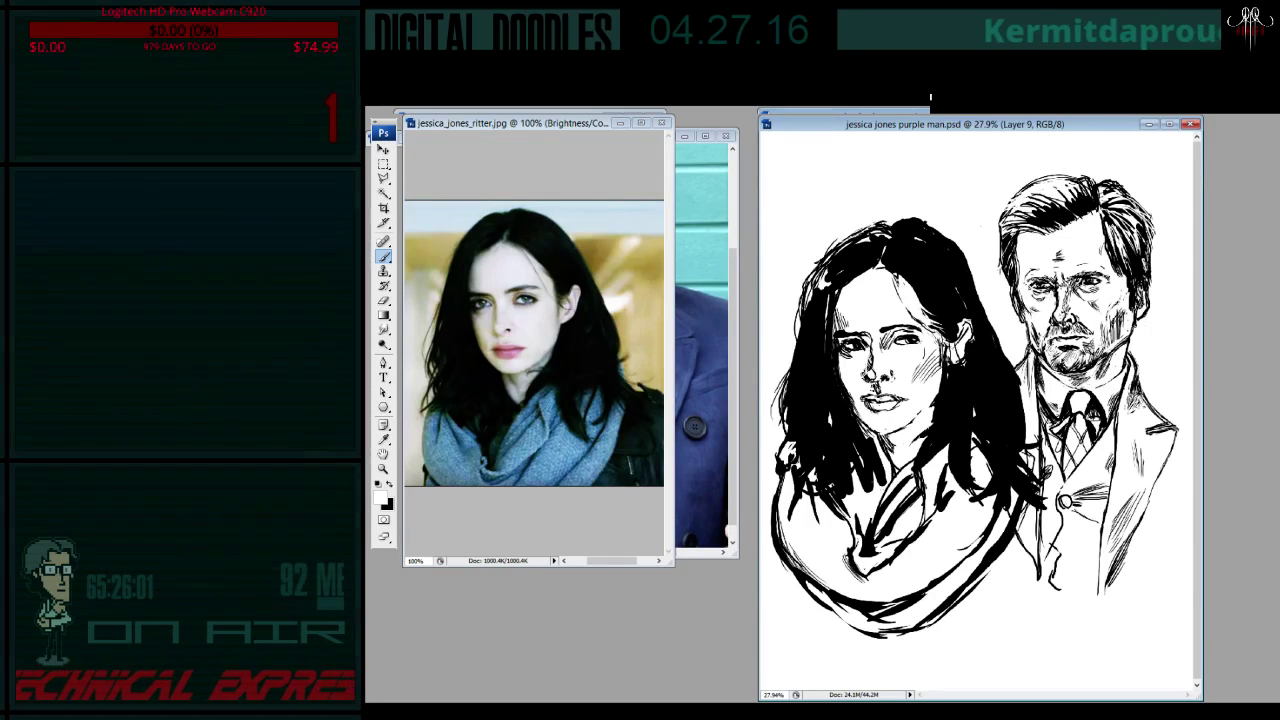
key(e)
key(e)
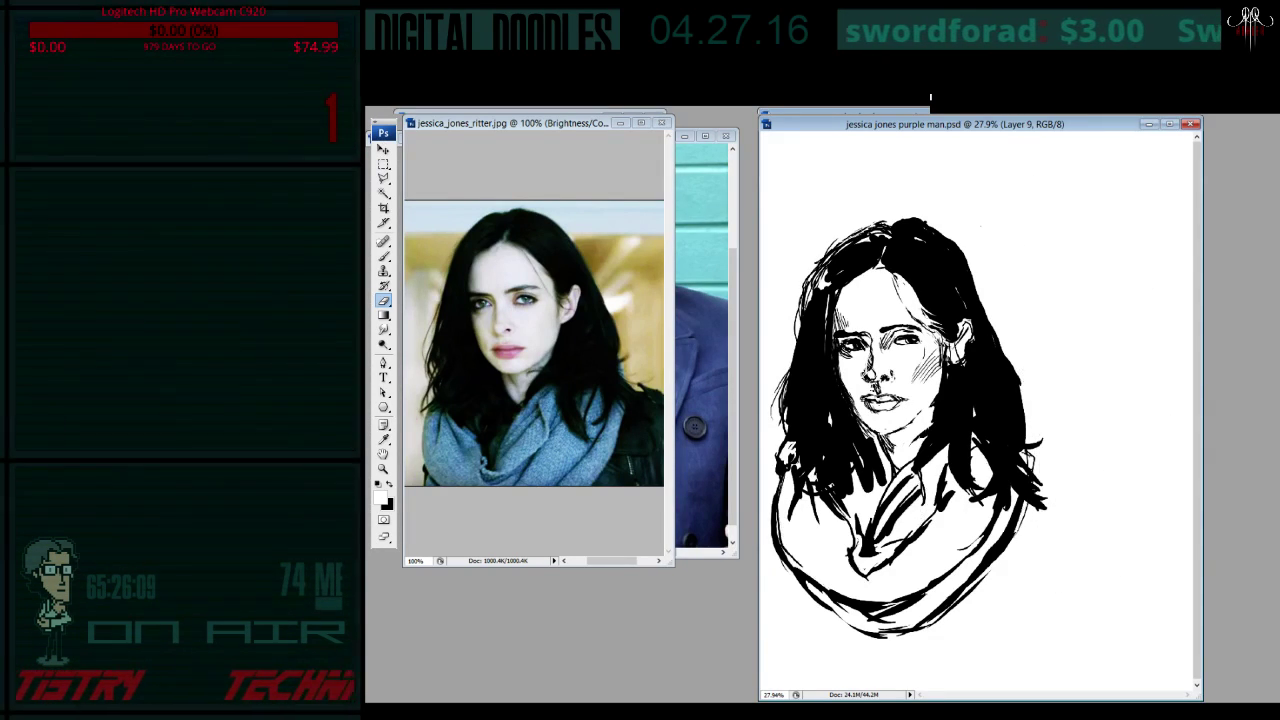
key(l)
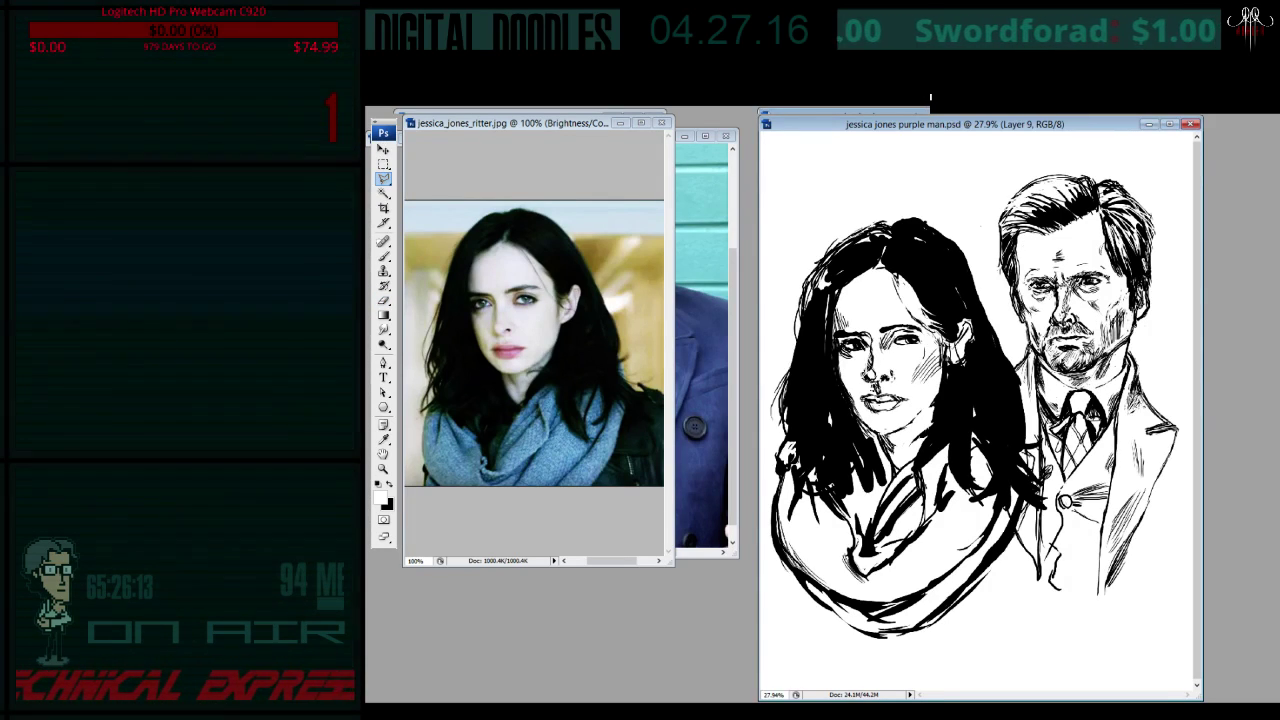
- Lasso the woman's whole figure and copy it to a new layer
drag(990, 256, 862, 630)
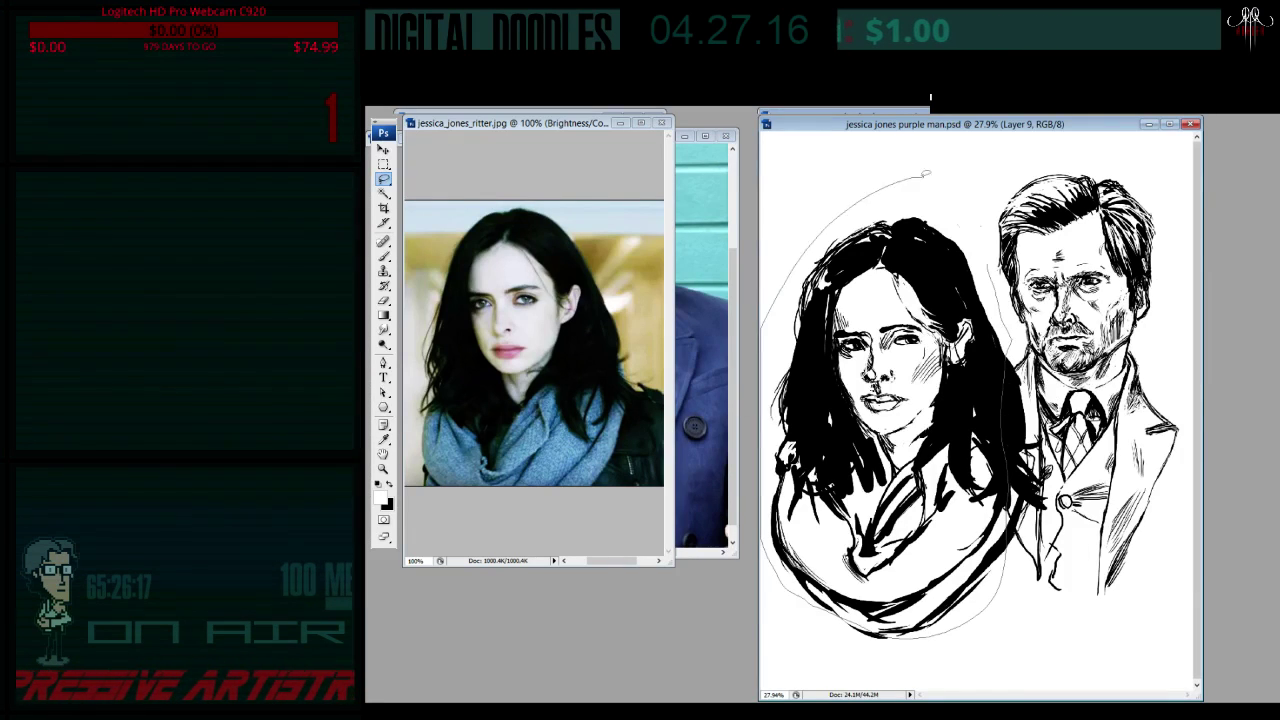
drag(838, 618, 952, 440)
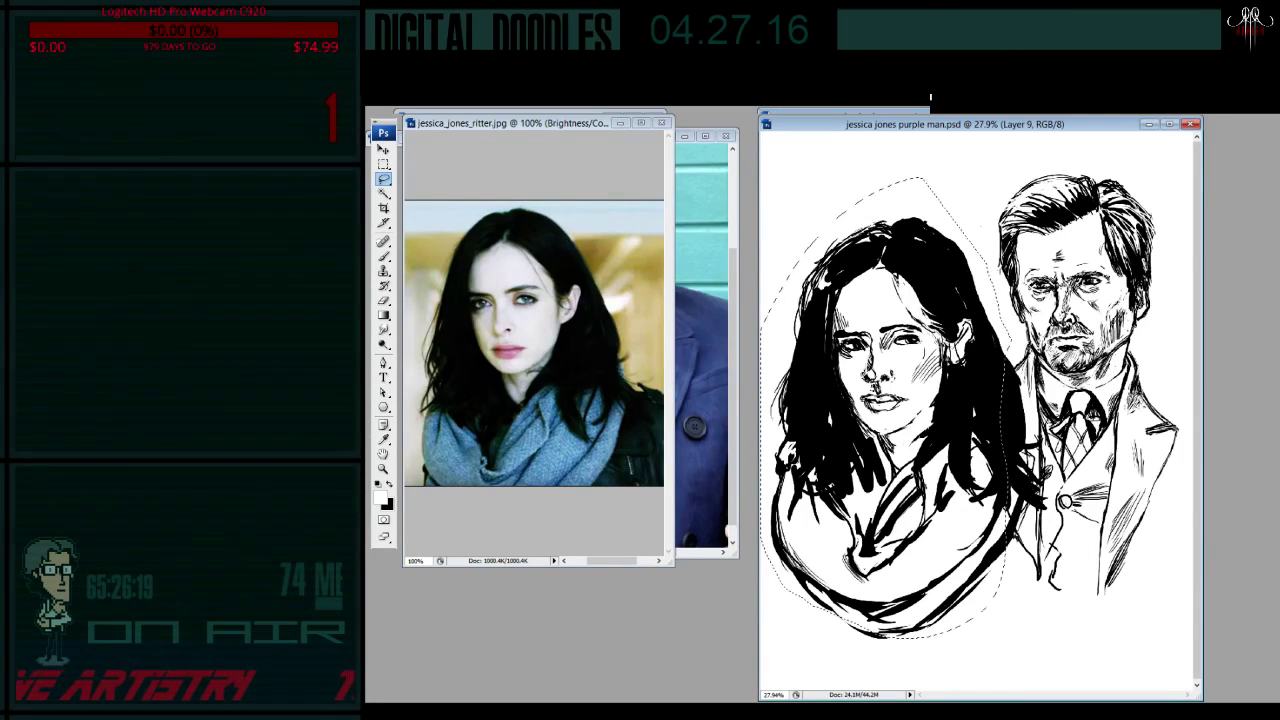
key(ctrl+j)
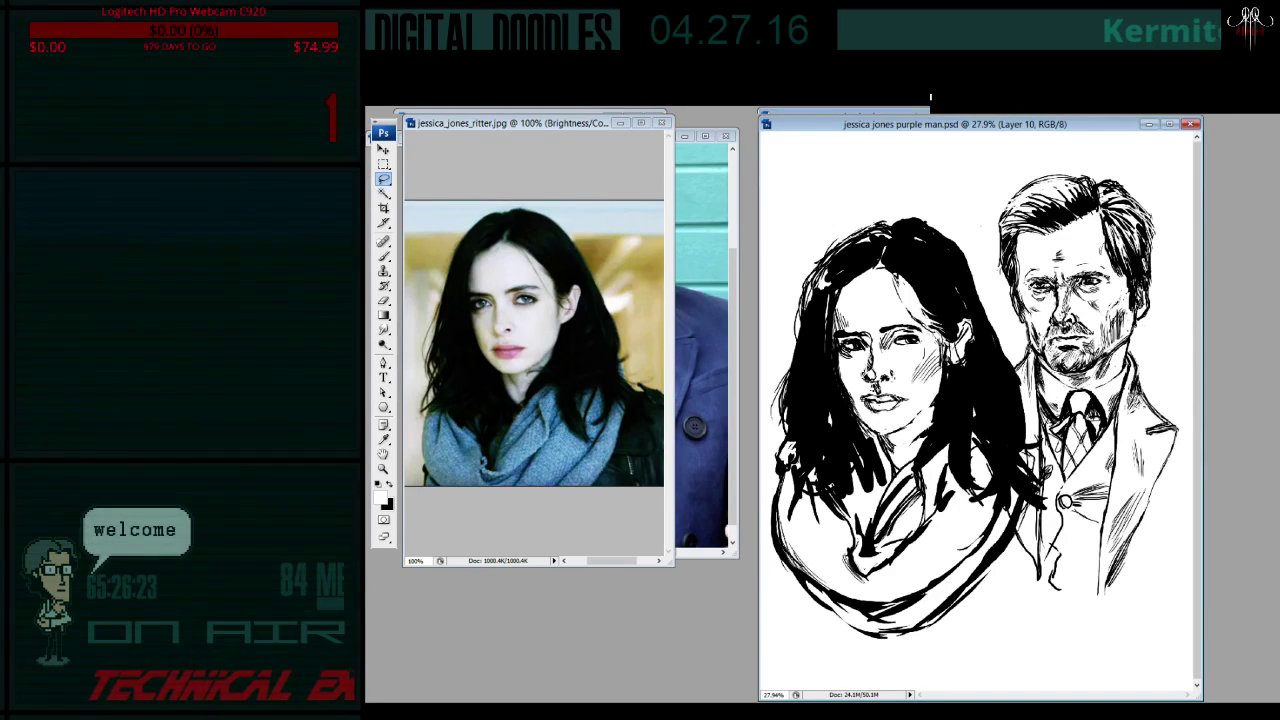
- Select Layer 7 and toggle the copied figure layer to compare, then return to the Brush
key(alt+bracketleft)
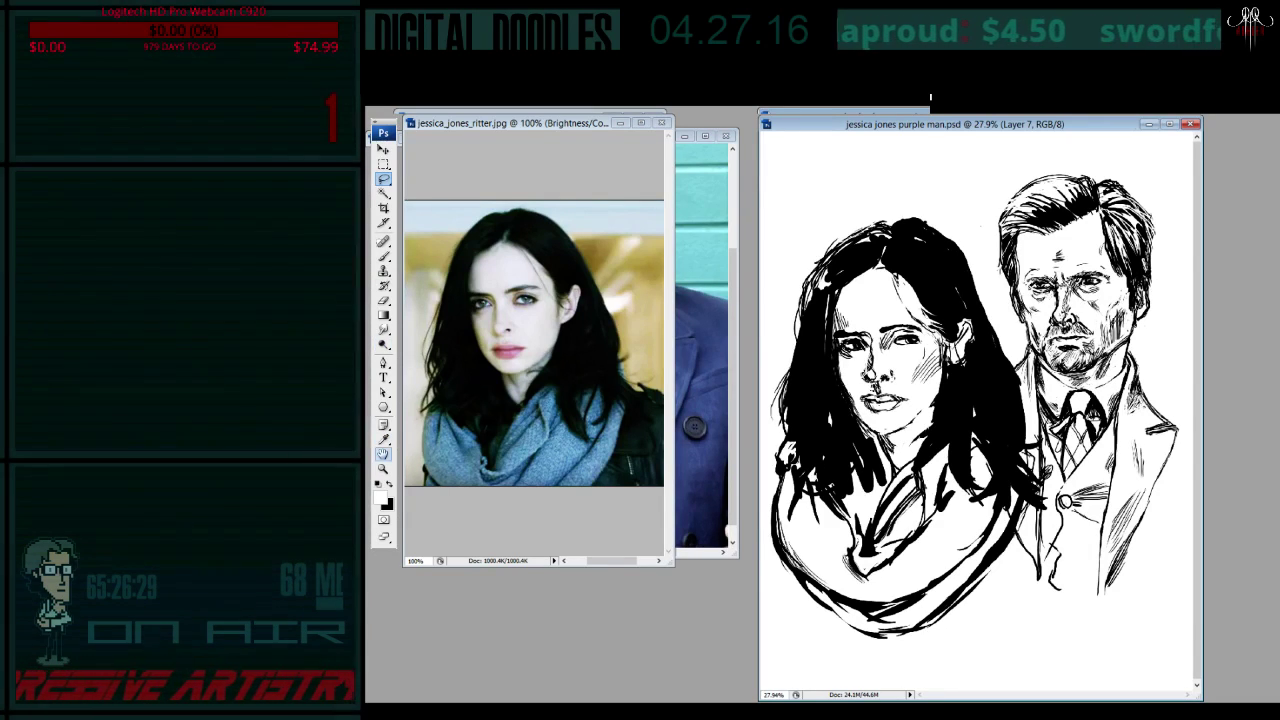
click(383, 440)
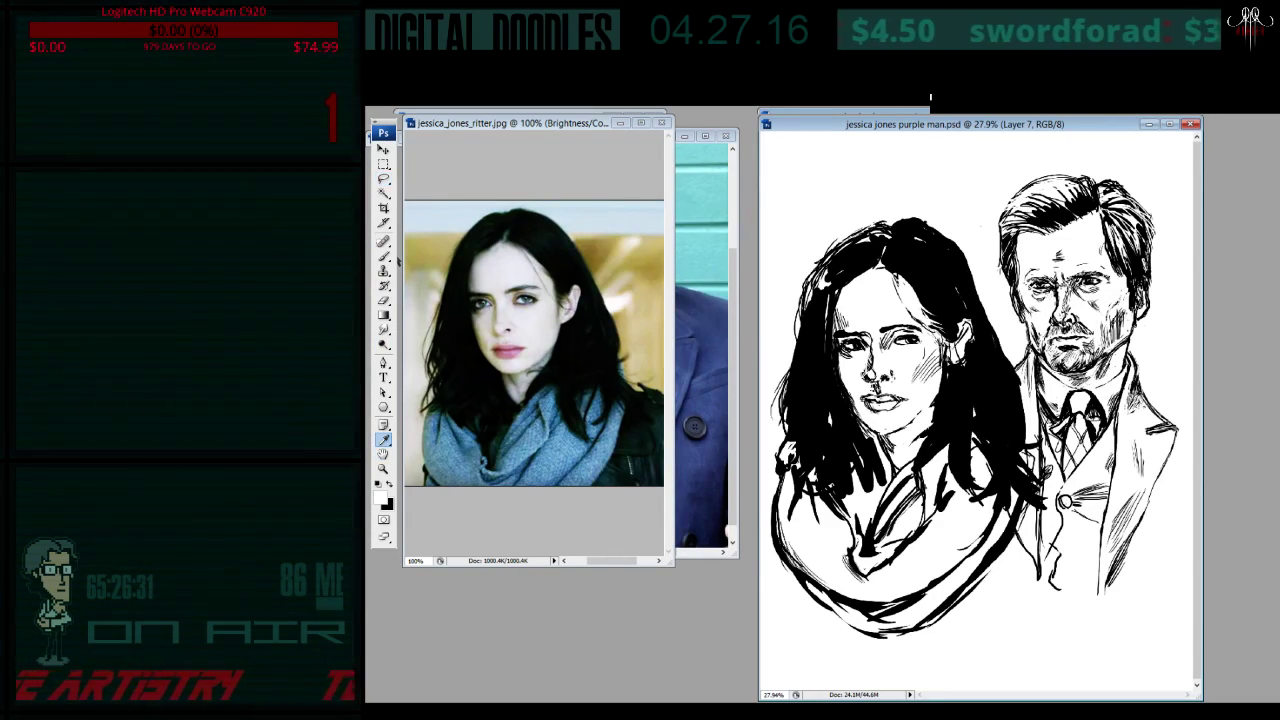
key(ctrl+z)
key(ctrl+z)
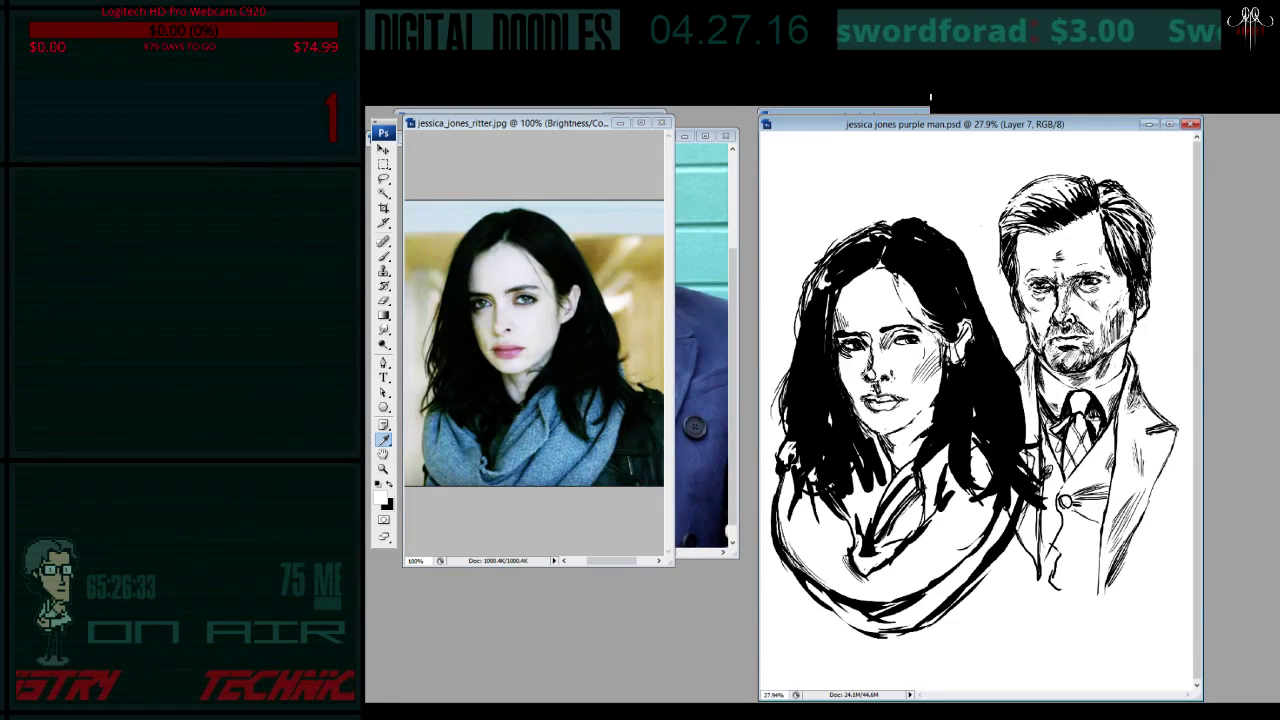
key(ctrl+z)
key(ctrl+z)
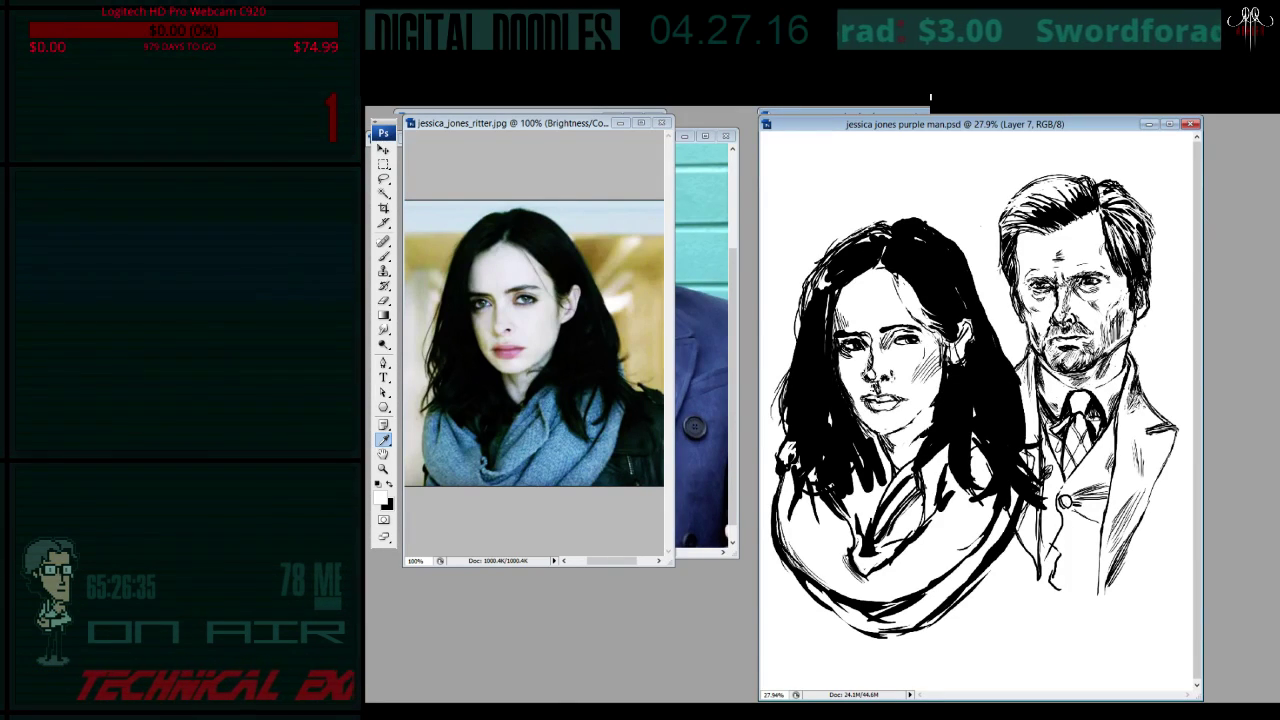
key(b)
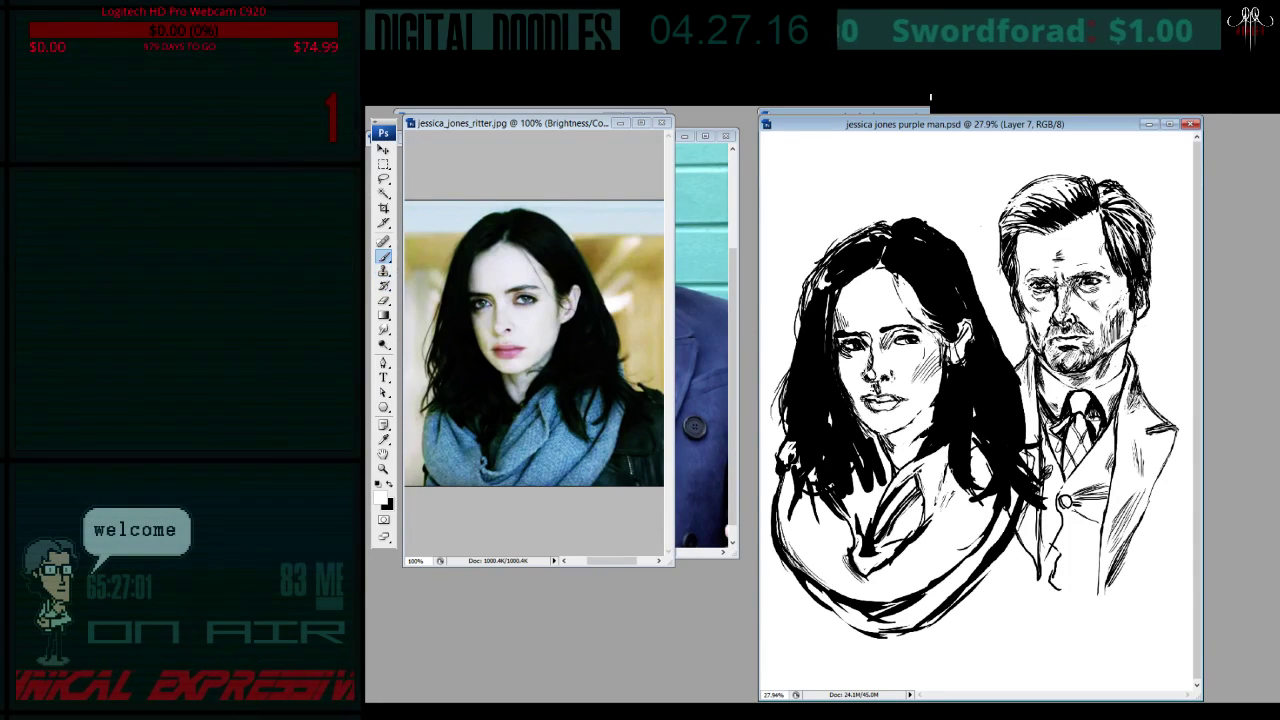
- Try the Clone Stamp, return to the Brush, and target the Color Fill 1 layer mask
click(383, 270)
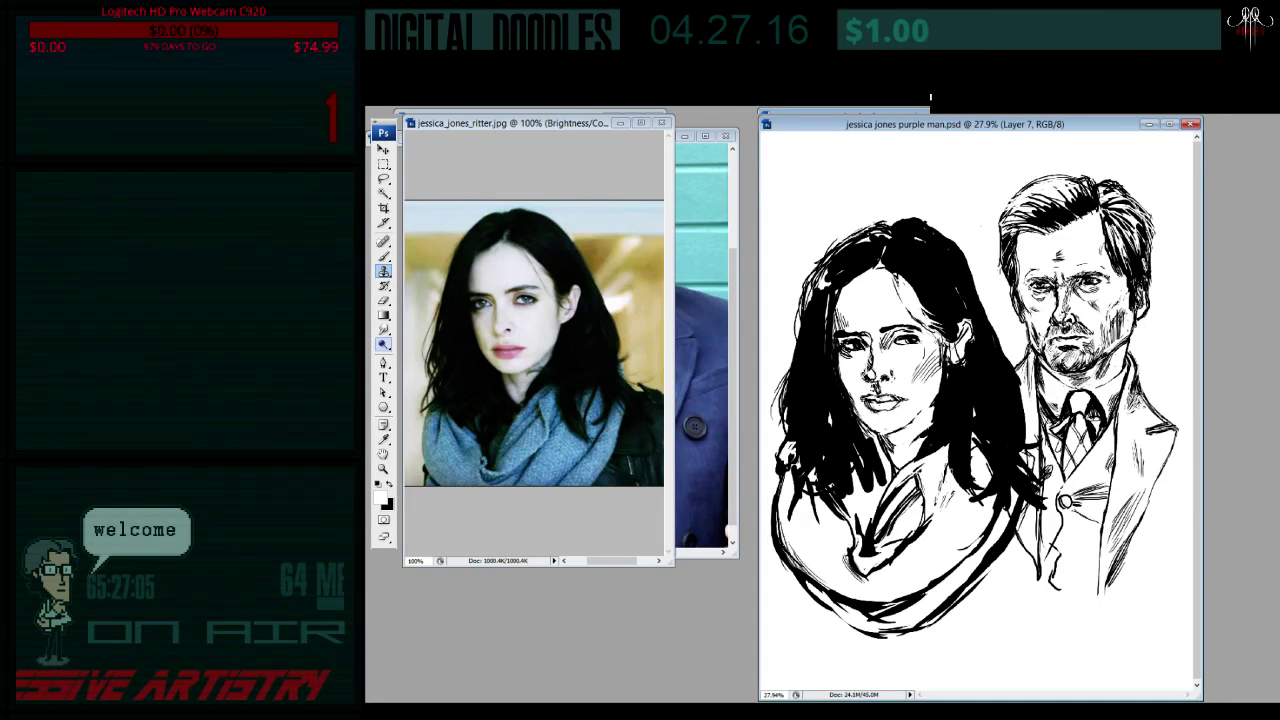
click(383, 255)
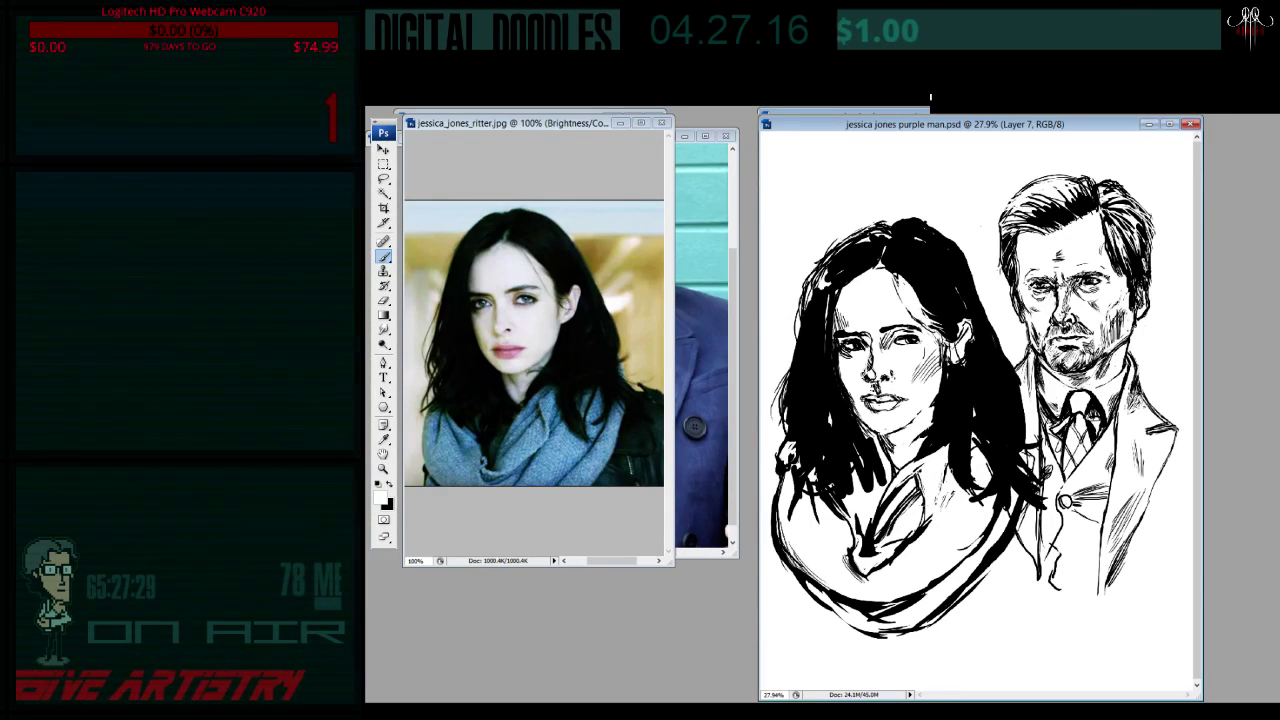
key(x)
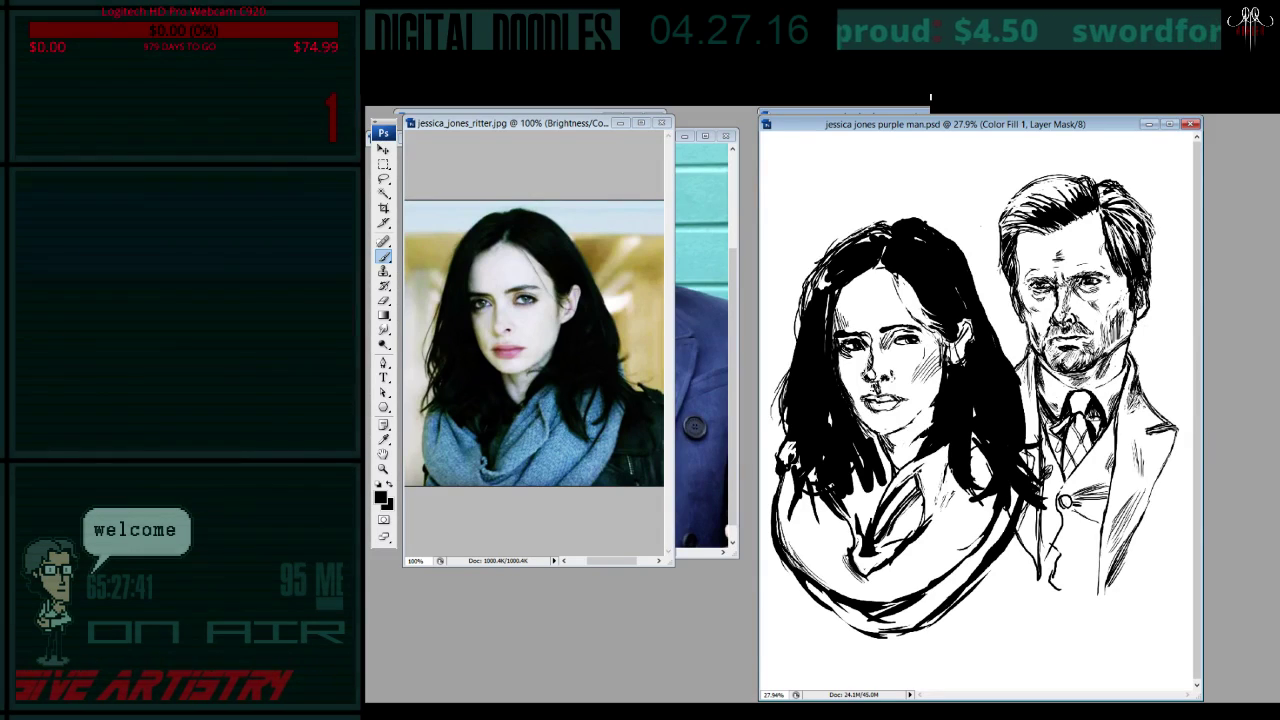
- Sample a colour and paint the Color Fill 1 mask to reveal a rose-red background
key(x)
key(i)
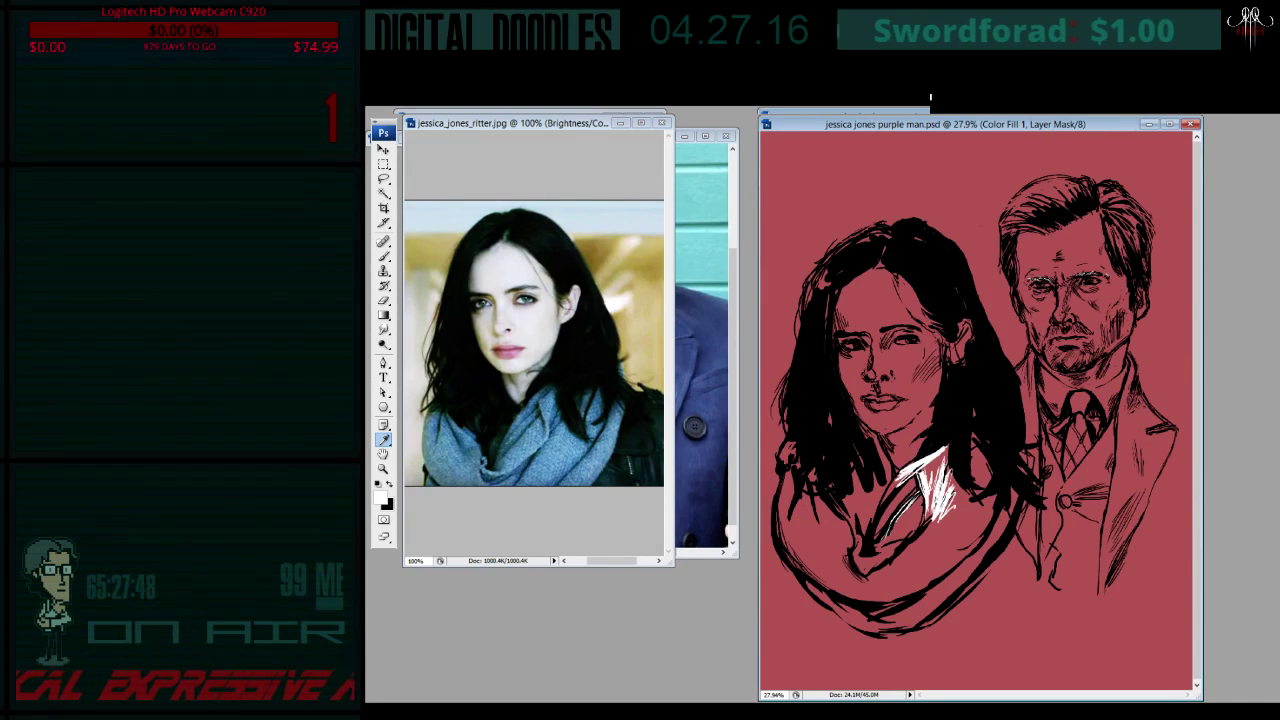
key(b)
key(x)
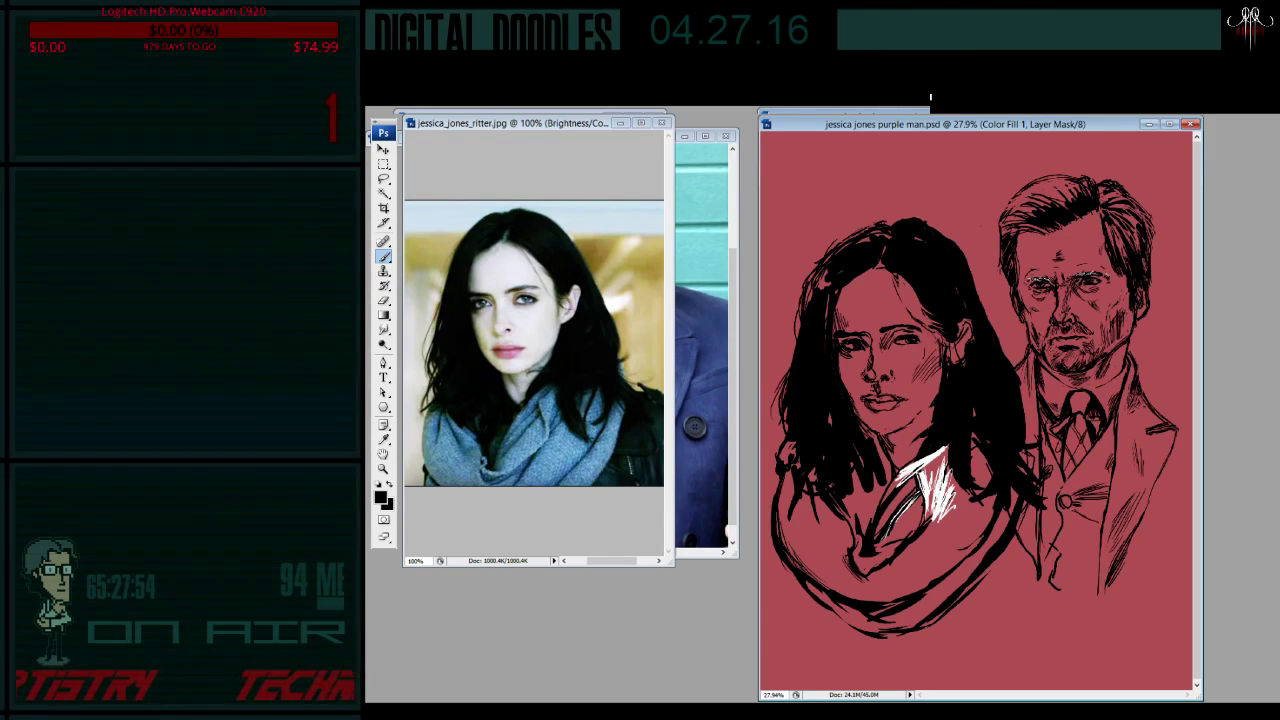
key(e)
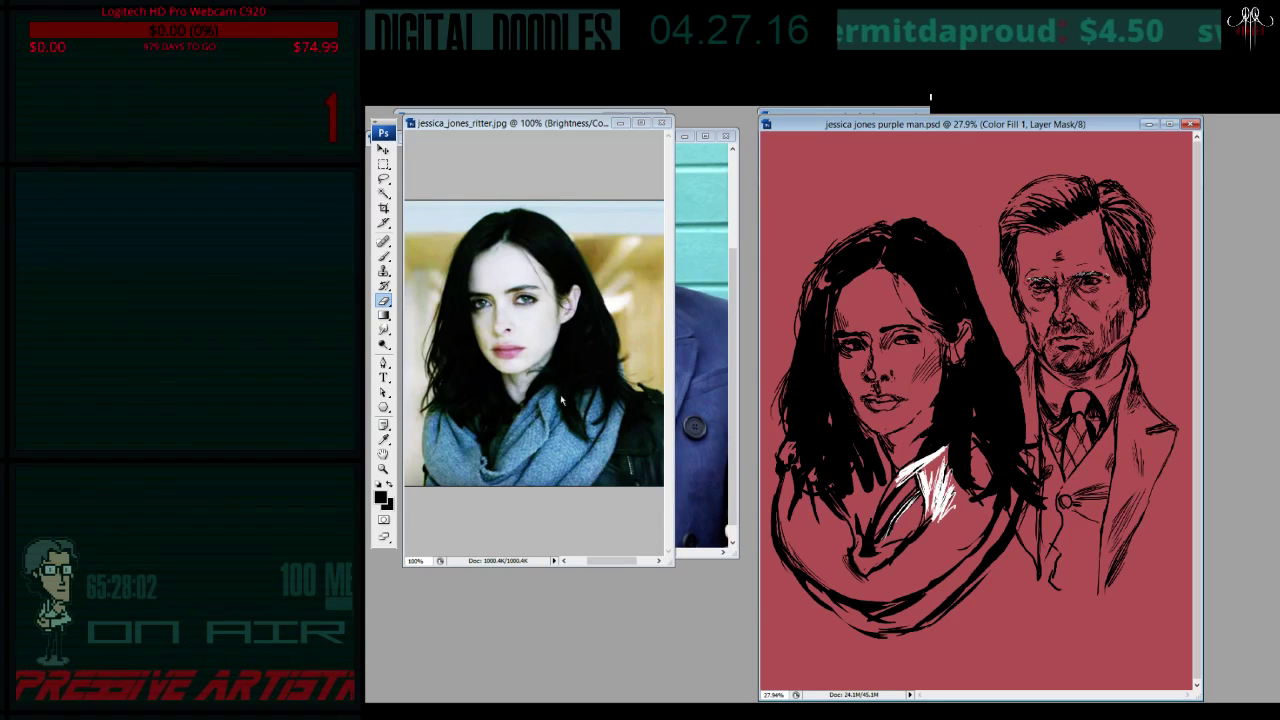
key(z)
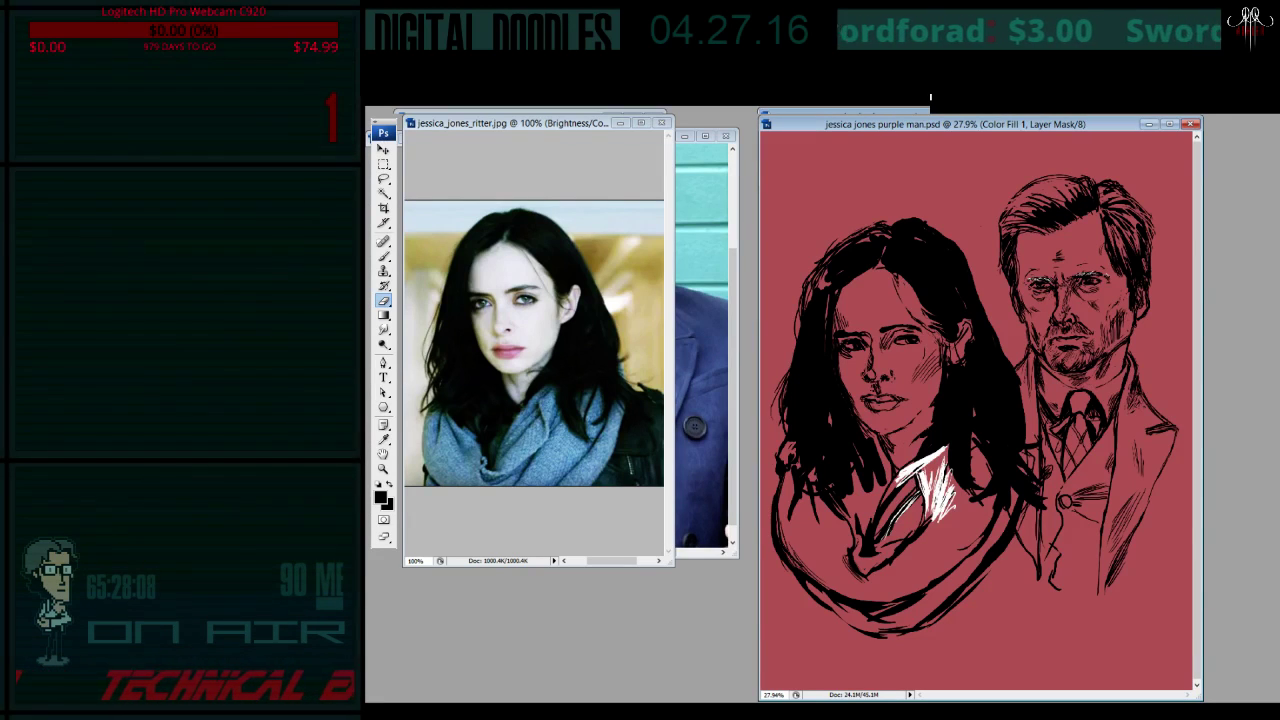
- On Layer 7, paint over the white hatching at Jessica's scarf collar
key(alt+bracketright)
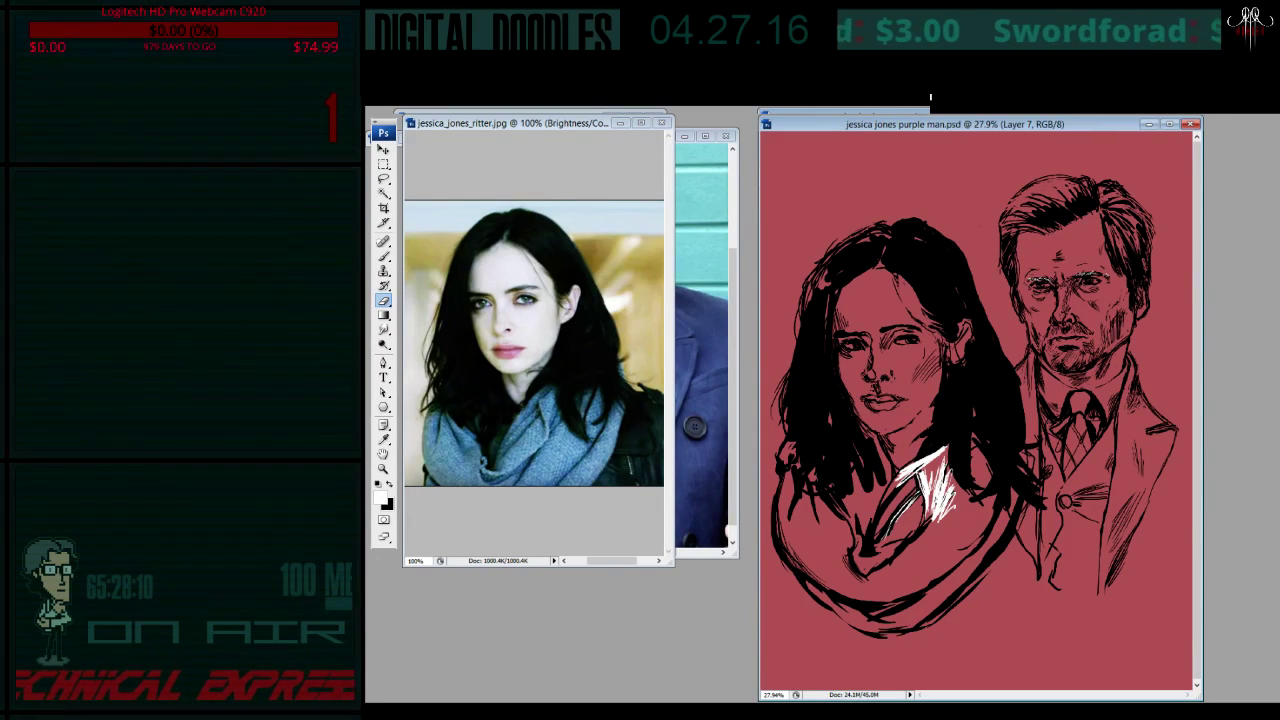
key(x)
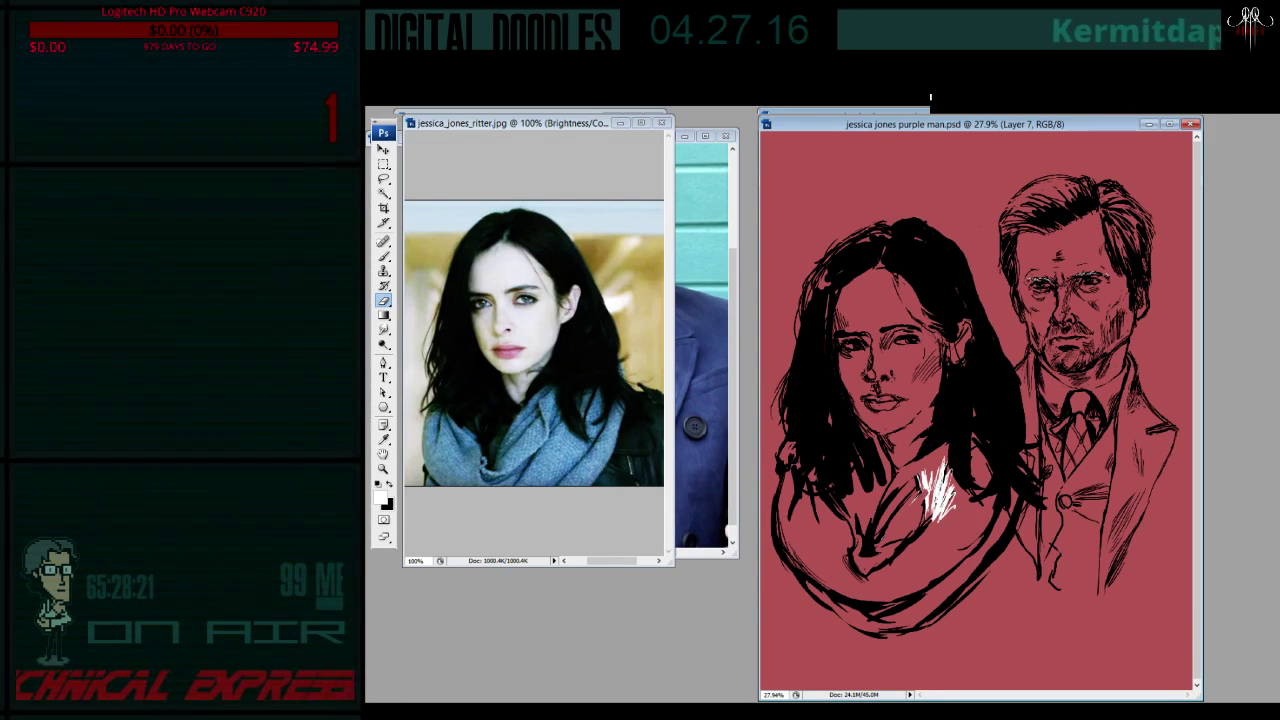
mouse_move(930, 466)
mouse_down()
mouse_move(942, 482)
mouse_move(934, 516)
mouse_move(922, 512)
mouse_move(948, 492)
mouse_move(914, 494)
mouse_move(942, 522)
mouse_move(958, 488)
mouse_move(942, 506)
mouse_move(921, 493)
mouse_move(951, 458)
mouse_move(936, 530)
mouse_move(940, 508)
mouse_up()
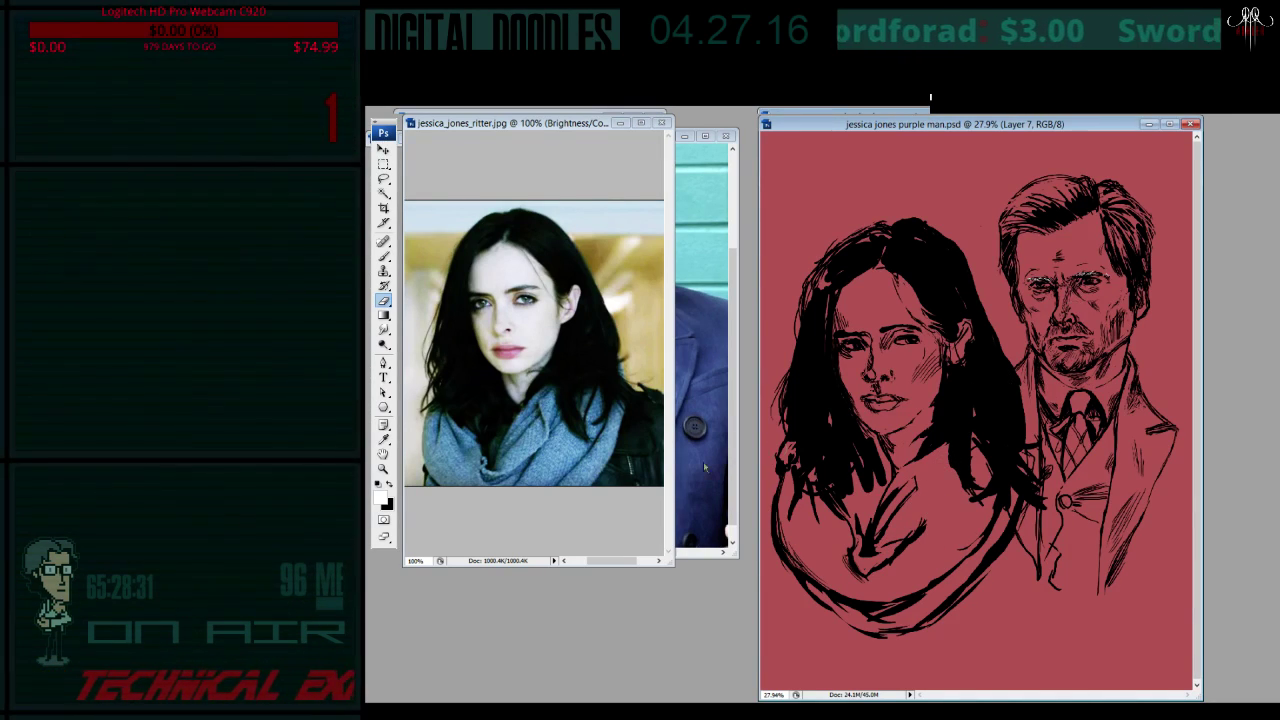
- Zoom to 100% on the man's face and erase the white highlights from his eyebrows
click(383, 468)
click(1057, 310)
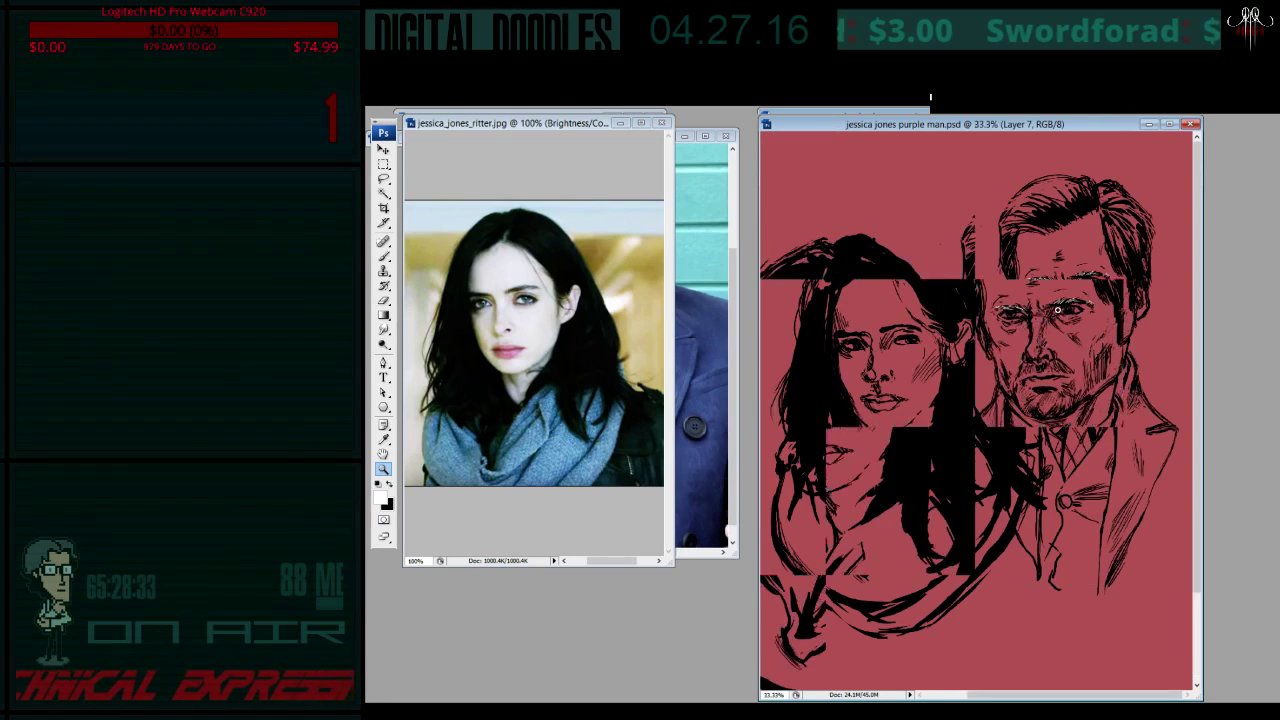
click(1057, 310)
click(1057, 310)
drag(951, 467, 891, 537)
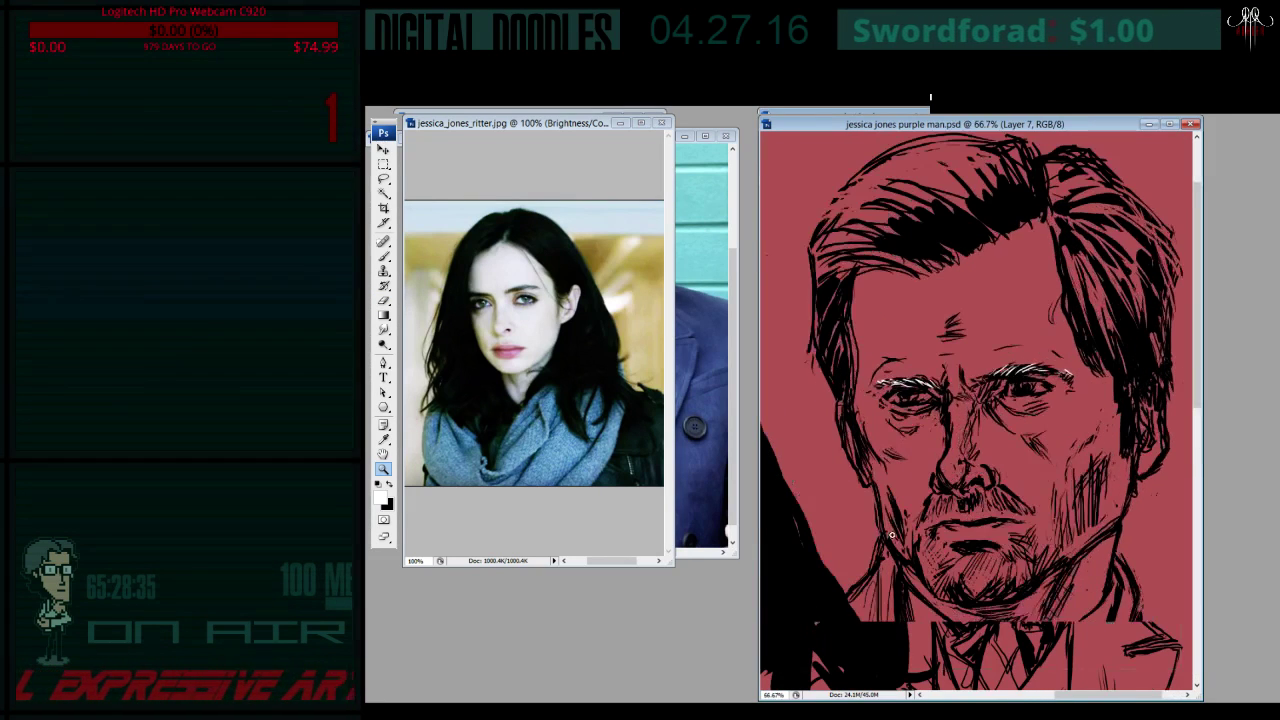
click(938, 469)
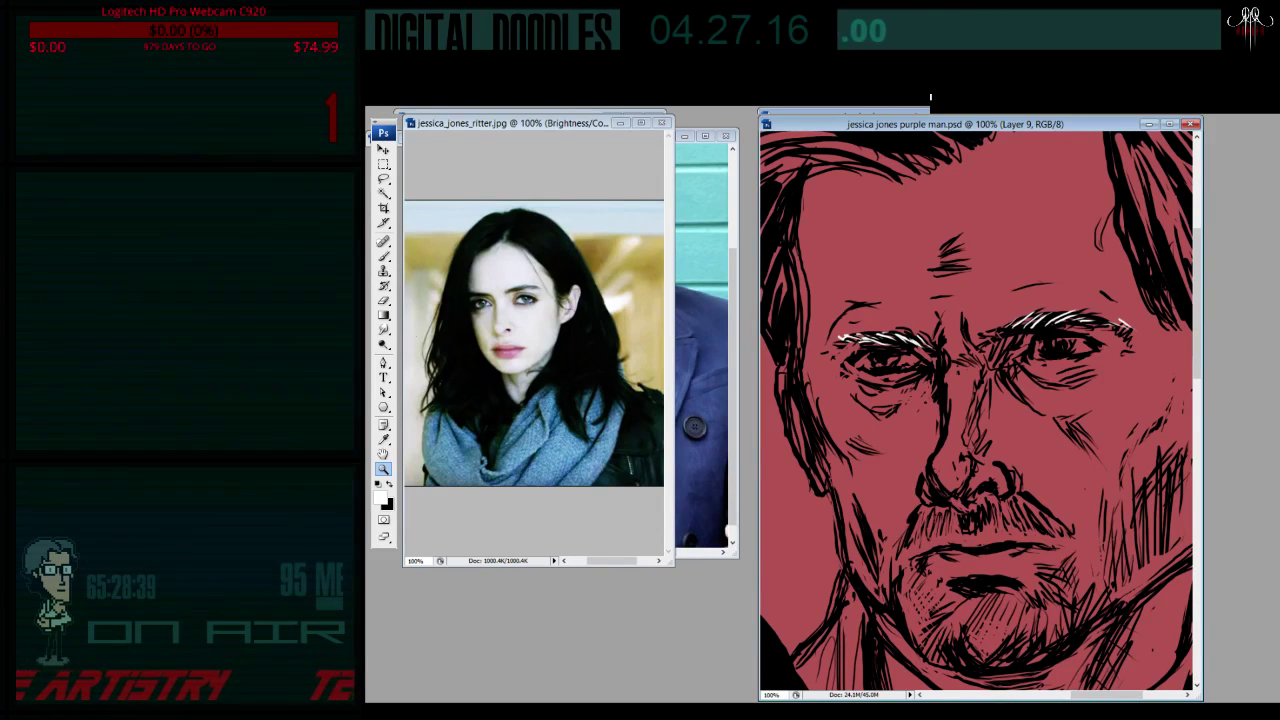
key(b)
key(e)
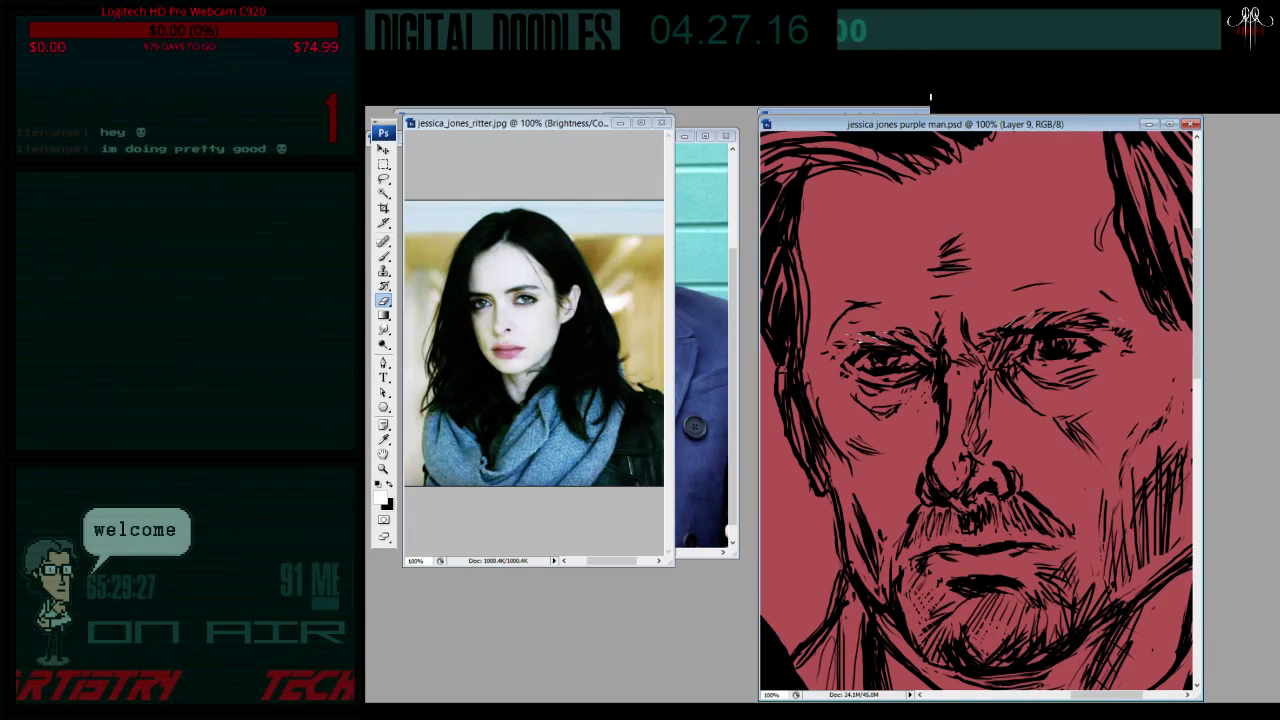
- Fill the Color Fill 2 layer mask with black to hide it
key(i)
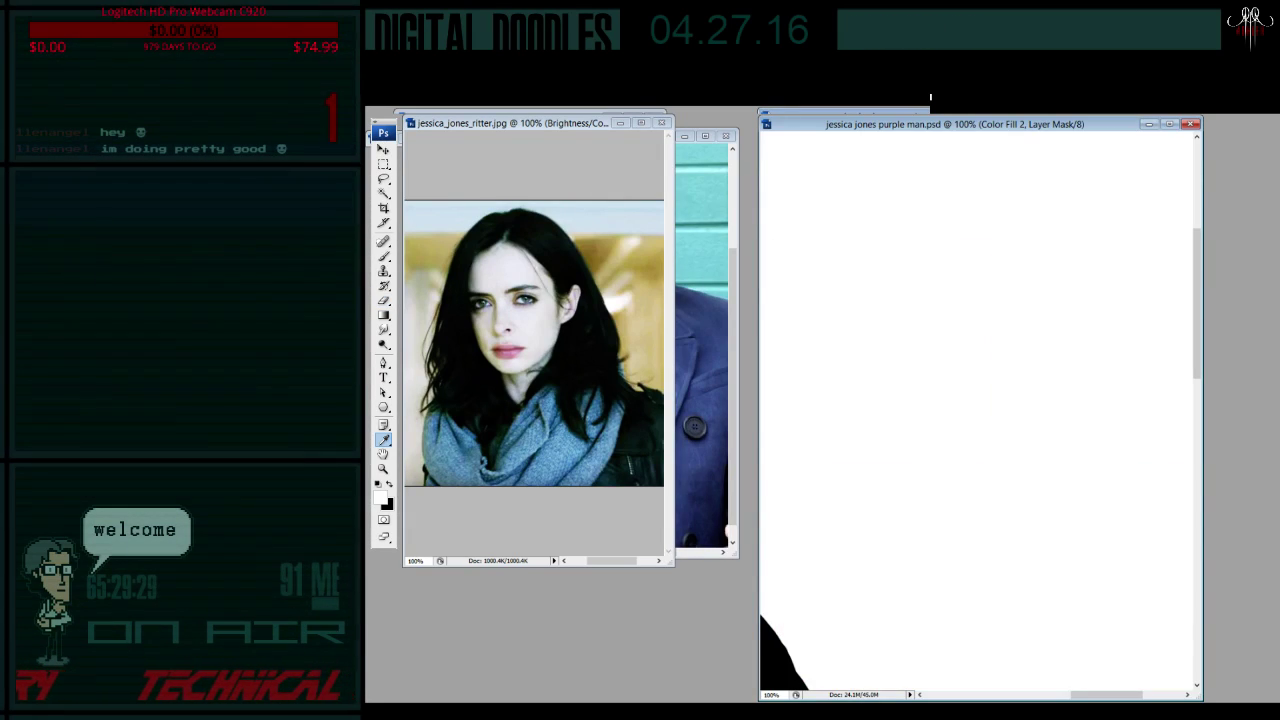
key(ctrl+BackSpace)
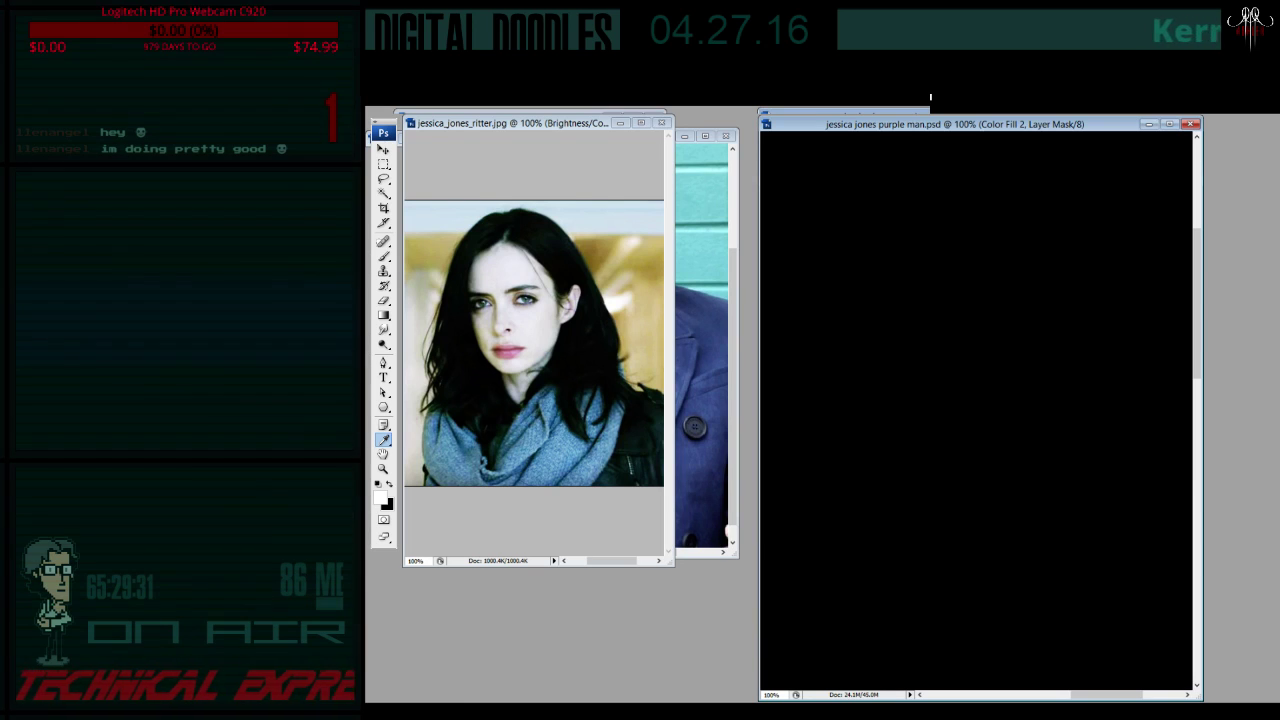
key(e)
key(x)
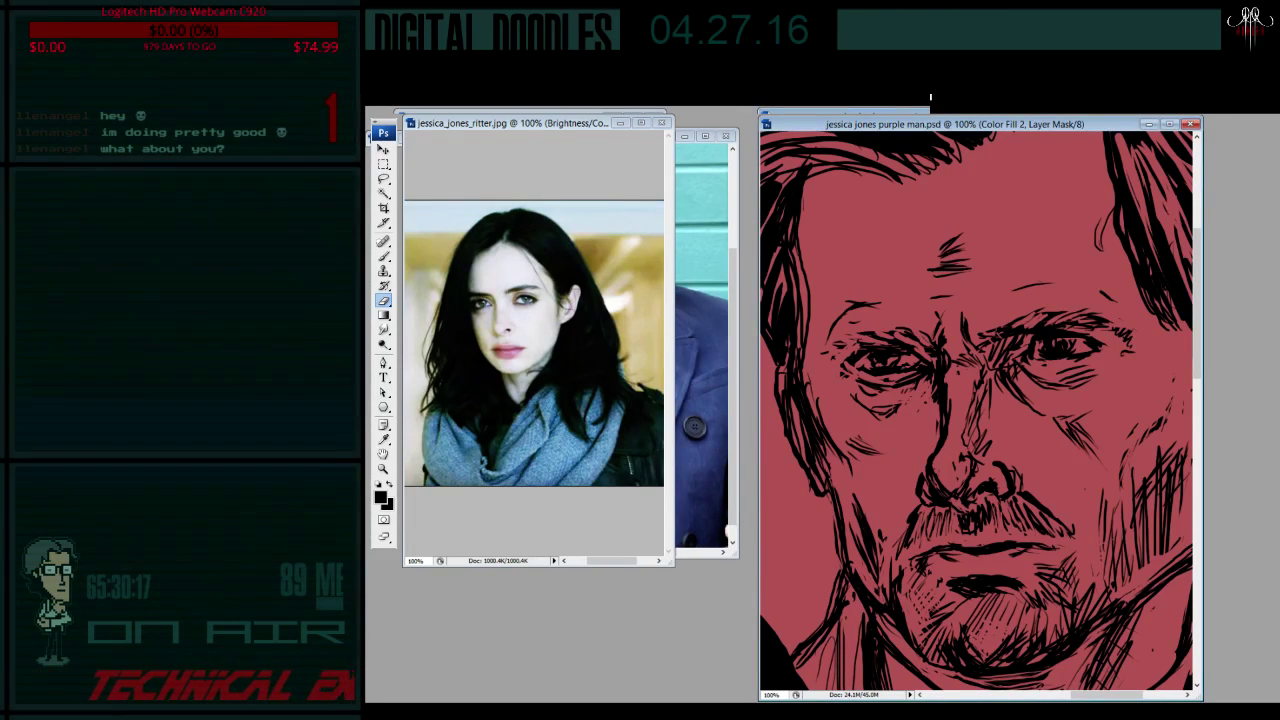
- Return to Layer 9, swap to white over black, and fit the whole image on screen
key(alt+bracketleft)
key(x)
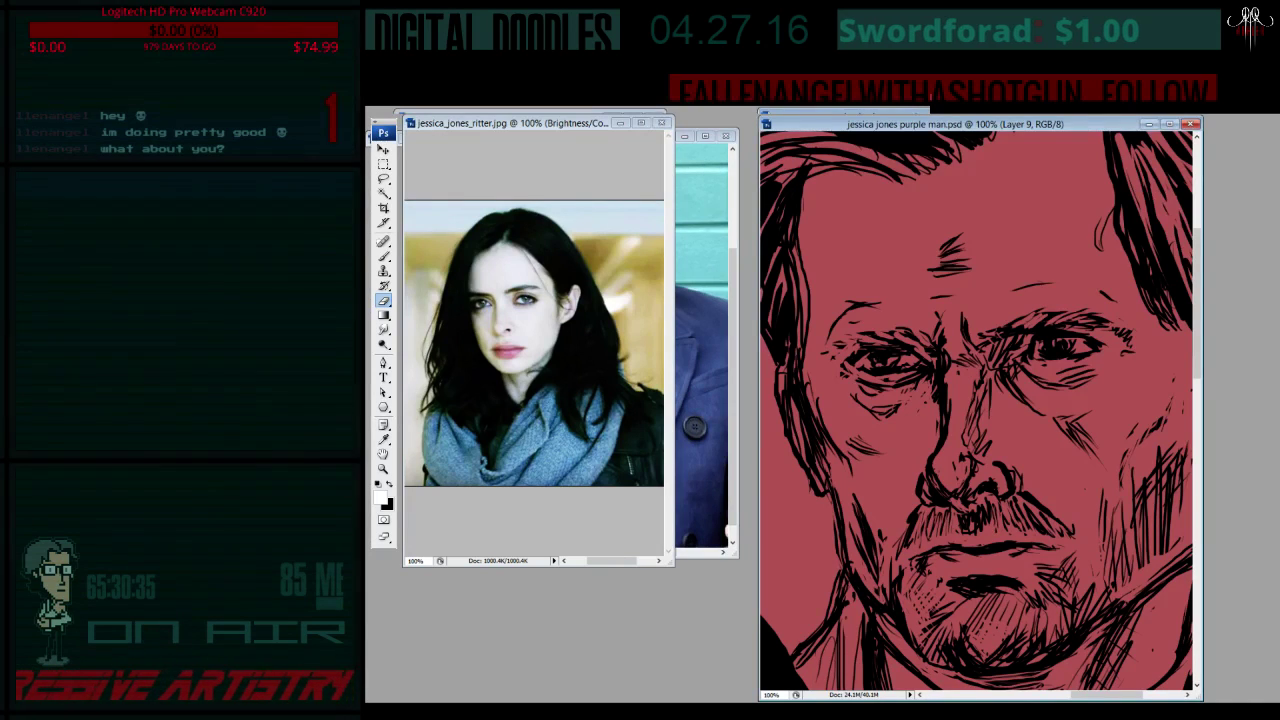
key(z)
key(ctrl+0)
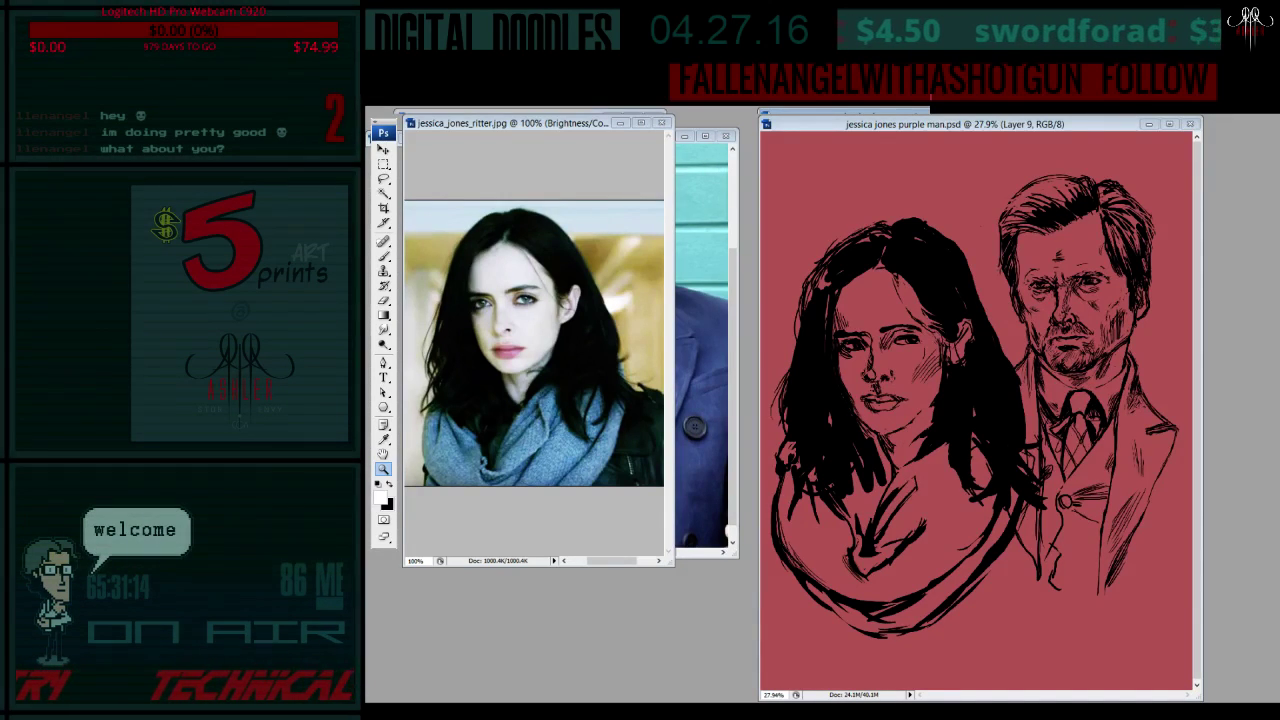
- Change the Color Fill 1 background to a greyish mauve and reset colours to black and white
key(i)
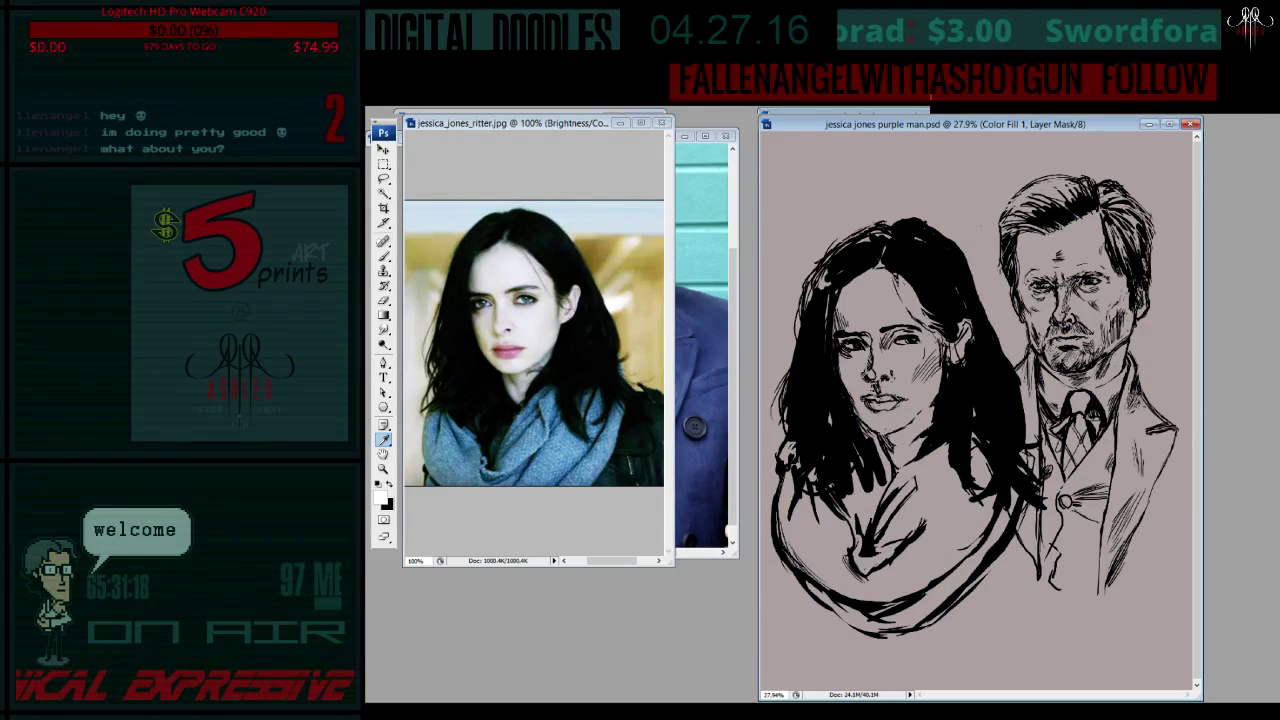
key(z)
key(x)
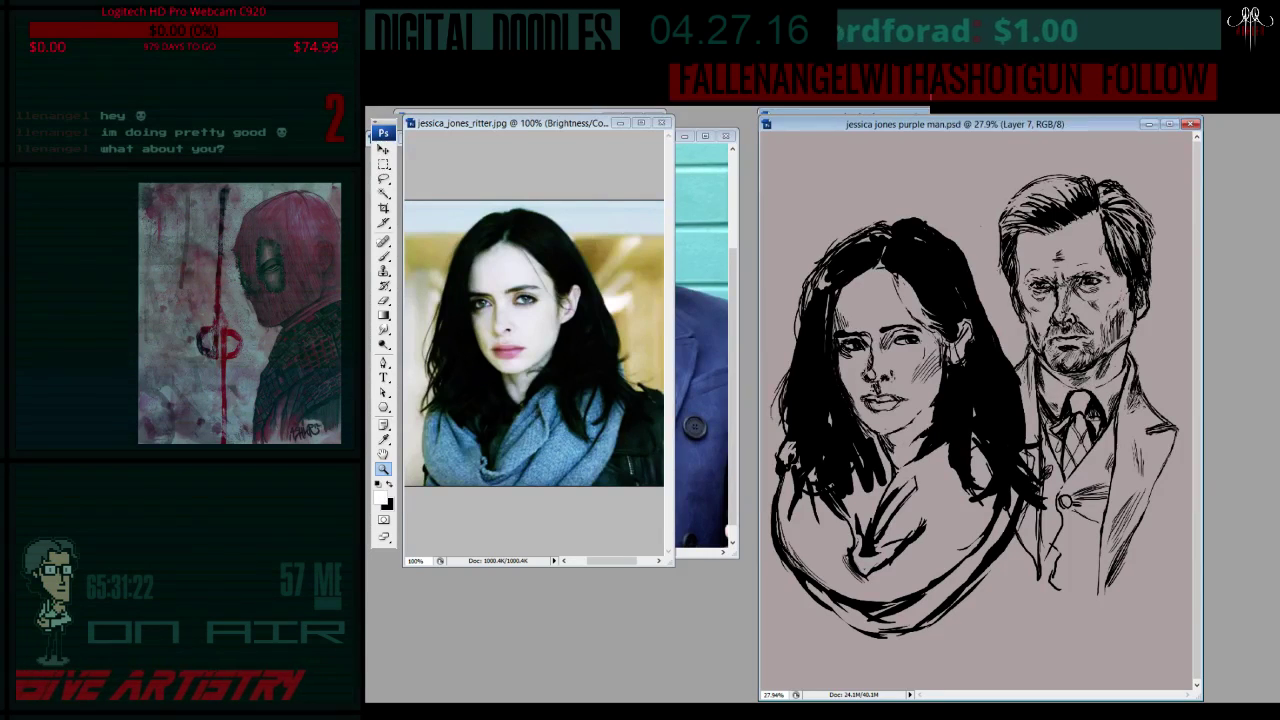
key(alt+[)
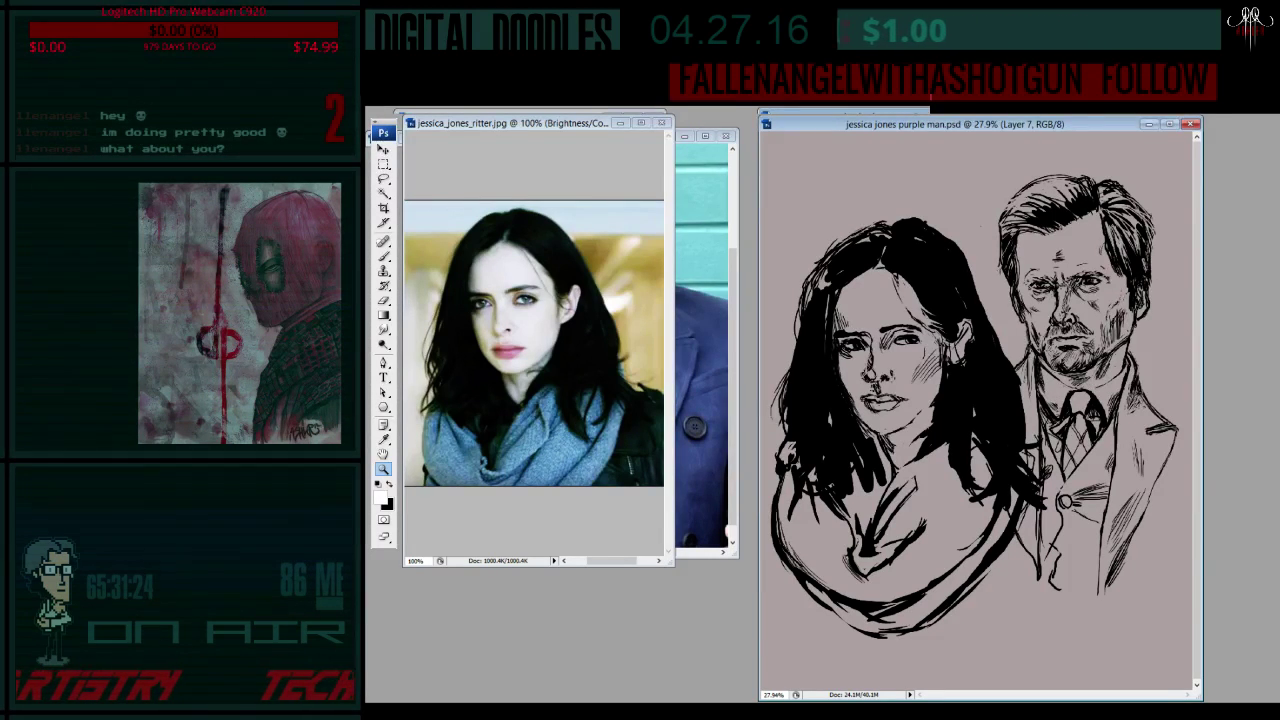
- On Layer 7, brush a small black stroke near the woman's neck
key(b)
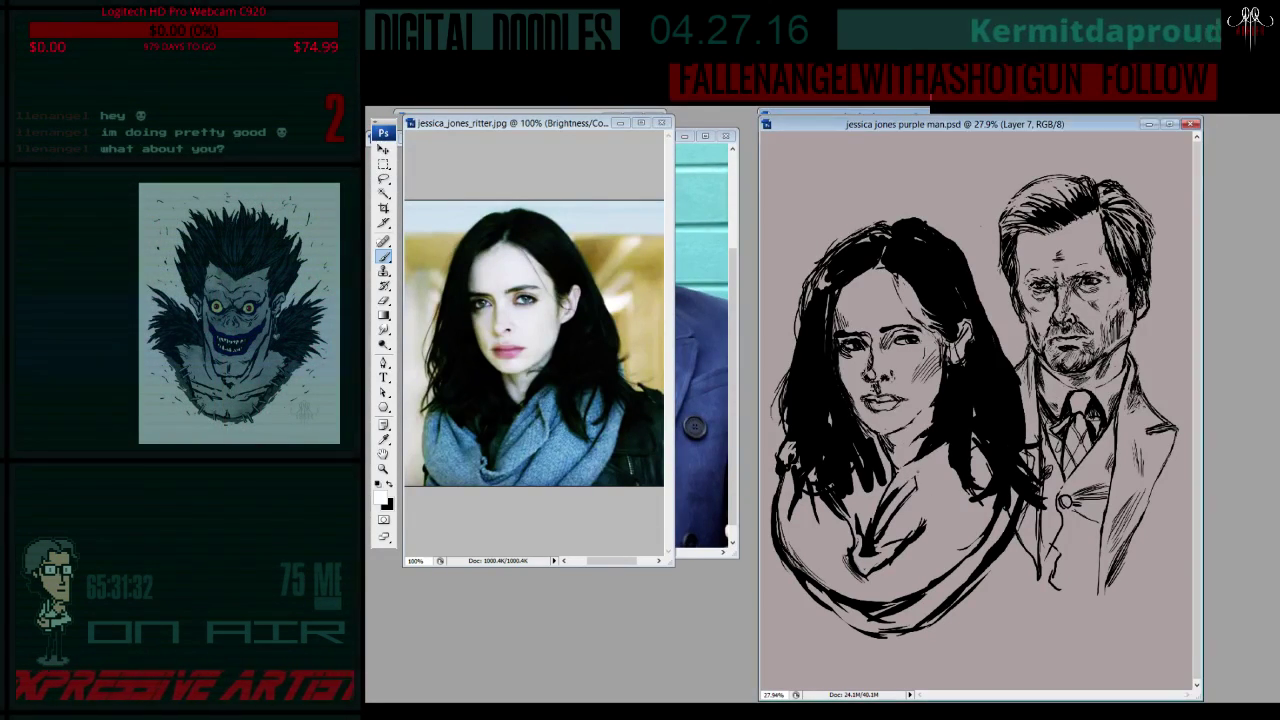
drag(922, 472, 916, 497)
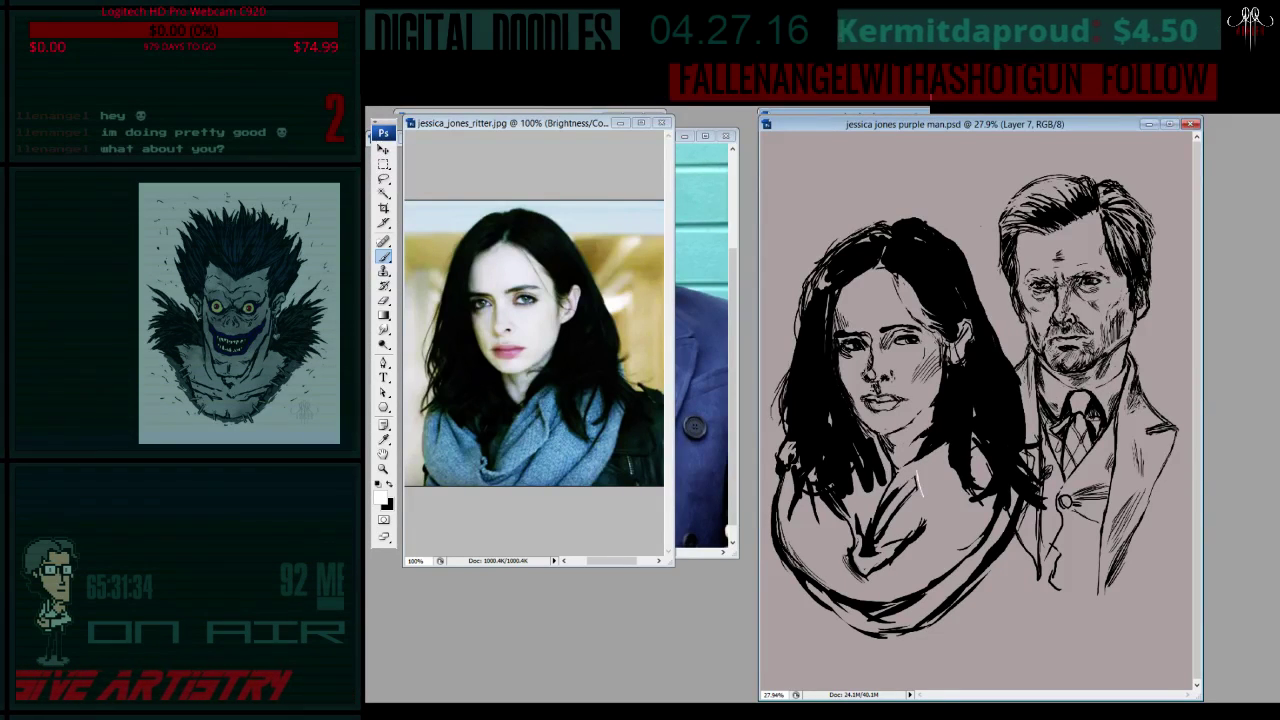
key(alt+bracketleft)
key(x)
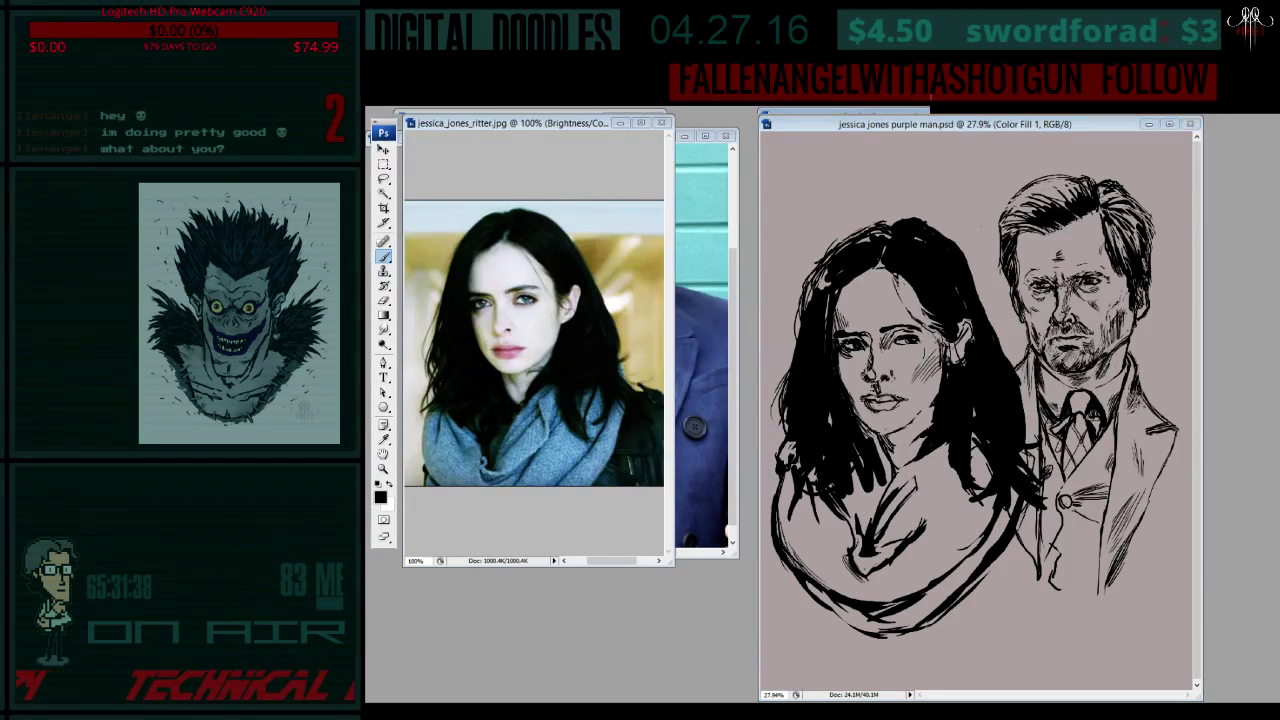
key(ctrl+shift+alt+n)
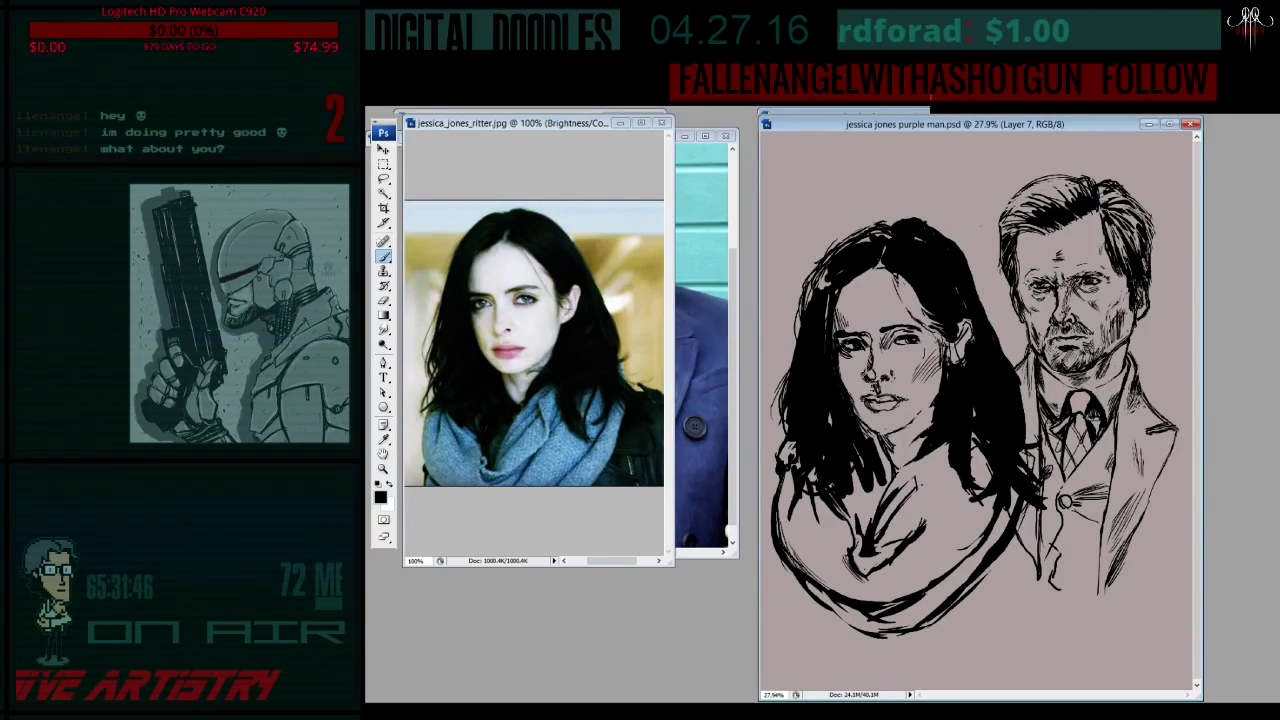
- Alternate brush and eraser to add extra black ink strokes to Jessica's hair on Layer 7
drag(919, 475, 918, 499)
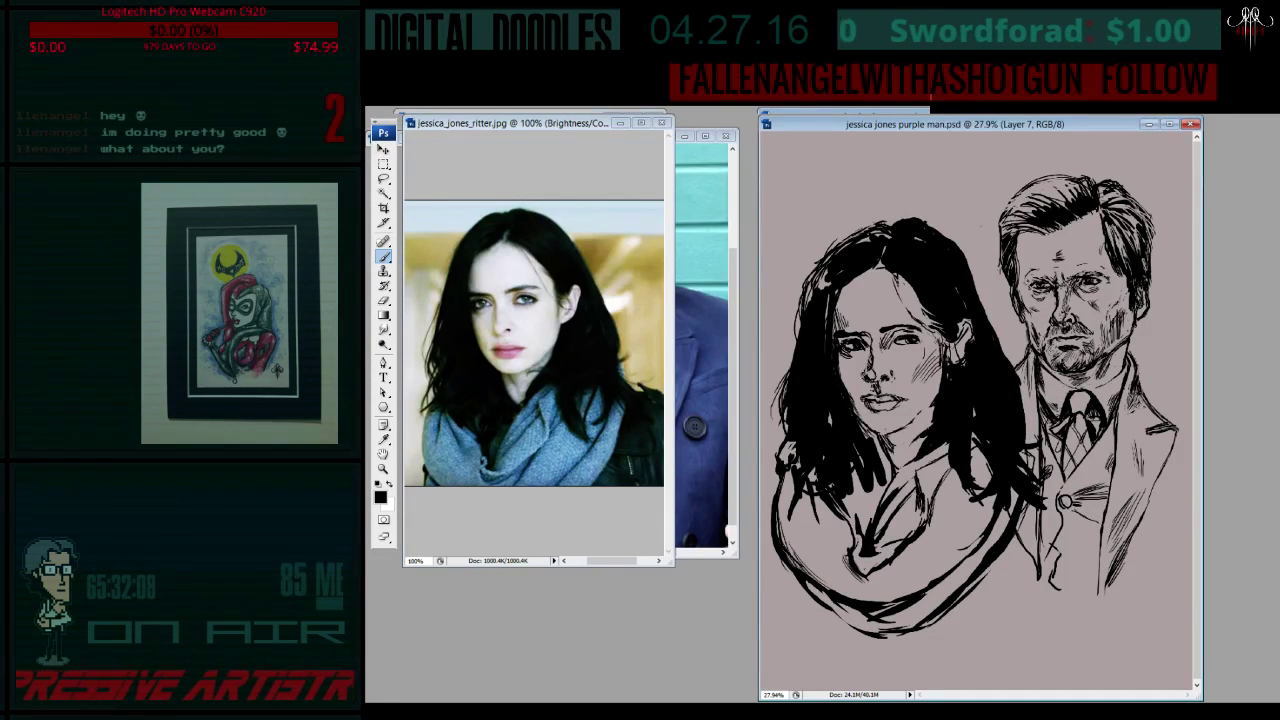
key(e)
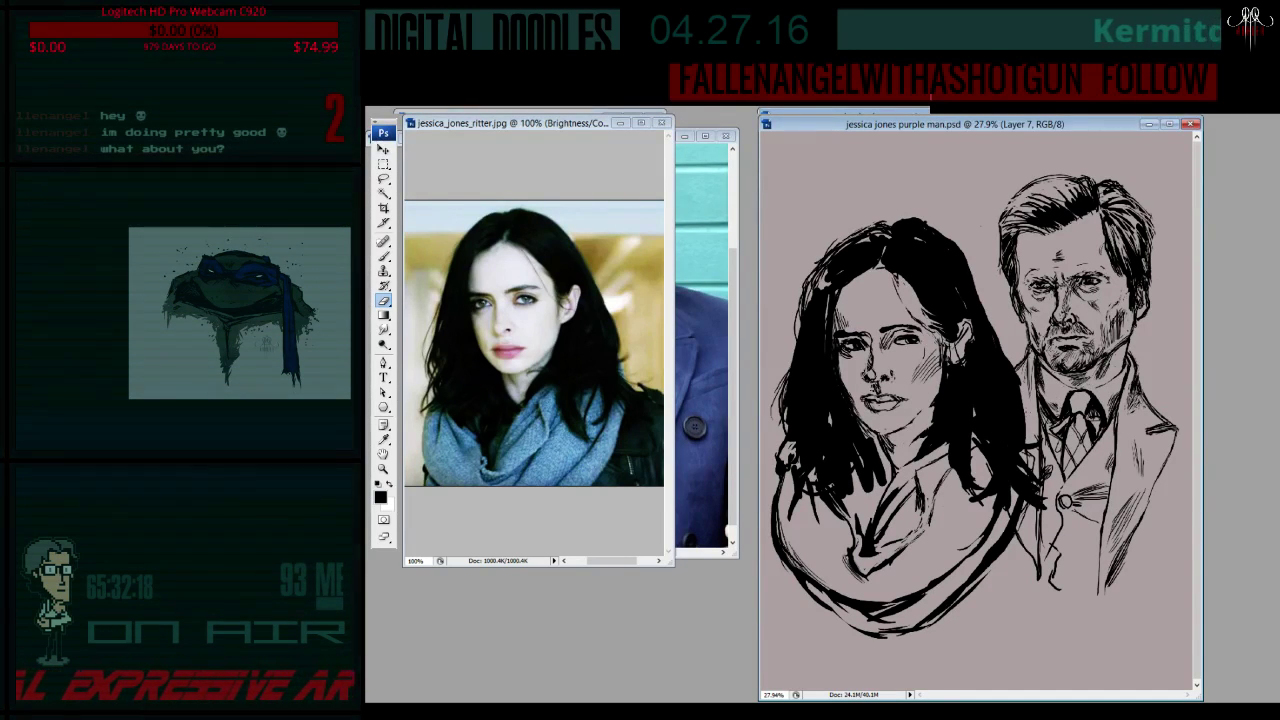
key(b)
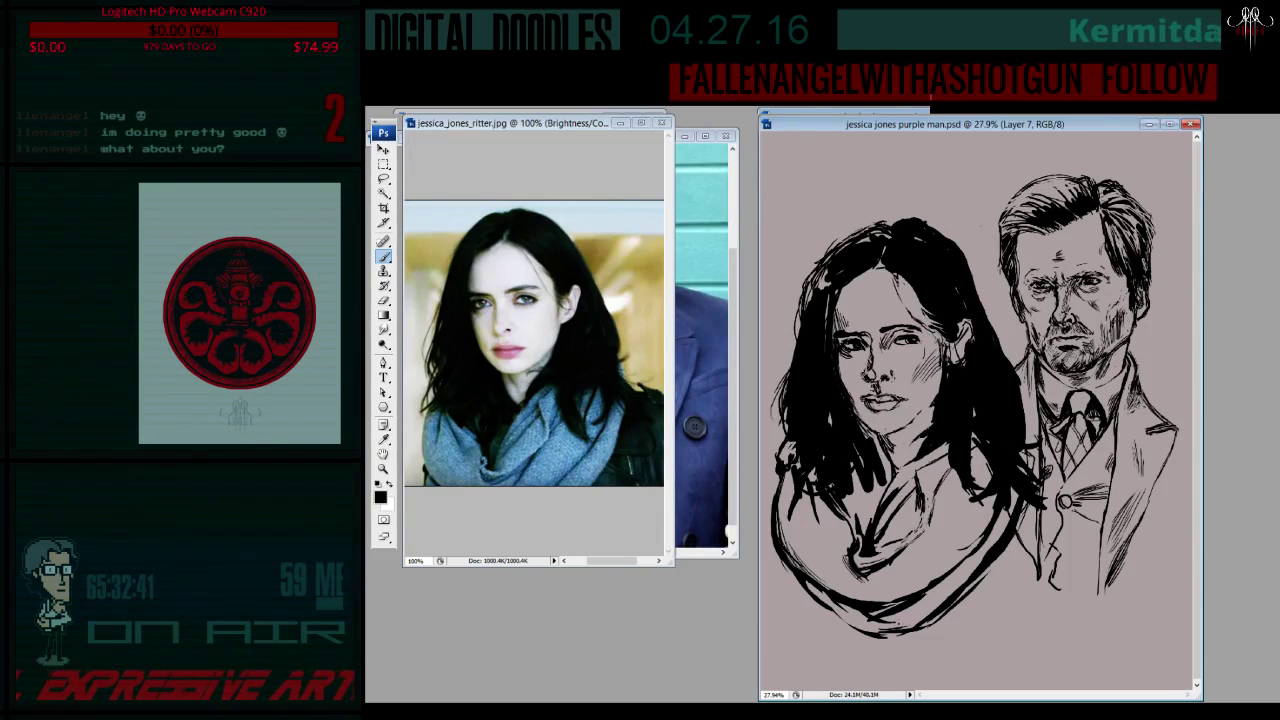
key(e)
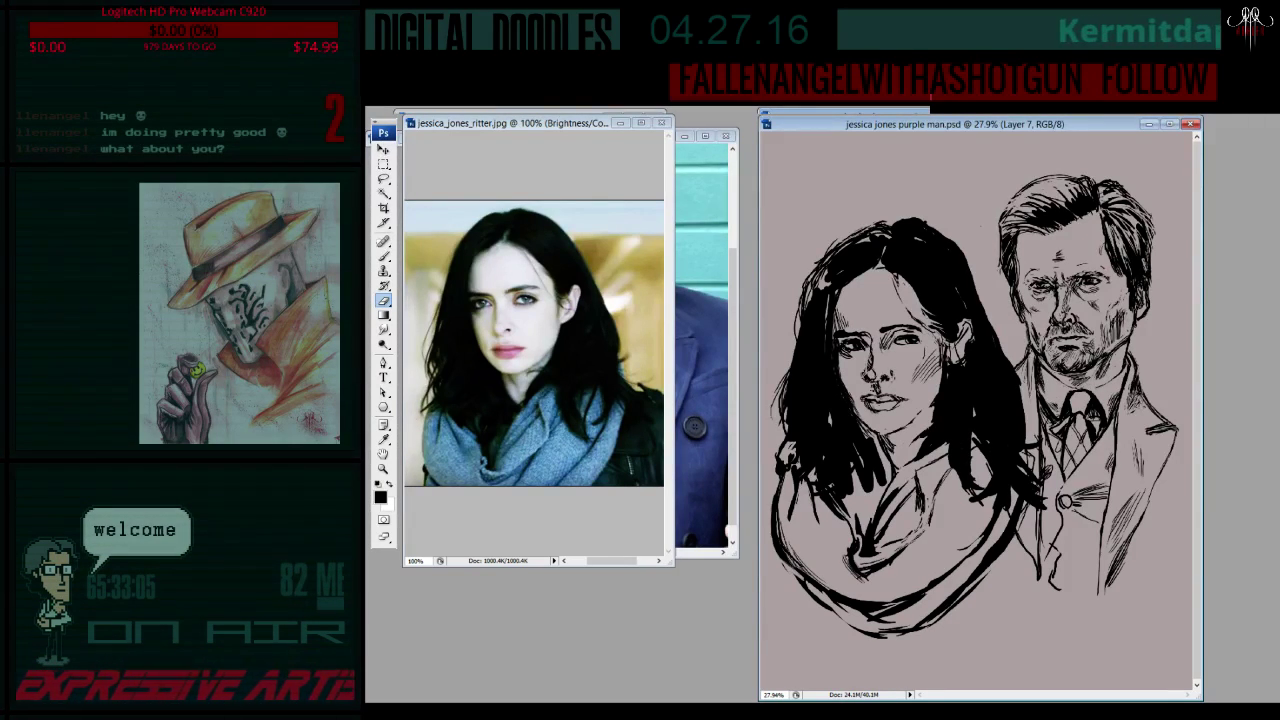
click(557, 608)
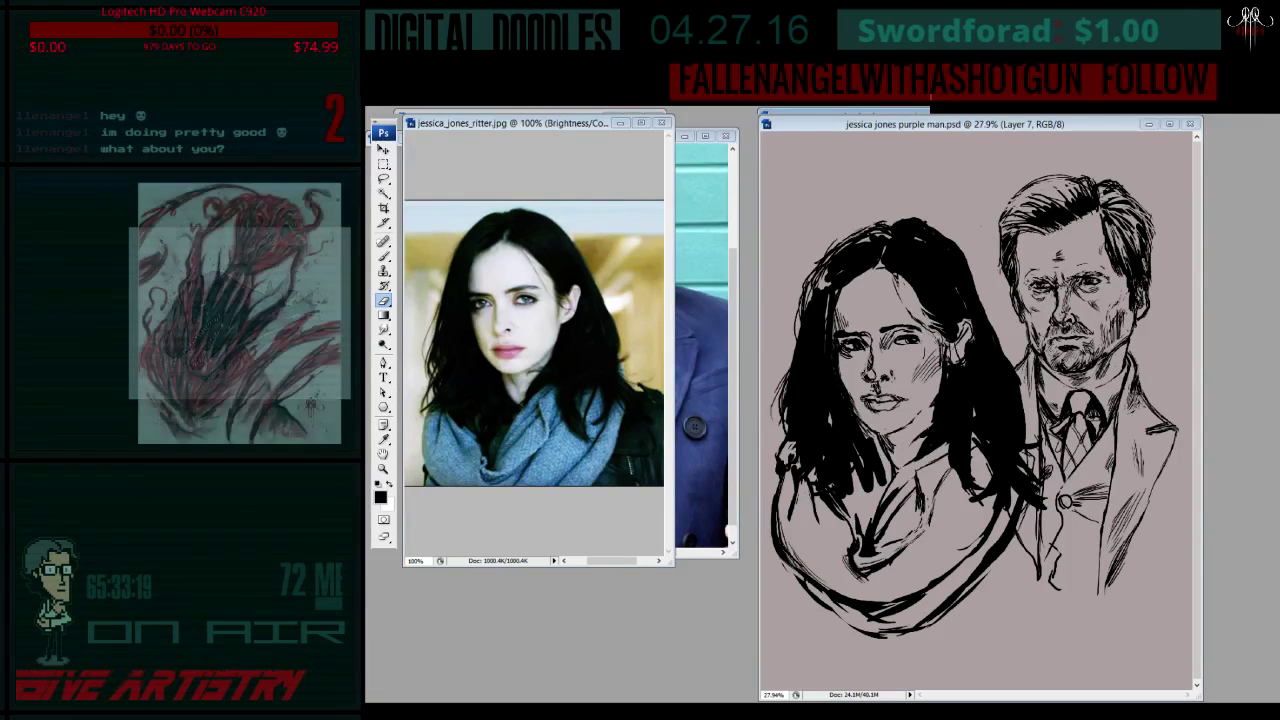
key(b)
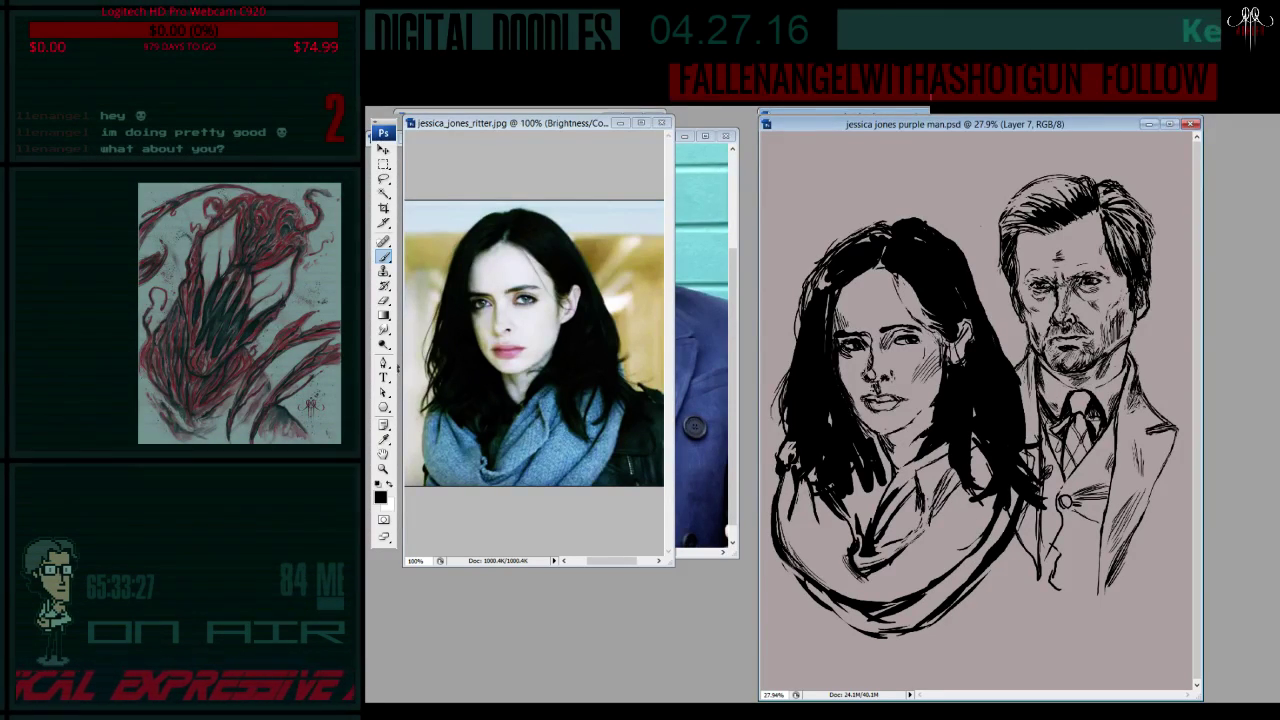
key(e)
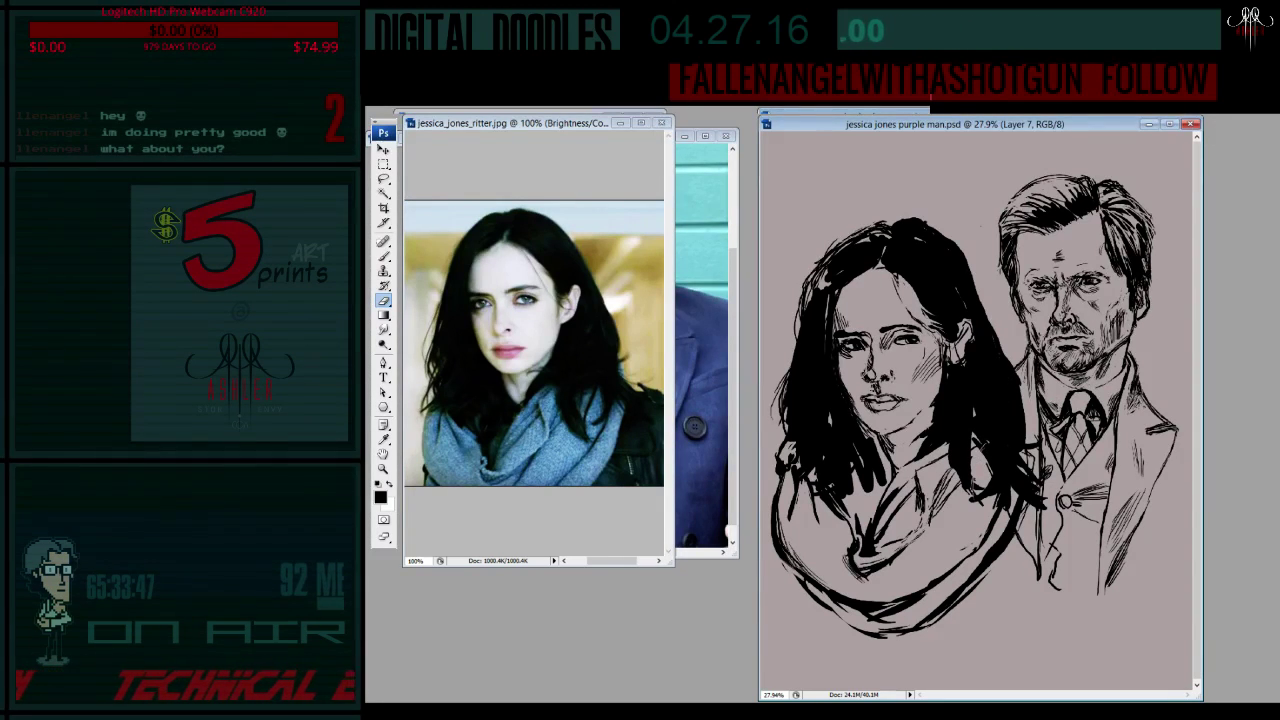
key(b)
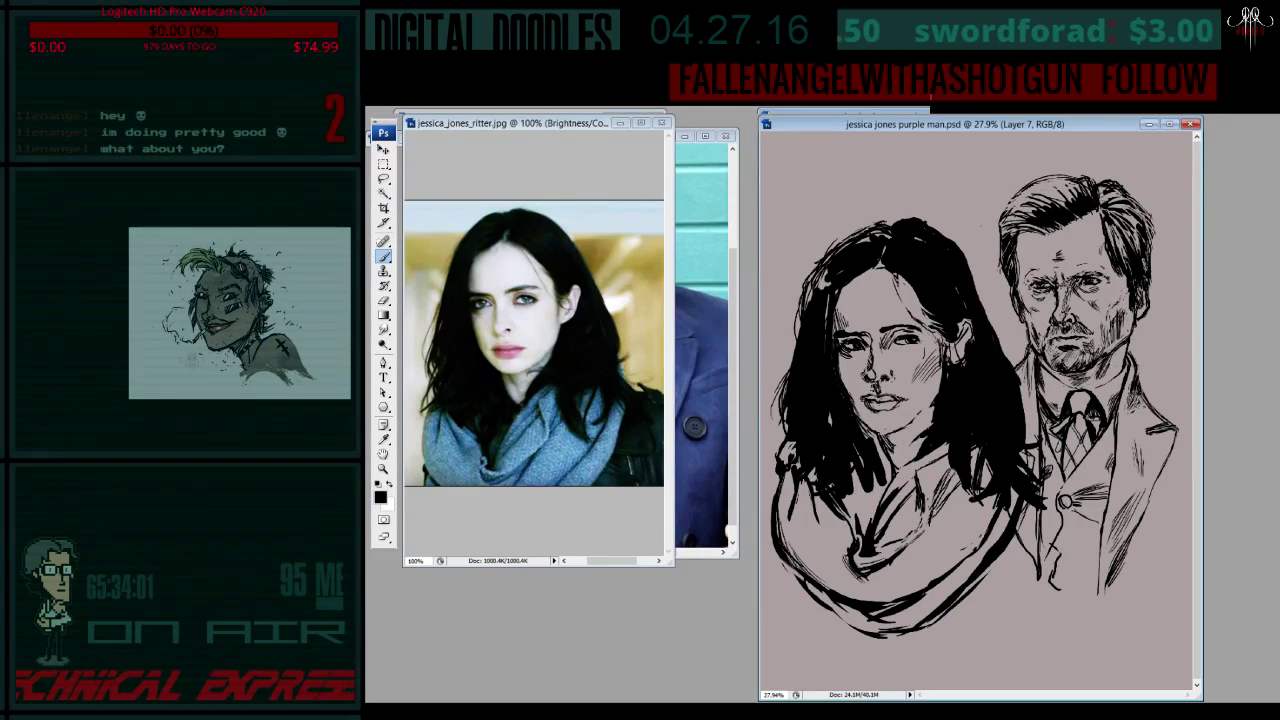
drag(962, 470, 968, 504)
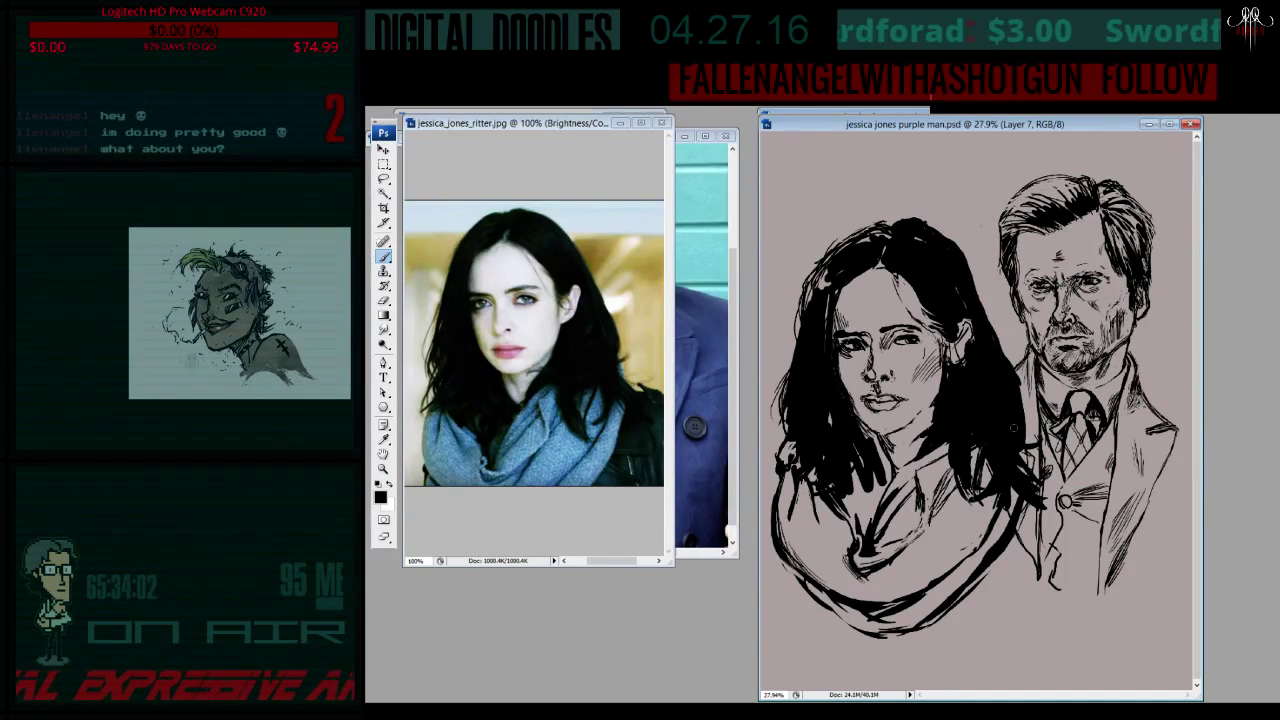
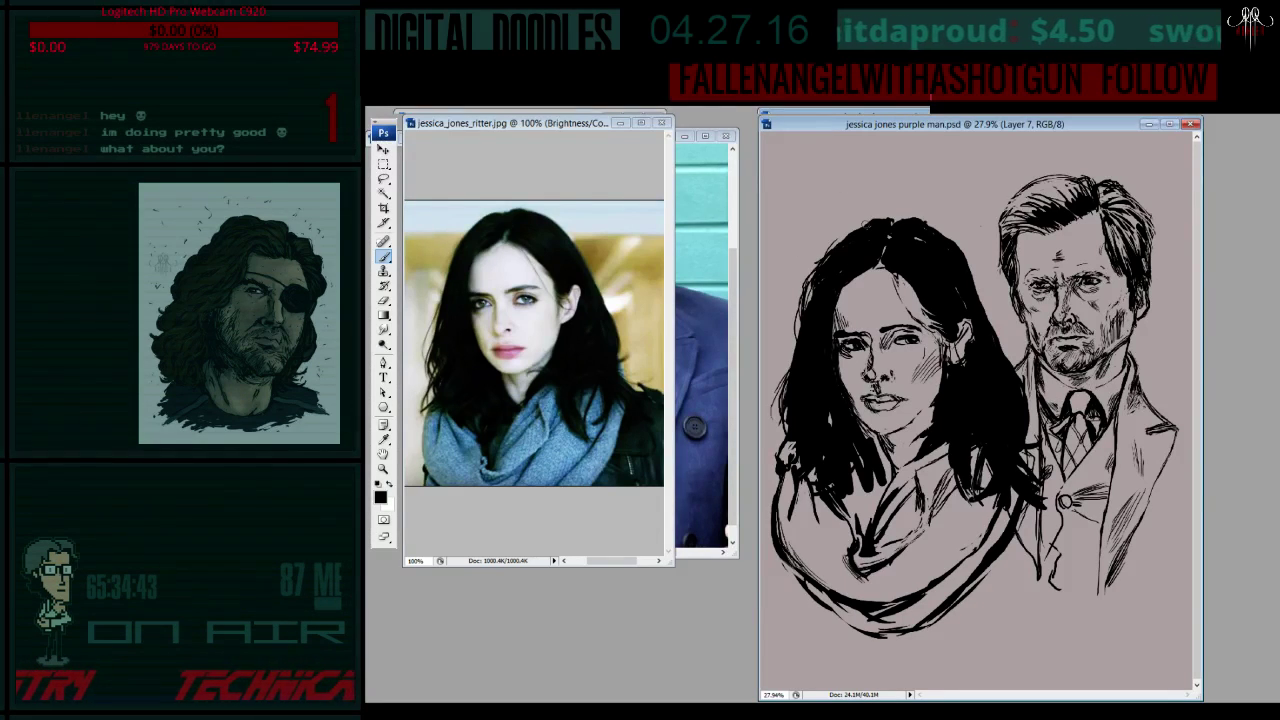
- Redraw and erase ink strokes along the left edge of Jessica's hair
drag(817, 281, 815, 305)
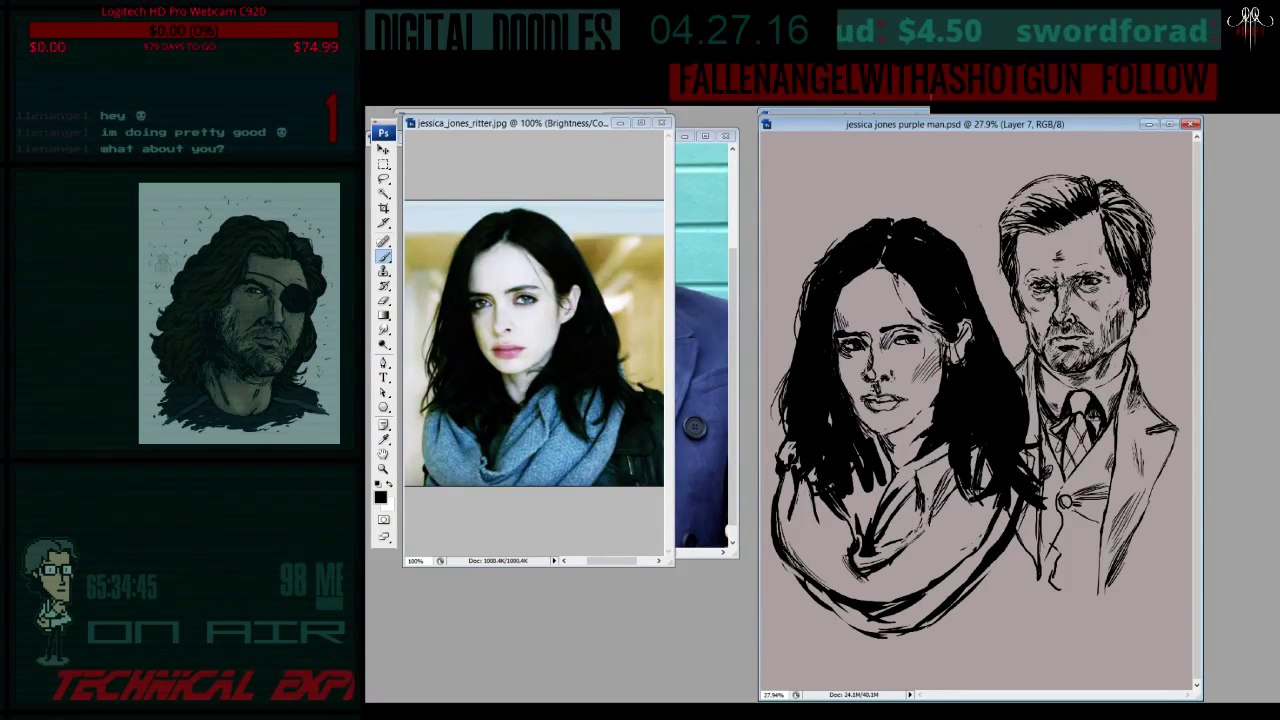
key(e)
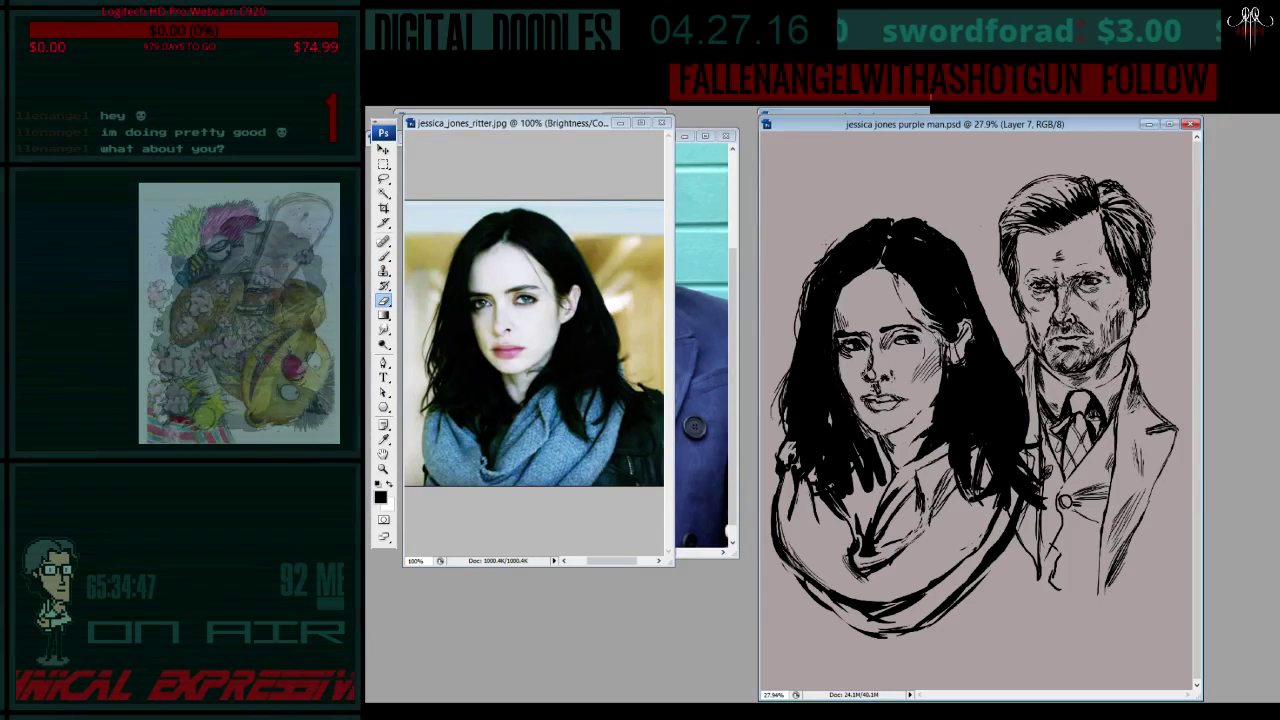
drag(812, 262, 812, 330)
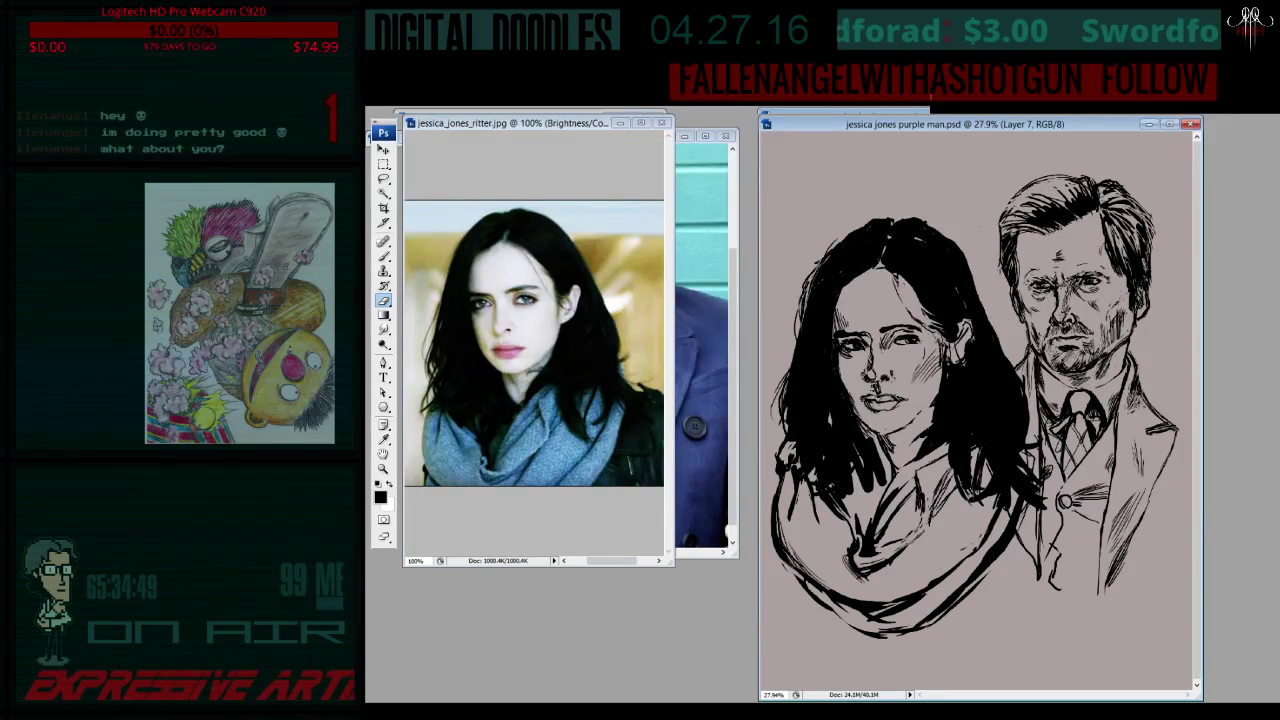
mouse_move(833, 242)
mouse_down()
mouse_move(808, 278)
mouse_move(802, 338)
mouse_up()
drag(807, 281, 785, 354)
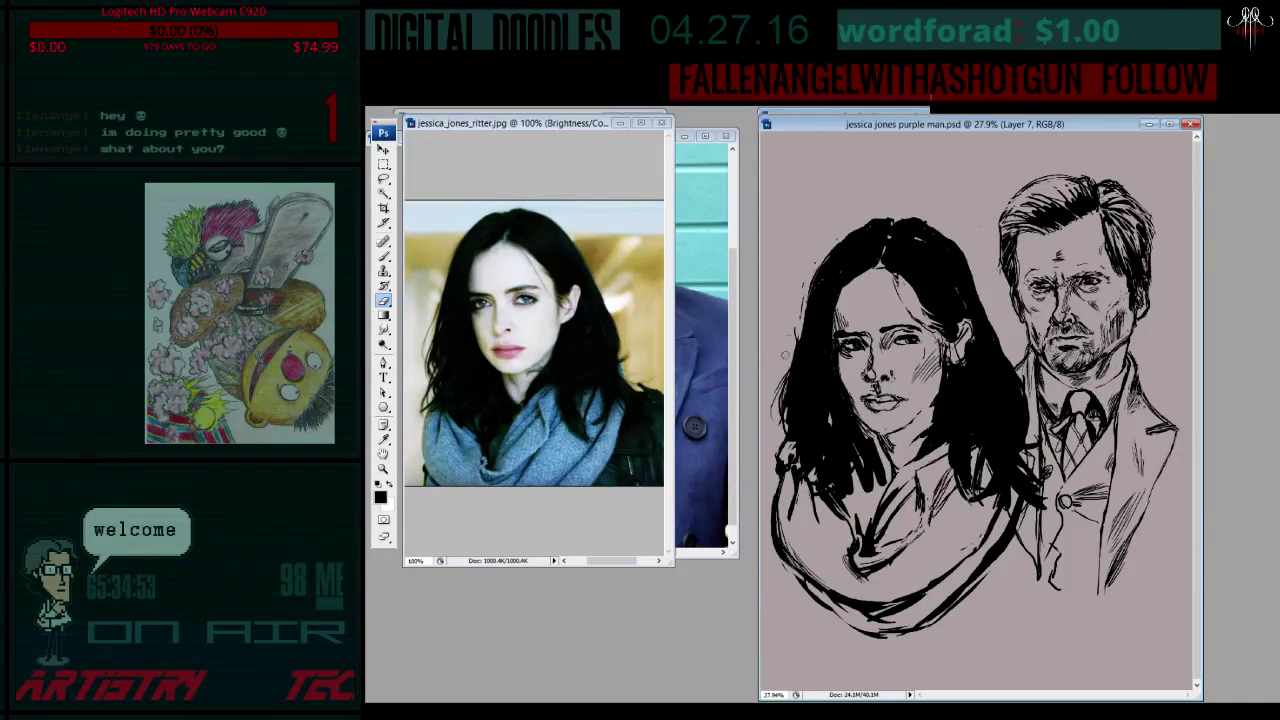
drag(802, 304, 793, 341)
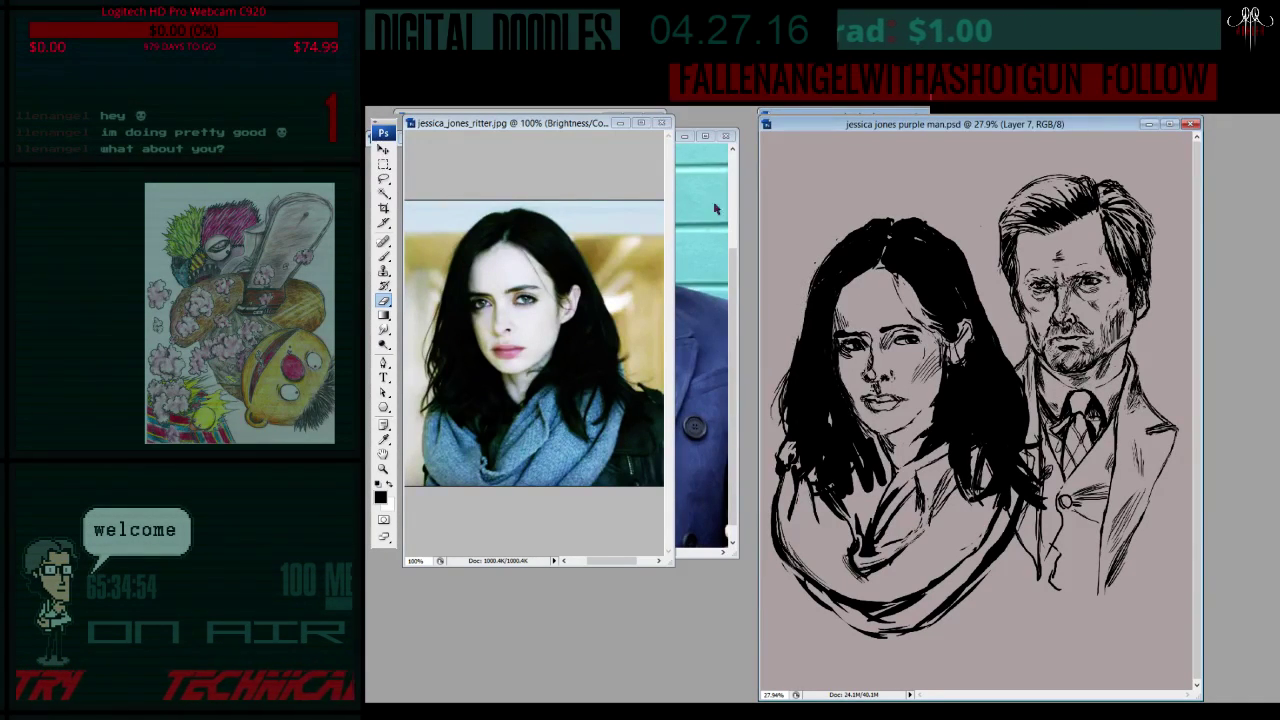
key(b)
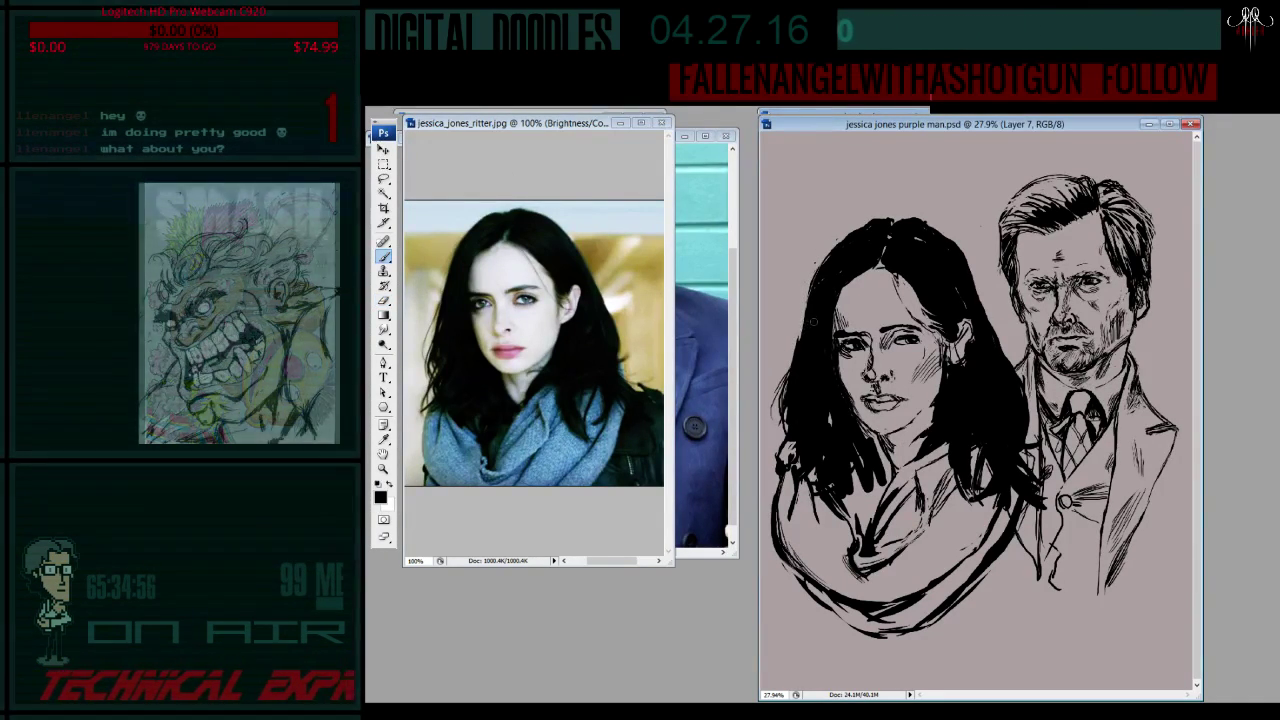
drag(802, 324, 788, 360)
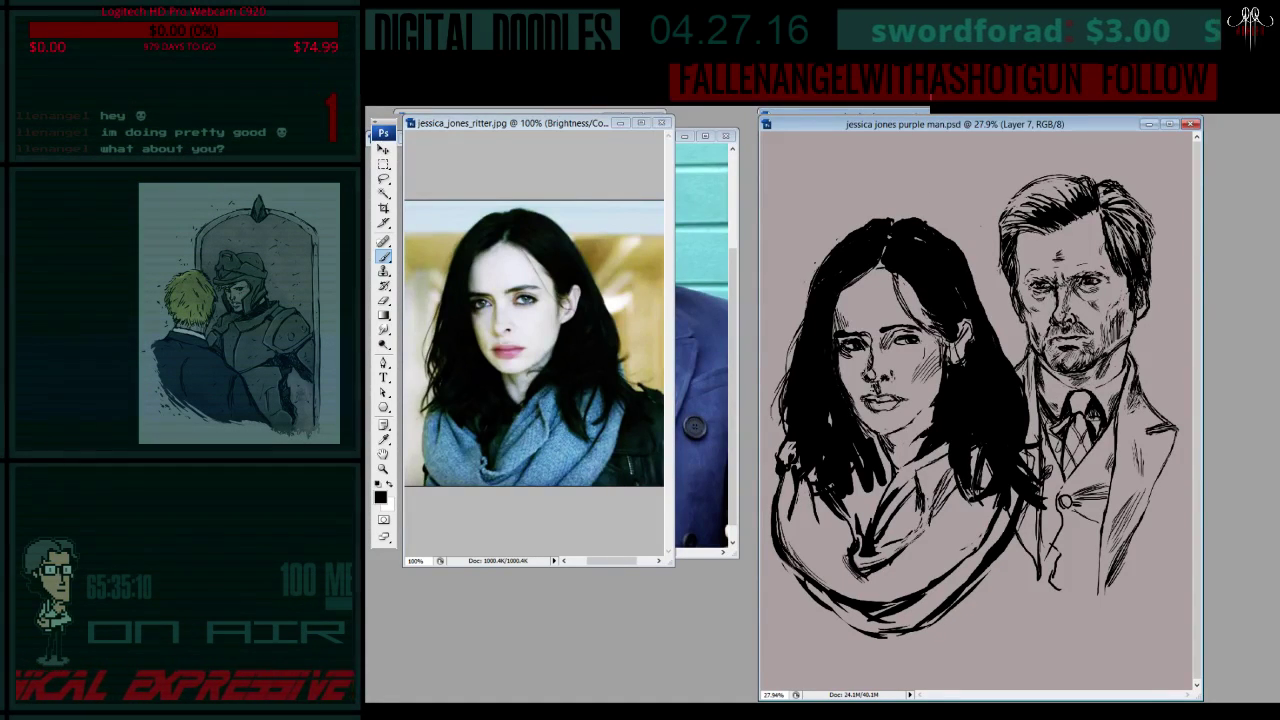
- Draw a short stroke on Jessica's scarf and partly erase it to lighten it
key(e)
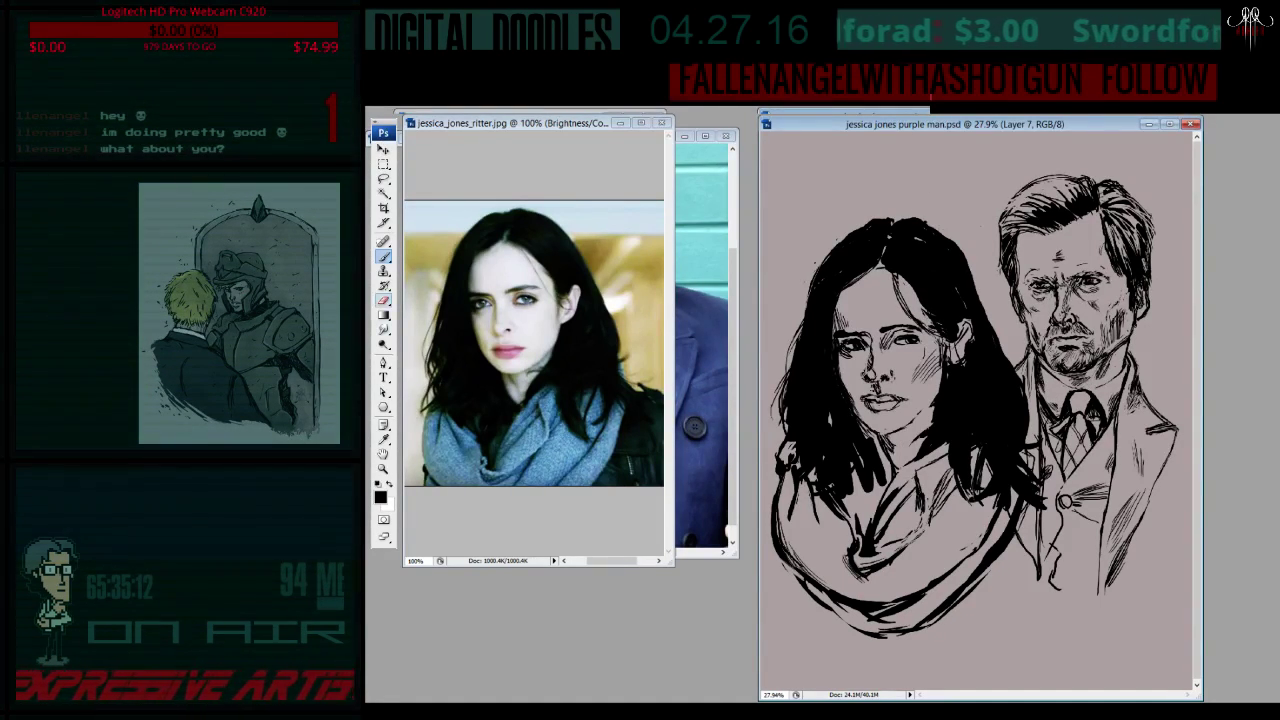
key(e)
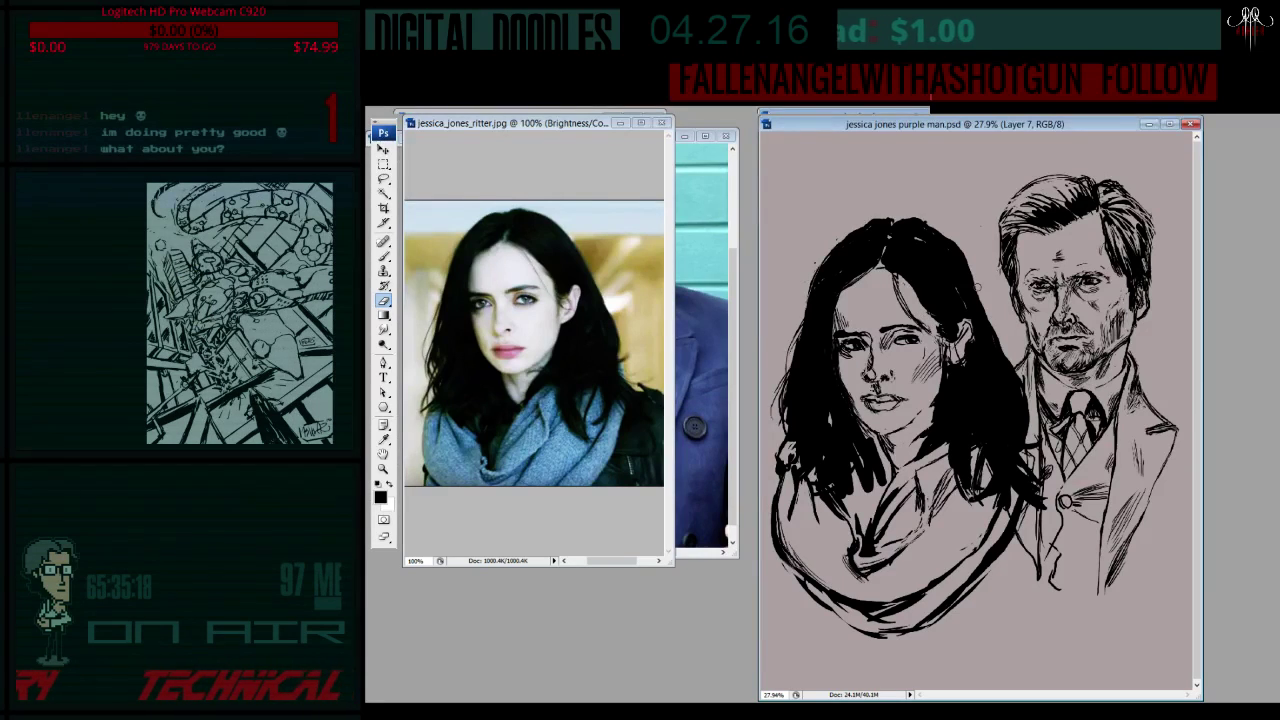
key(b)
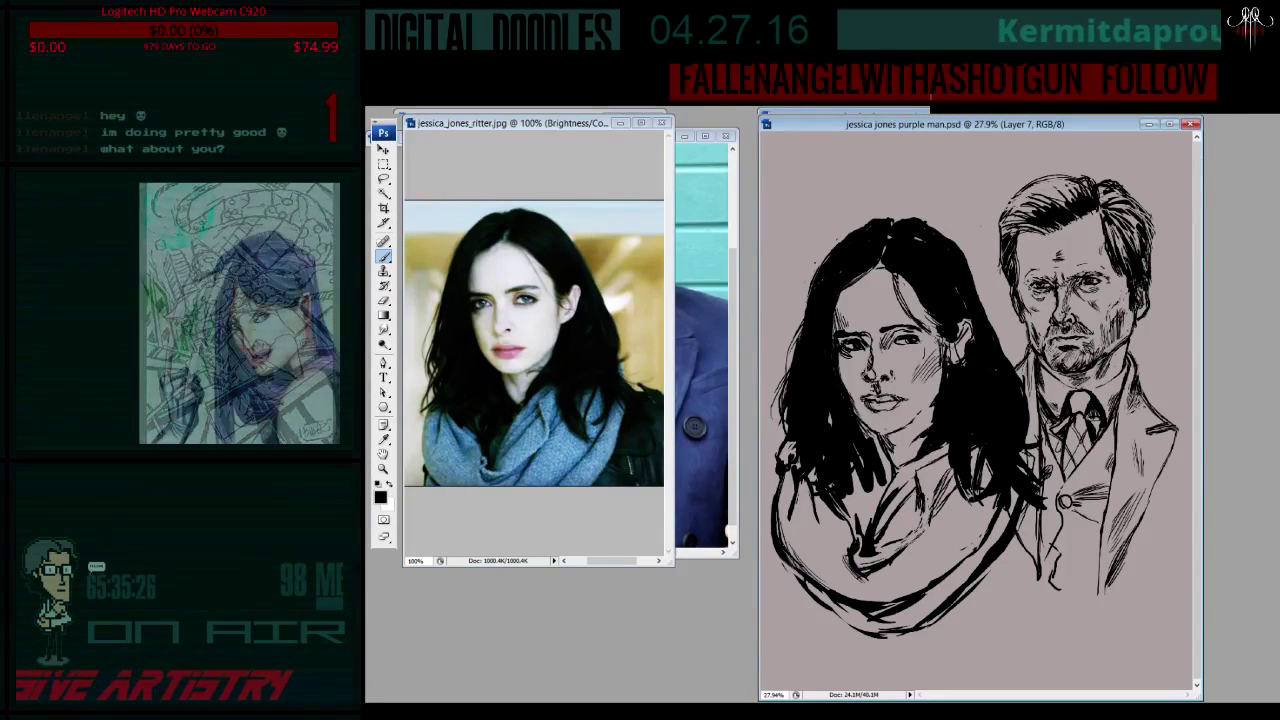
drag(874, 494, 864, 534)
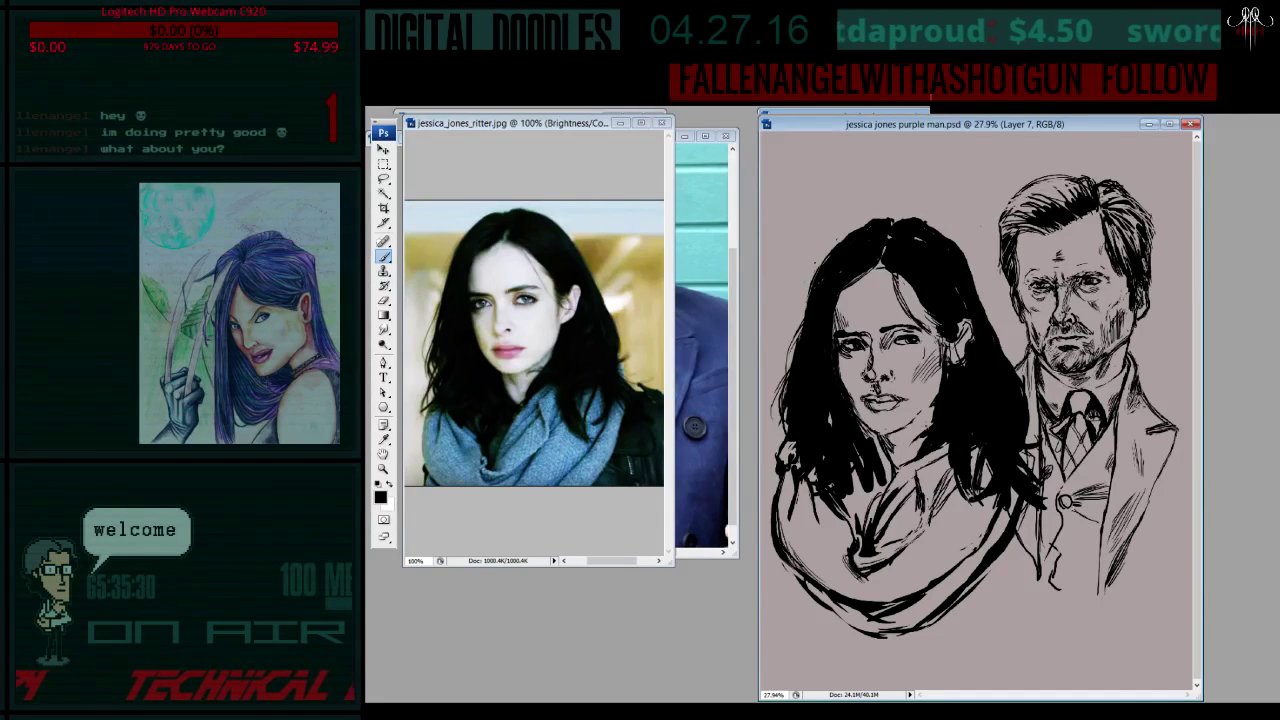
key(e)
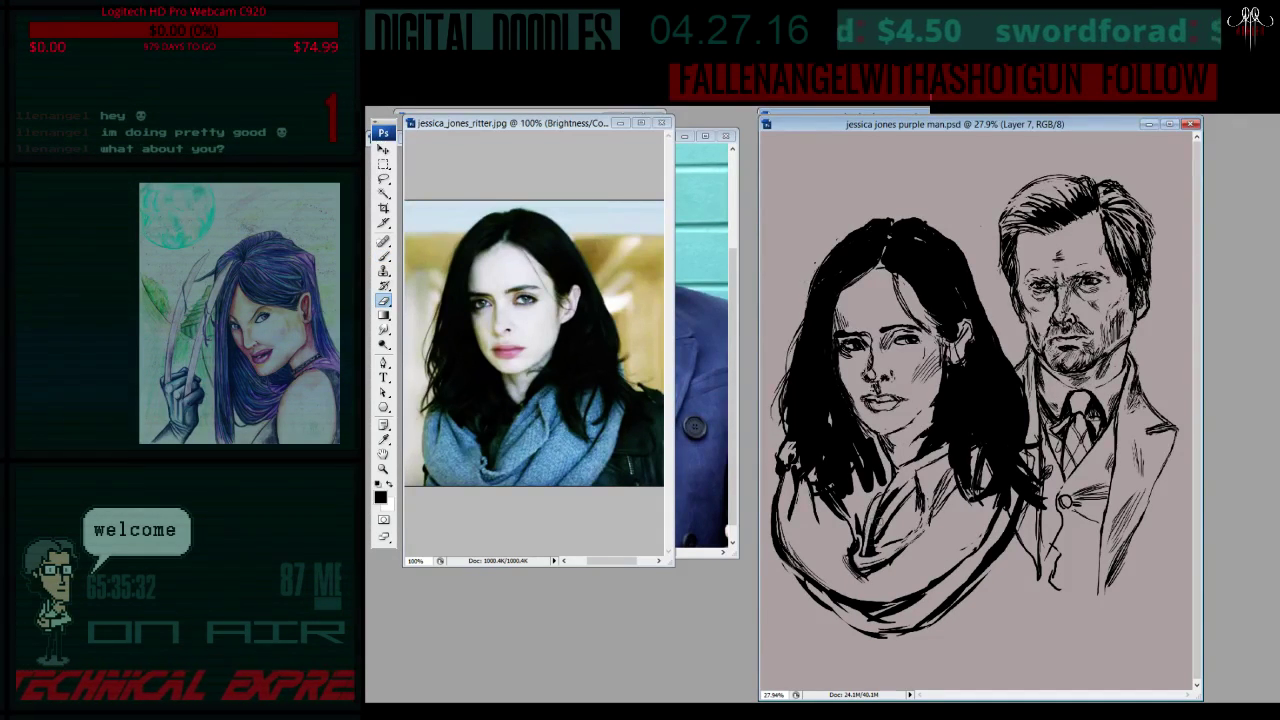
drag(867, 514, 867, 550)
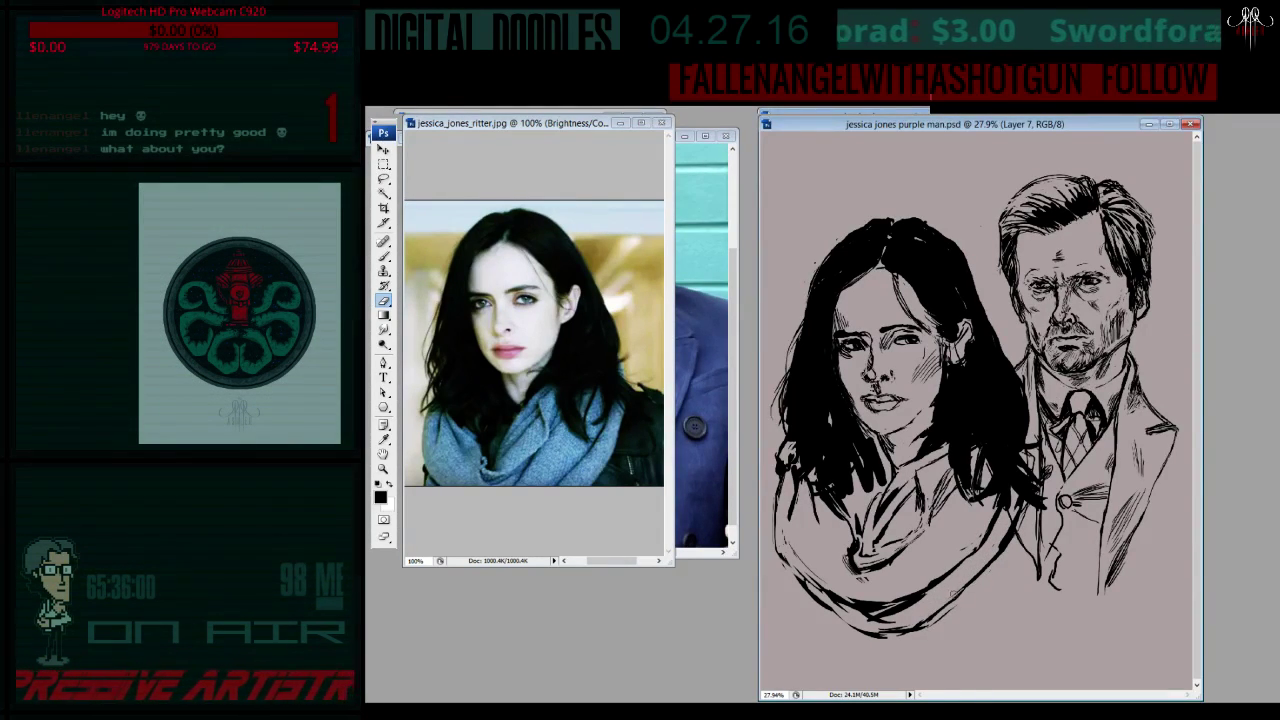
- Erase small stray marks on the drawing and cancel the reference photo's Brightness/Contrast preview
mouse_move(1006, 514)
mouse_down()
mouse_move(1006, 540)
mouse_move(1012, 524)
mouse_up()
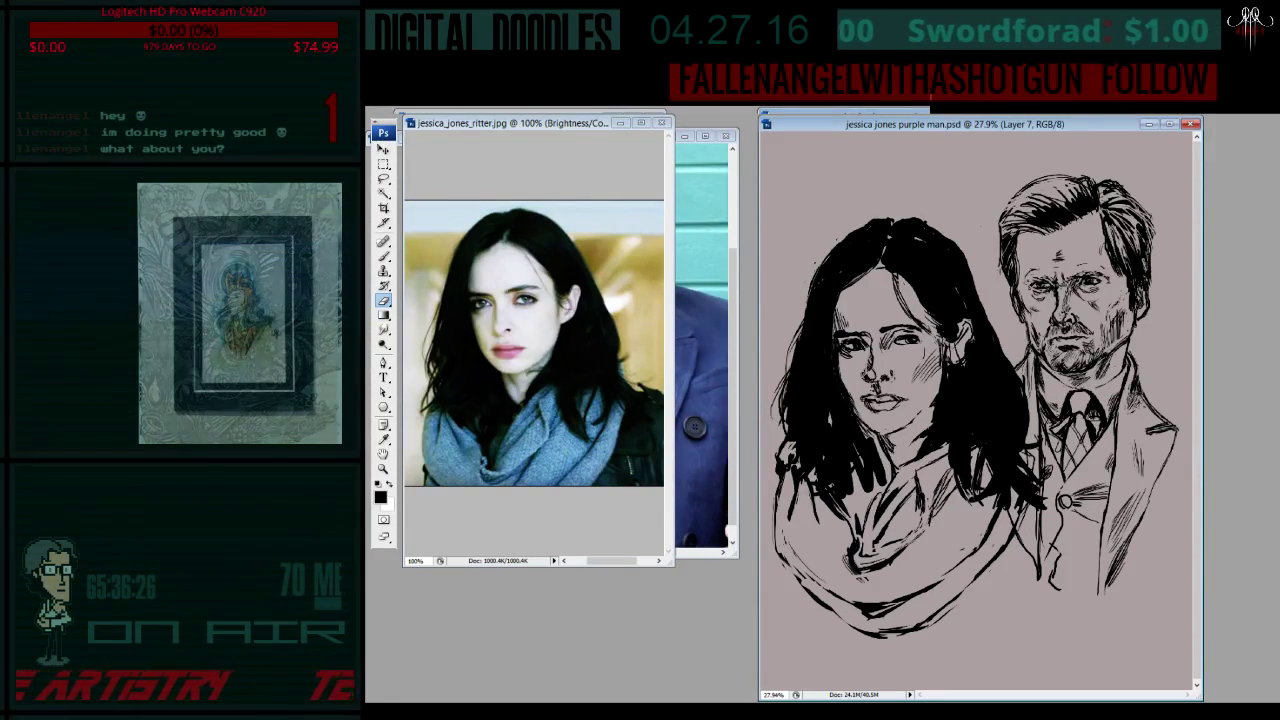
key(ctrl+Tab)
key(ctrl+Tab)
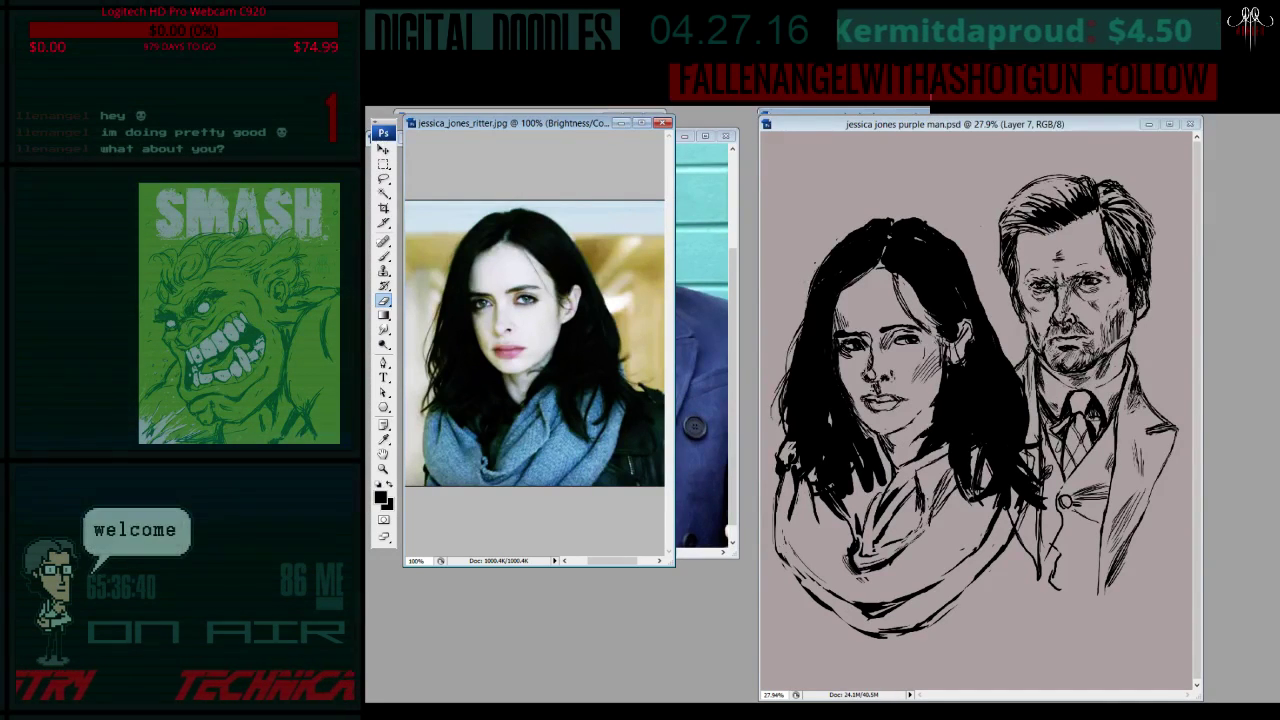
key(Escape)
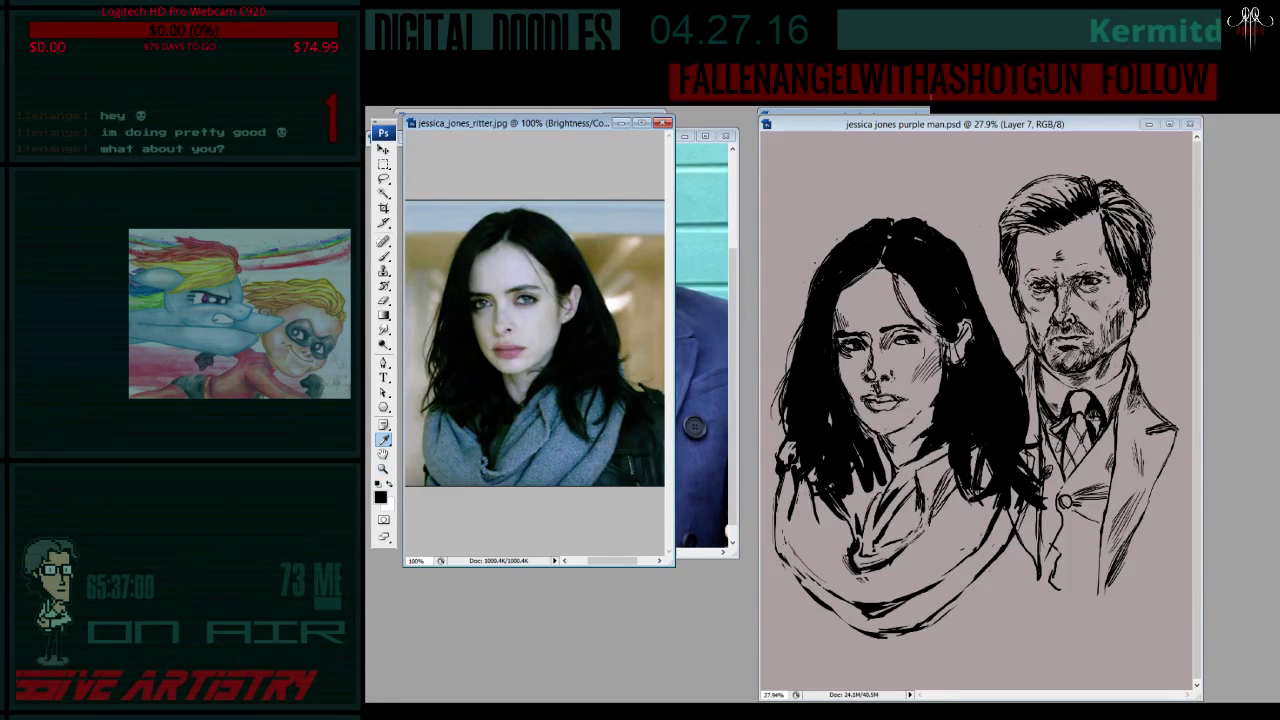
- Zoom into the reference photo's scarf, fit it to screen, and shrink its window beside the drawing
key(e)
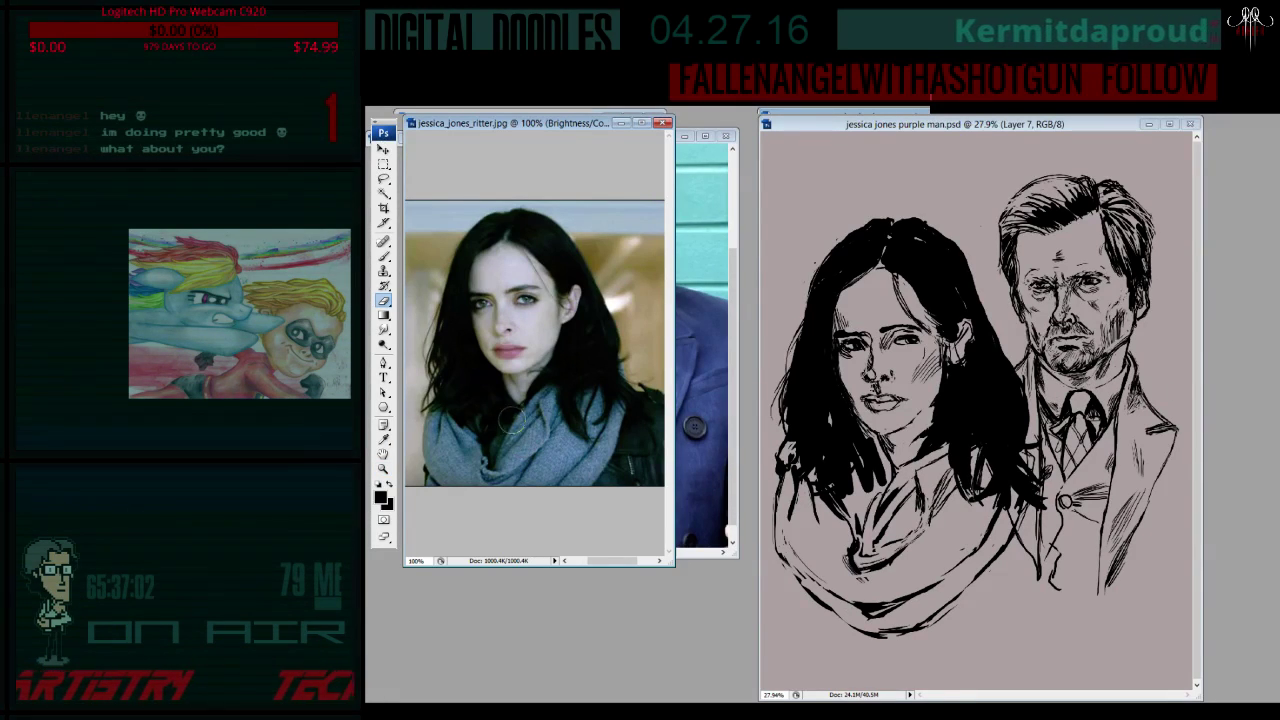
click(383, 469)
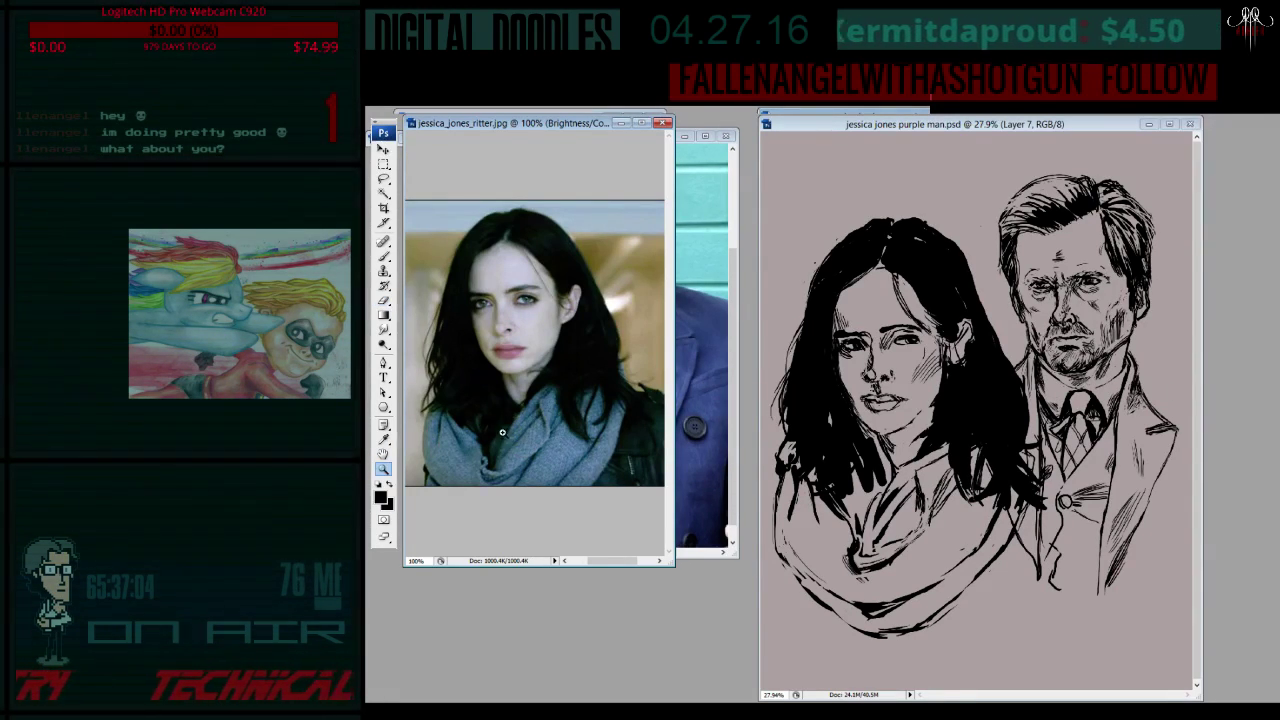
click(509, 485)
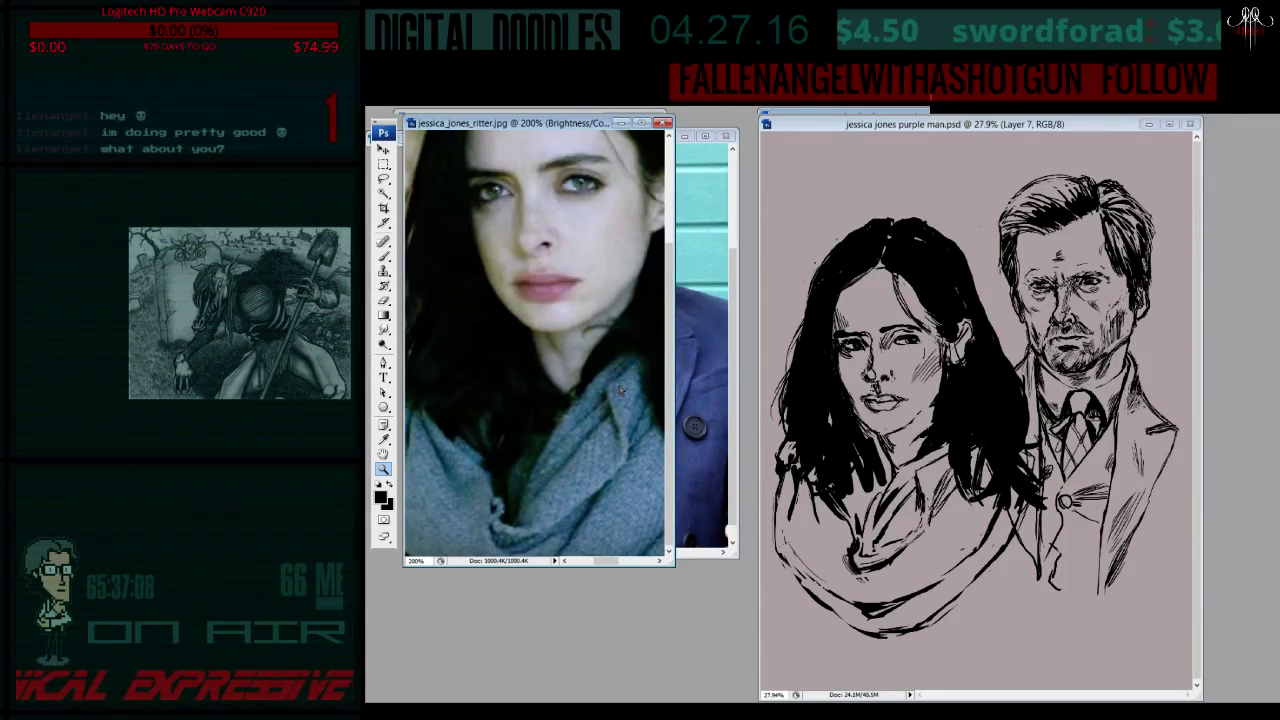
key(ctrl+0)
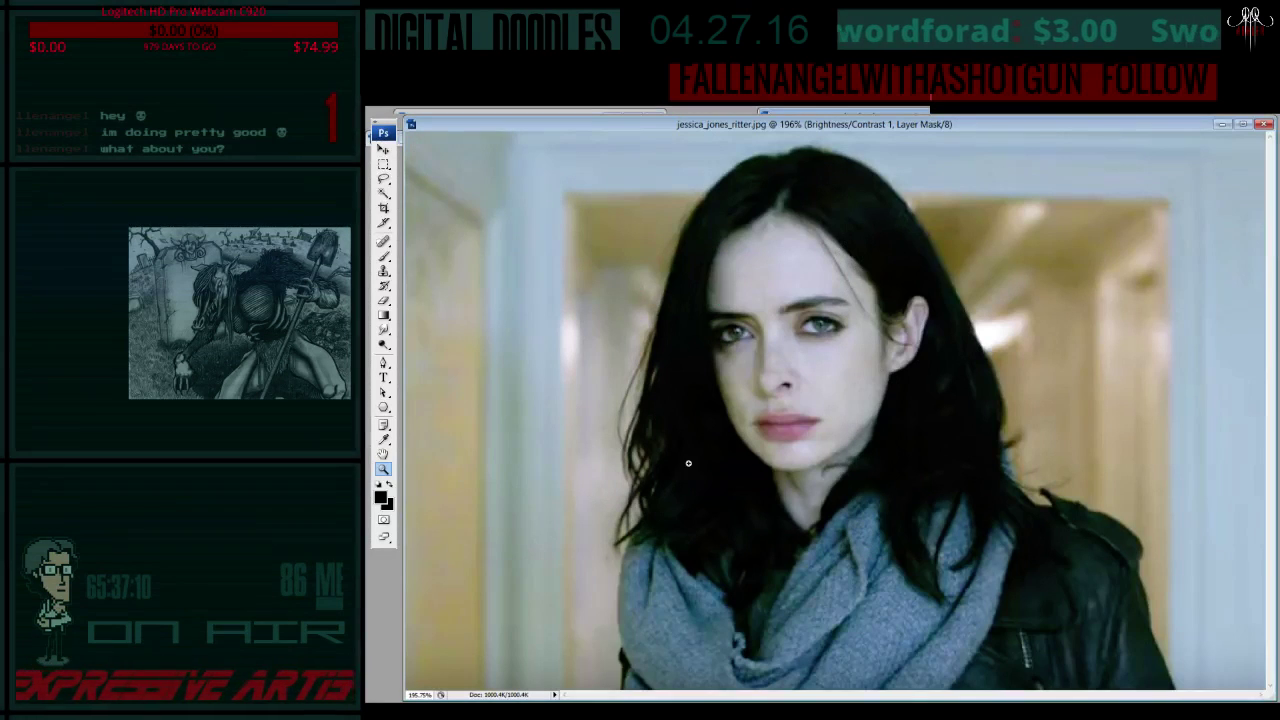
mouse_move(1271, 699)
mouse_down()
mouse_move(877, 571)
mouse_move(730, 563)
mouse_move(742, 566)
mouse_up()
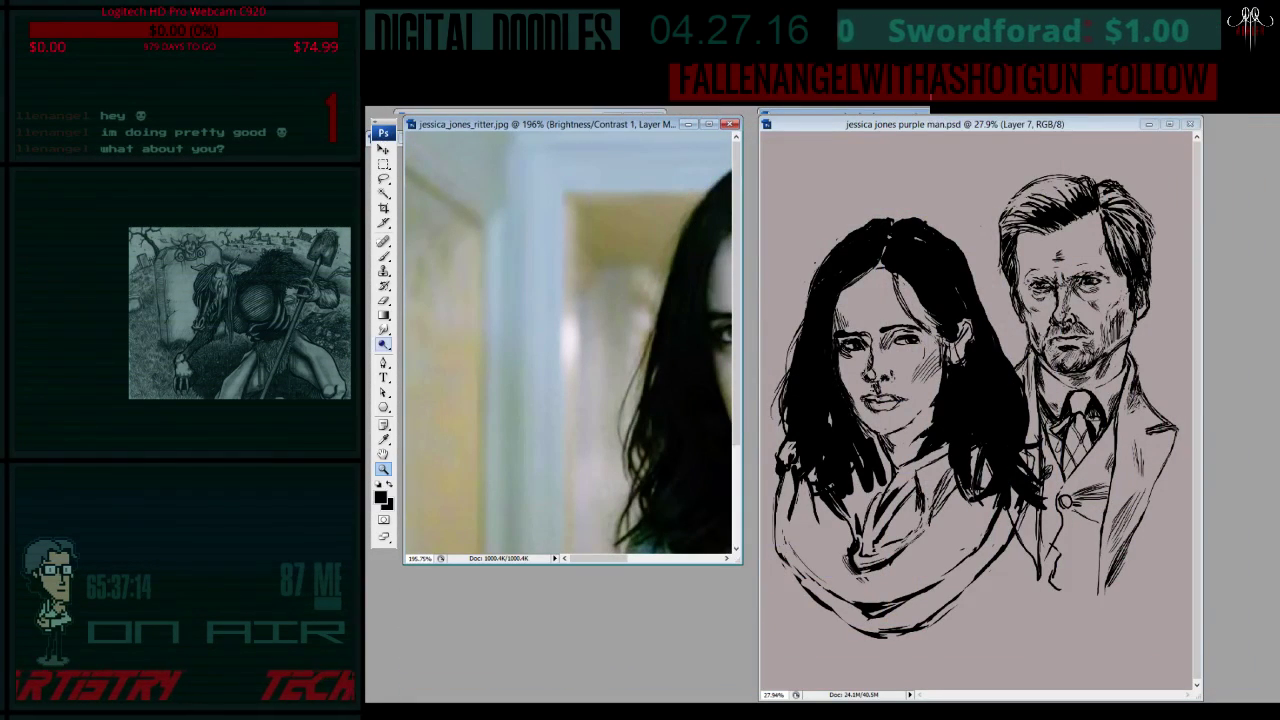
click(383, 453)
- Pan the reference to centre Jessica's face and scarf, then lighten ink near the scarf edge
drag(645, 371, 562, 325)
drag(651, 416, 597, 319)
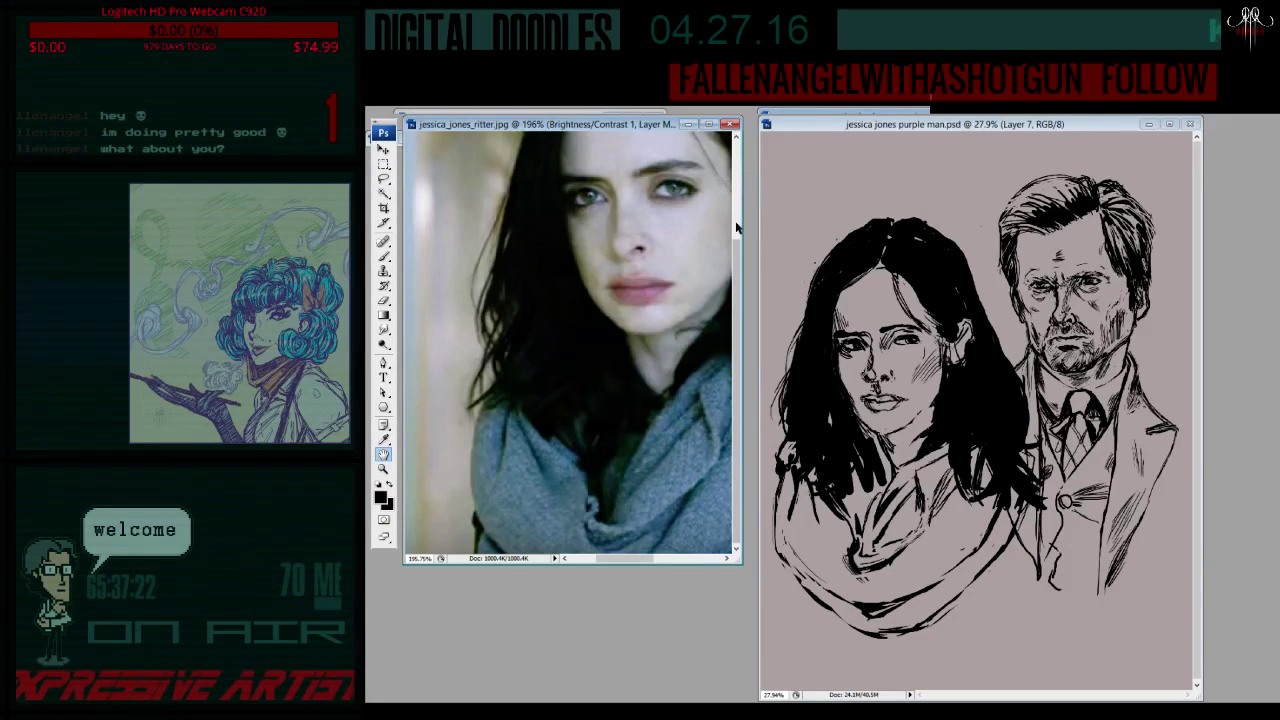
click(383, 256)
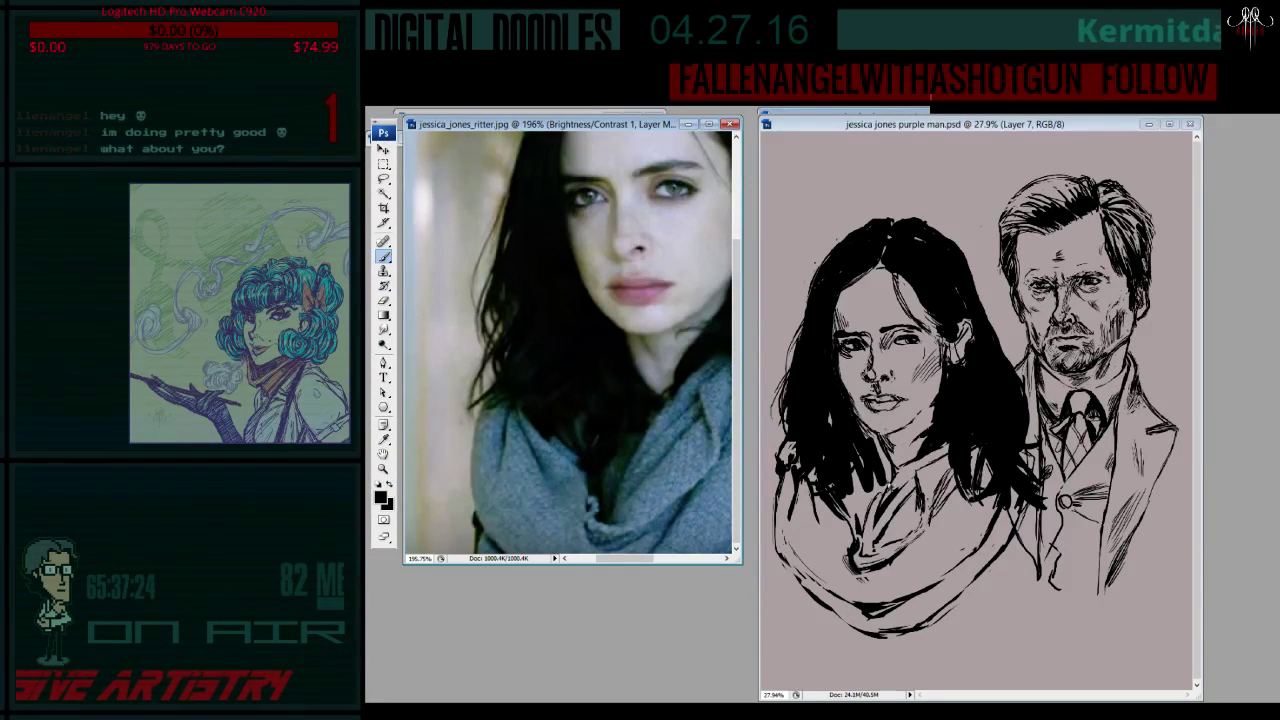
click(856, 488)
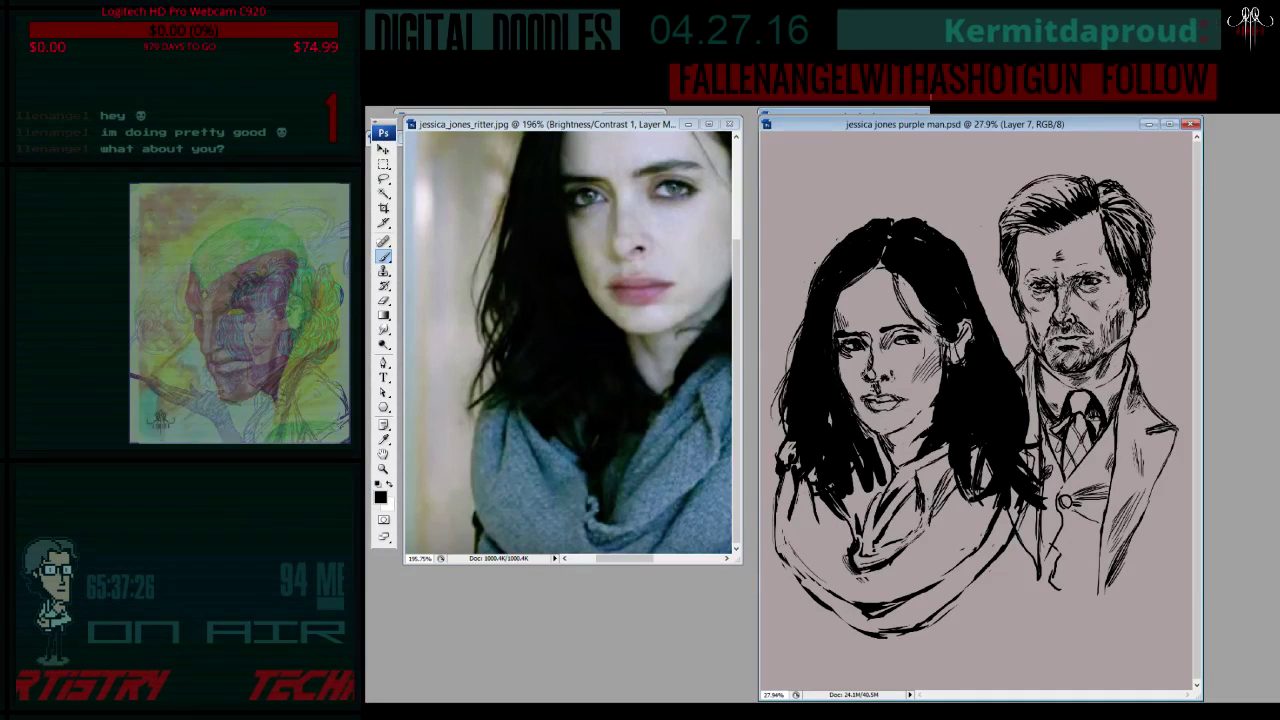
key(e)
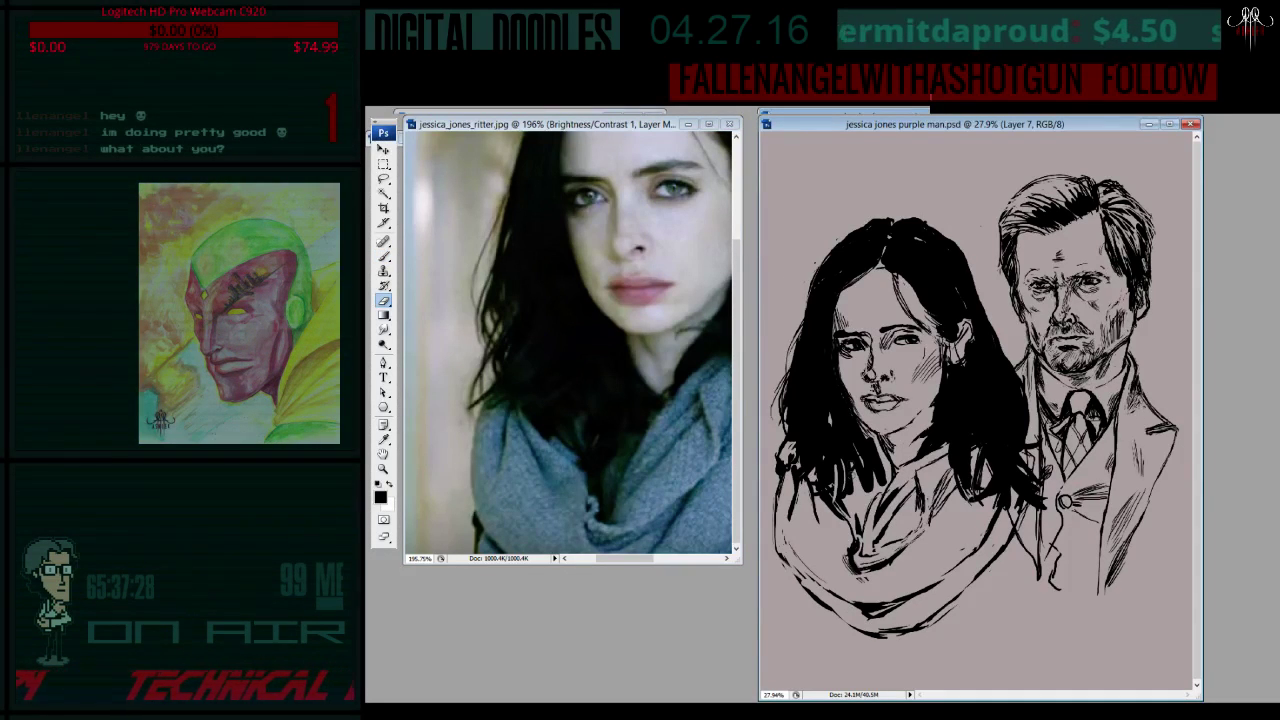
mouse_move(846, 488)
mouse_down()
mouse_move(862, 470)
mouse_move(847, 499)
mouse_move(870, 476)
mouse_up()
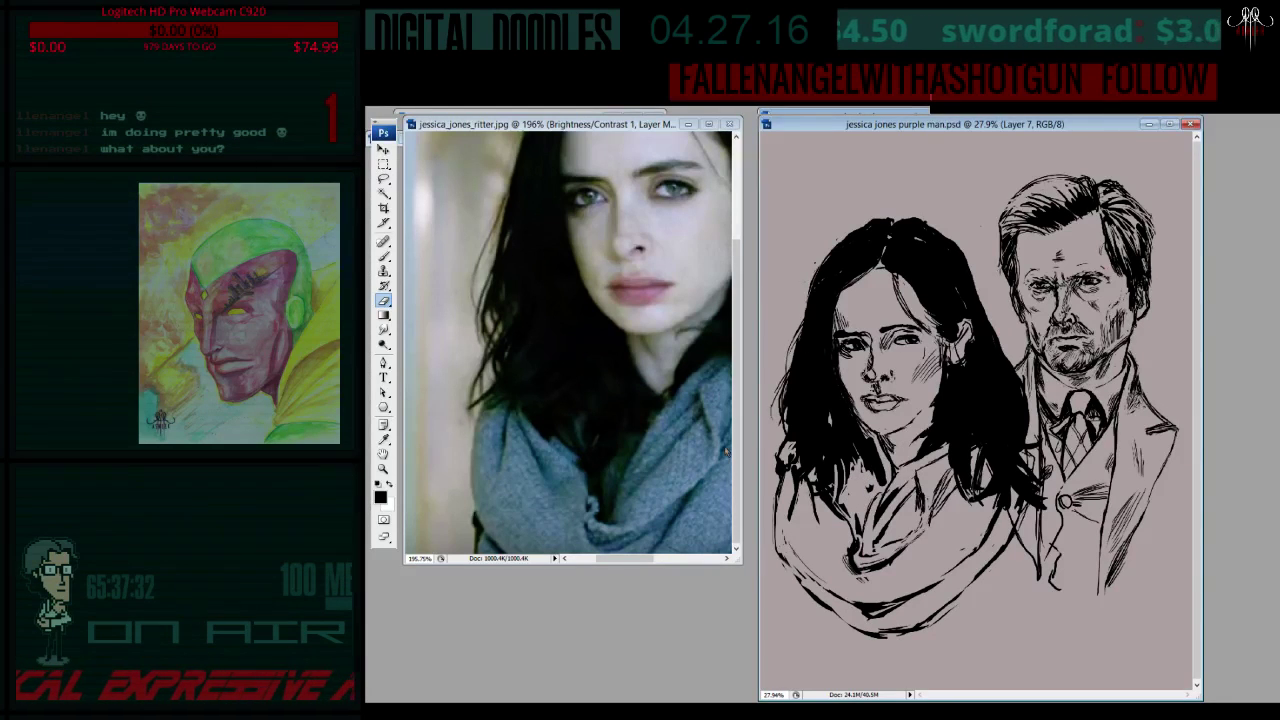
- Add dark ink strokes near Jessica's scarf in the sketch
key(b)
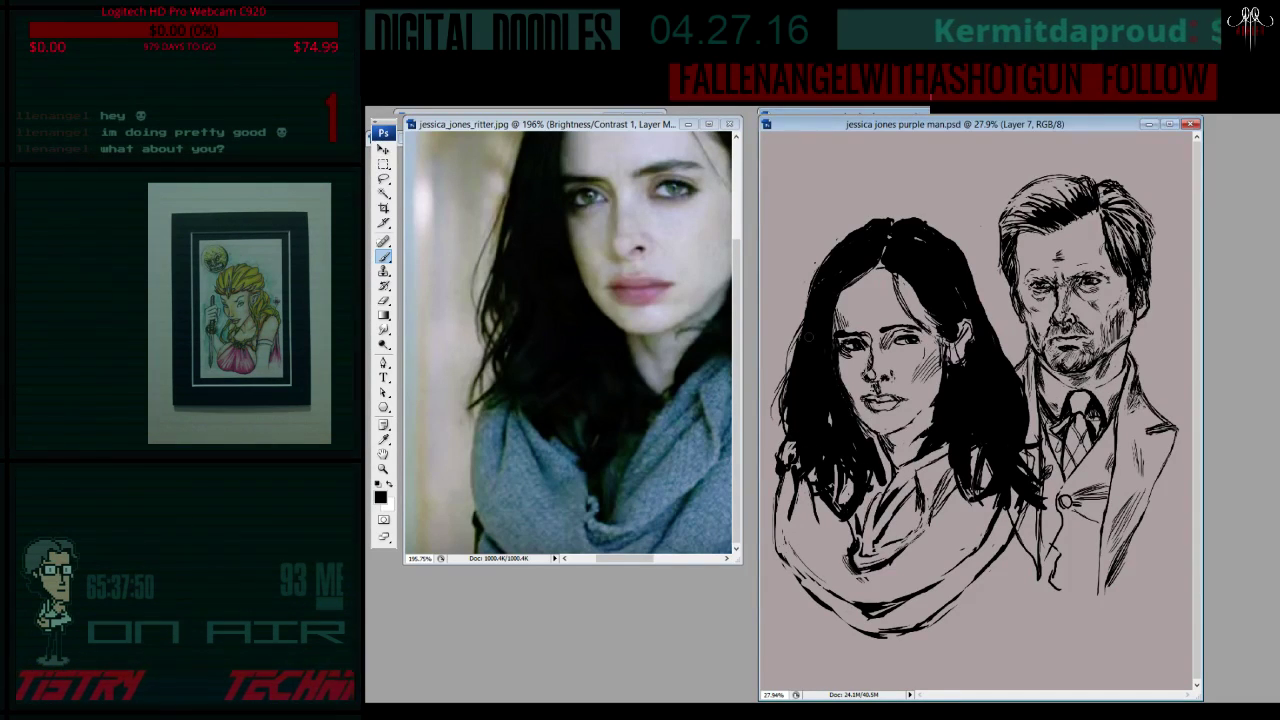
click(383, 300)
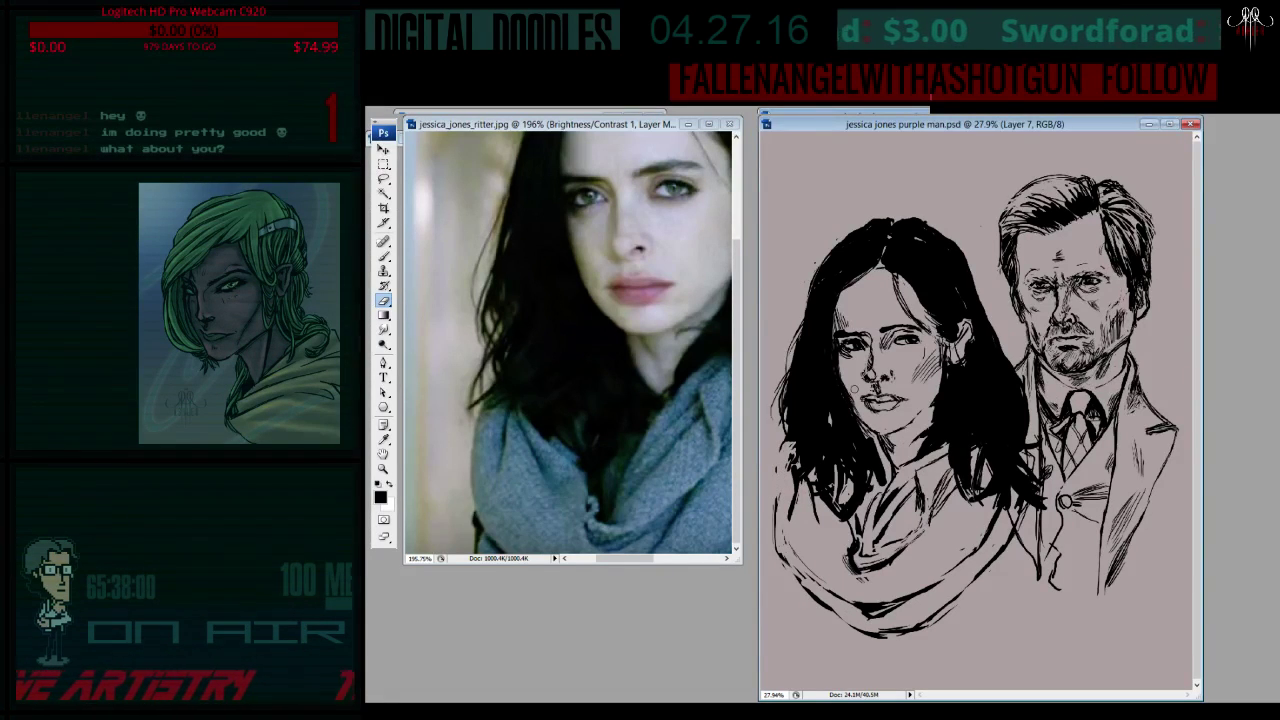
key(b)
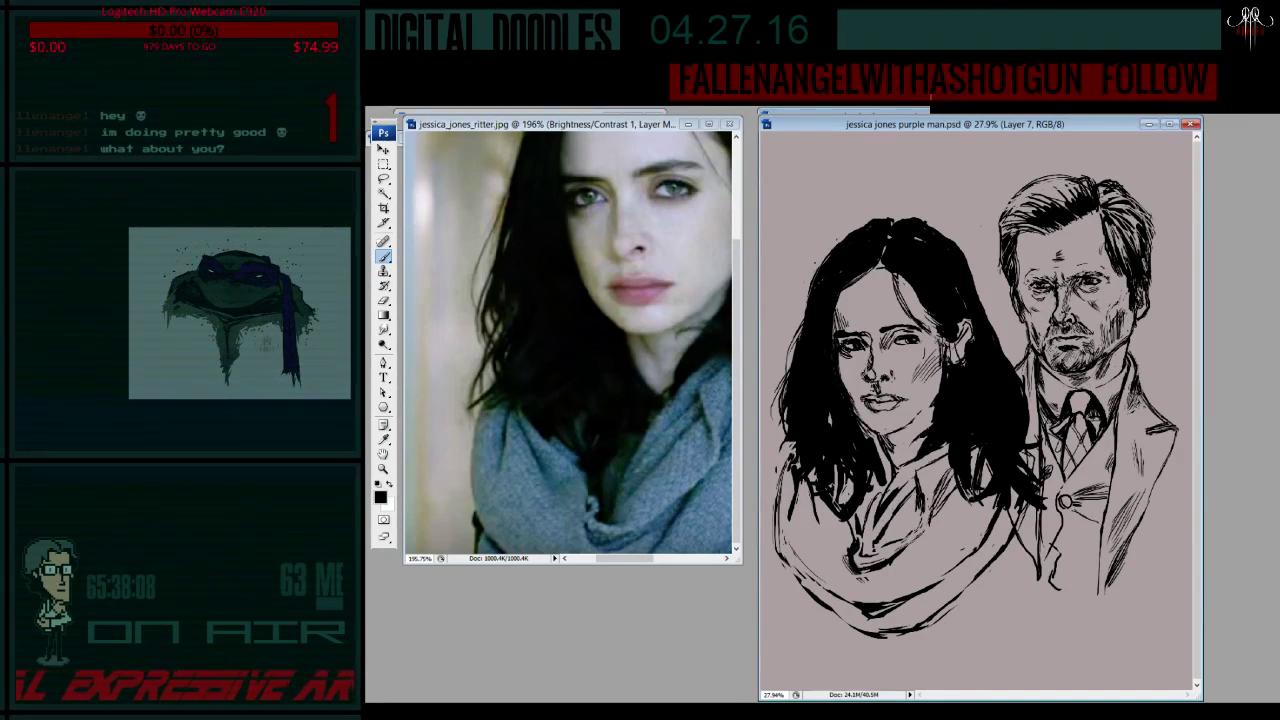
click(737, 400)
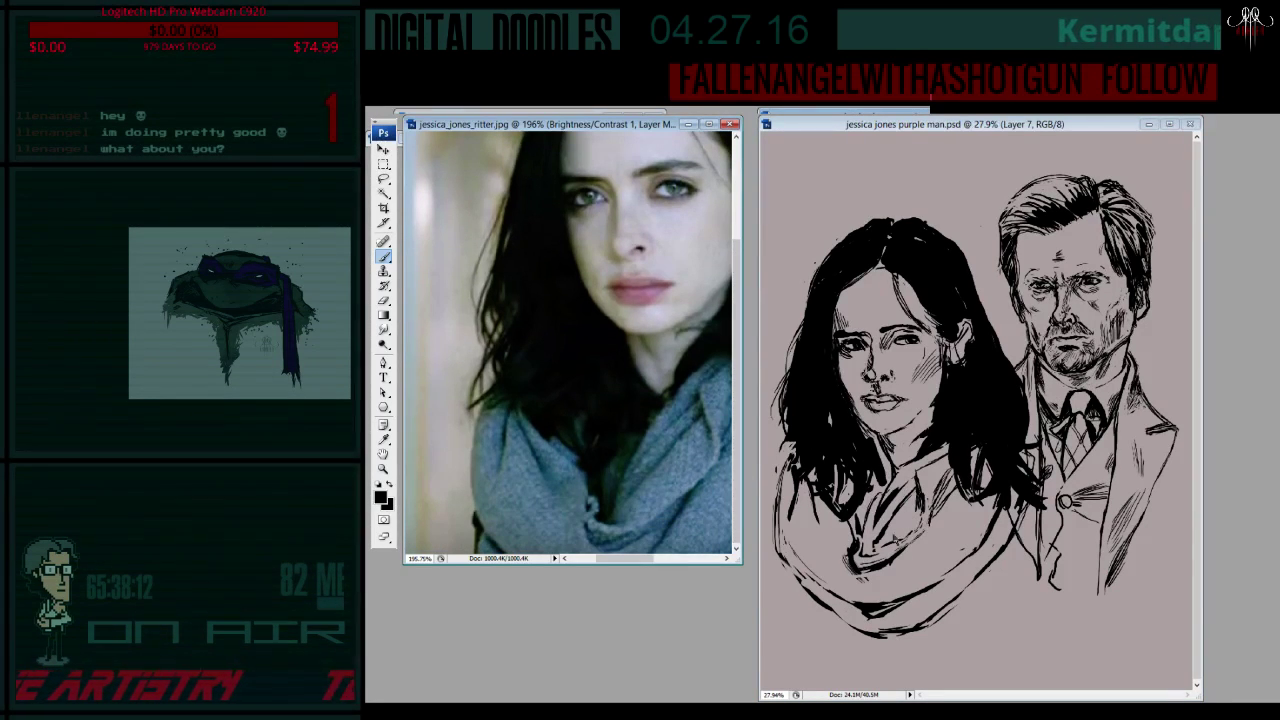
click(882, 502)
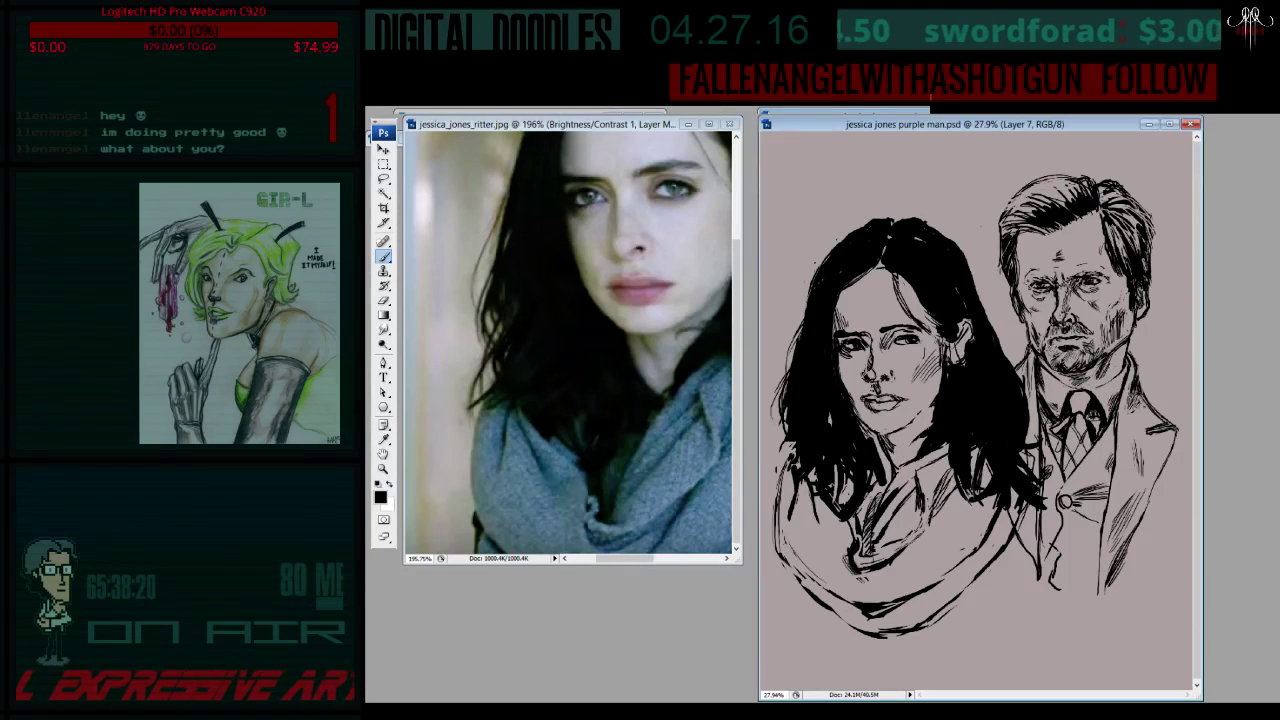
mouse_move(858, 484)
mouse_down()
mouse_move(876, 520)
mouse_move(890, 493)
mouse_up()
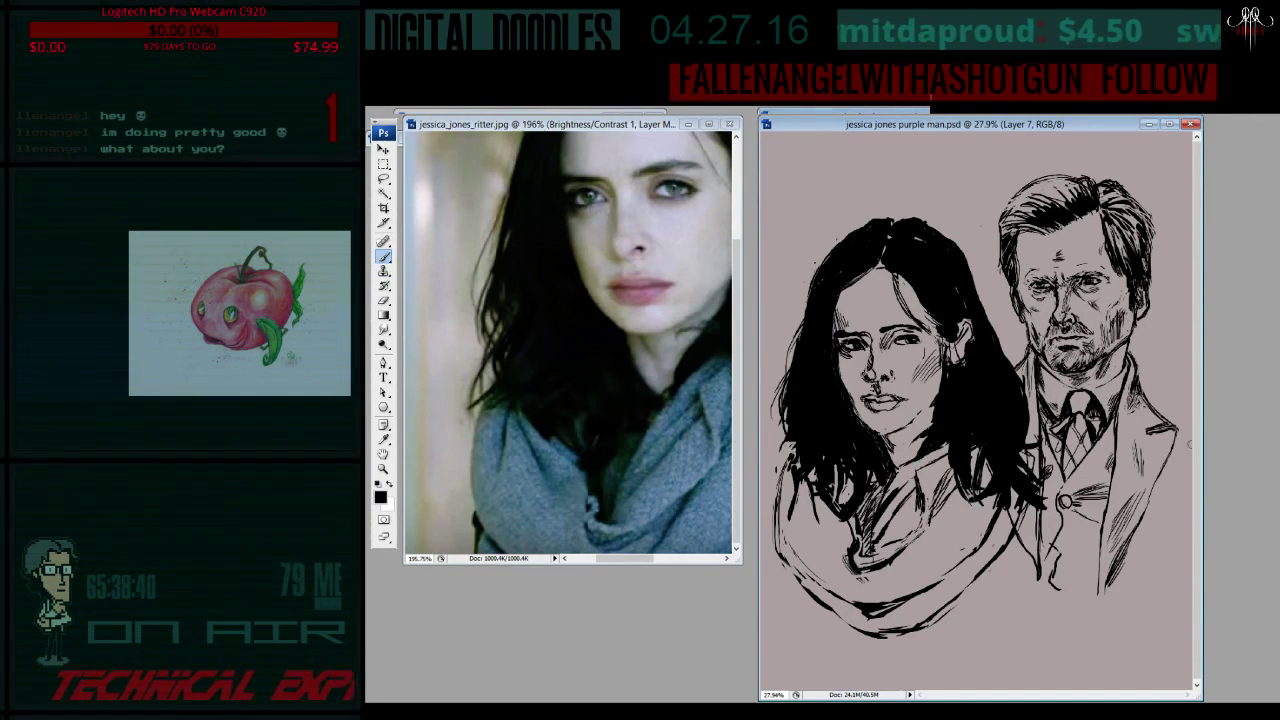
click(630, 125)
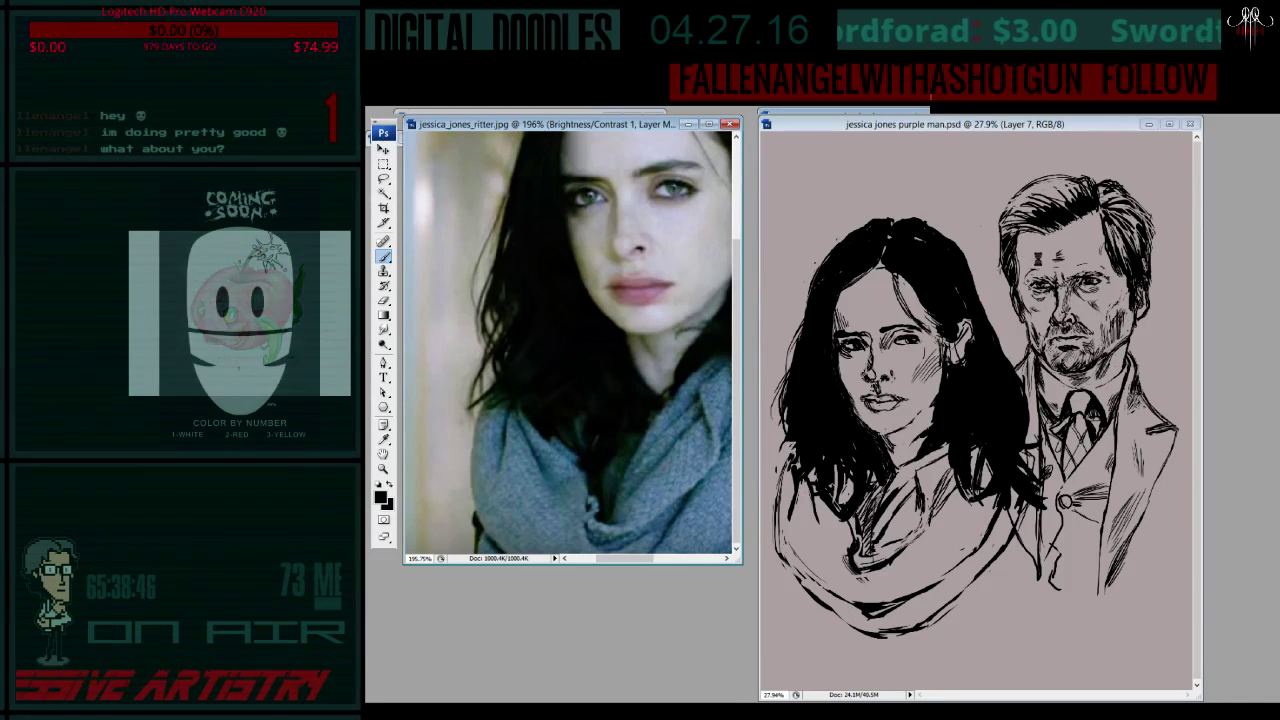
- Duplicate the Brightness/Contrast 1 layer to further brighten the reference photo
key(ctrl+j)
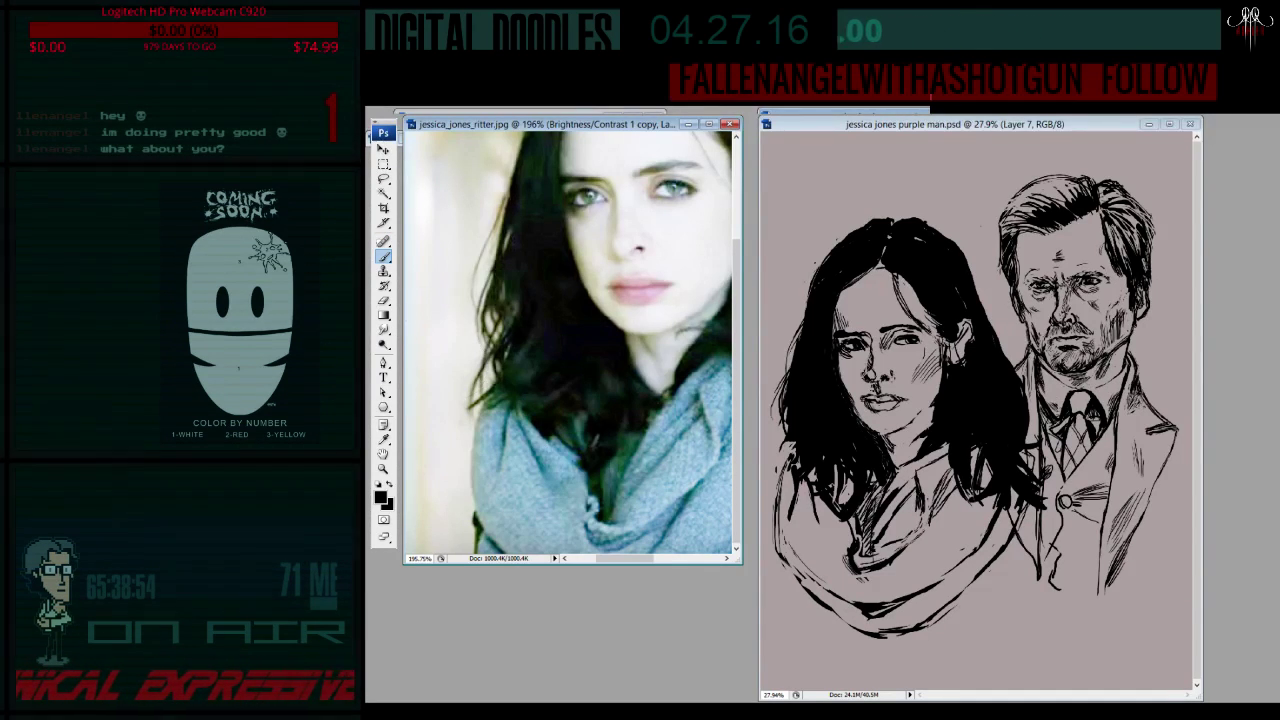
click(920, 490)
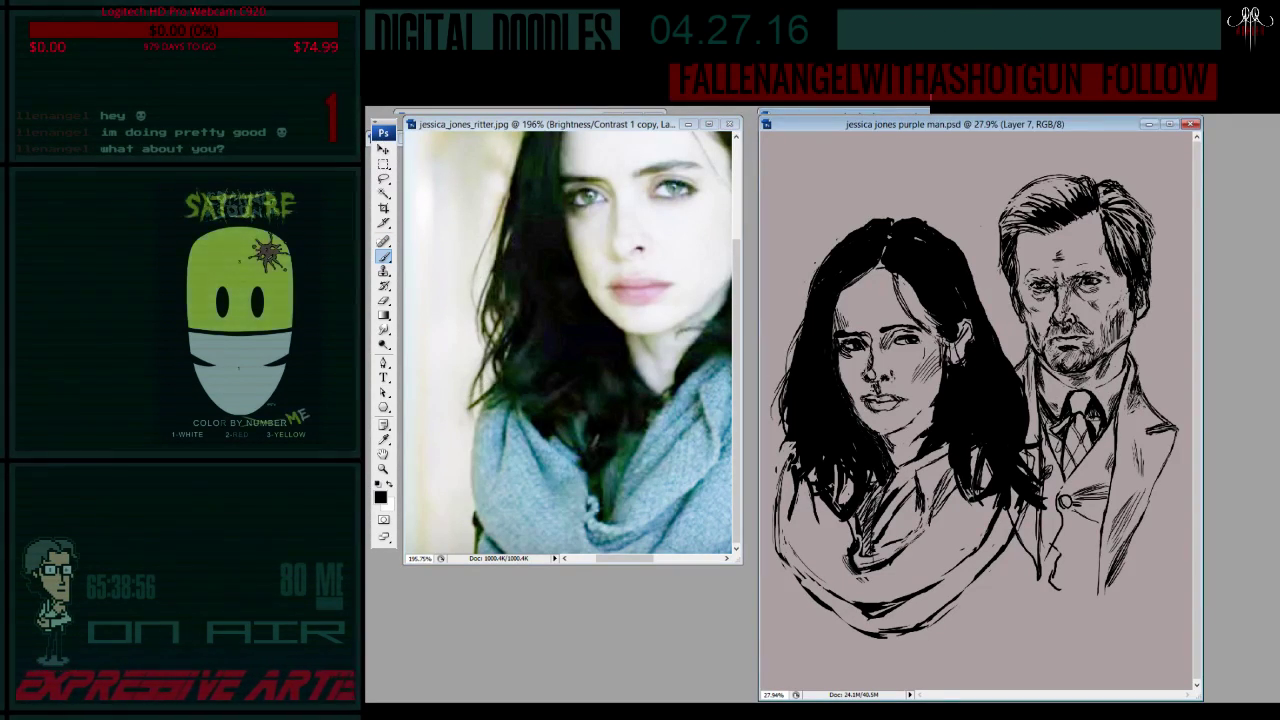
key(d)
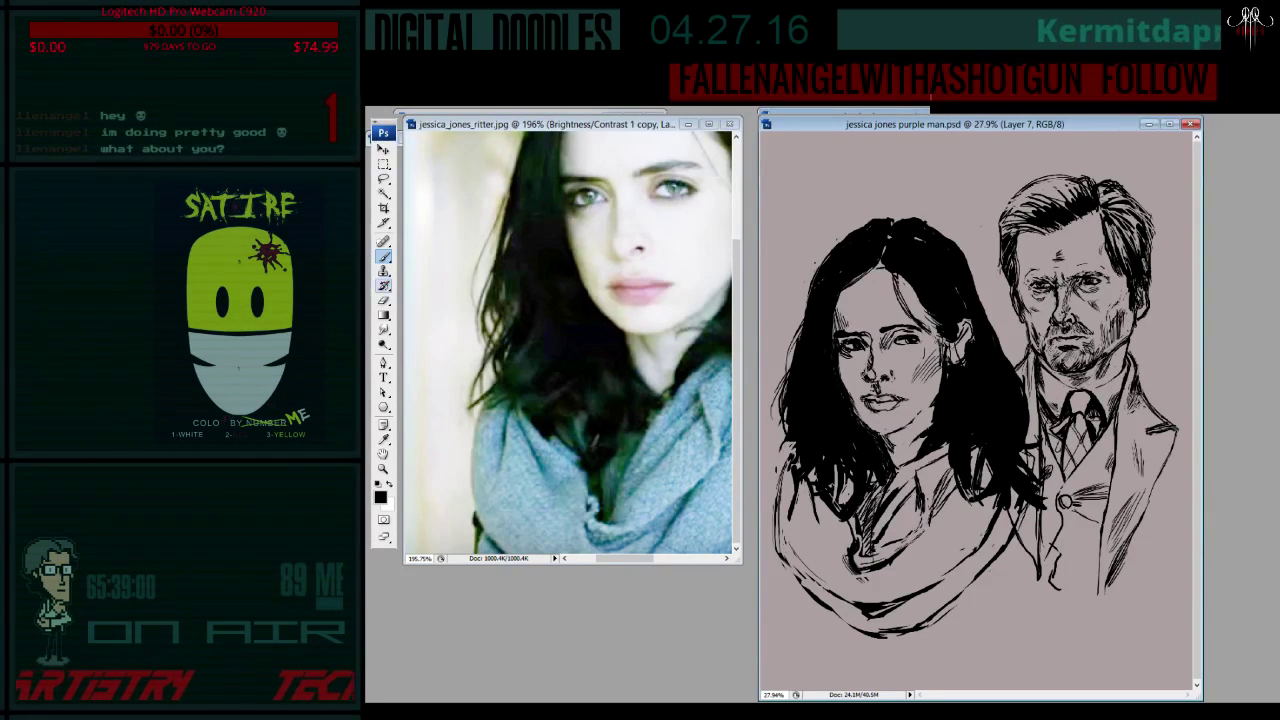
key(e)
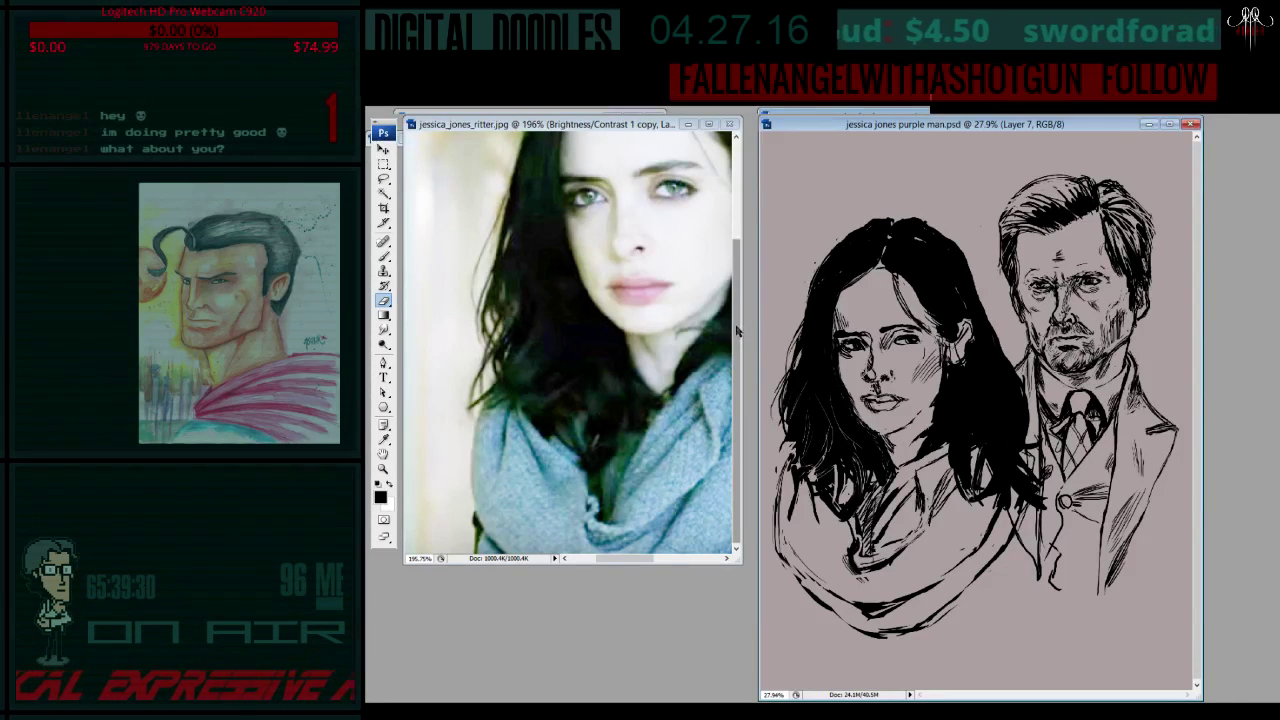
- Erase a stroke and scroll the reference photo up to show Jessica's whole face
drag(736, 364, 734, 318)
scroll(734, 318, up, 2)
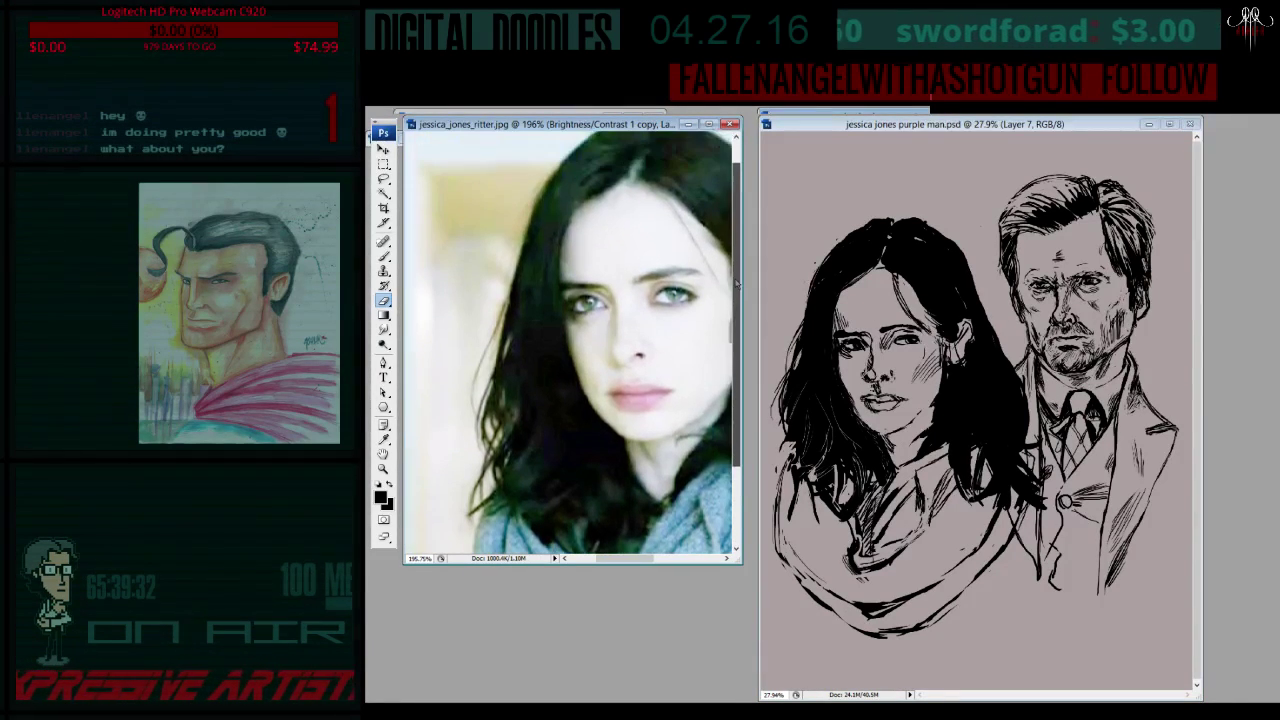
scroll(734, 326, up, 1)
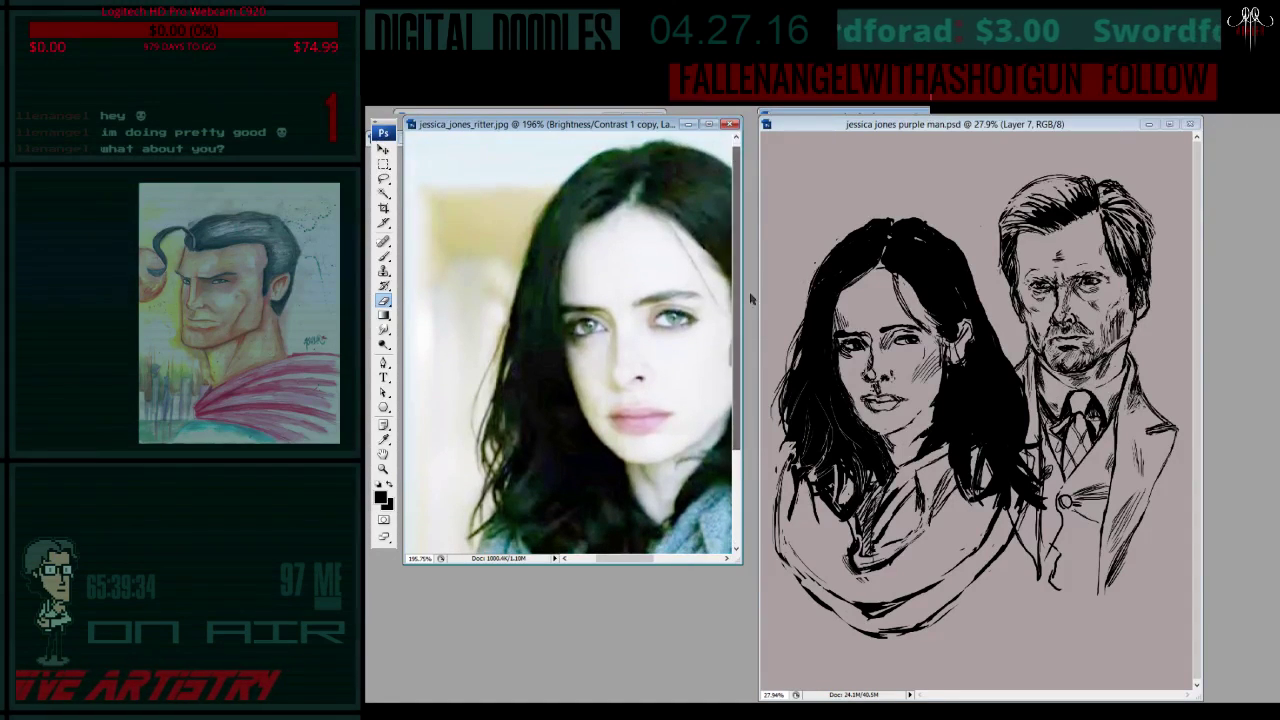
key(b)
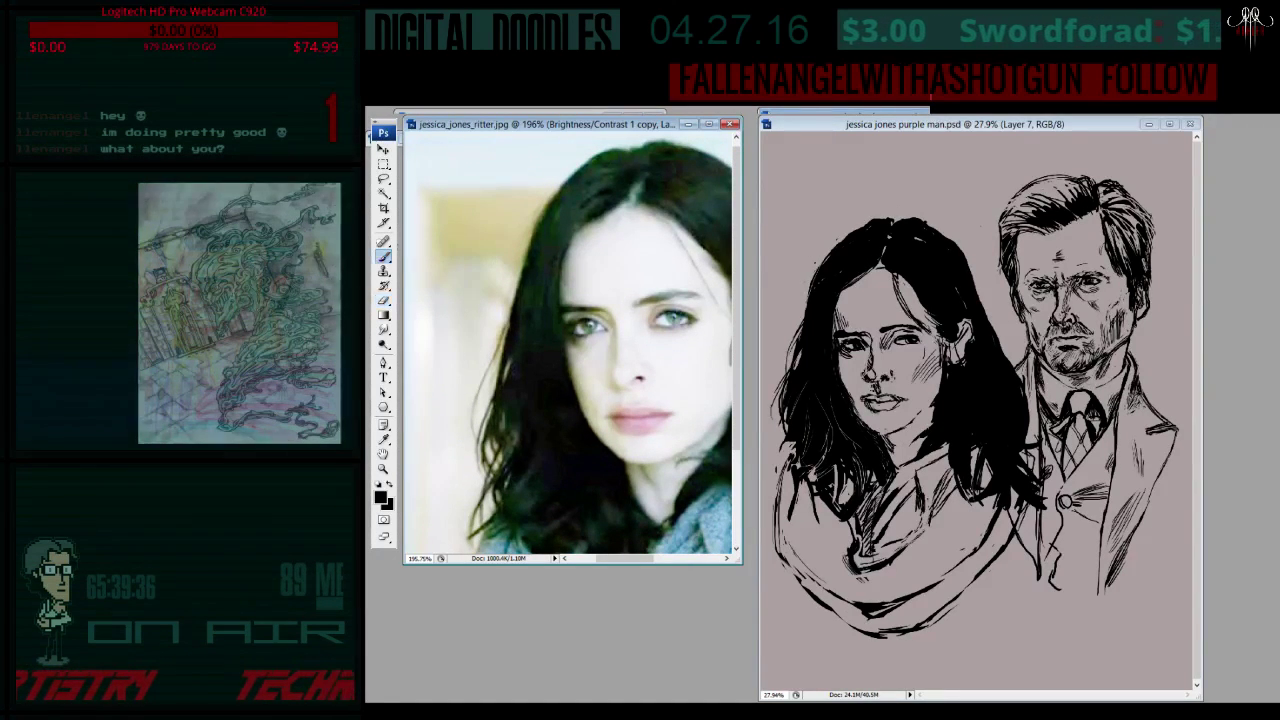
click(855, 268)
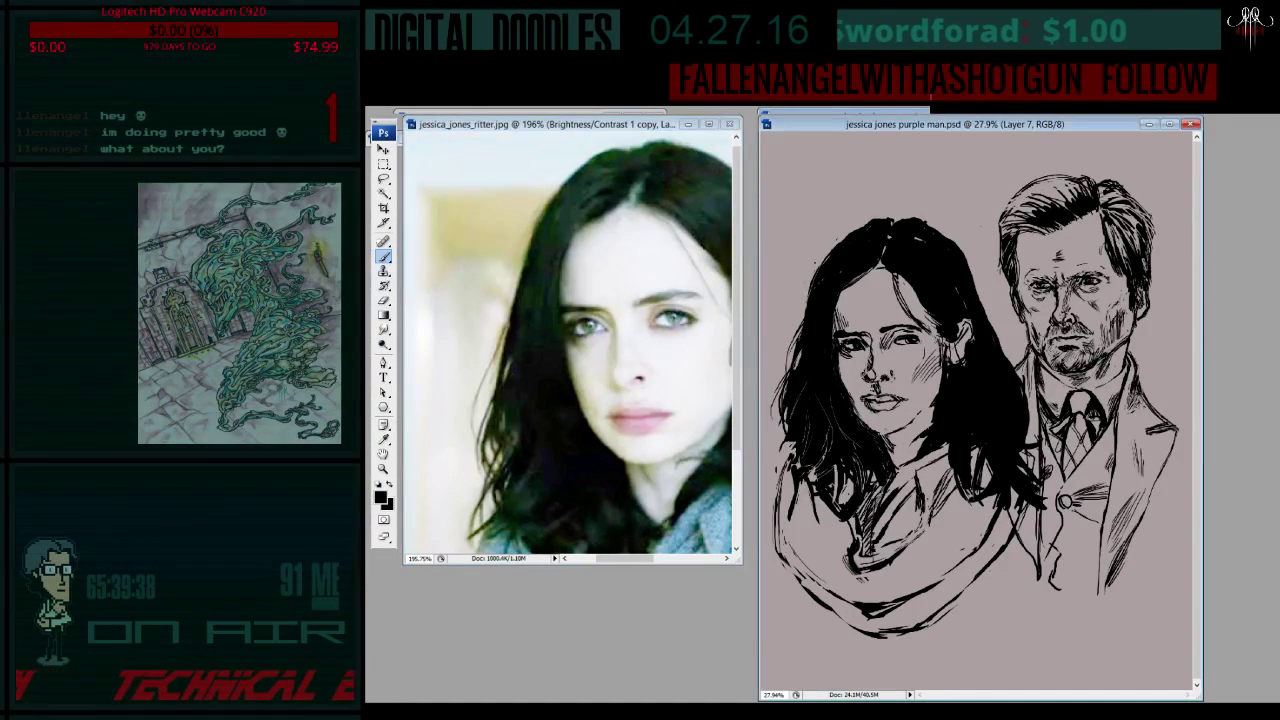
key(d)
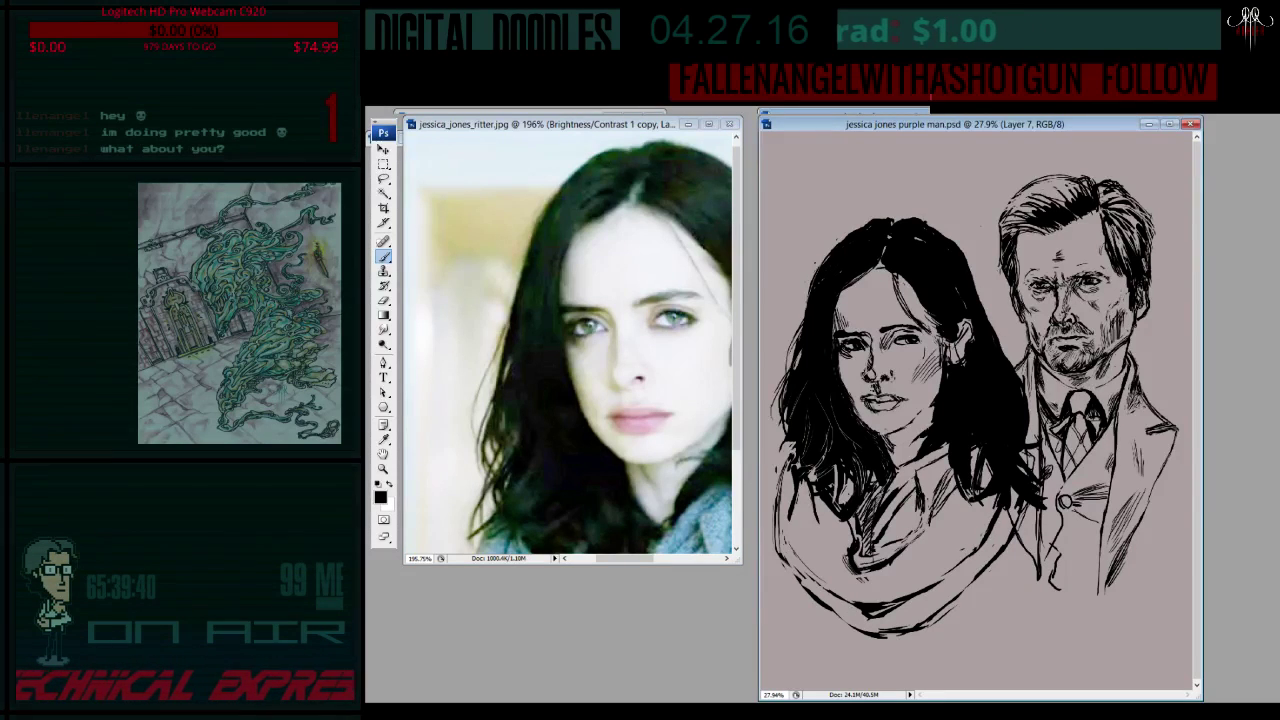
key(e)
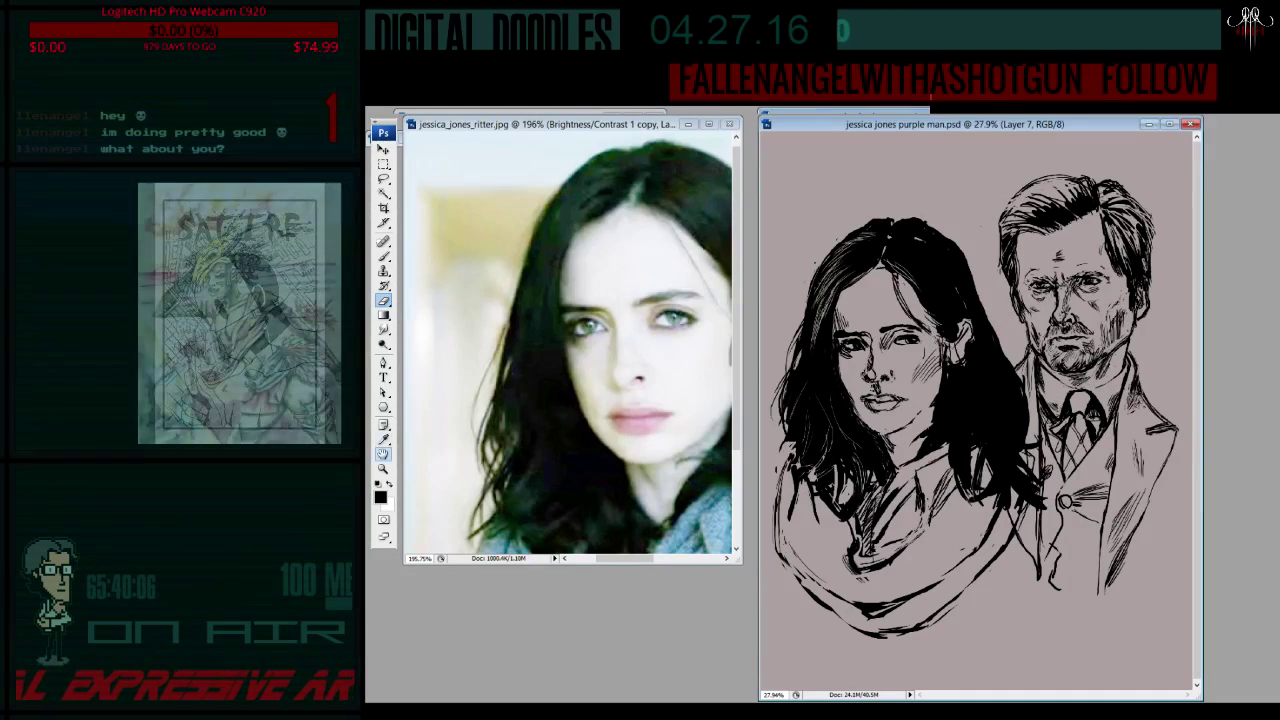
- Pan the reference photo left to centre Jessica's face in its window
key(h)
drag(587, 401, 487, 391)
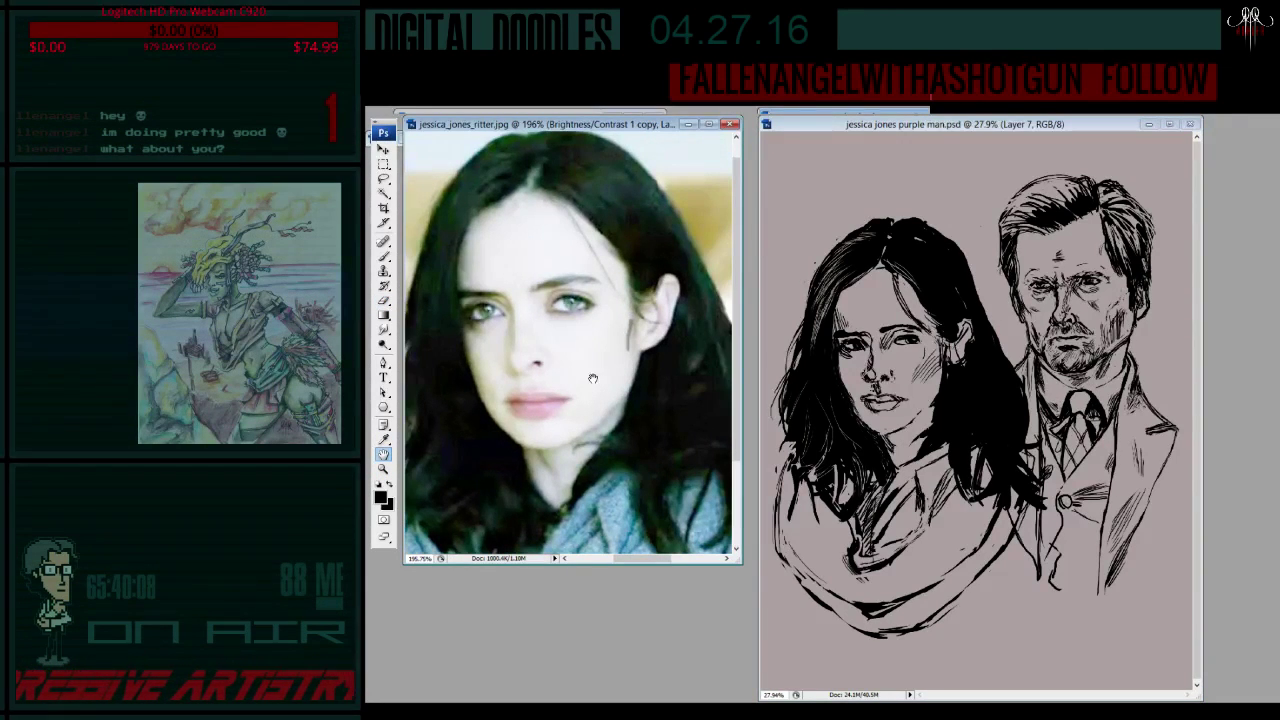
click(383, 256)
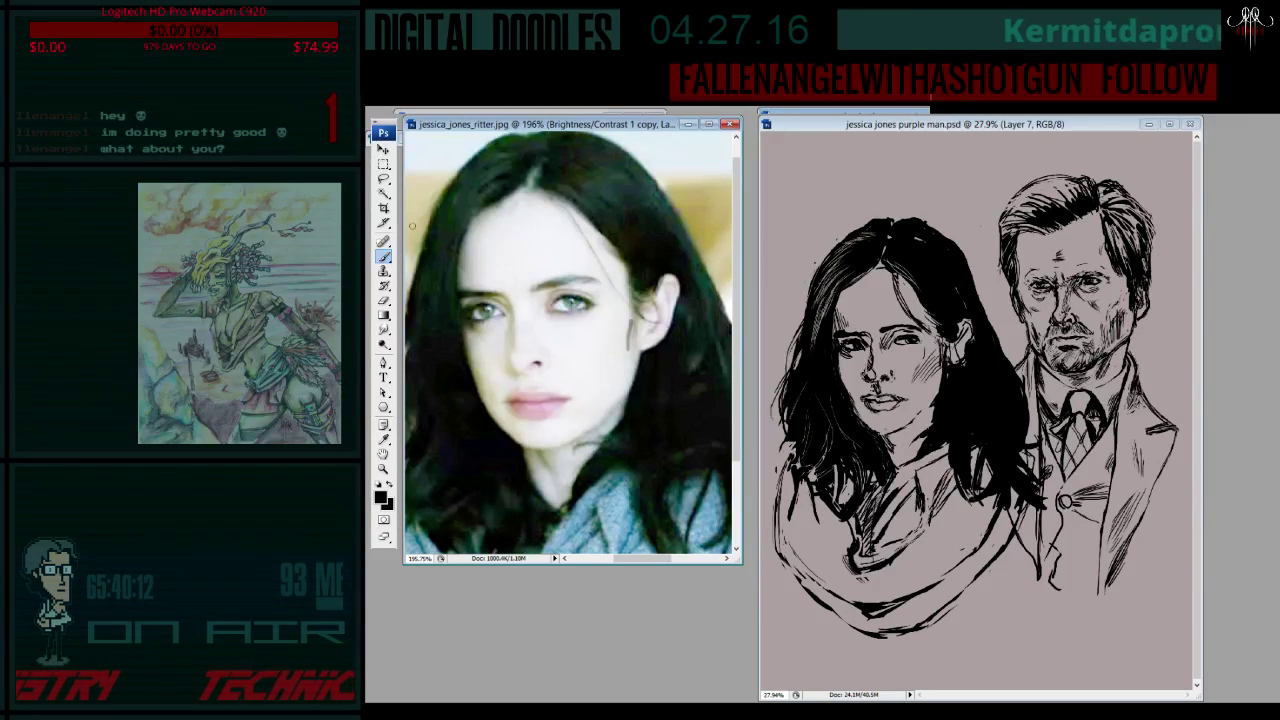
key(ctrl+Tab)
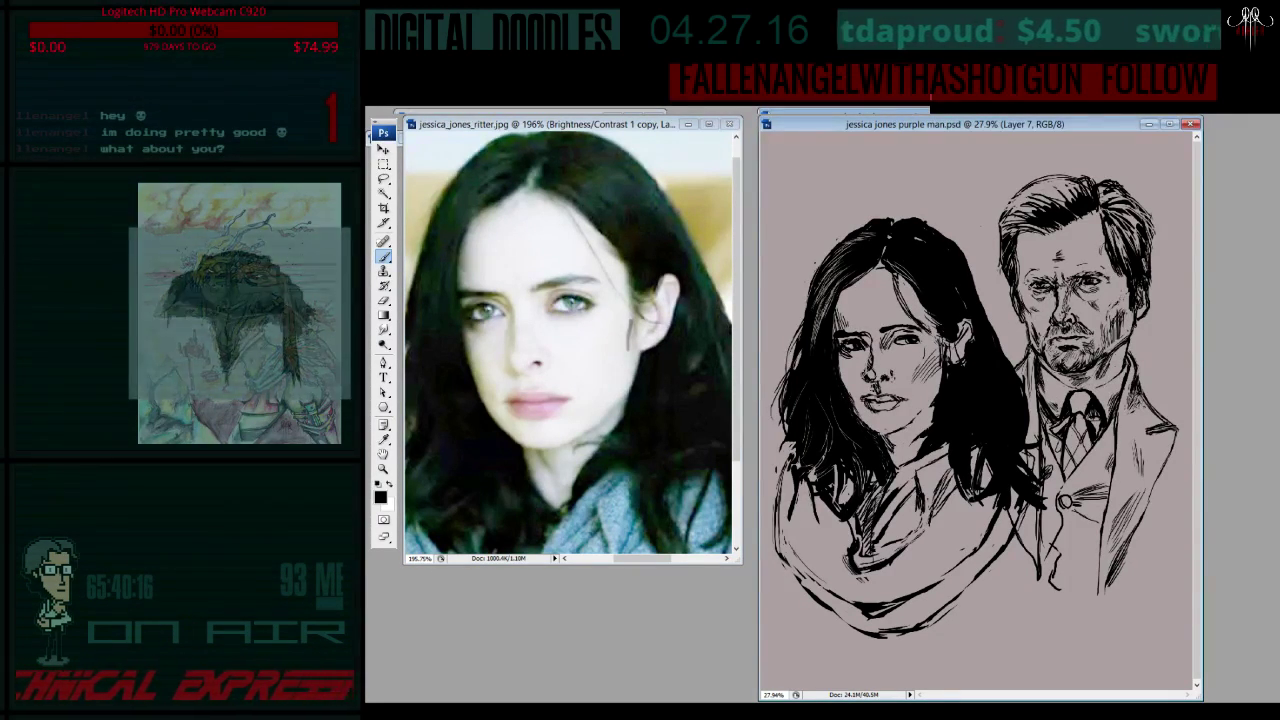
- Refine sketch lines, swapping between white and black and between Brush and Eraser
key(e)
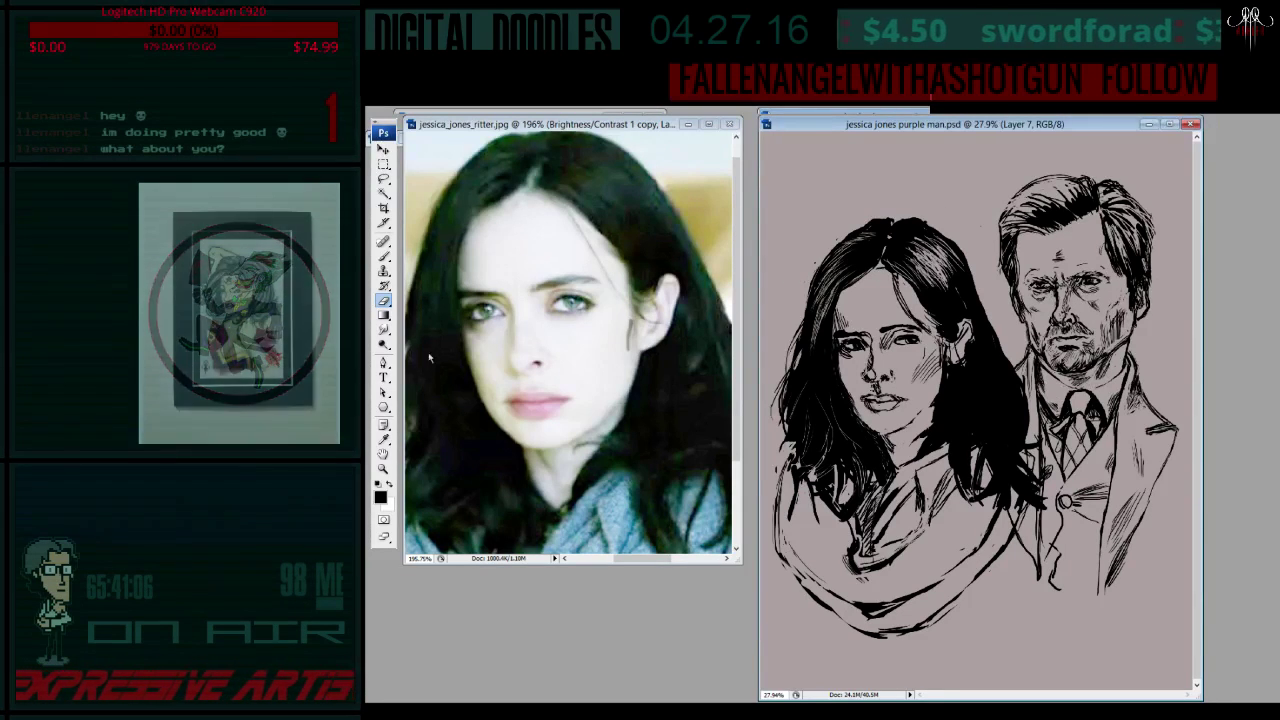
key(x)
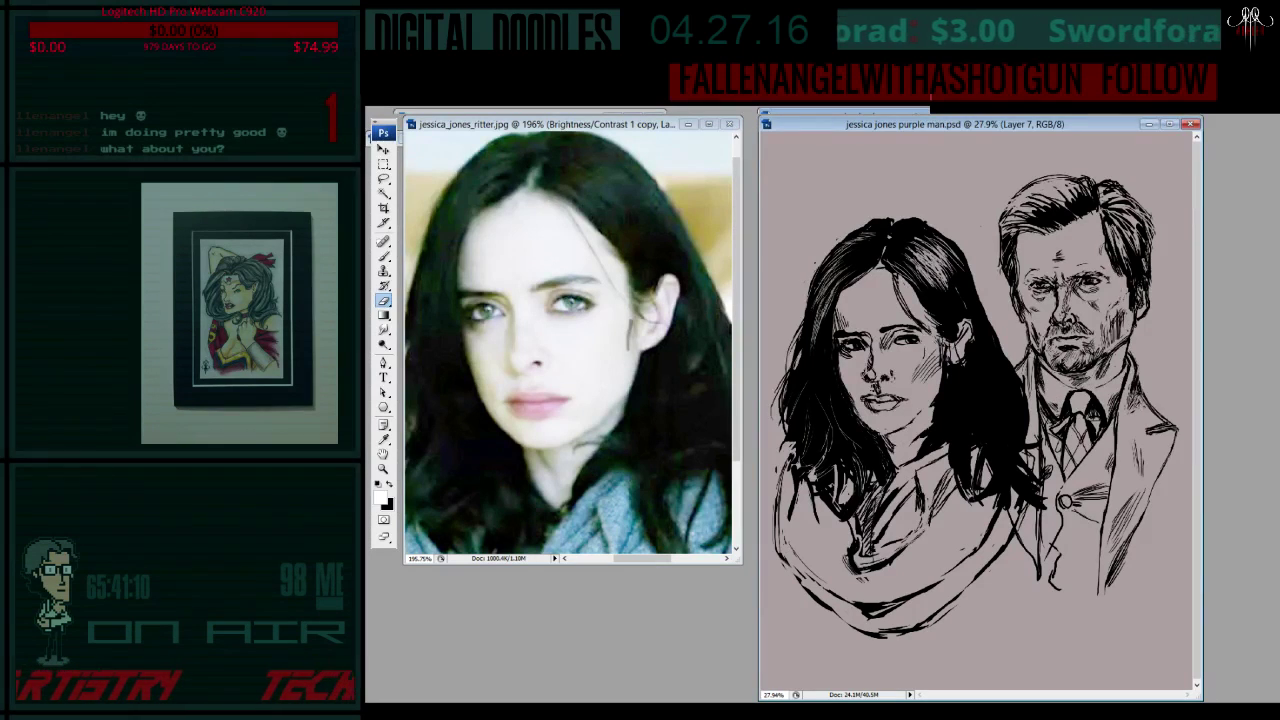
key(x)
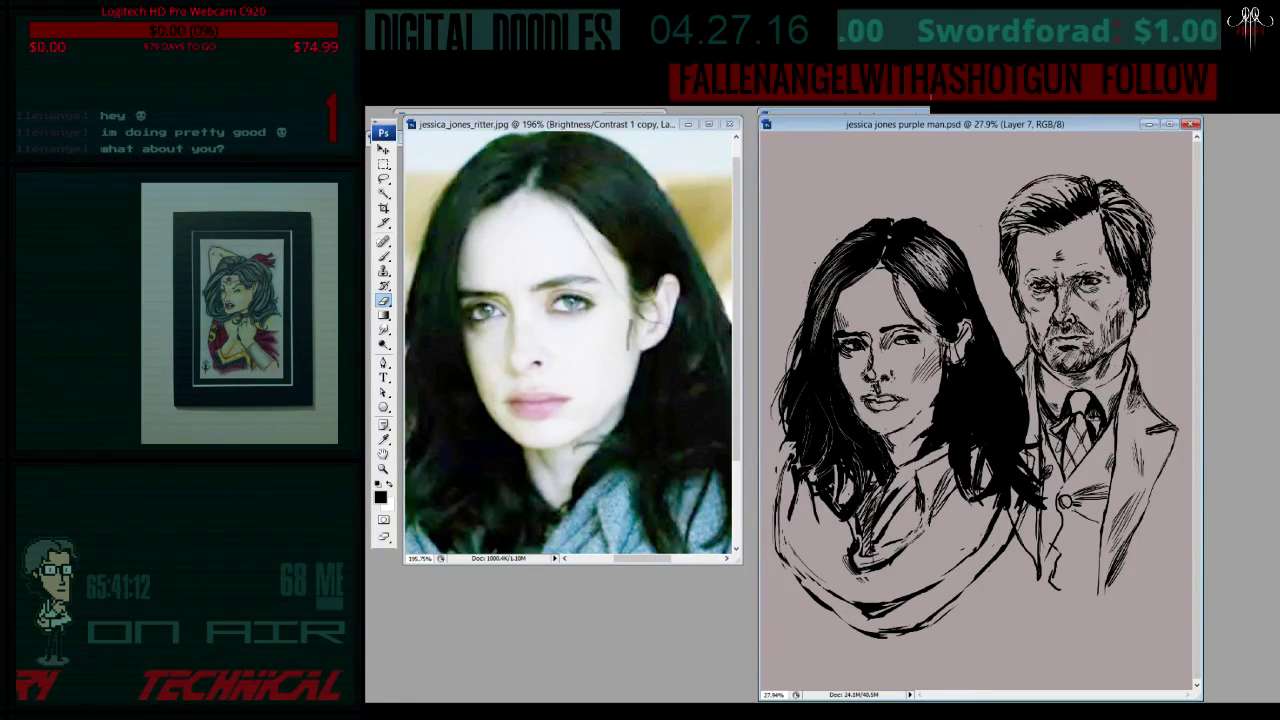
key(b)
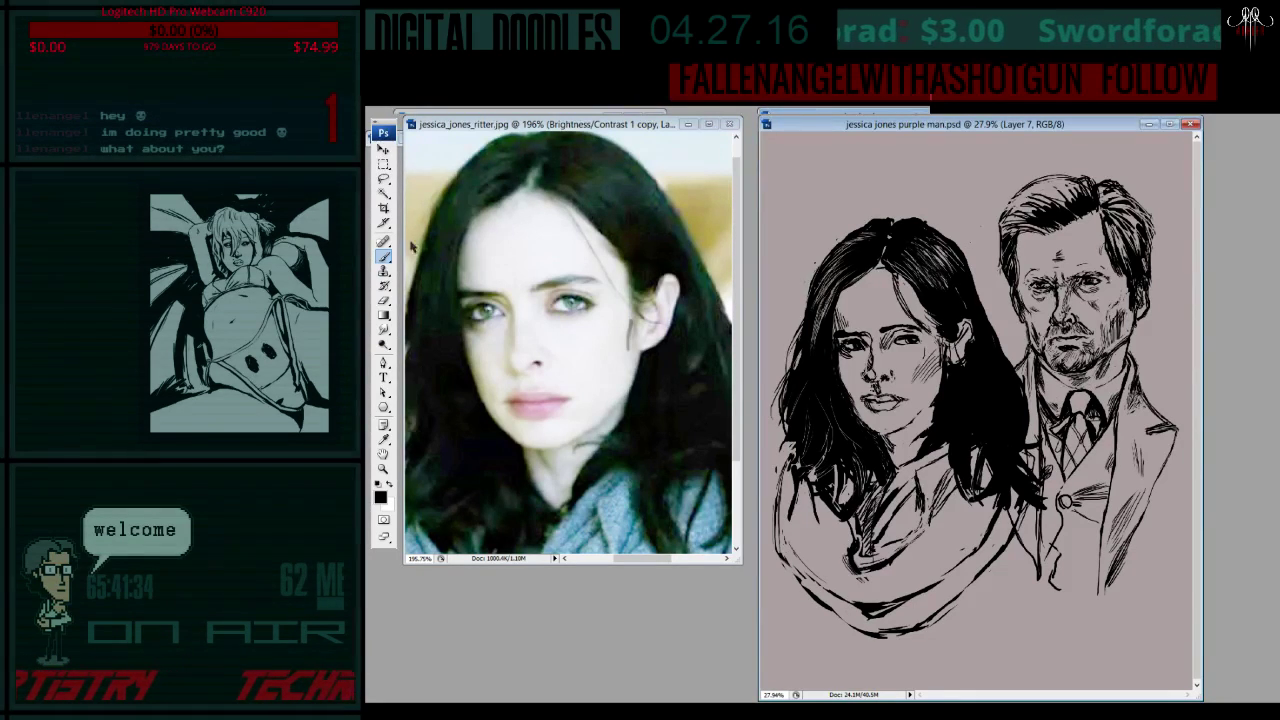
key(e)
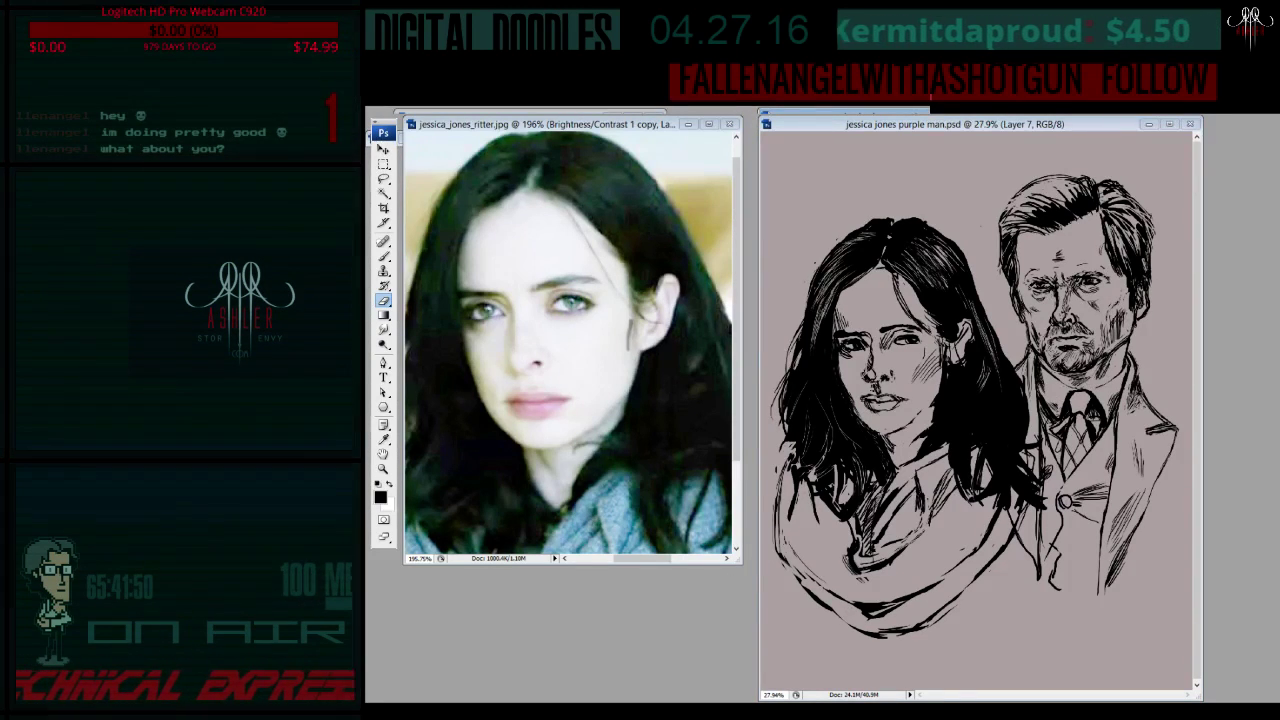
- Pan the reference photo up and left to check Jessica's scarf
key(h)
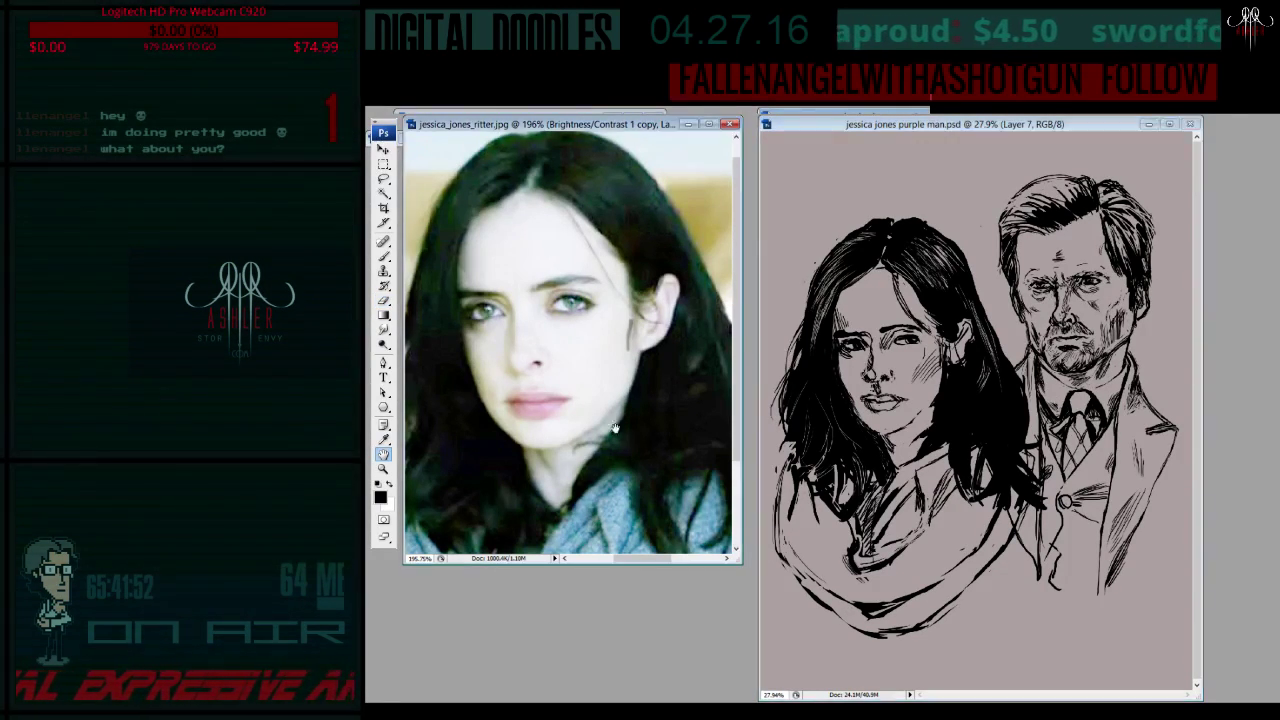
drag(678, 405, 592, 355)
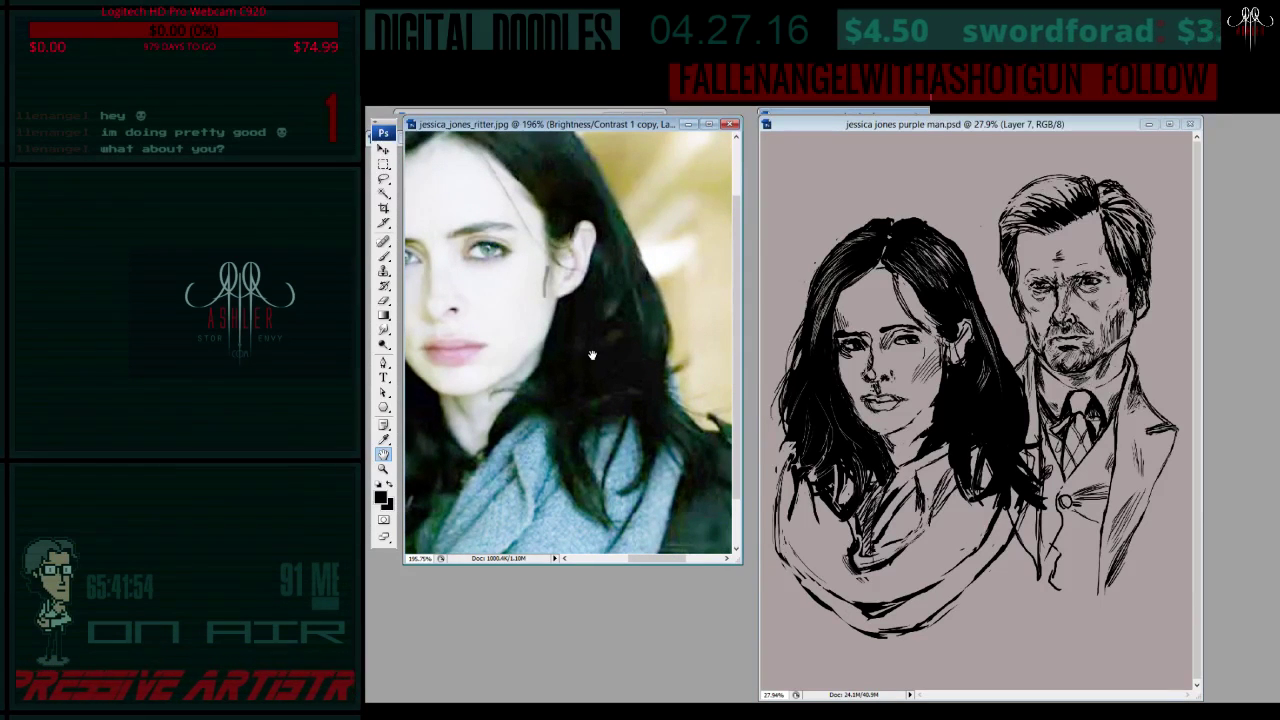
key(b)
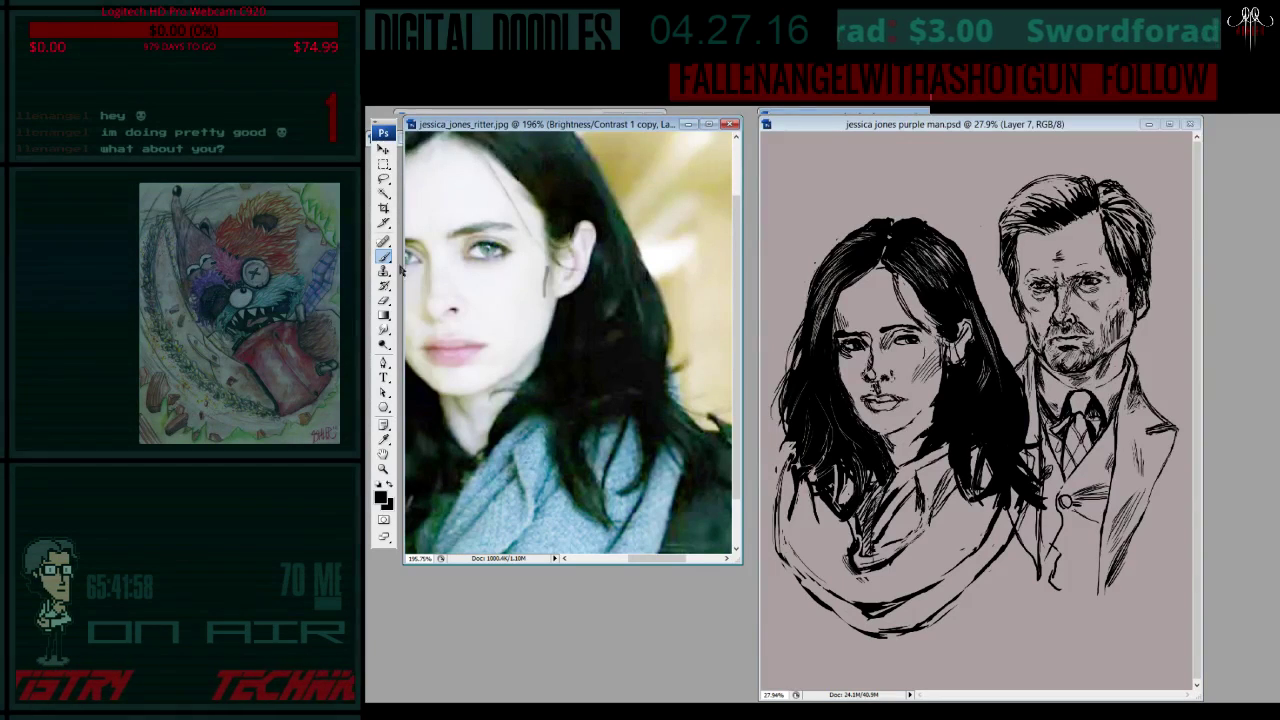
click(384, 300)
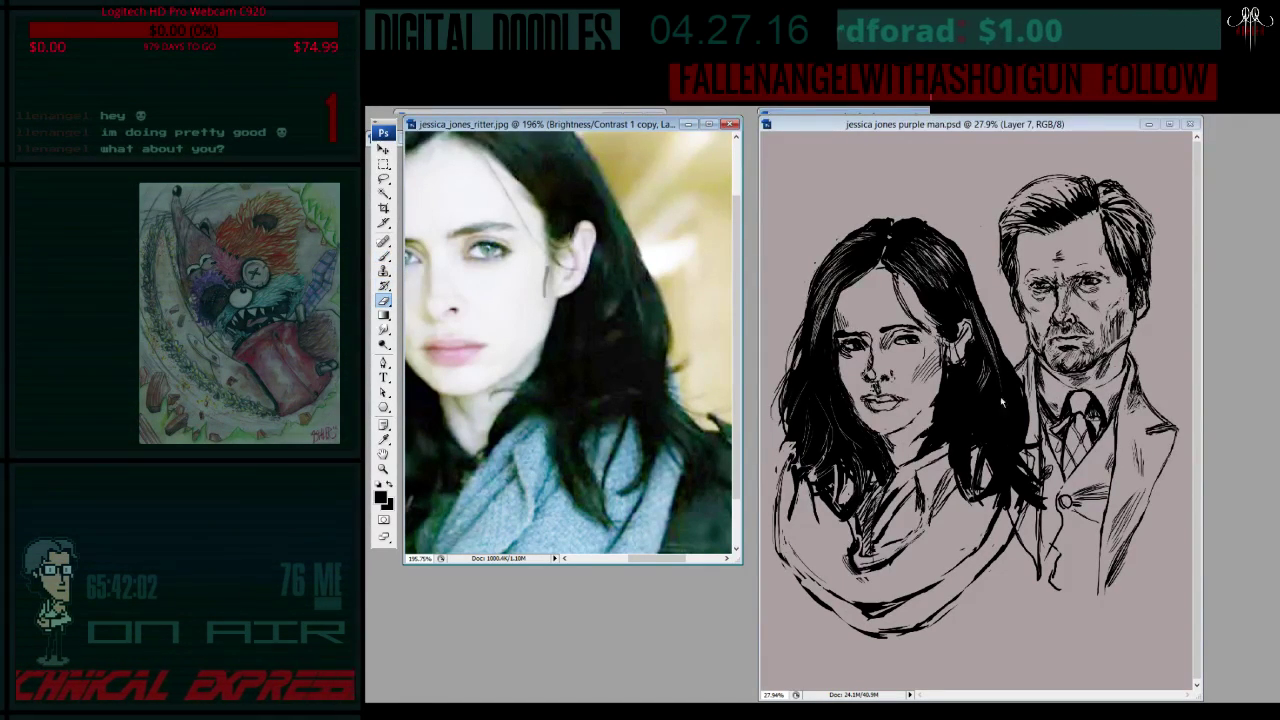
click(384, 256)
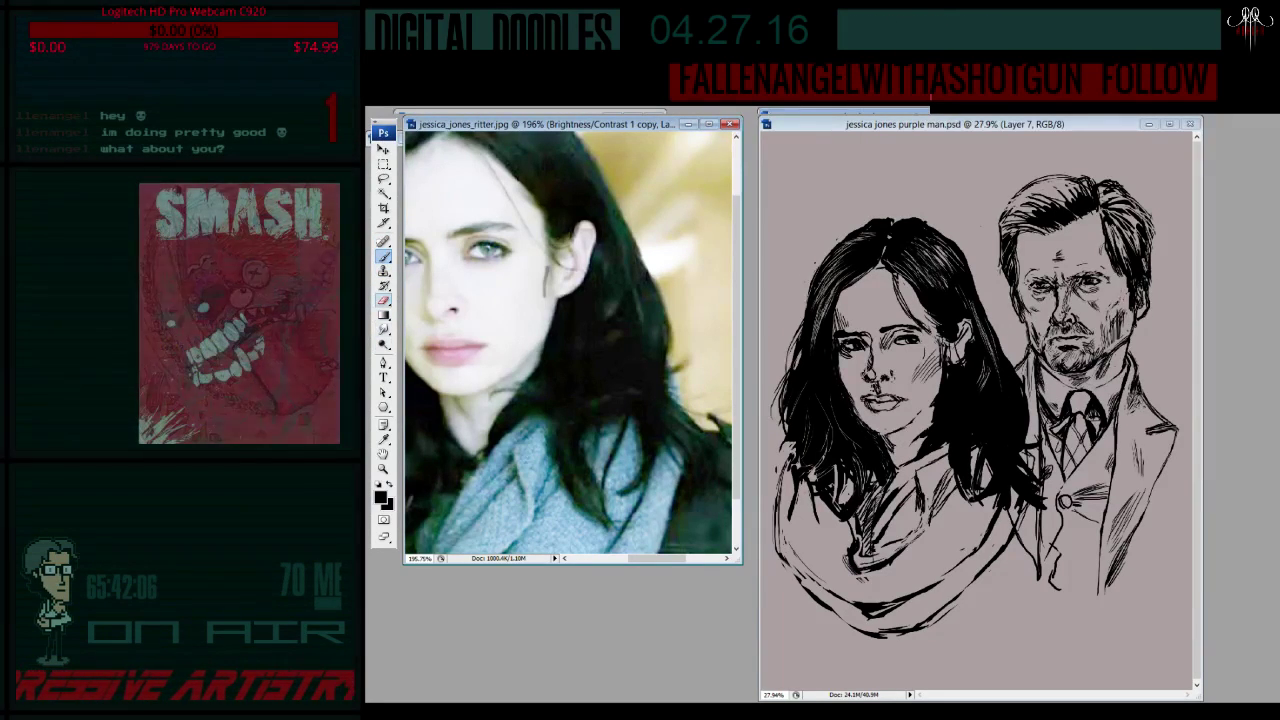
key(e)
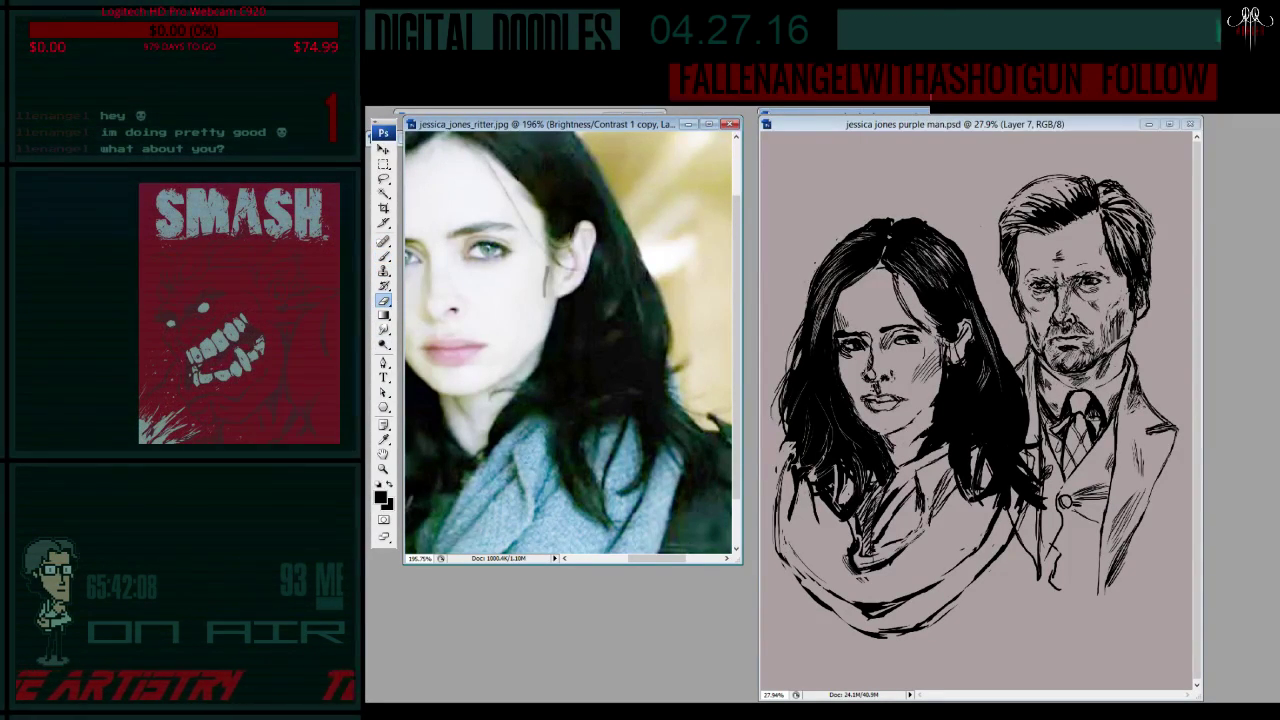
key(ctrl+Tab)
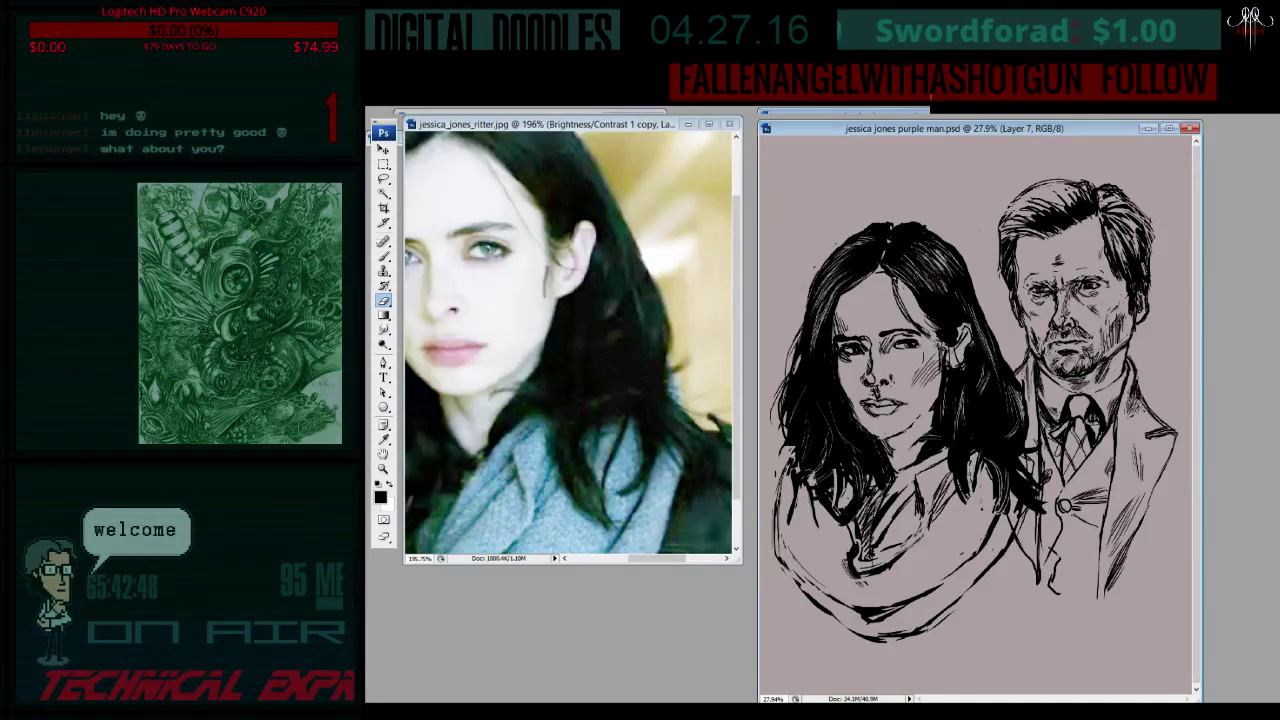
- Refine the portraits' ink lines using Brush, History Brush and Eraser
key(b)
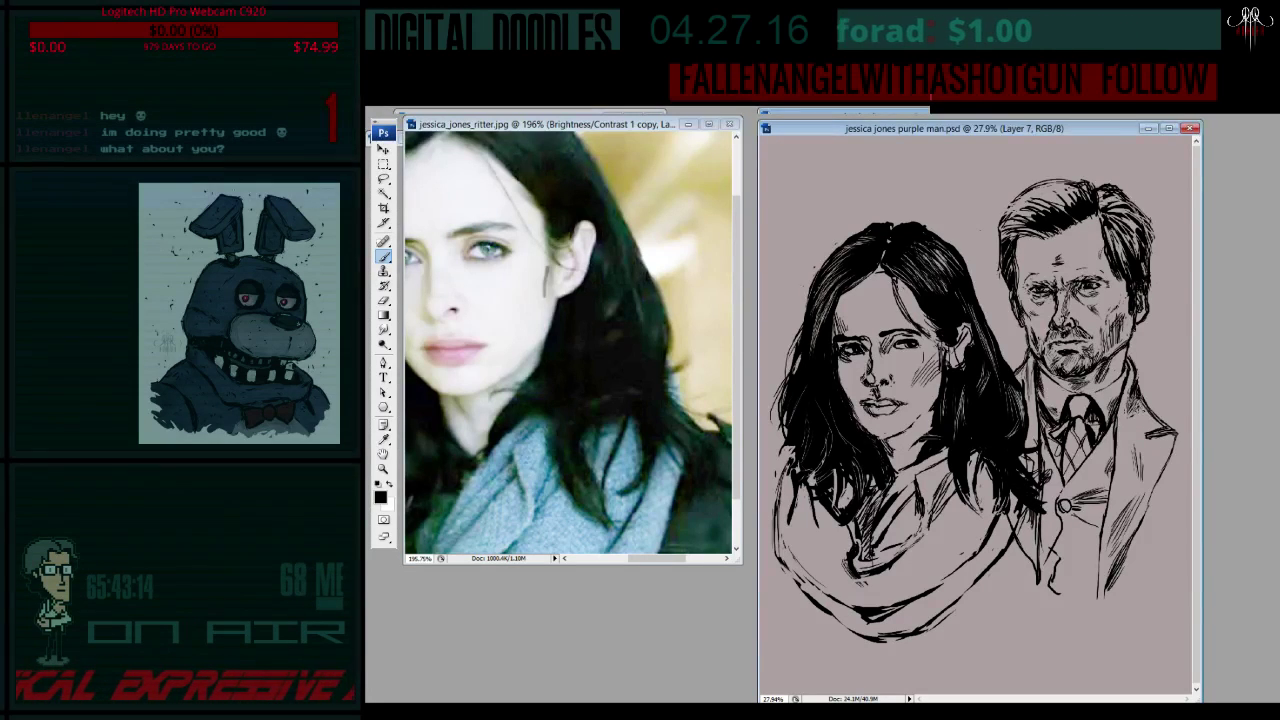
key(y)
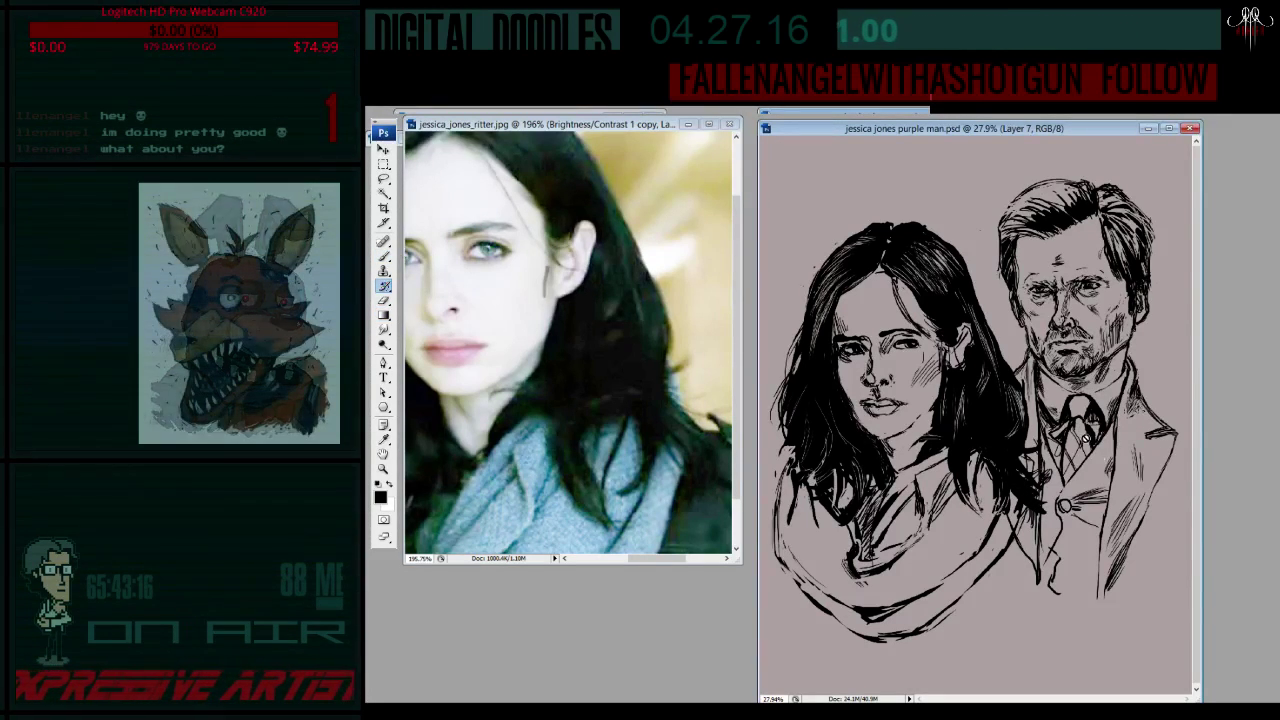
key(e)
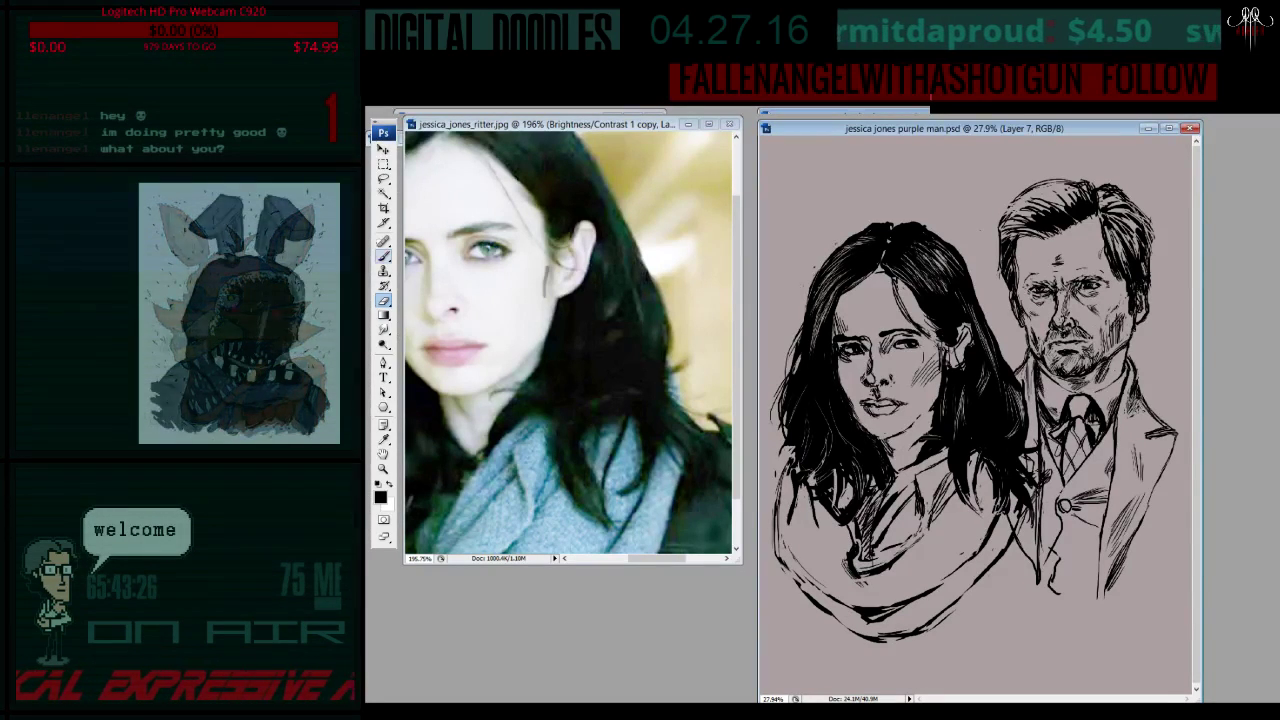
key(b)
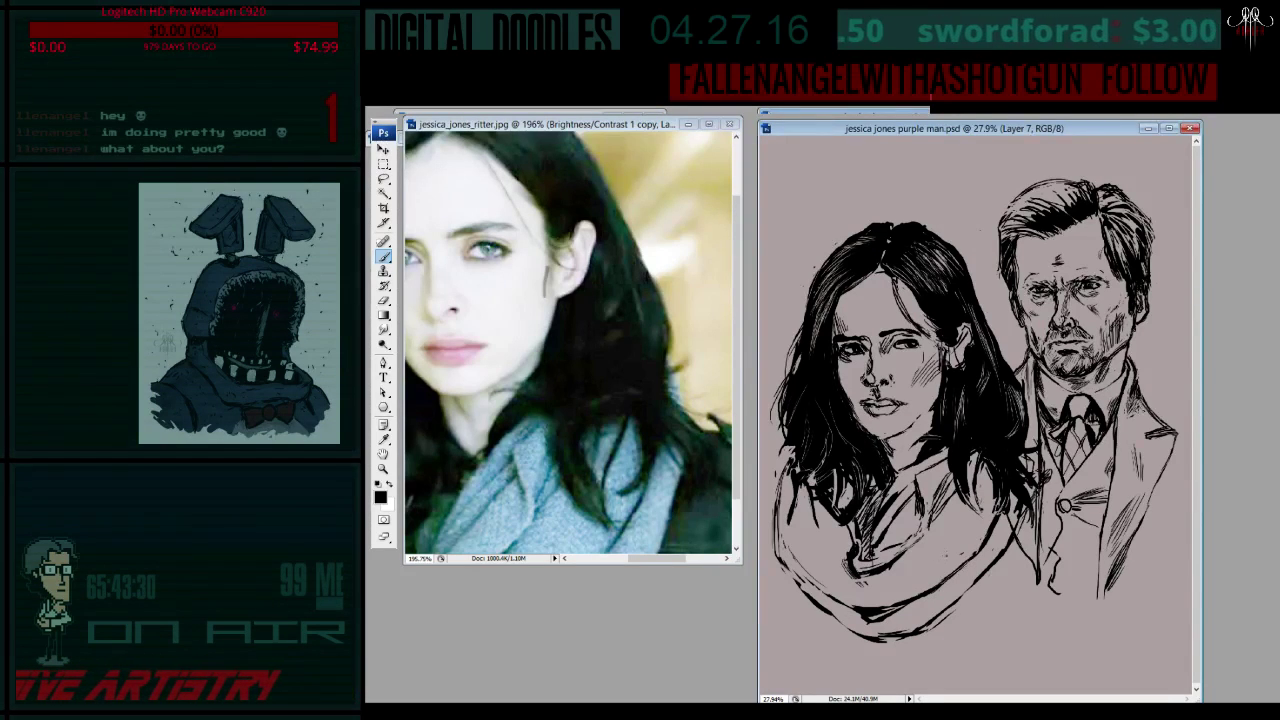
scroll(741, 504, down, 2)
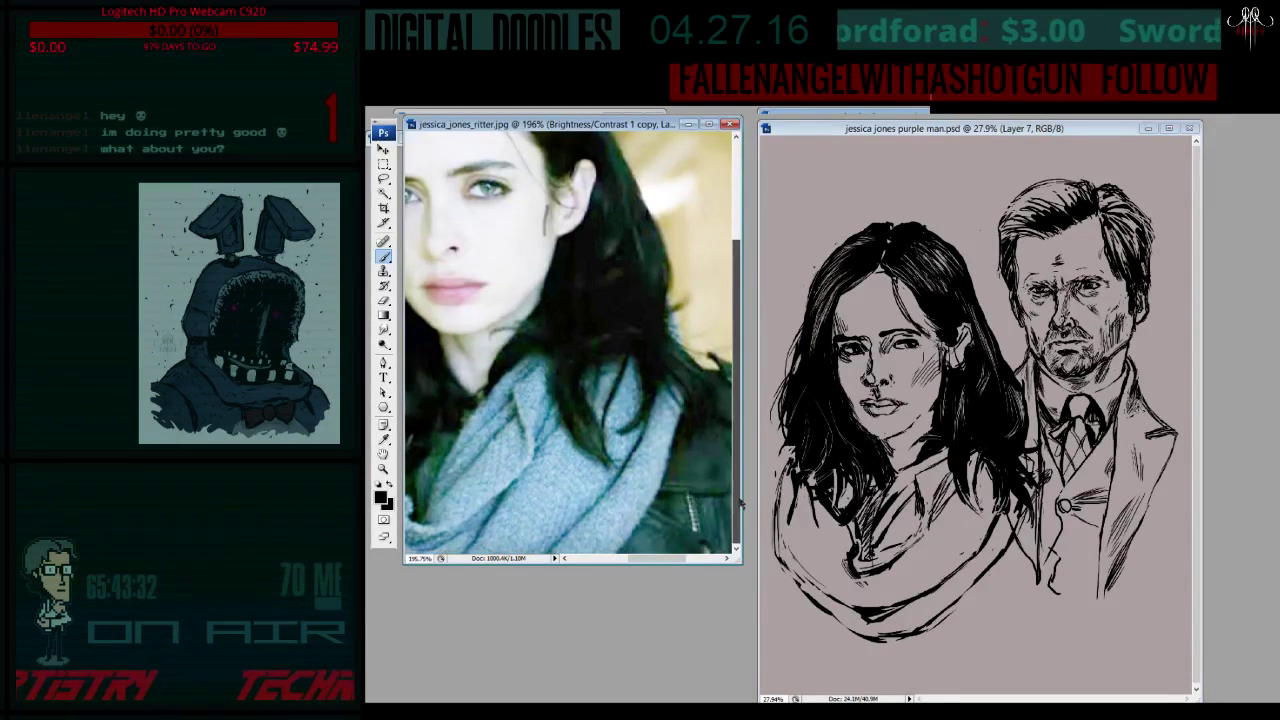
click(964, 568)
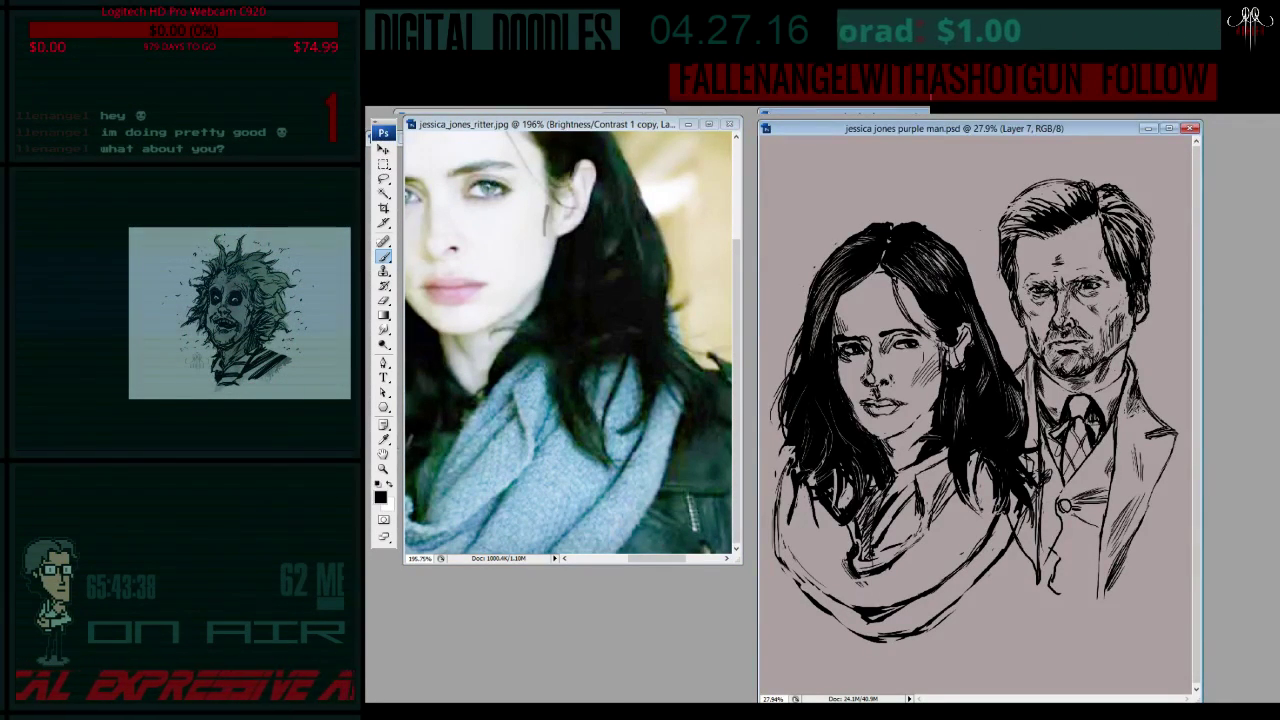
- Maximise the reference photo, view it at 100%, and resize its window beside the drawing
key(z)
click(628, 400)
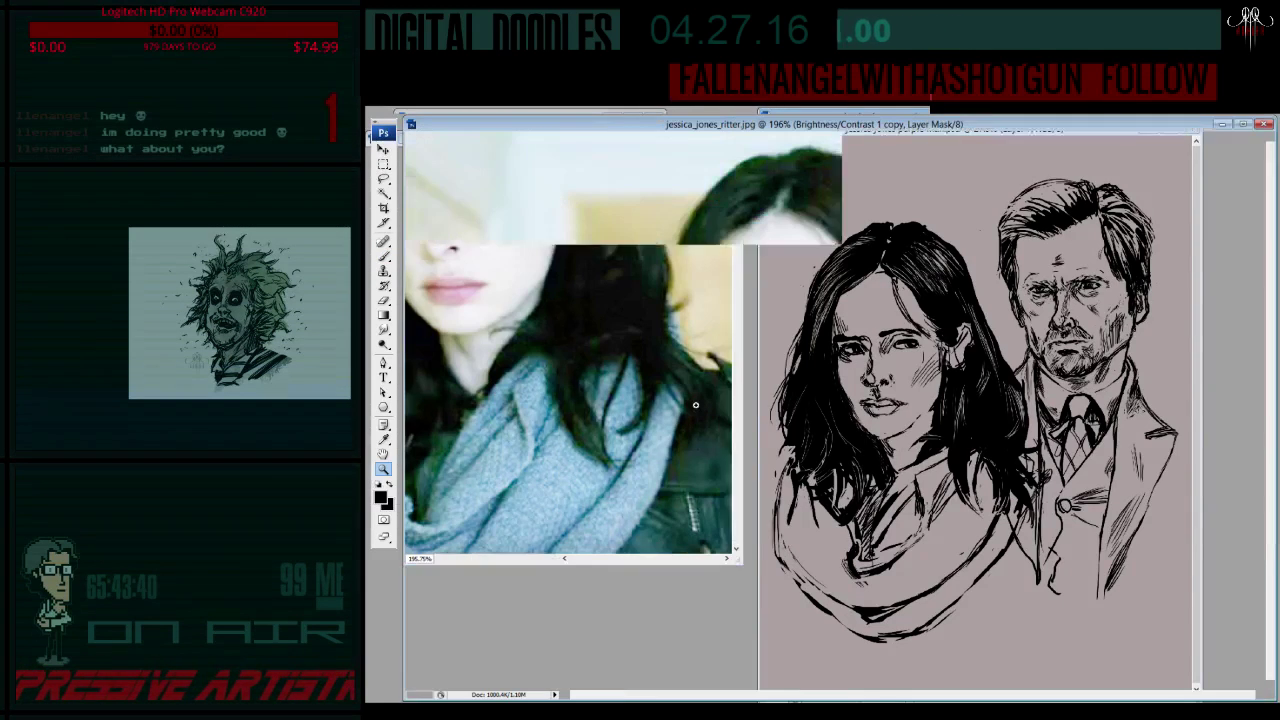
key(ctrl+F10)
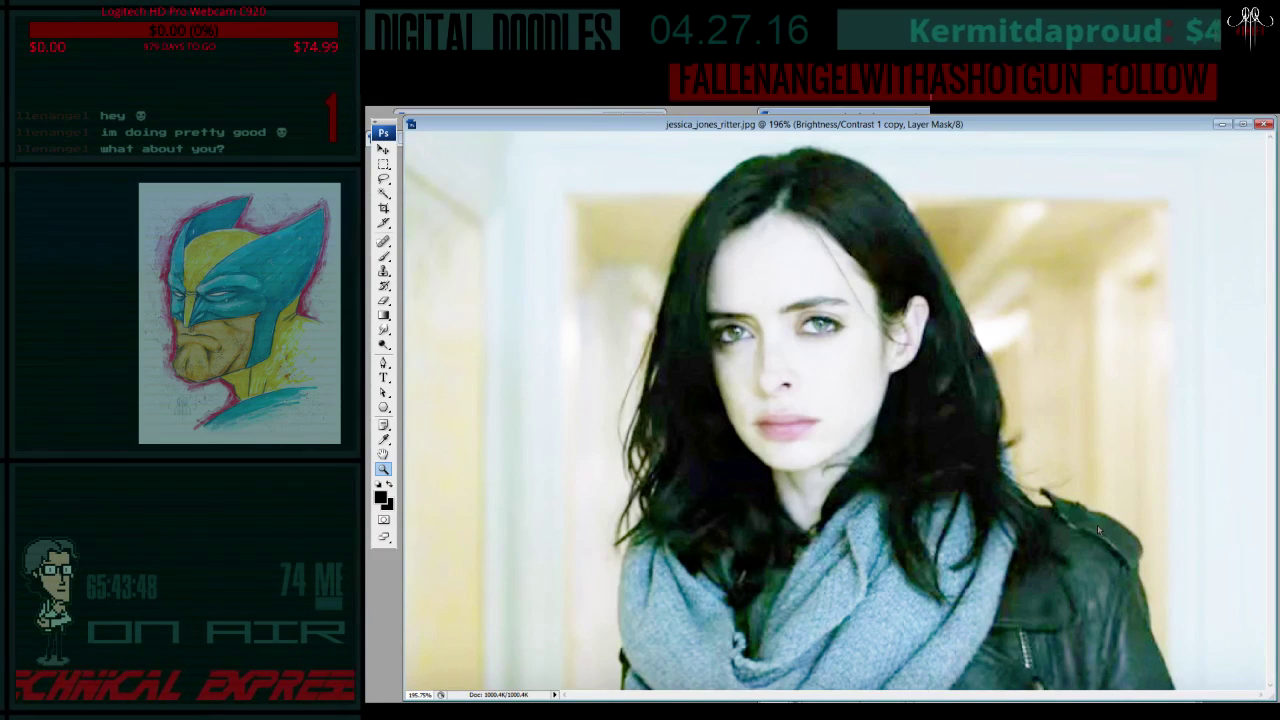
key(ctrl+alt+0)
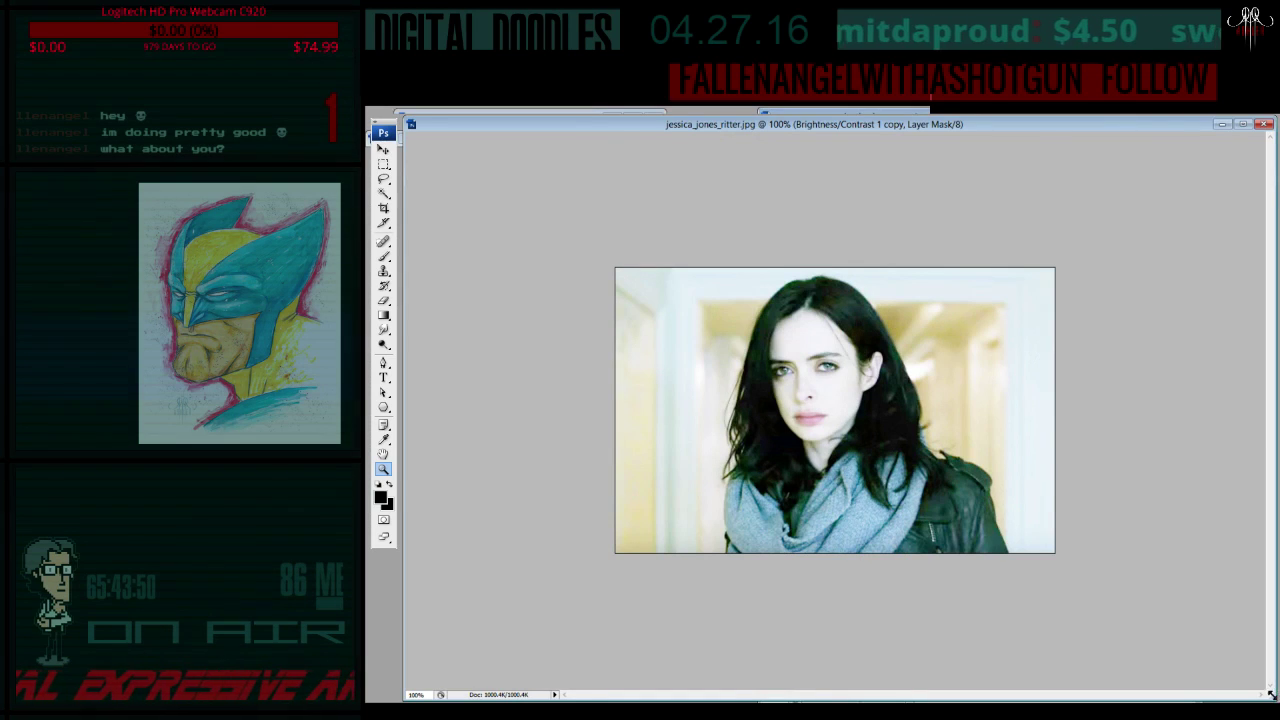
drag(1270, 693, 706, 575)
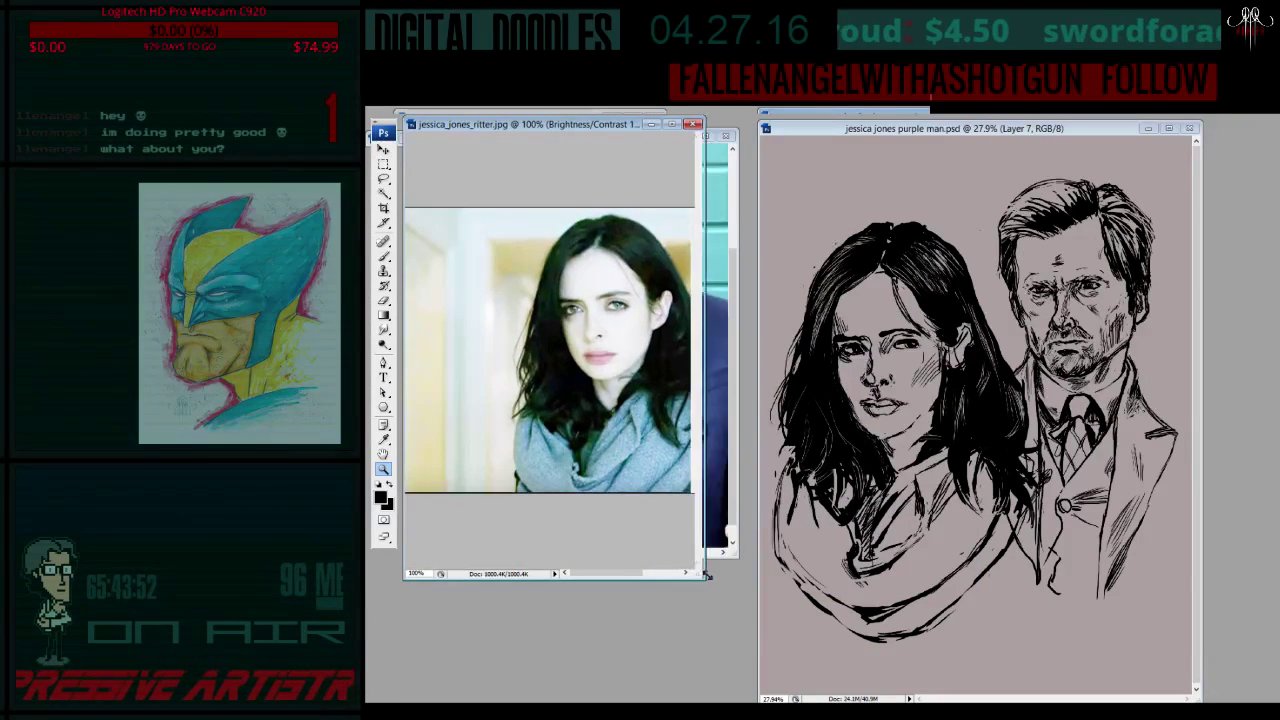
drag(707, 575, 724, 584)
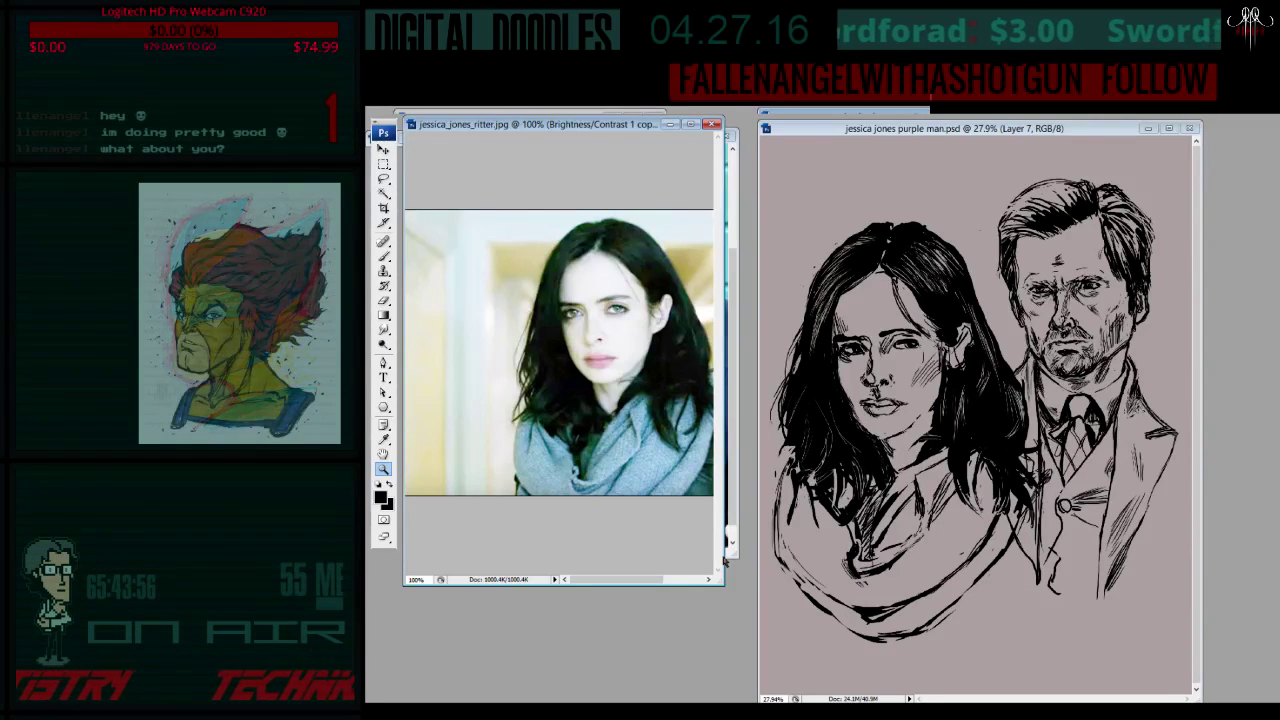
- Touch up ink lines, briefly switching to Layer 9 and back to Layer 7
key(b)
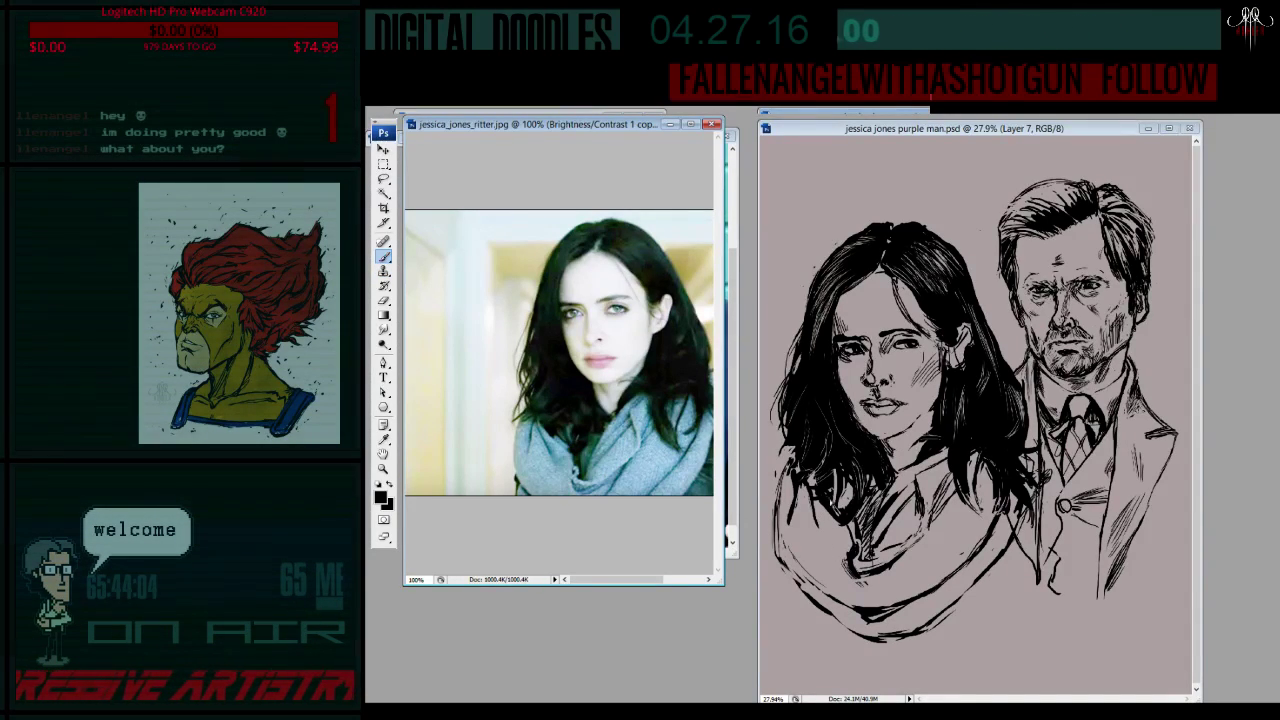
click(833, 539)
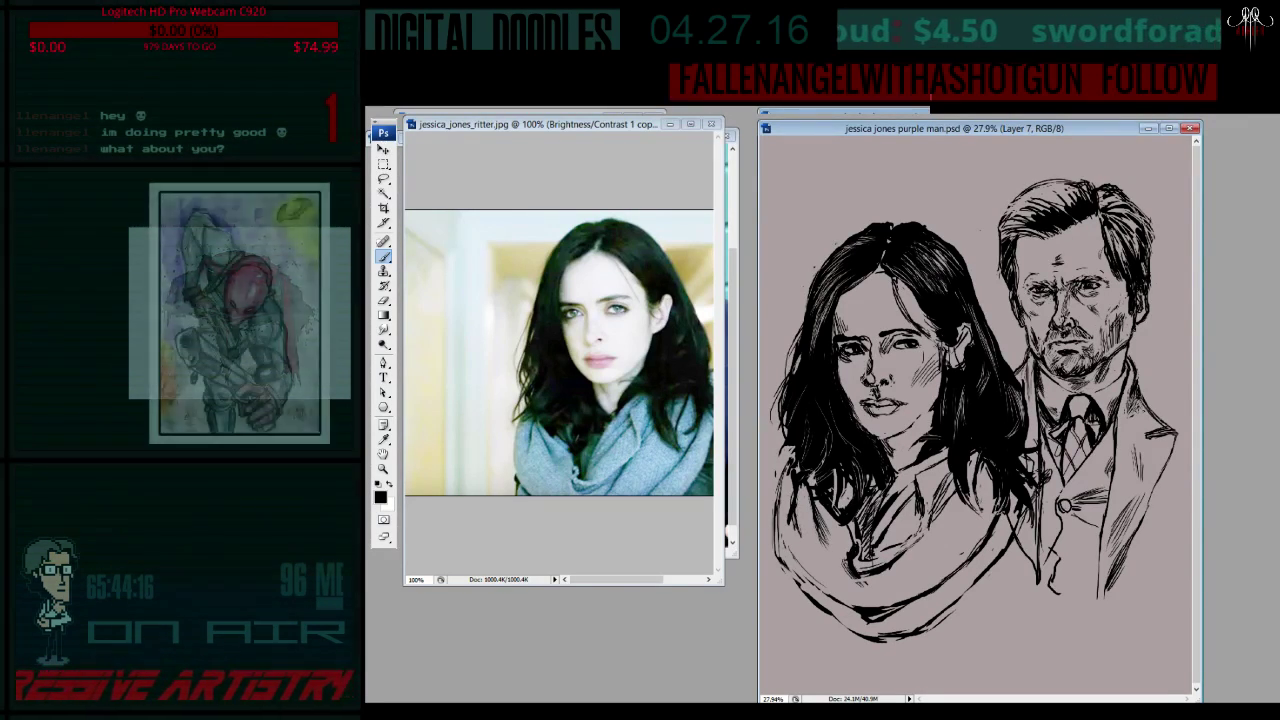
key(e)
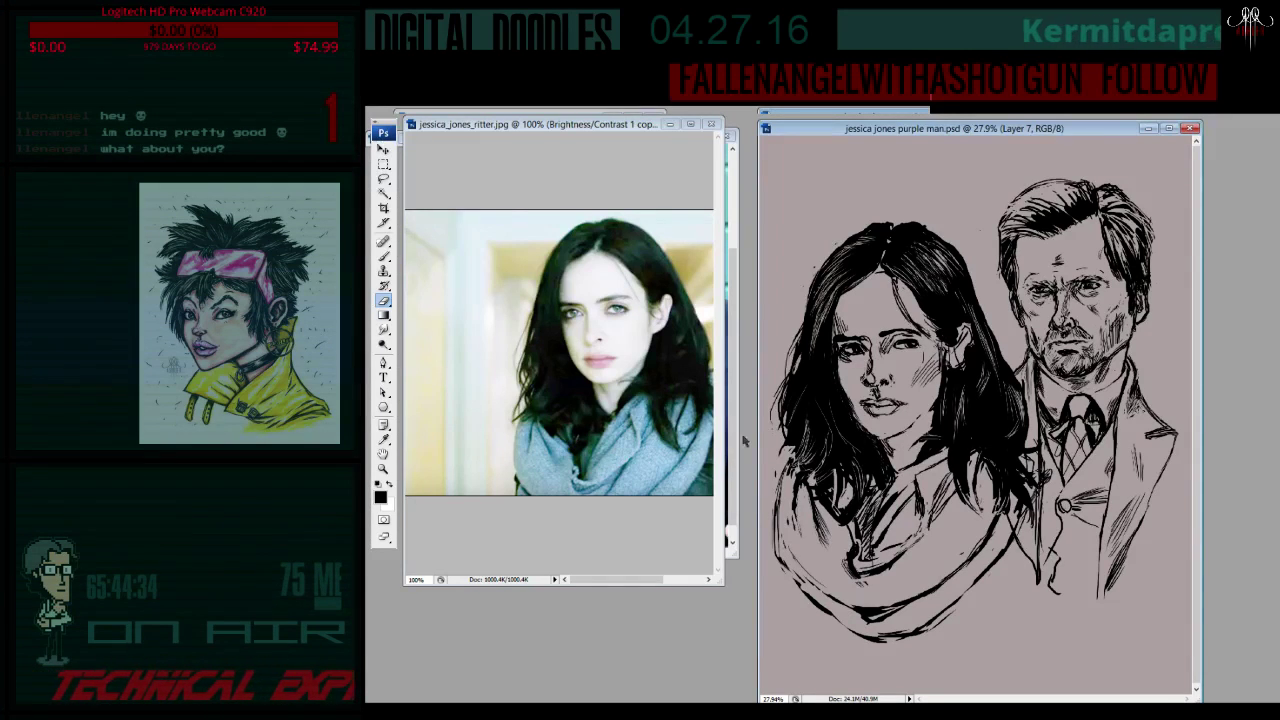
click(384, 257)
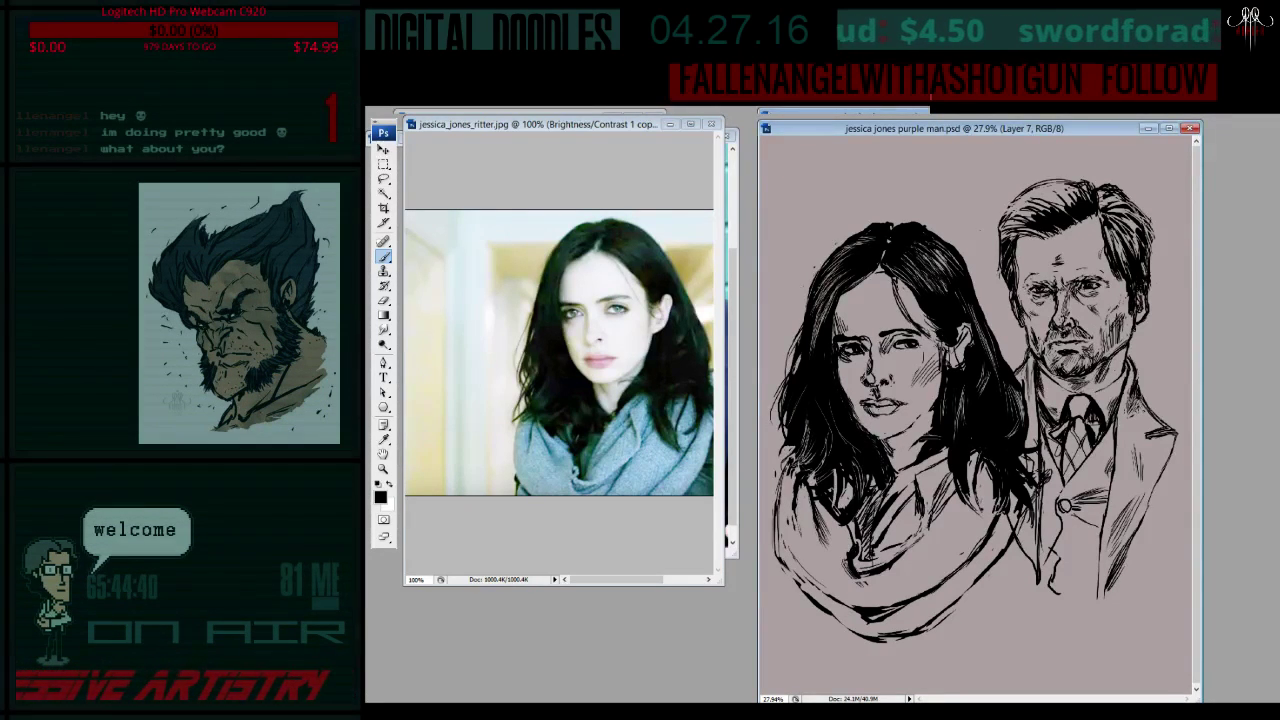
key(ctrl+shift+alt+n)
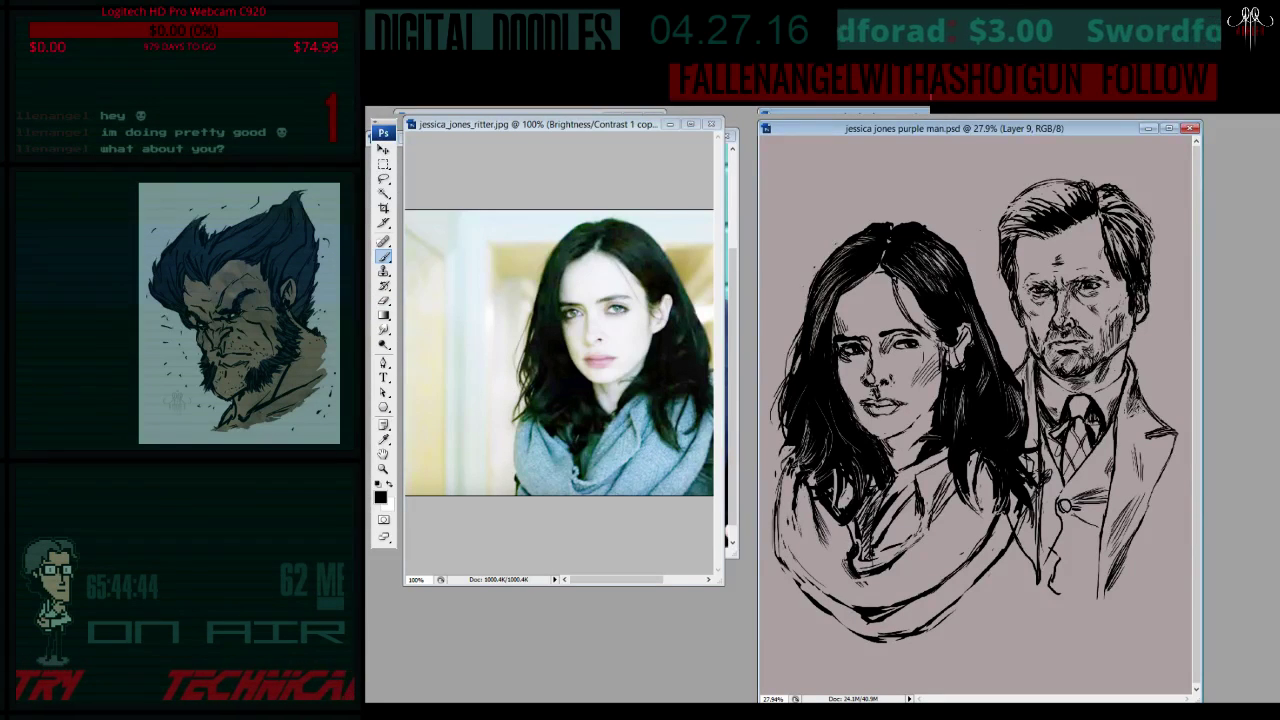
key(ctrl+z)
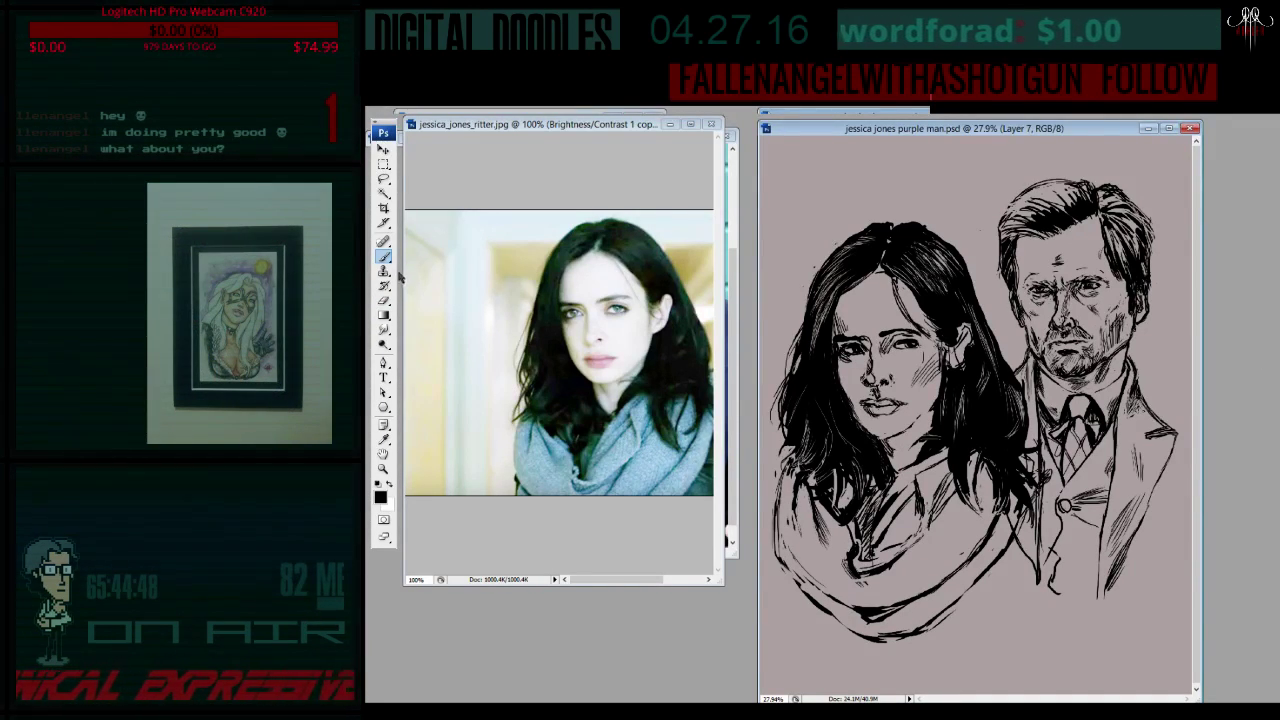
- Erase stray ink, then zoom in slightly on the drawing
click(383, 299)
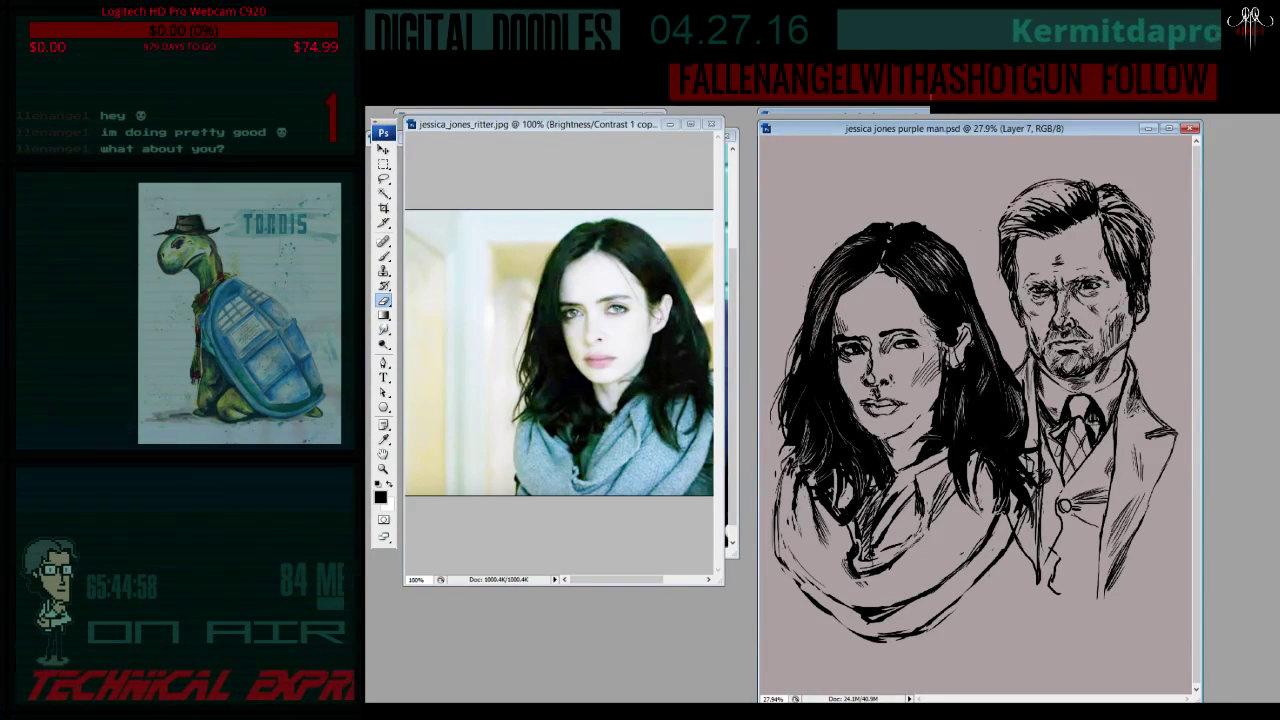
key(b)
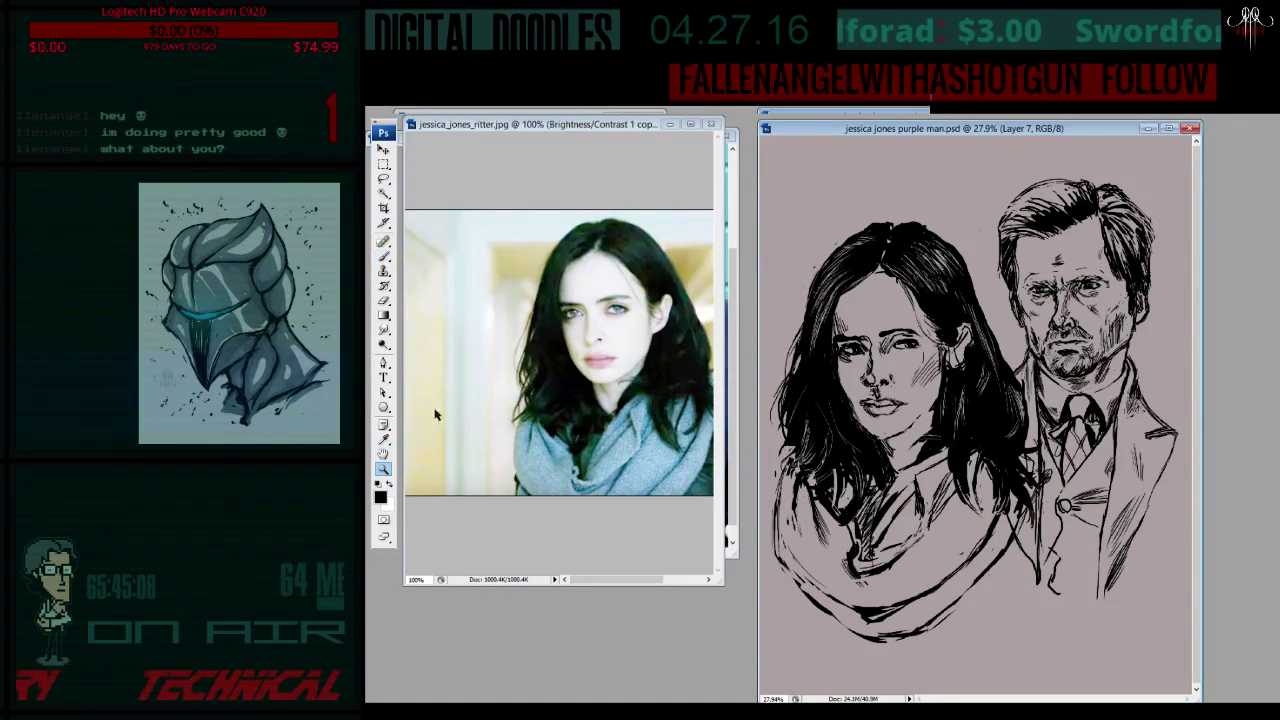
click(383, 468)
click(888, 421)
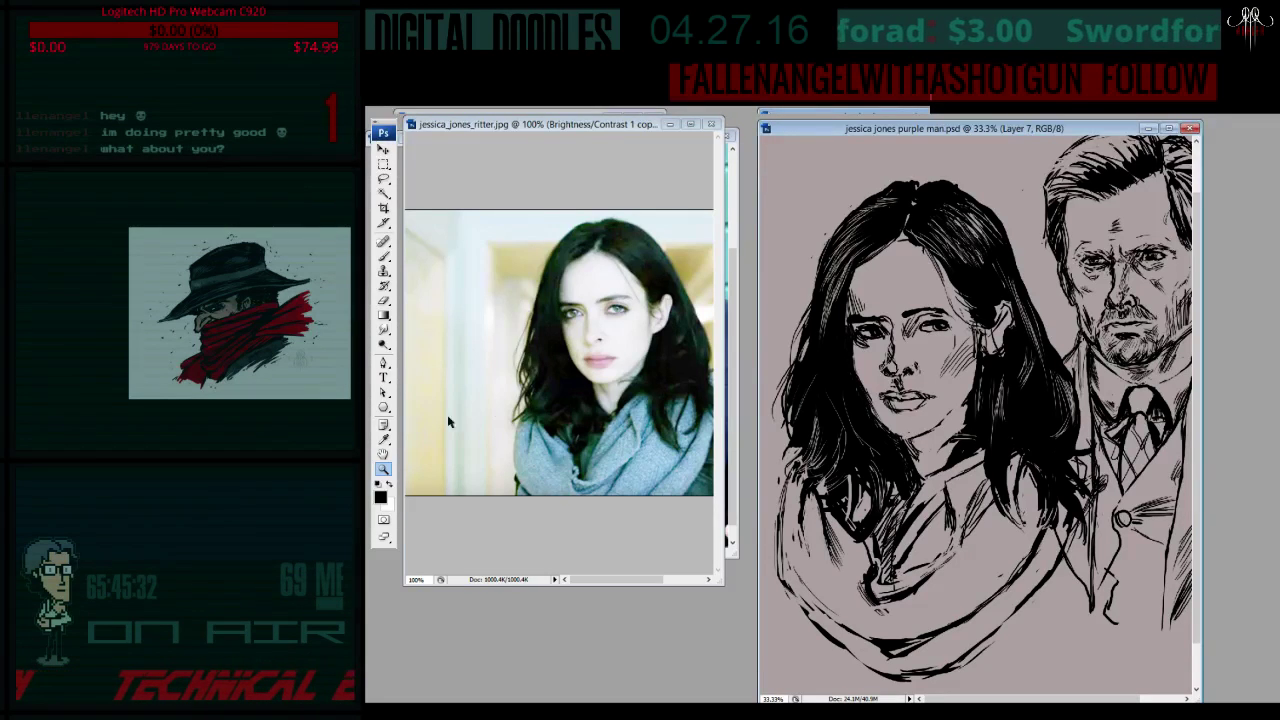
- Zoom the reference to 200% and erase small strokes near Jessica's right cheek
click(614, 386)
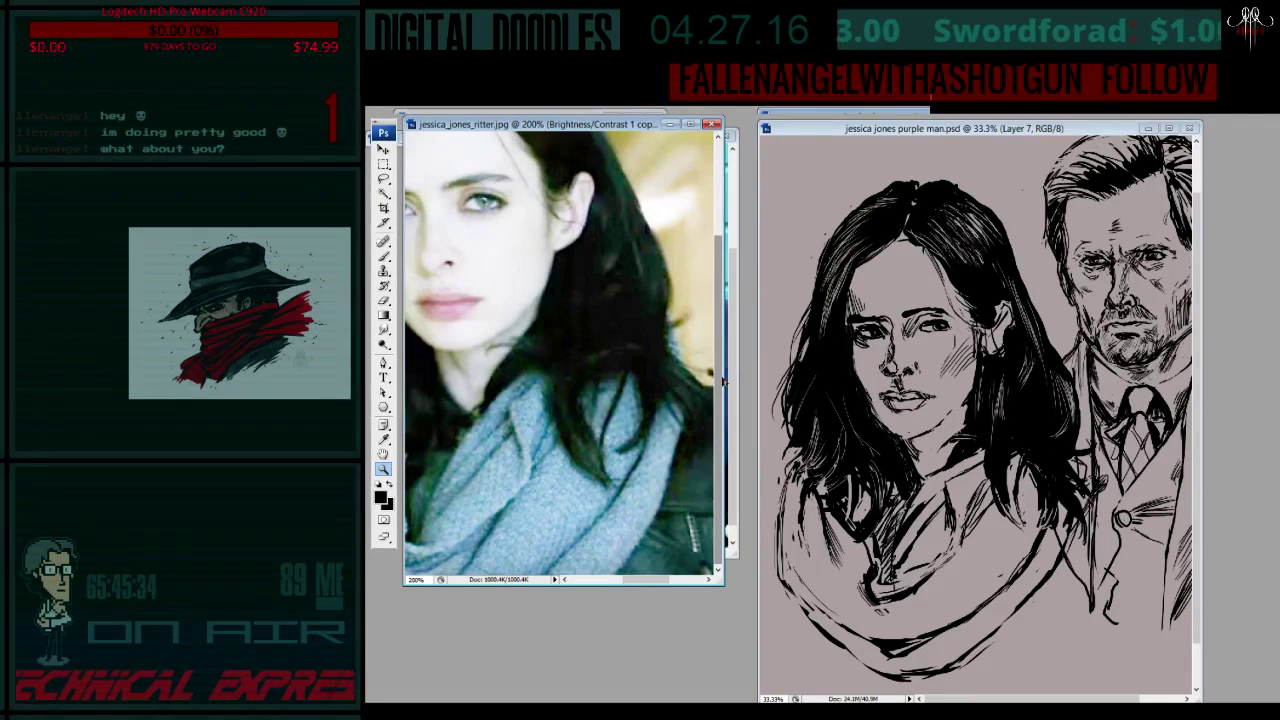
key(b)
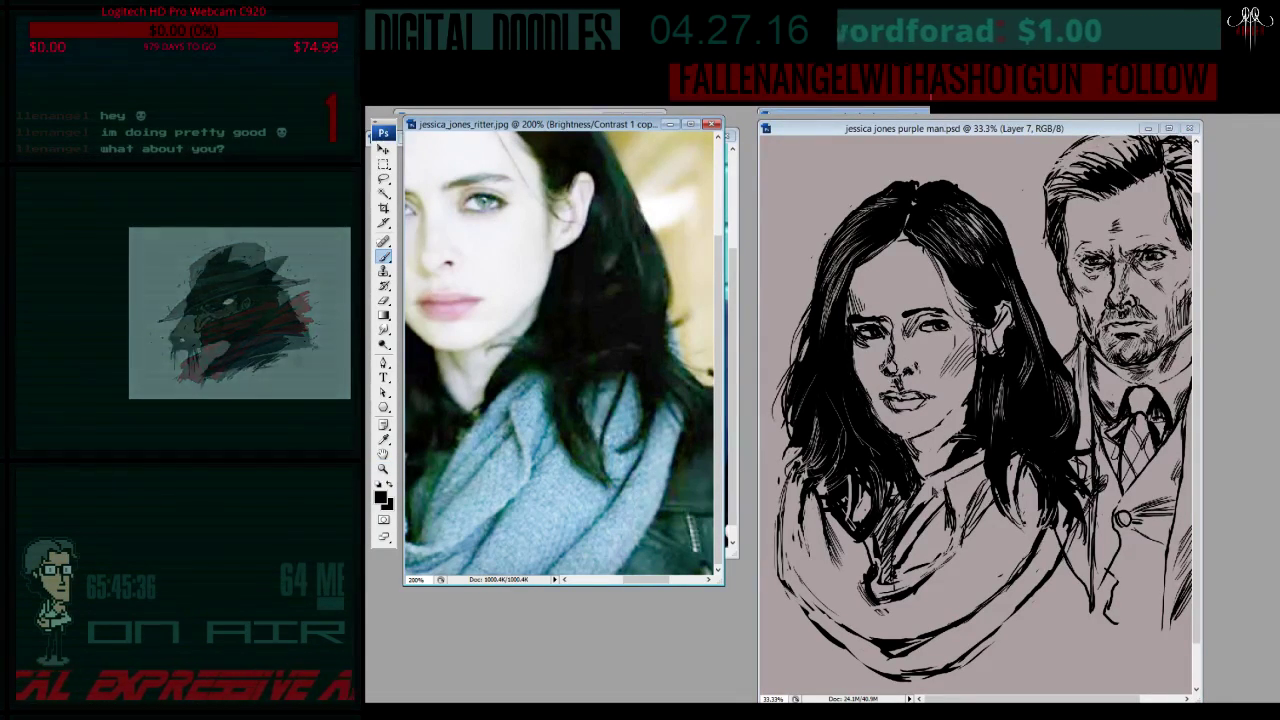
click(959, 447)
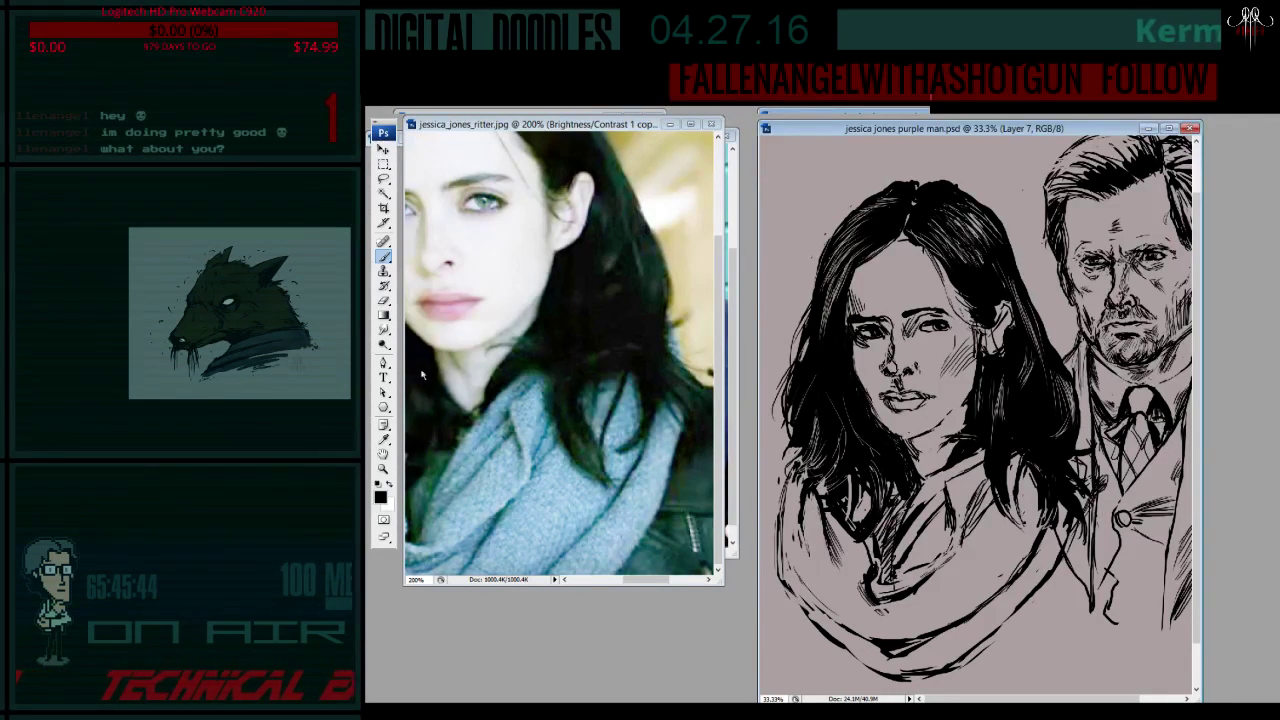
click(383, 300)
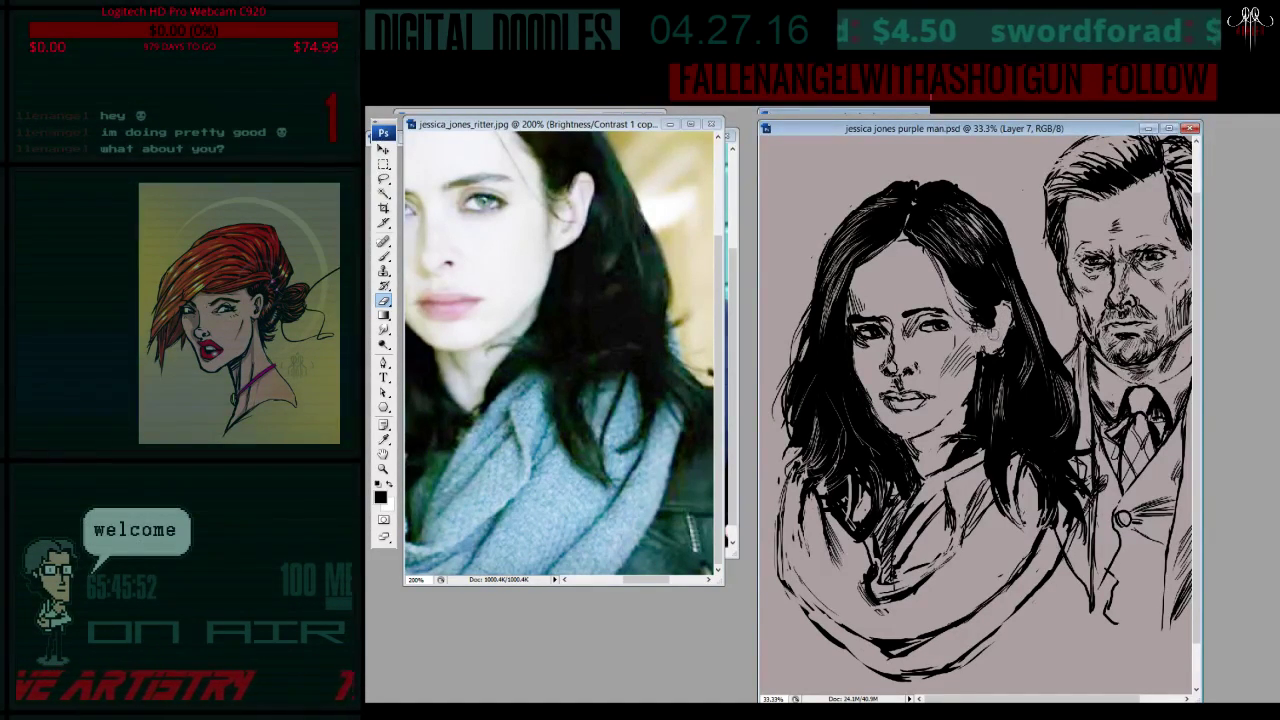
key(b)
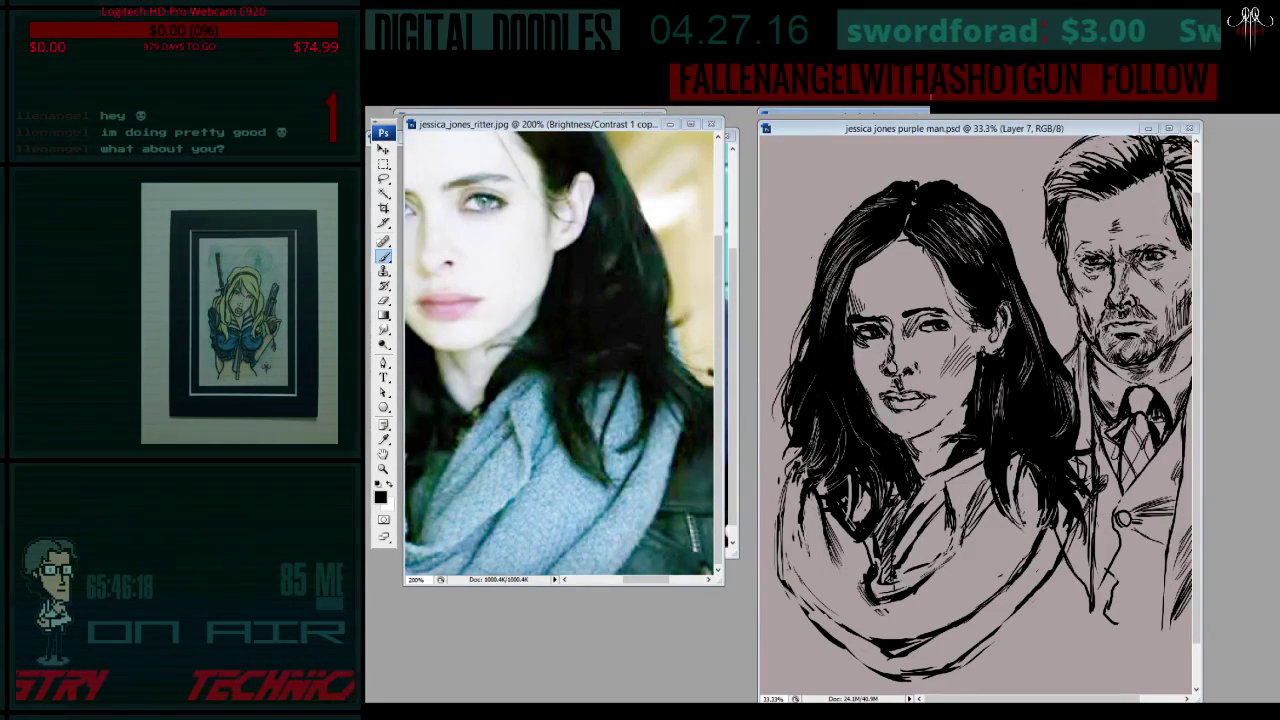
key(e)
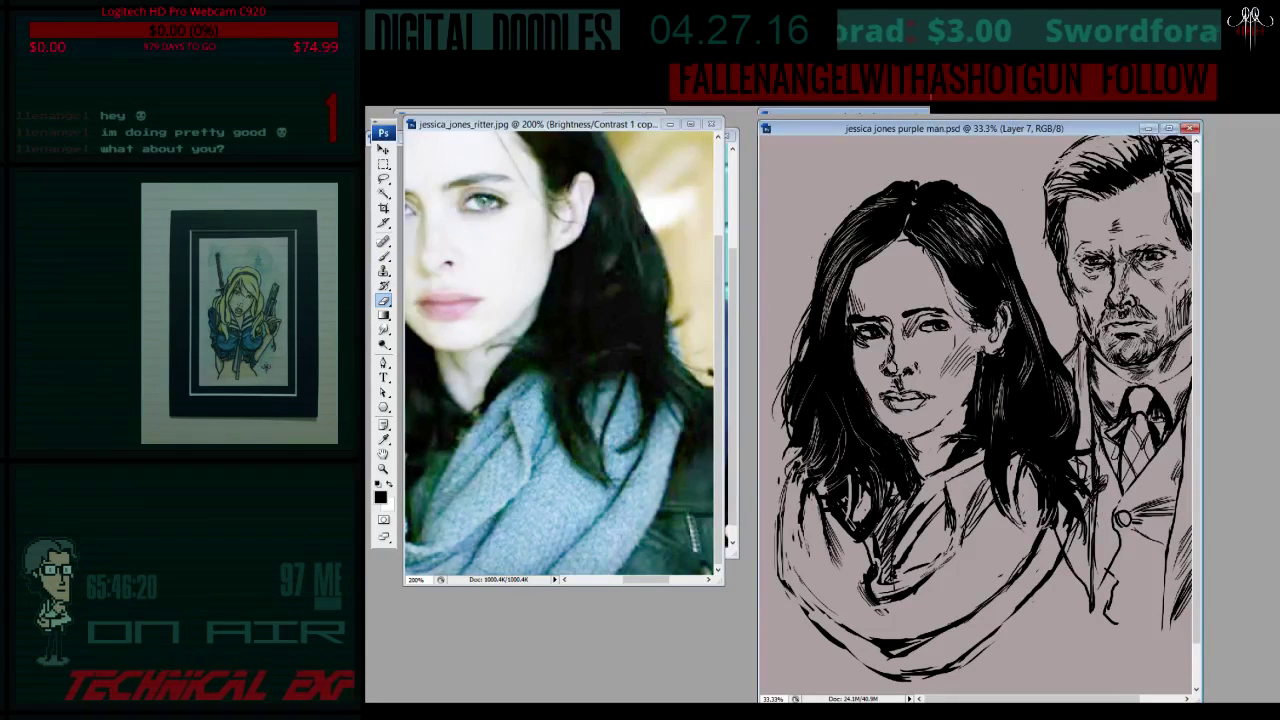
mouse_move(977, 372)
mouse_down()
mouse_move(976, 356)
mouse_move(958, 397)
mouse_up()
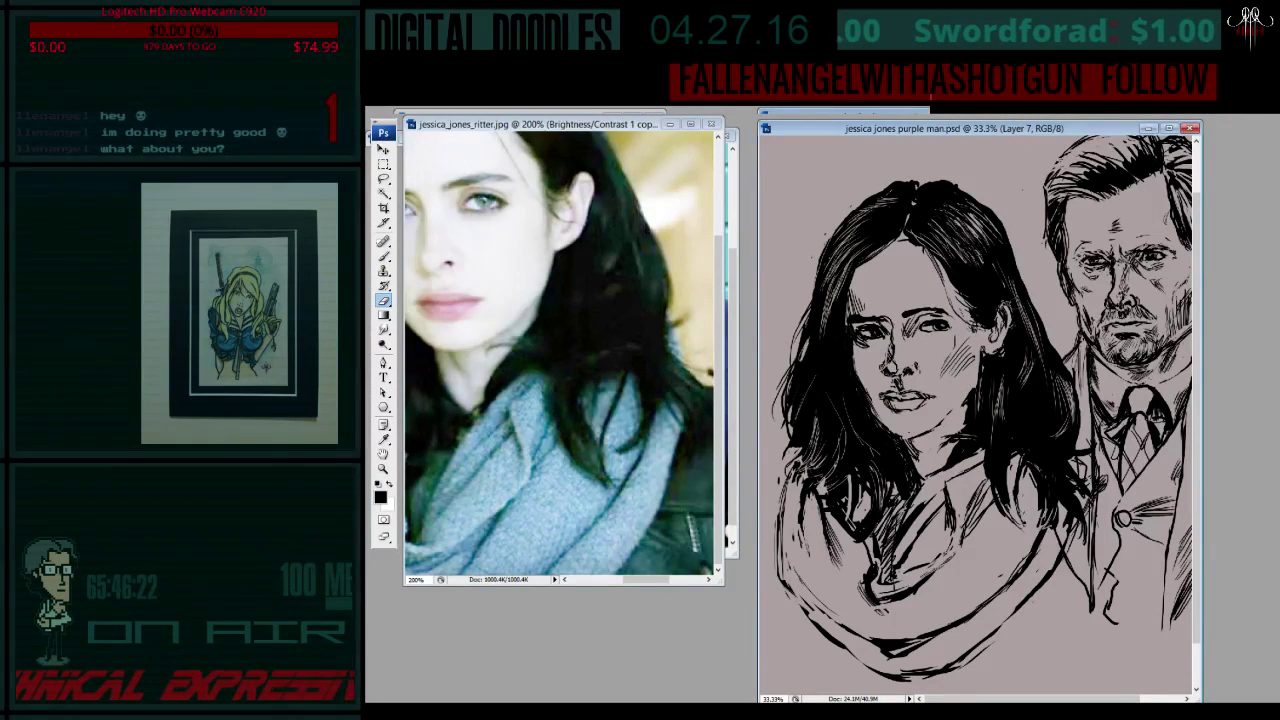
- Fill Jessica's hair beside her face with dense dark ink strokes
key(b)
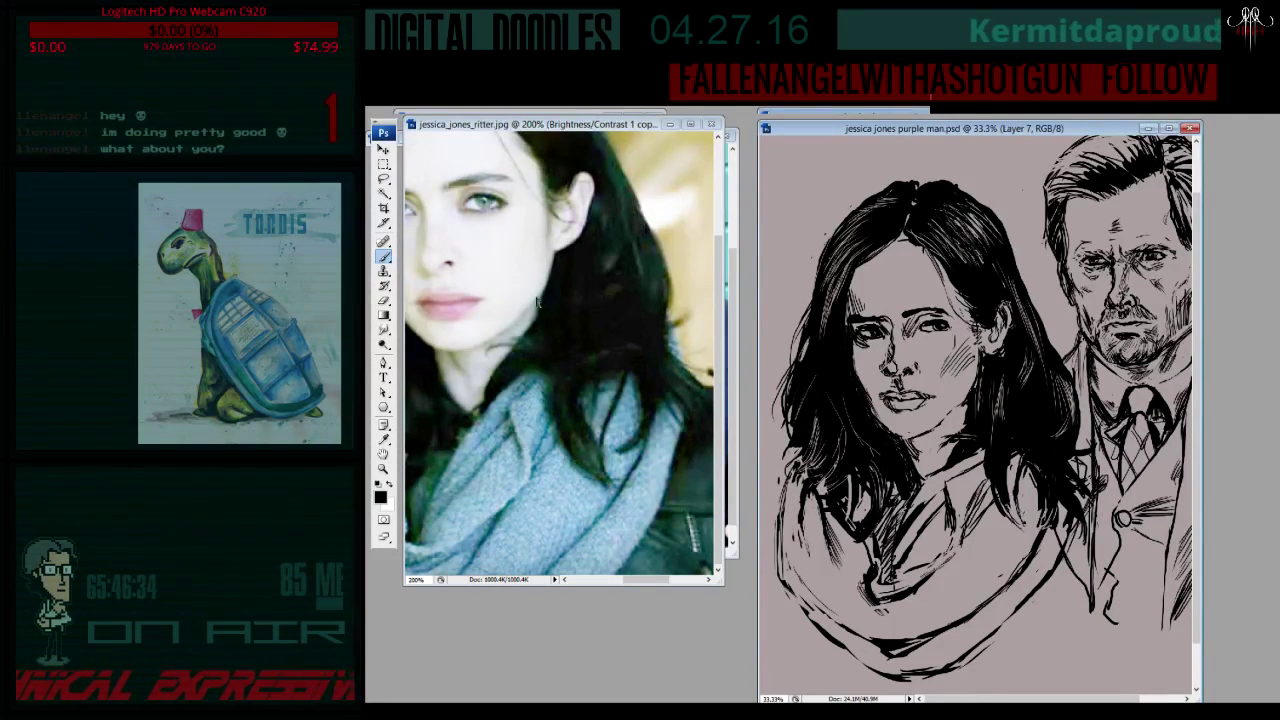
key(e)
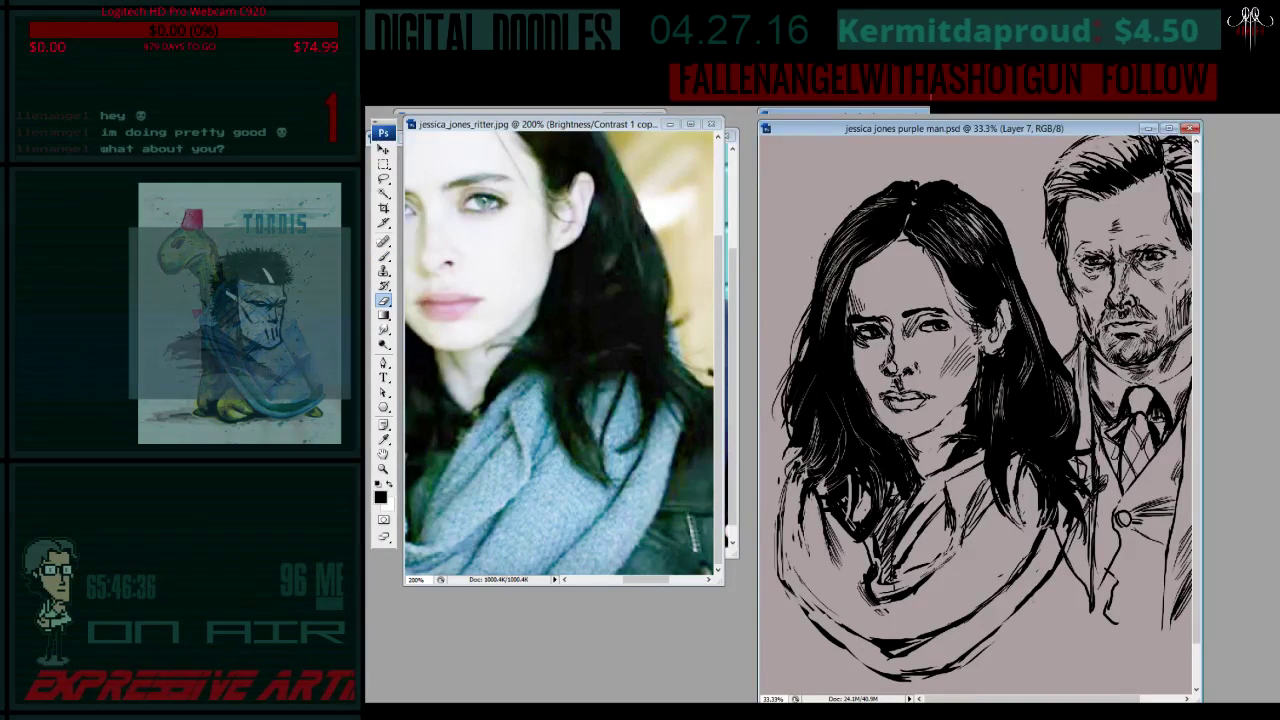
key(b)
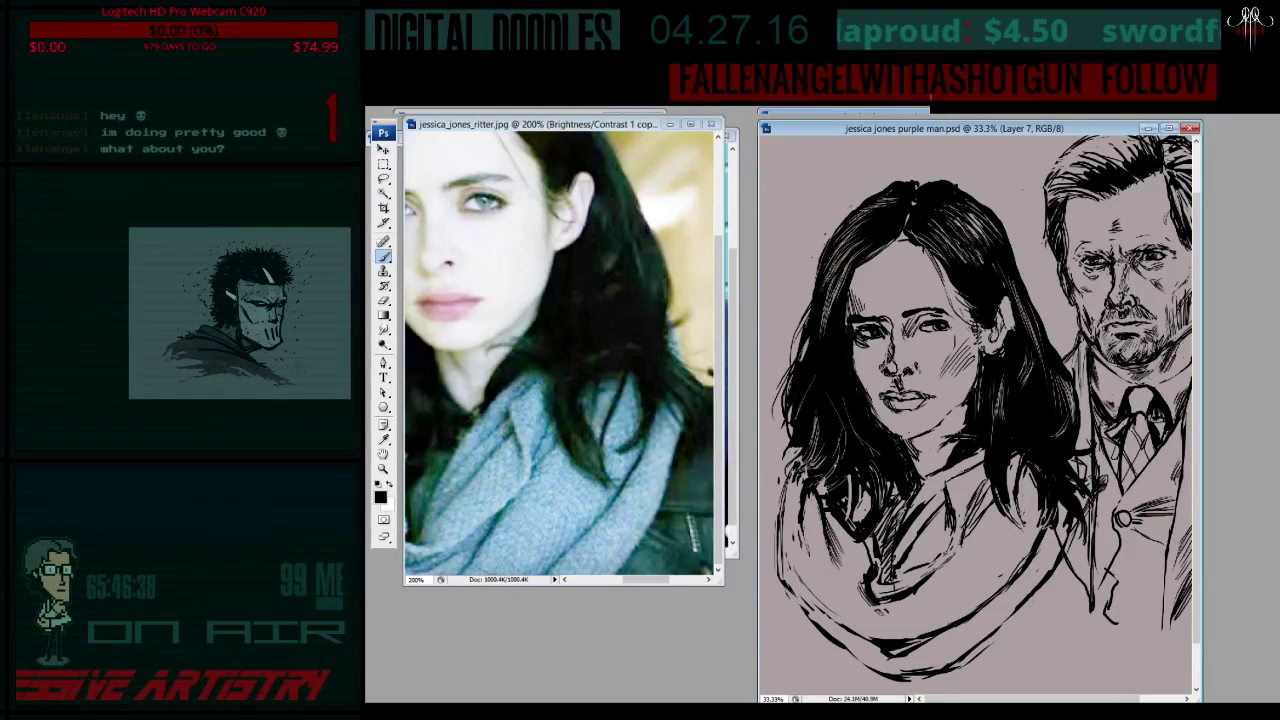
drag(1006, 304, 1004, 330)
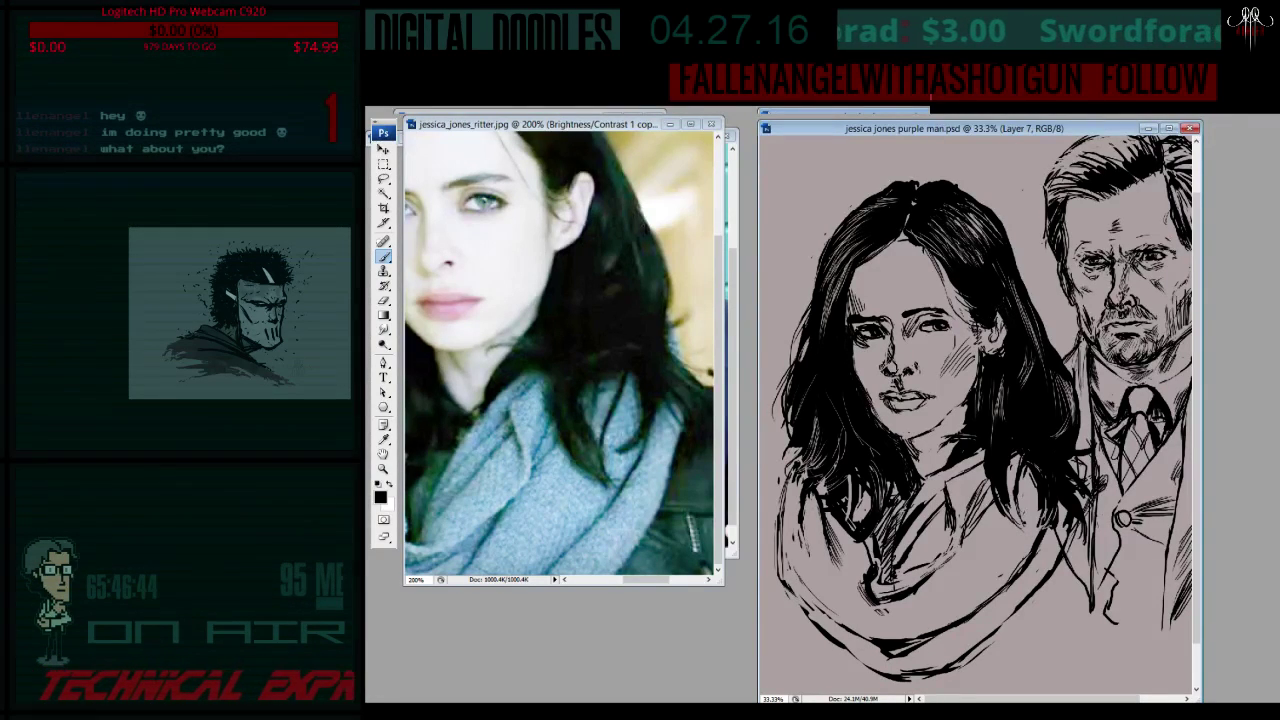
key(e)
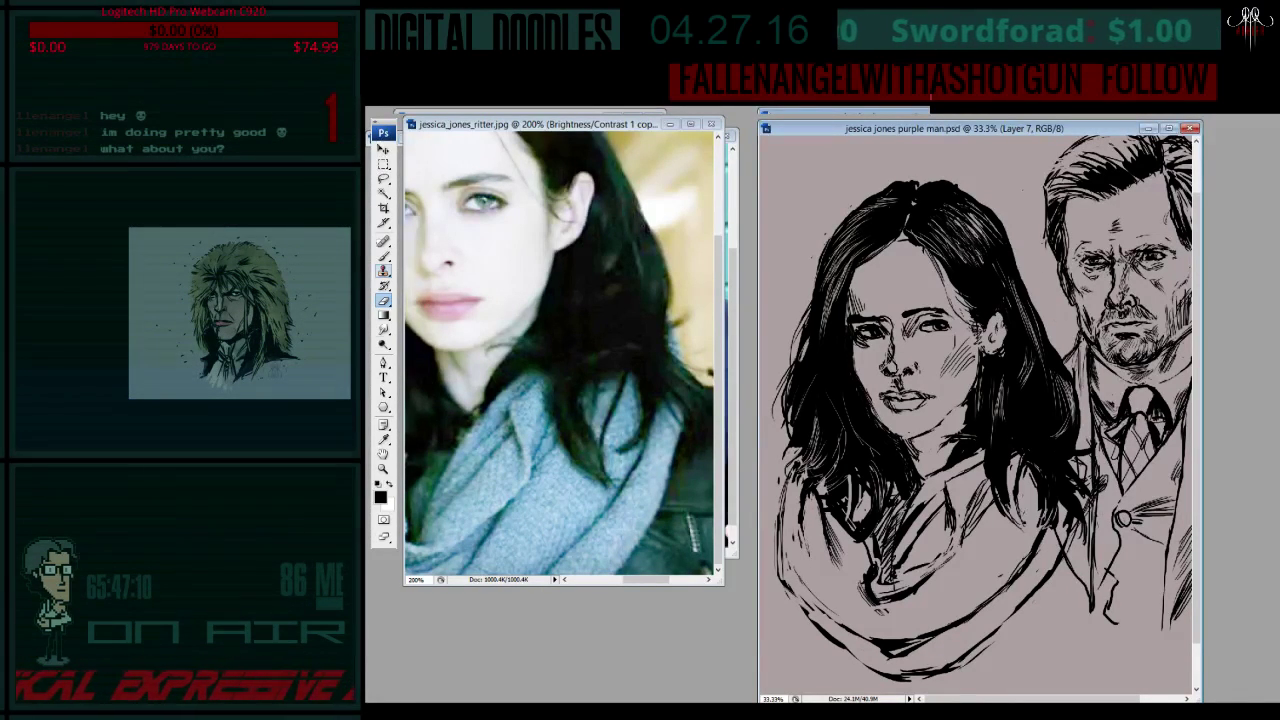
click(656, 118)
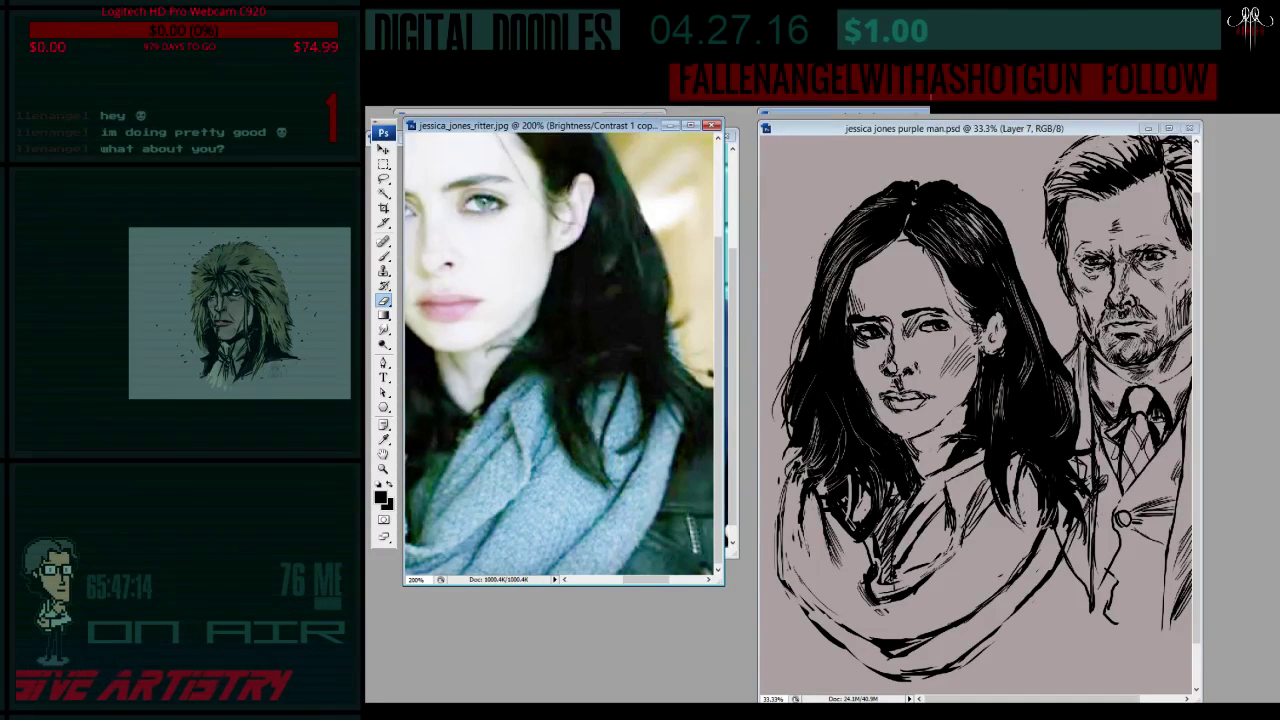
- Toggle the reference photo's Brightness/Contrast off and back on to compare the two versions
key(ctrl+z)
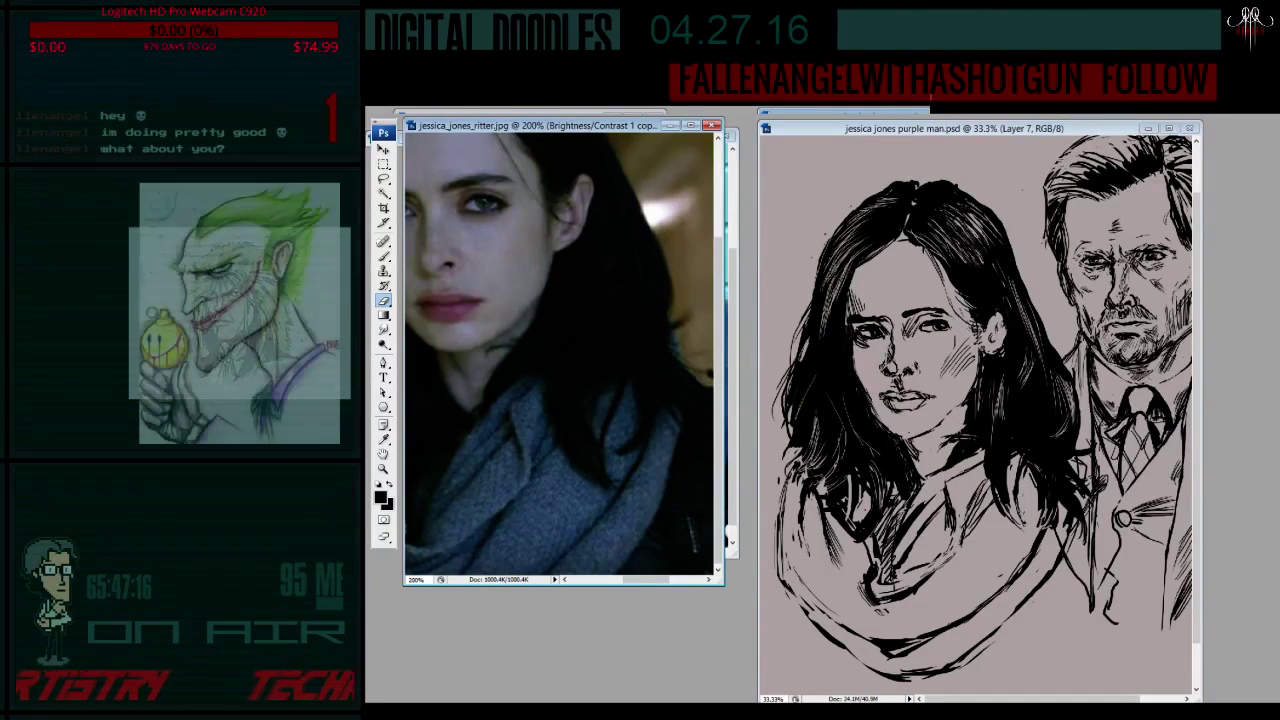
key(ctrl+z)
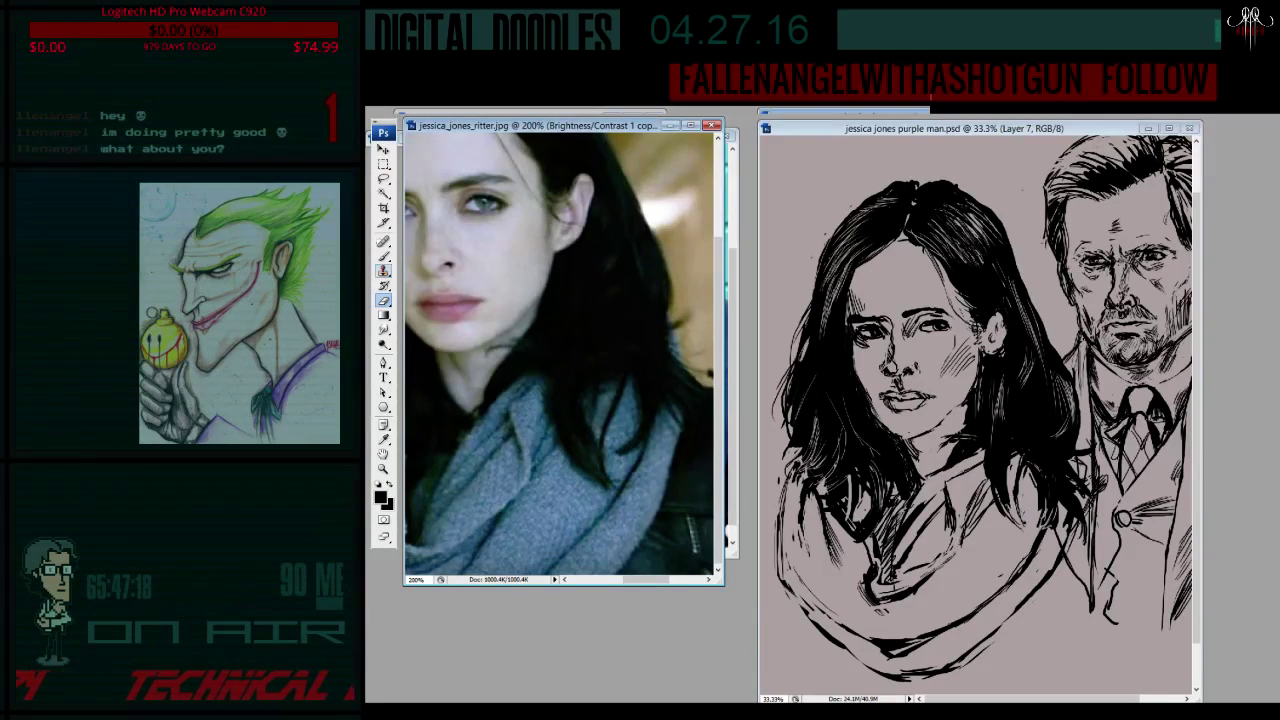
key(b)
- Zoom the sketch document to 50% on Jessica's face
click(994, 350)
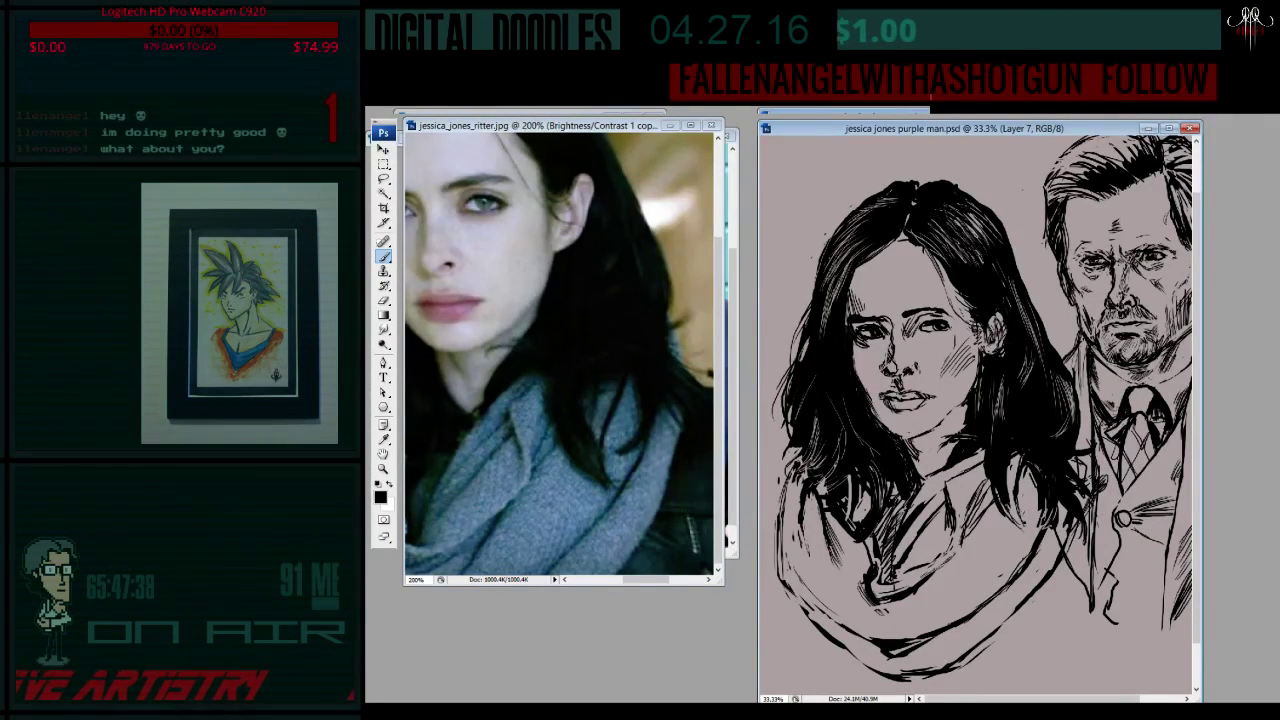
key(z)
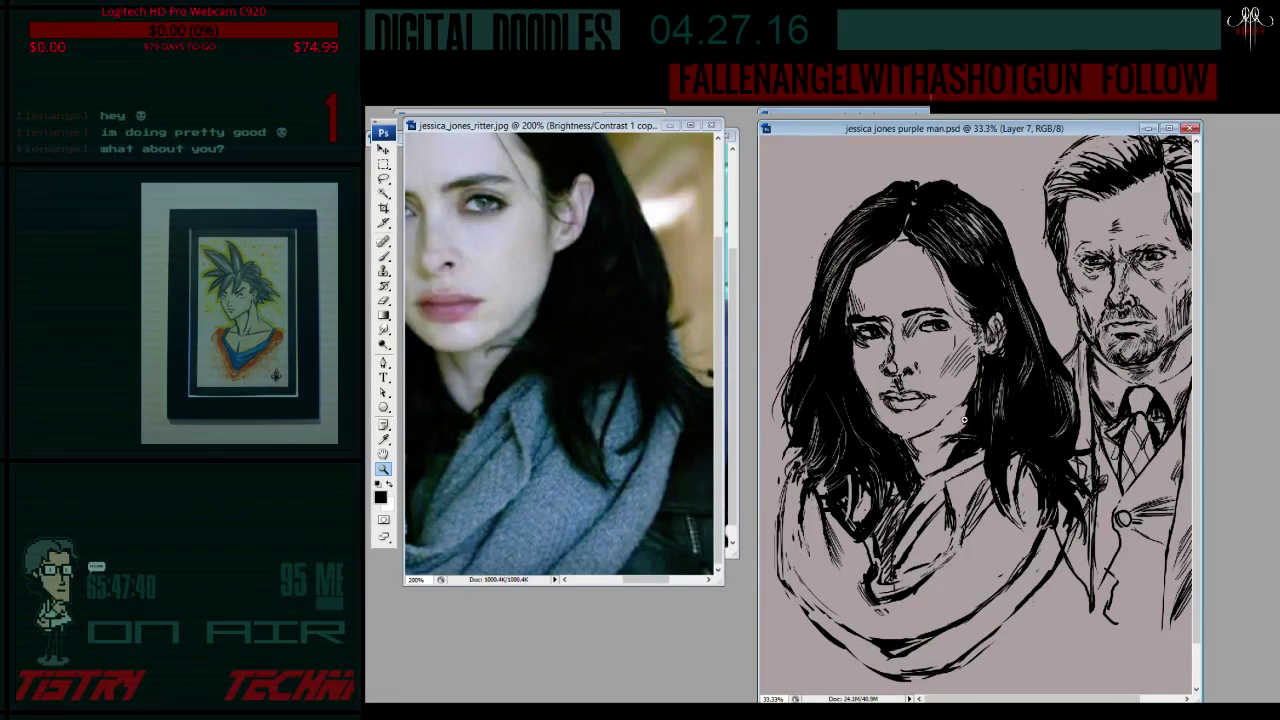
click(963, 419)
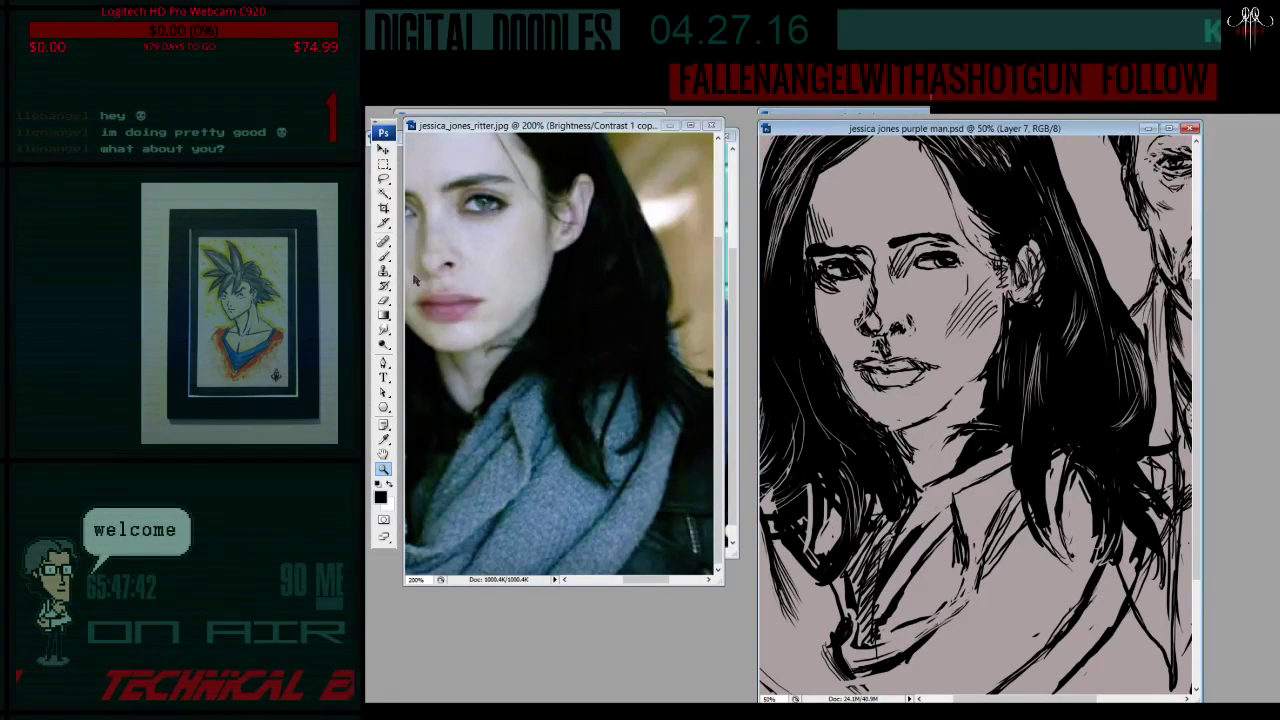
- Redraw Jessica's ear outline and ink a small earring ring below it, erasing stray strokes
click(383, 300)
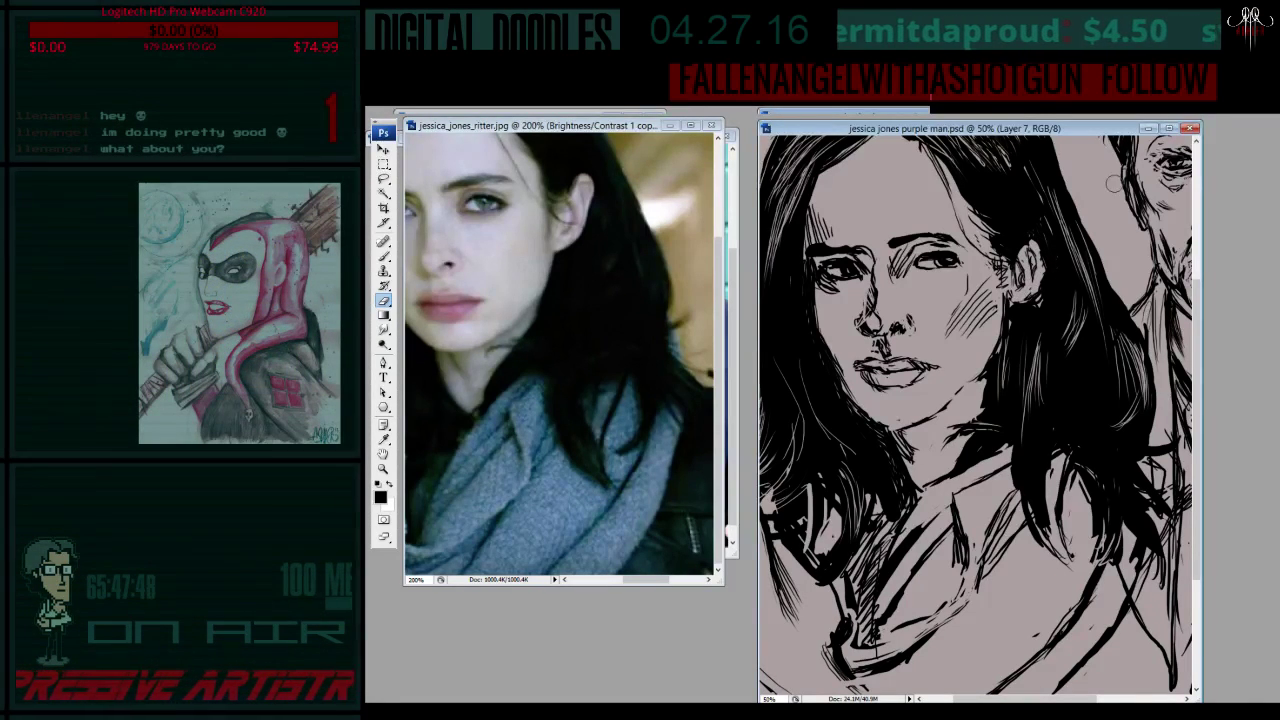
key(b)
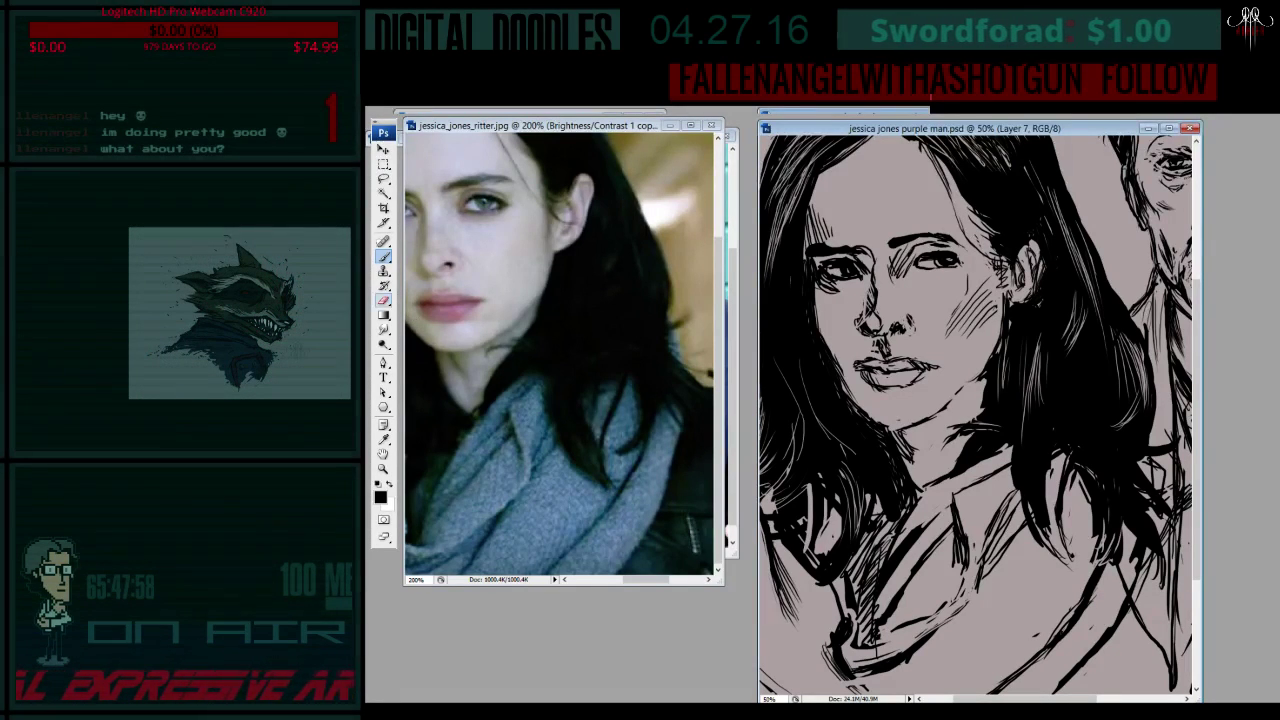
click(383, 300)
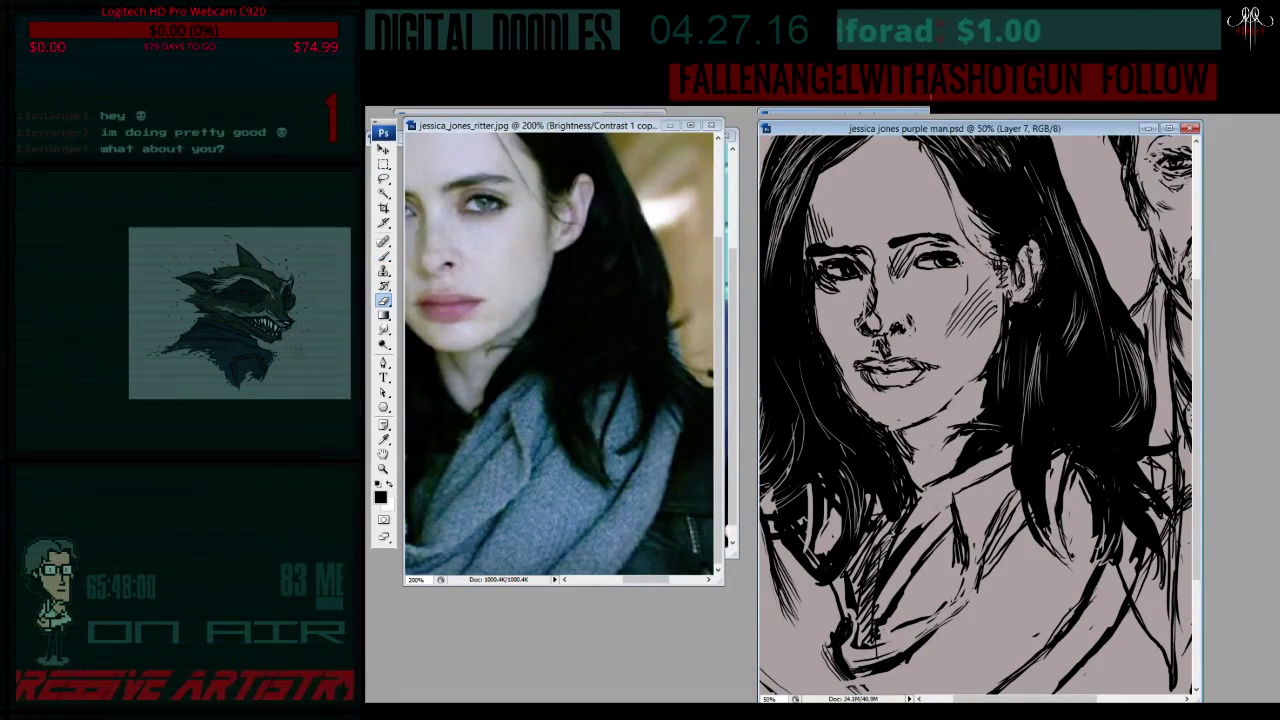
drag(1036, 250, 1022, 306)
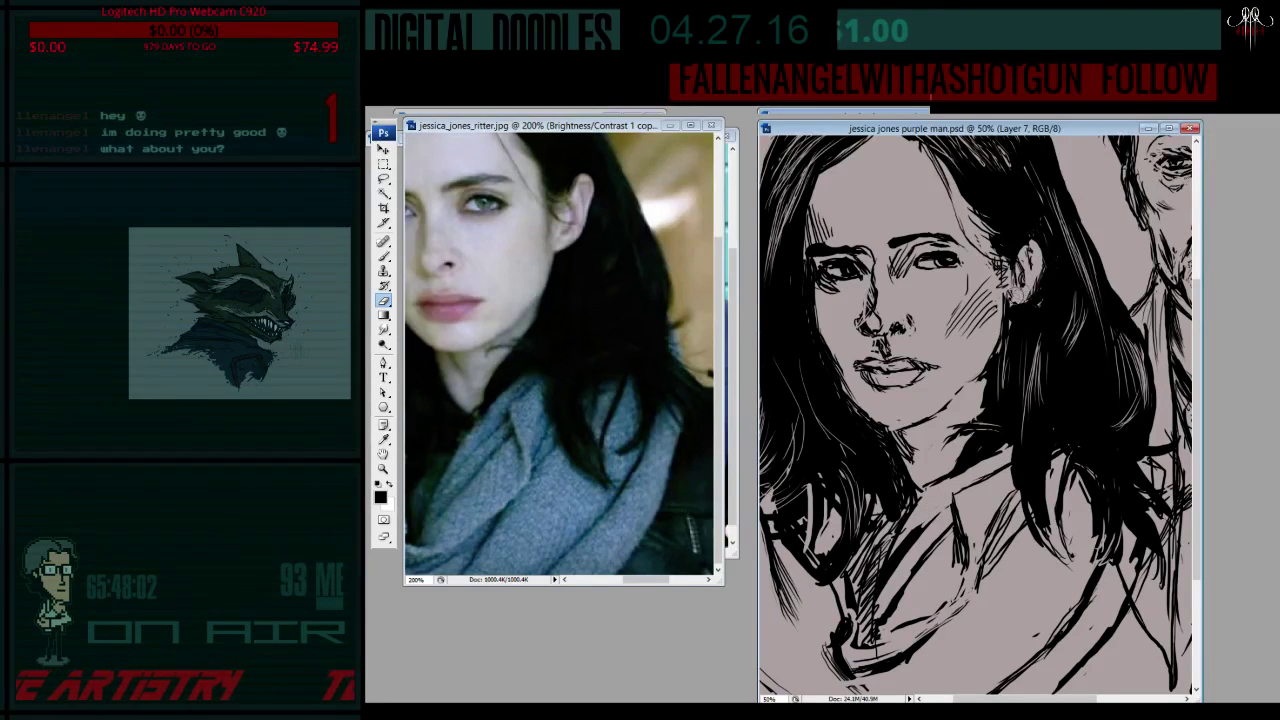
key(b)
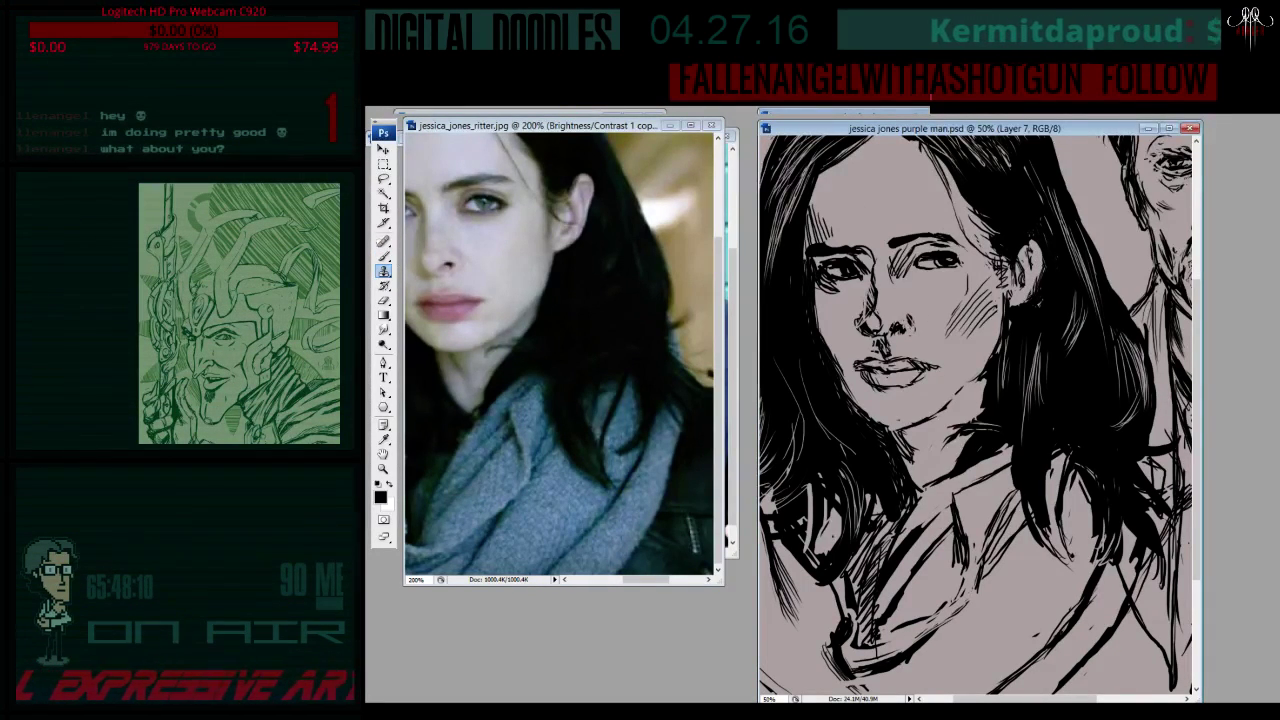
key(b)
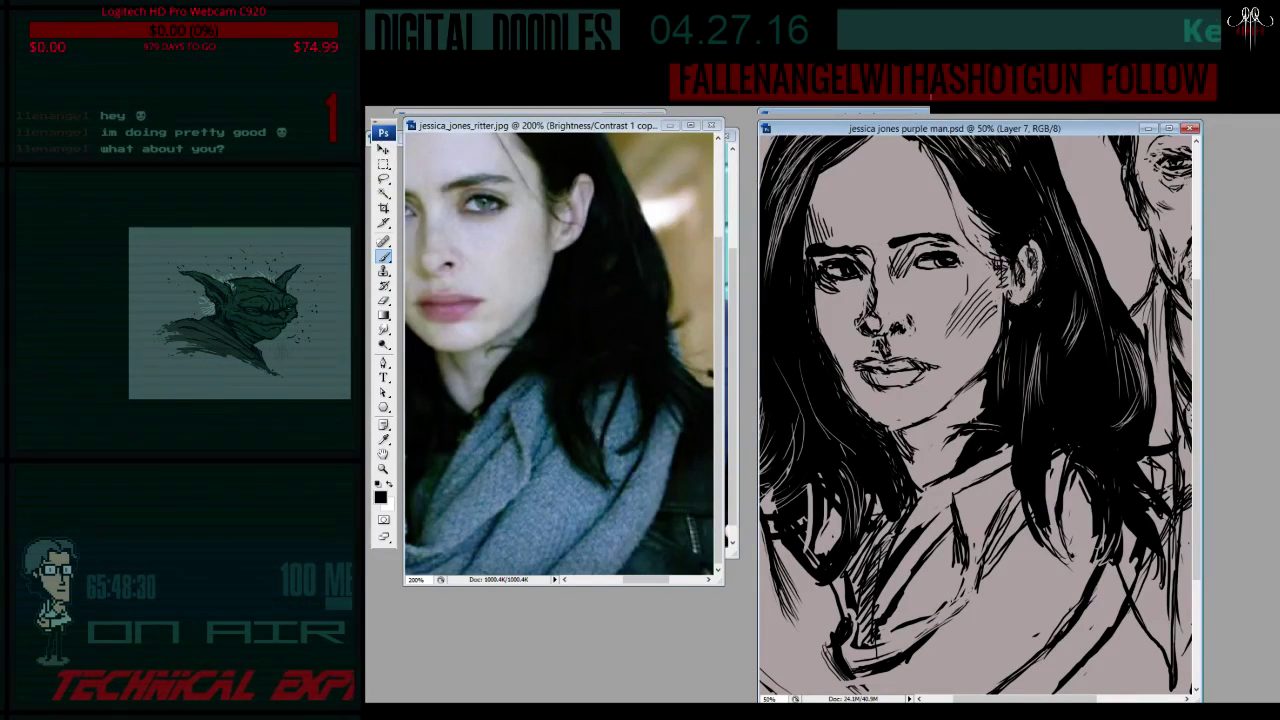
key(e)
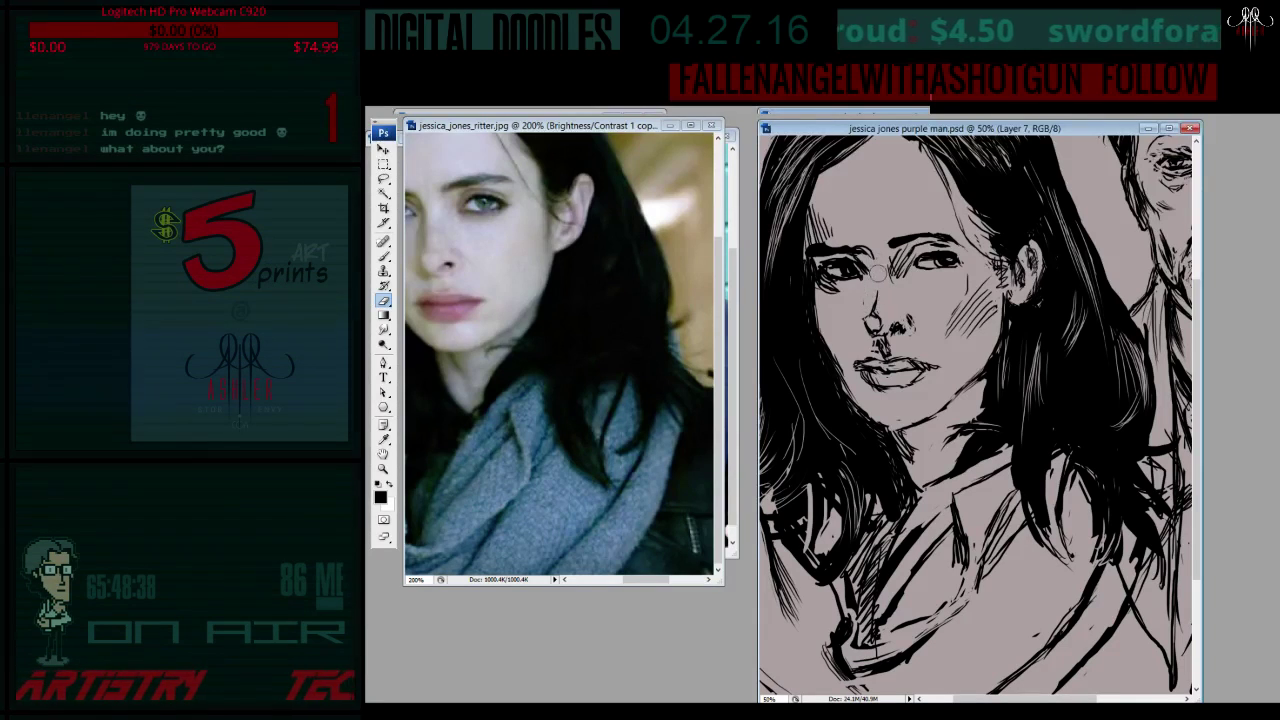
key(b)
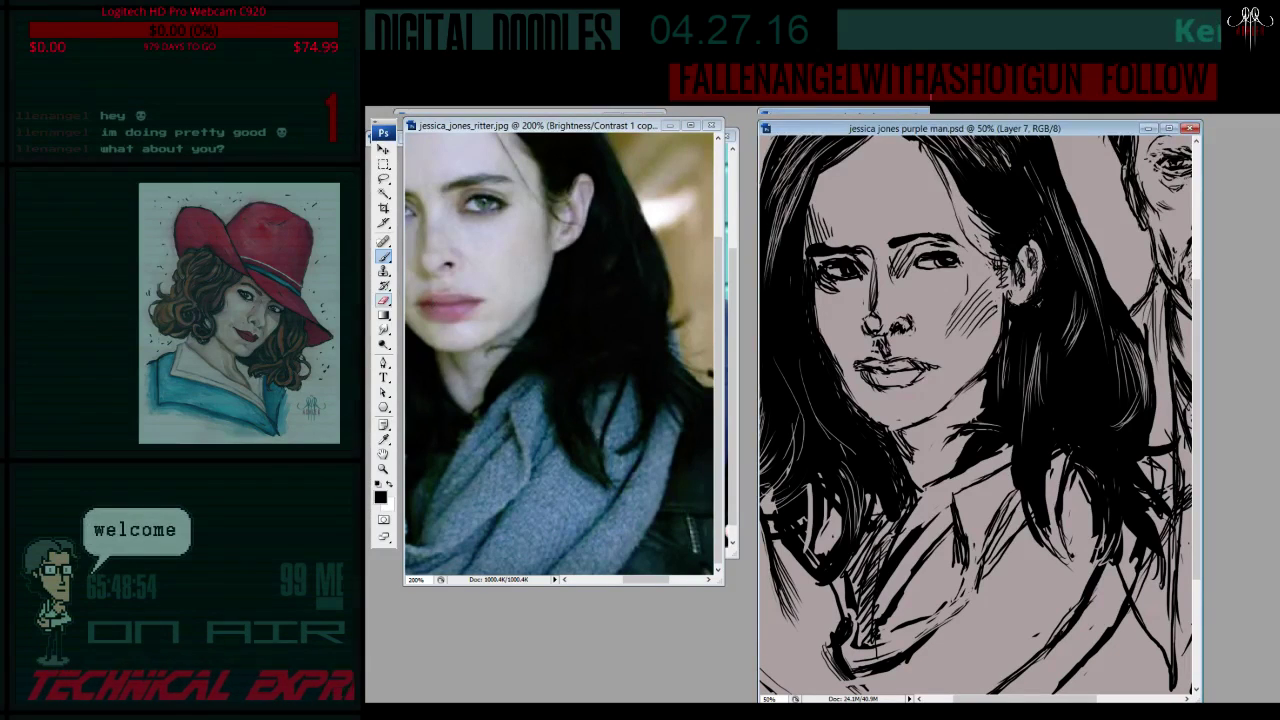
key(e)
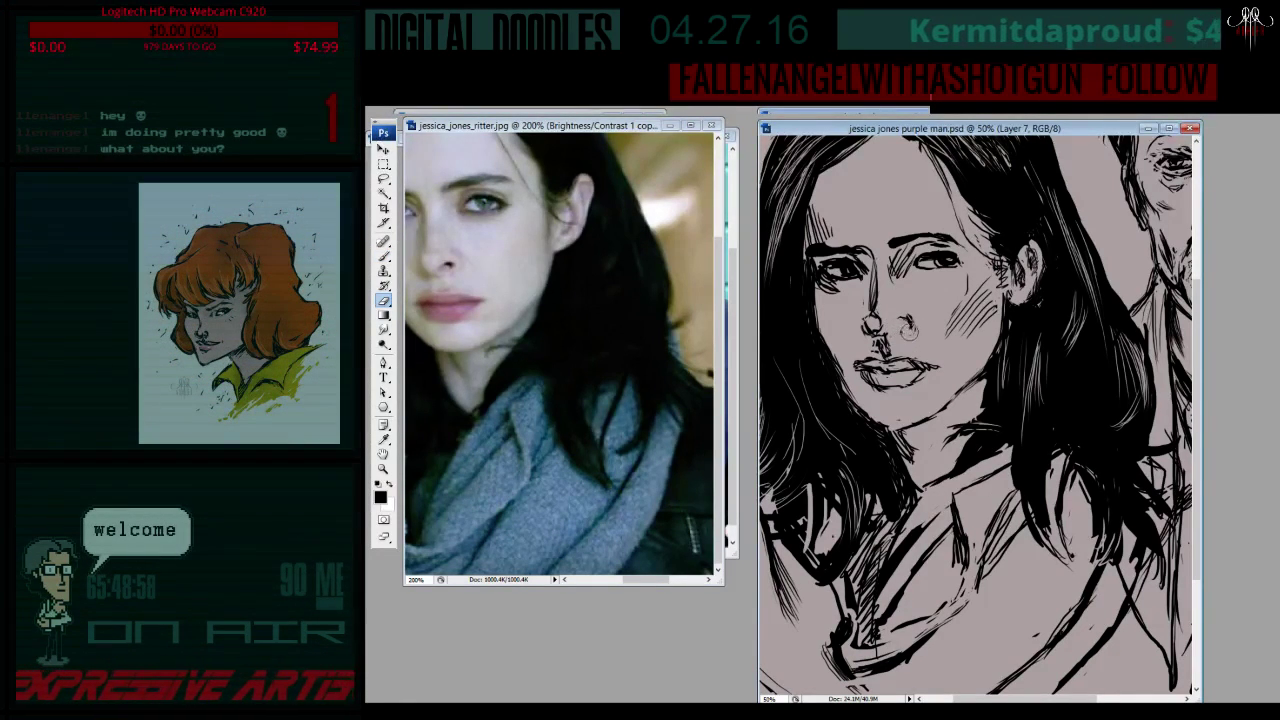
- Ink and erase strokes around Jessica's nose, lips and eyes to reshape them
key(b)
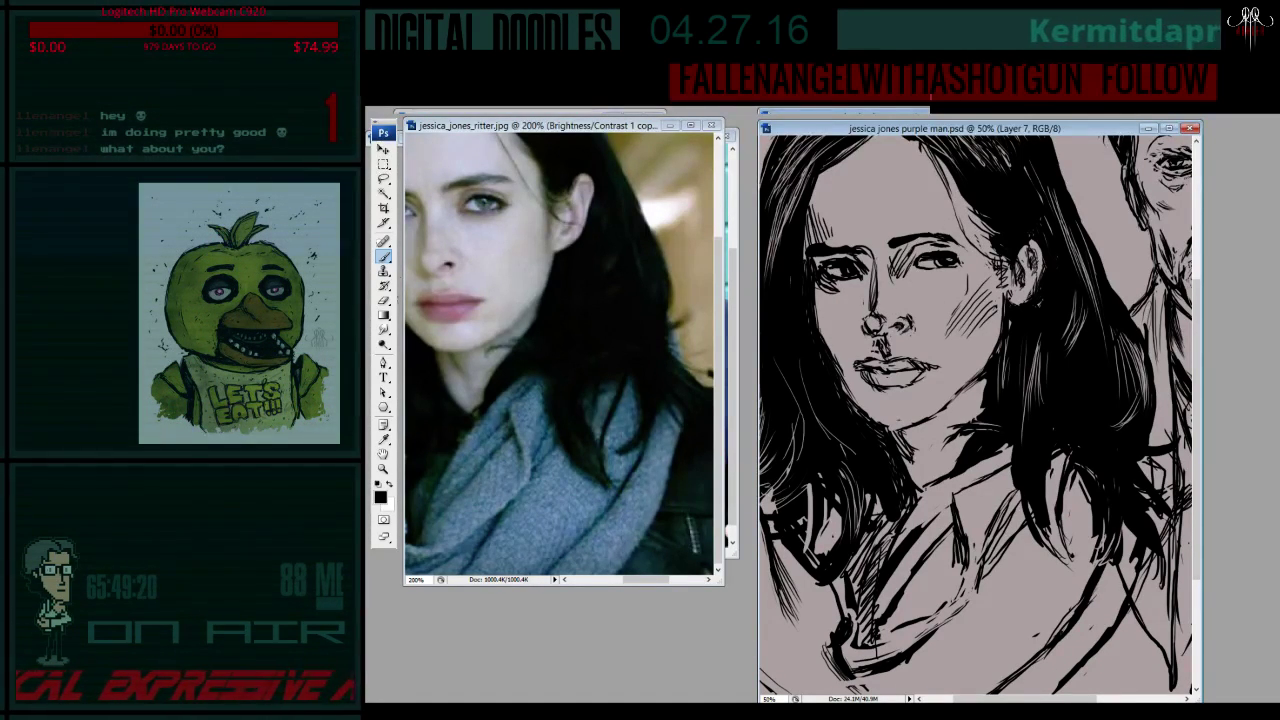
key(e)
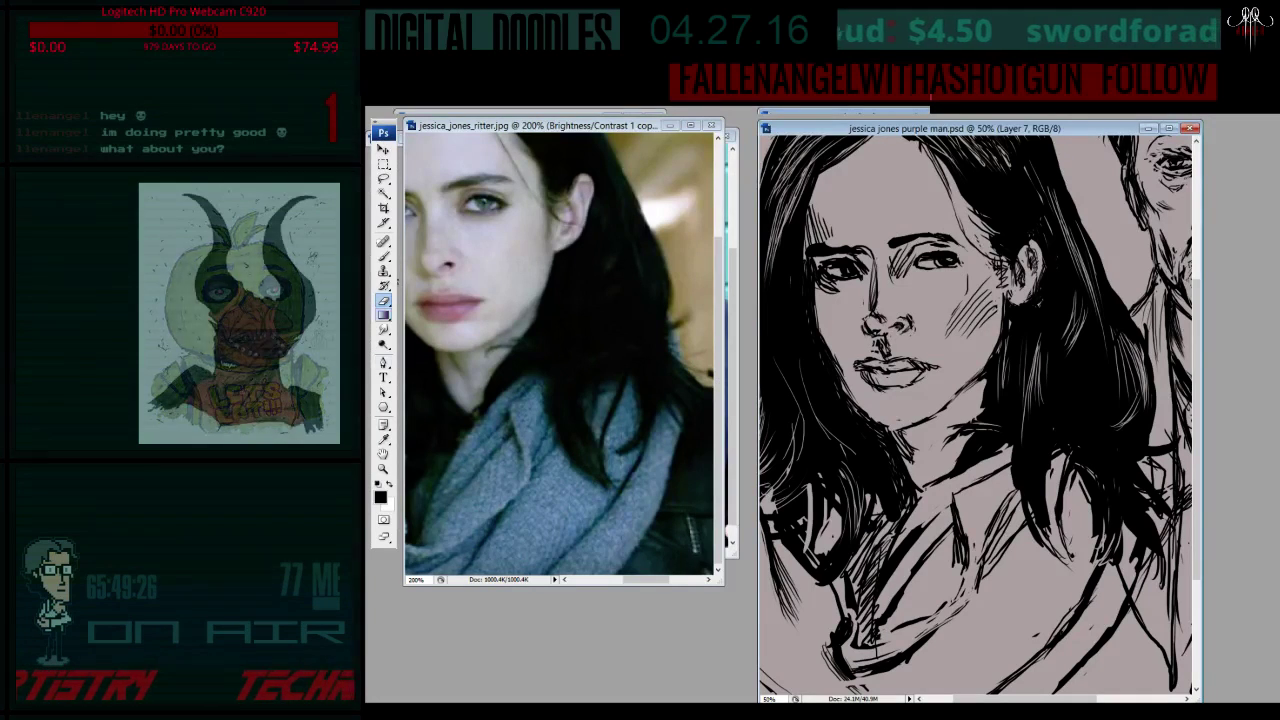
key(b)
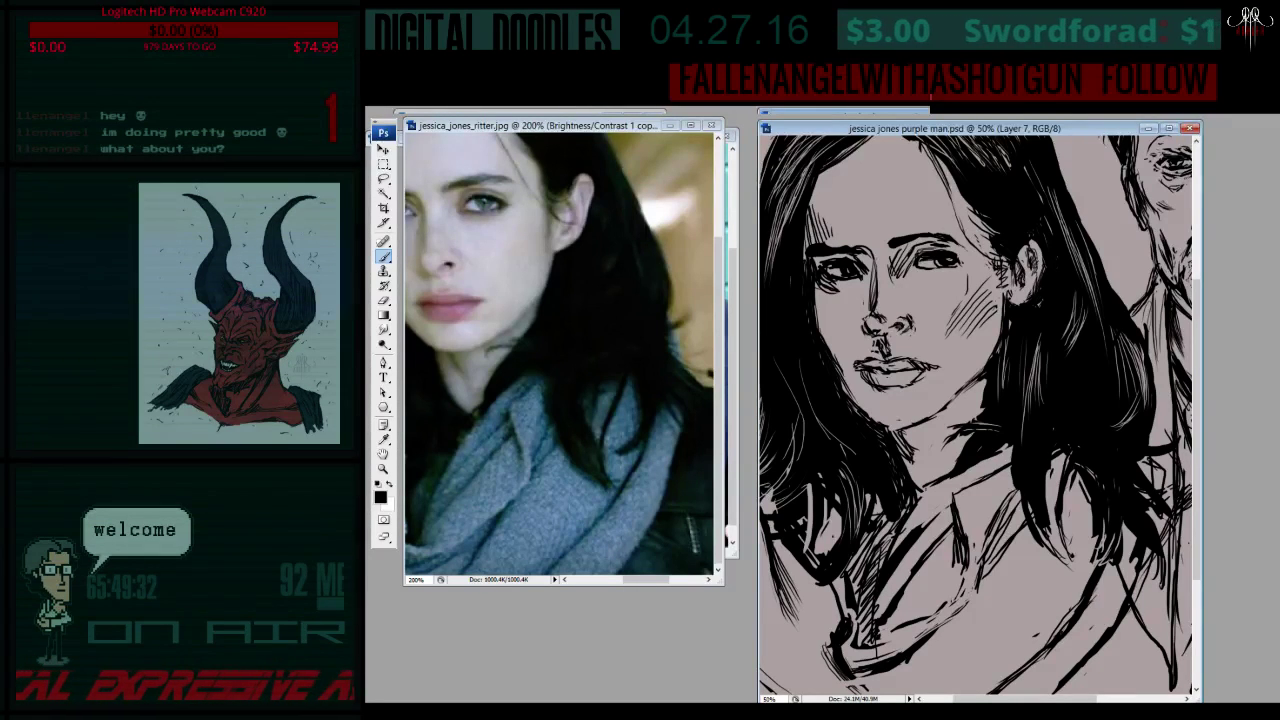
key(e)
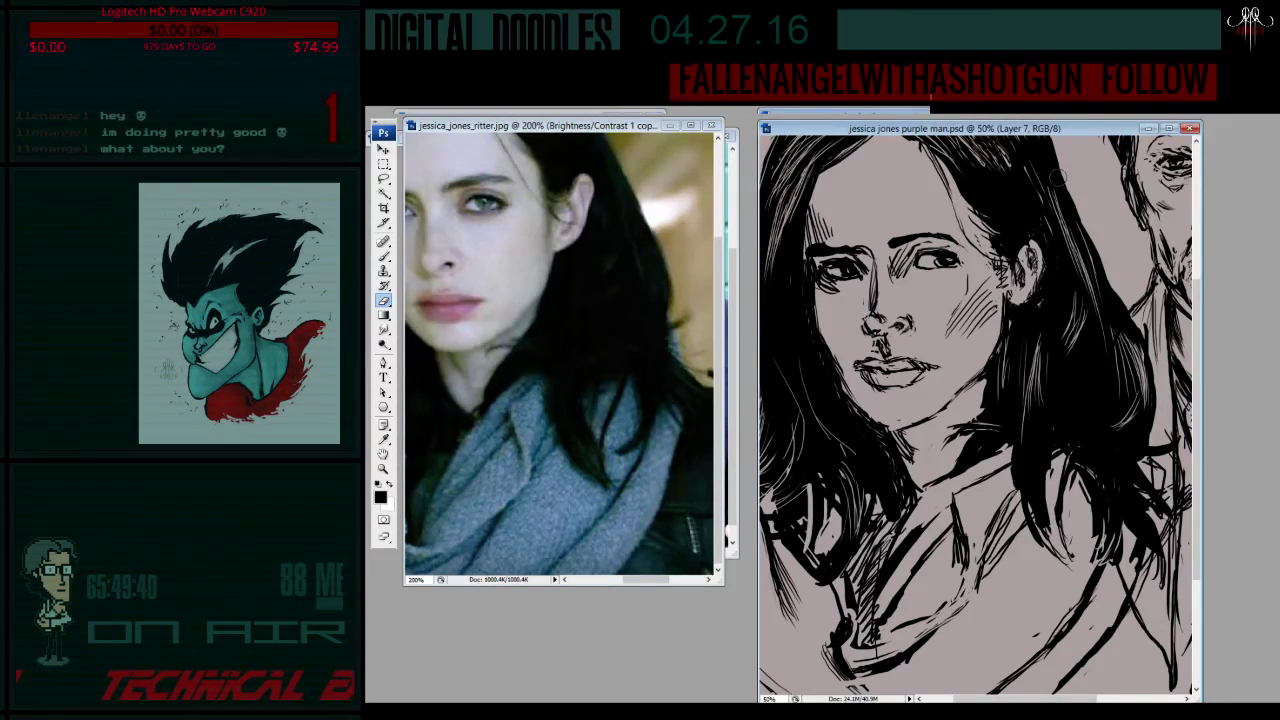
key(b)
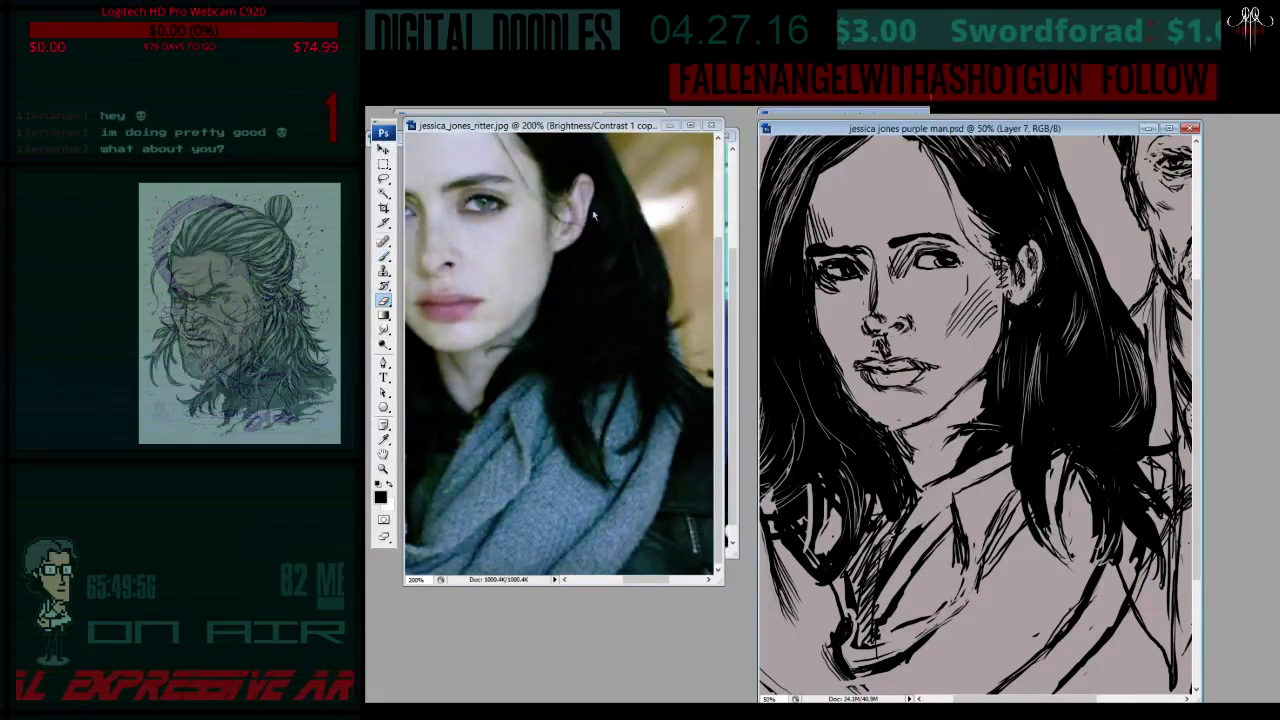
key(e)
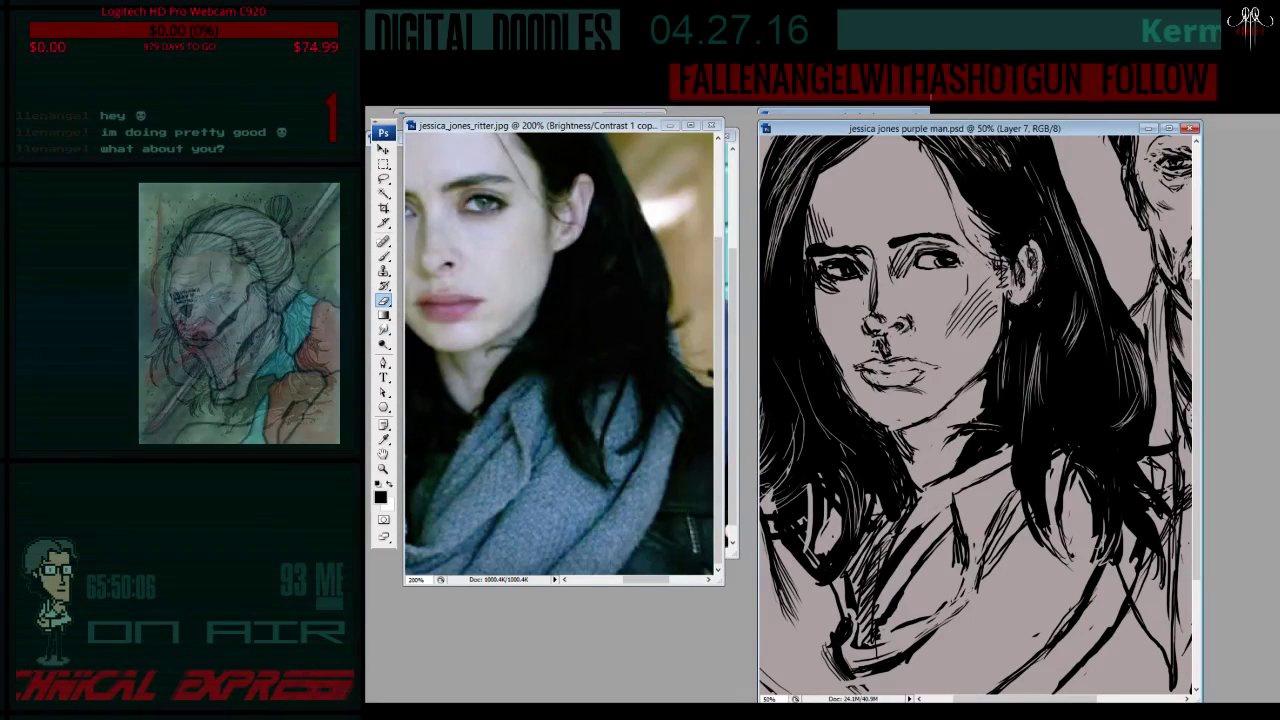
- Hatch shading along Jessica's cheek and lighten the small strokes under her nose
key(b)
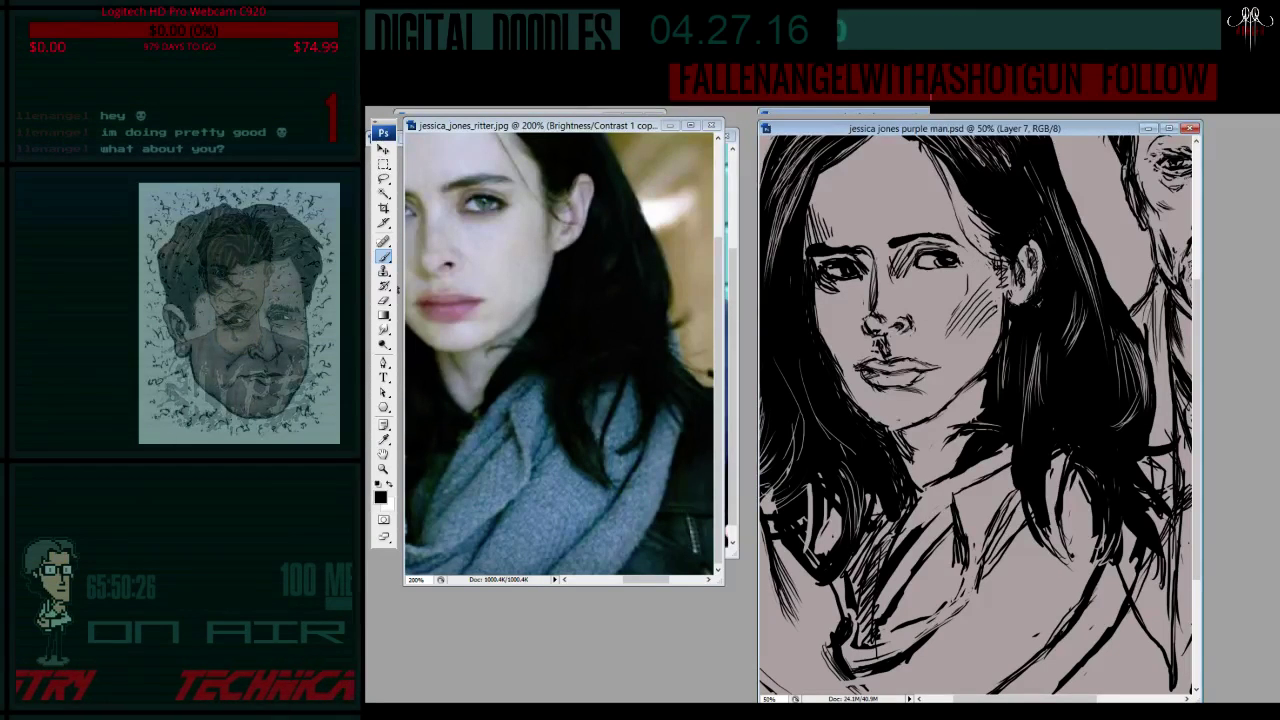
key(e)
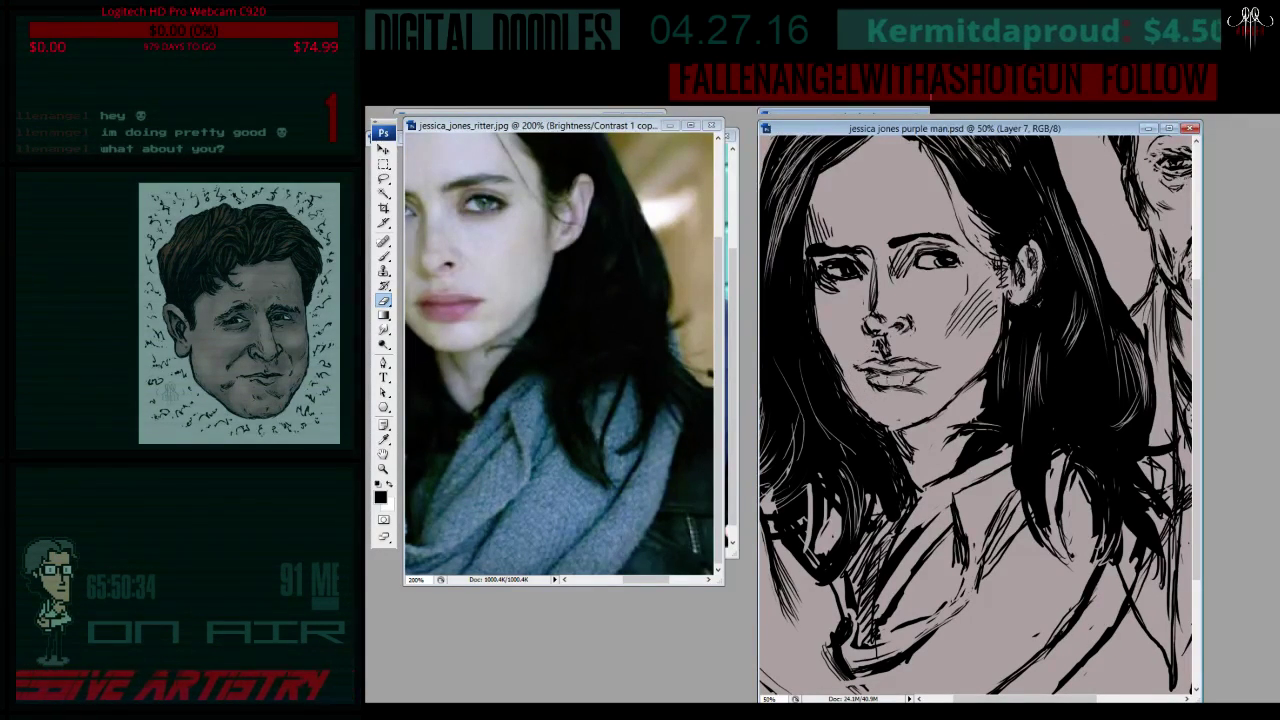
key(b)
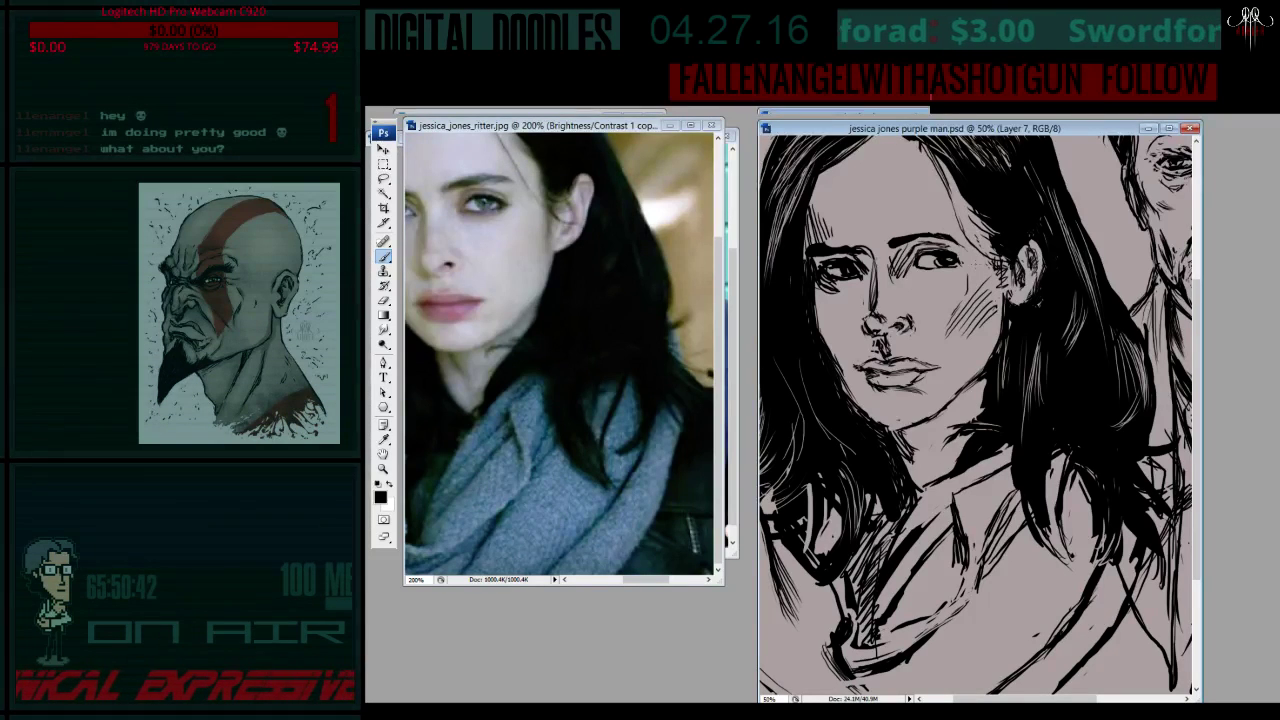
key(e)
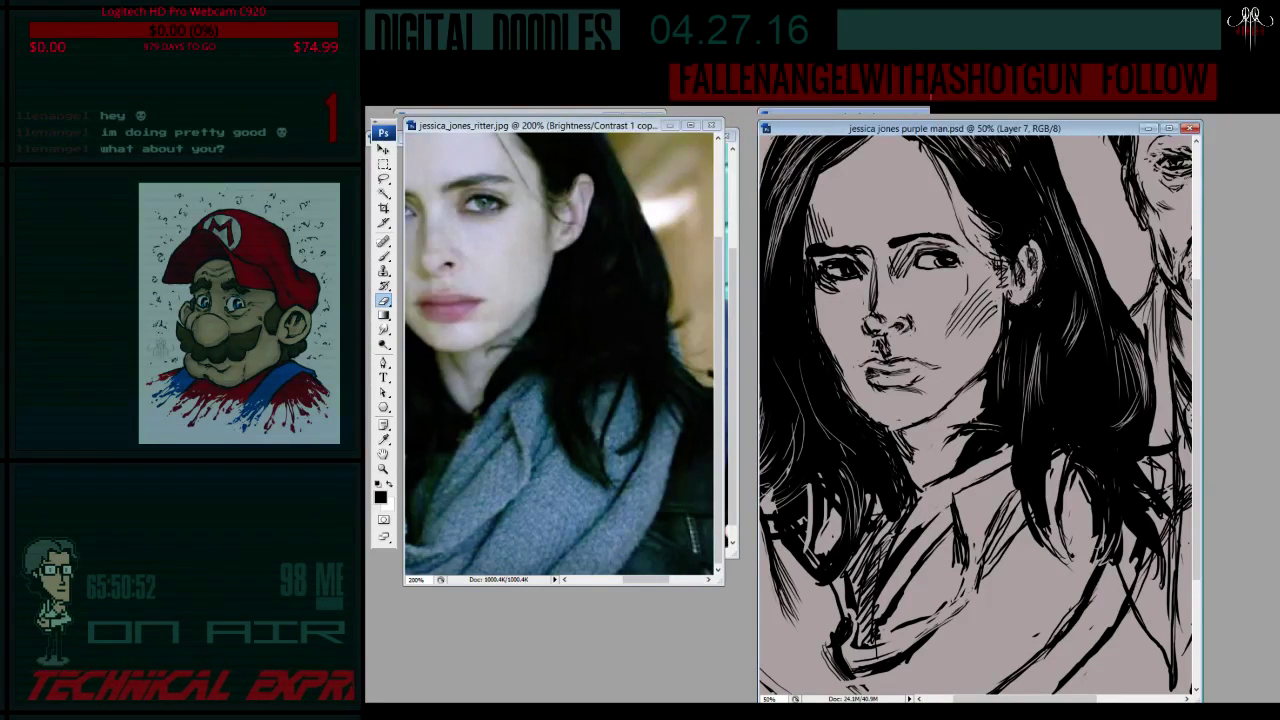
key(b)
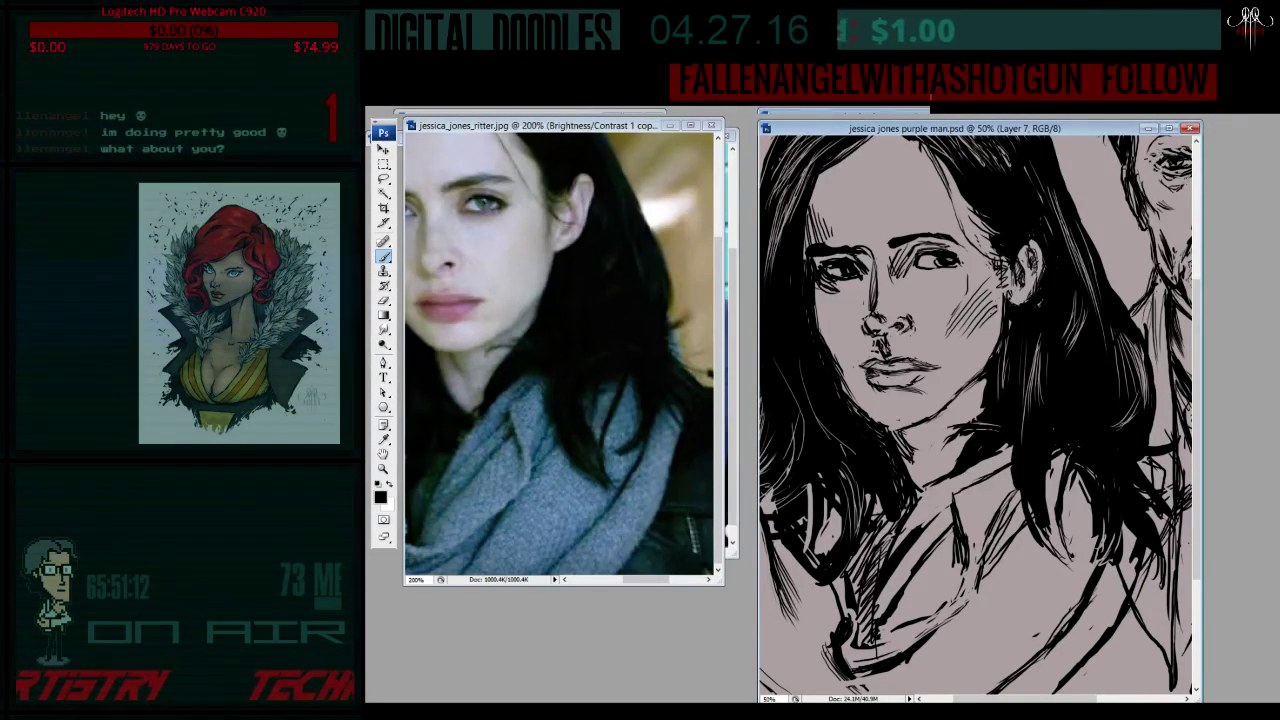
key(e)
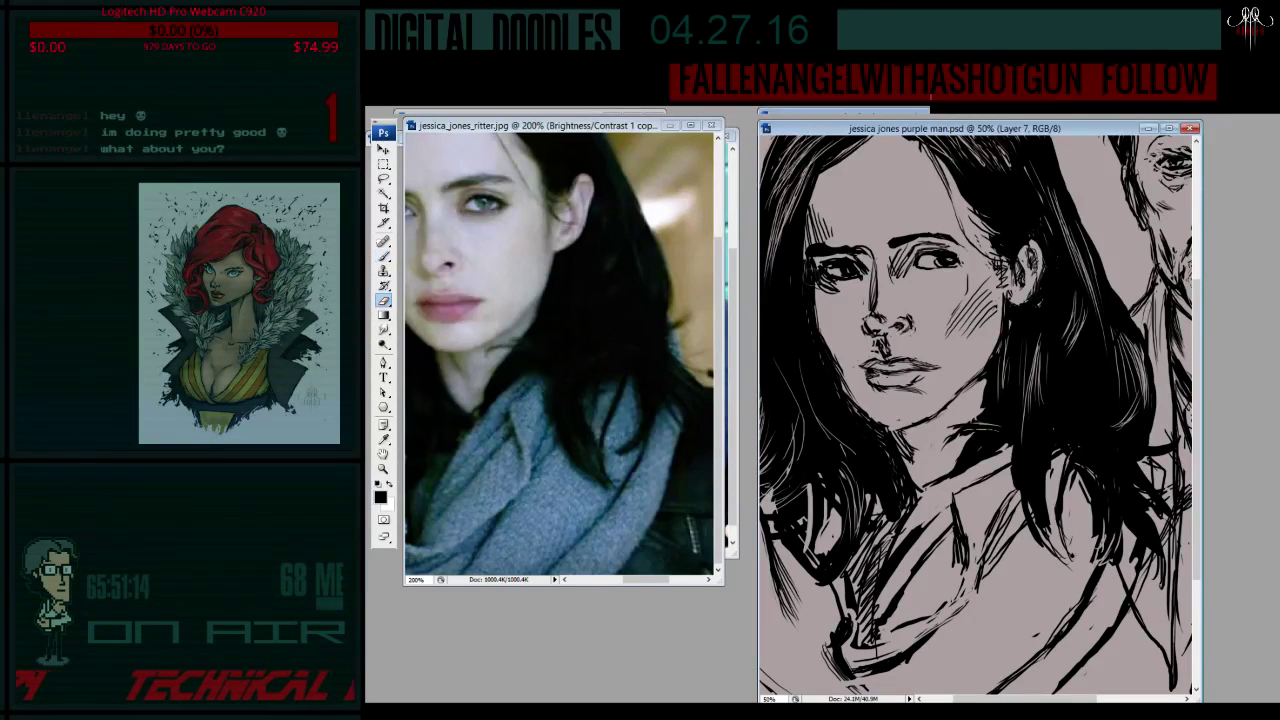
drag(882, 344, 905, 350)
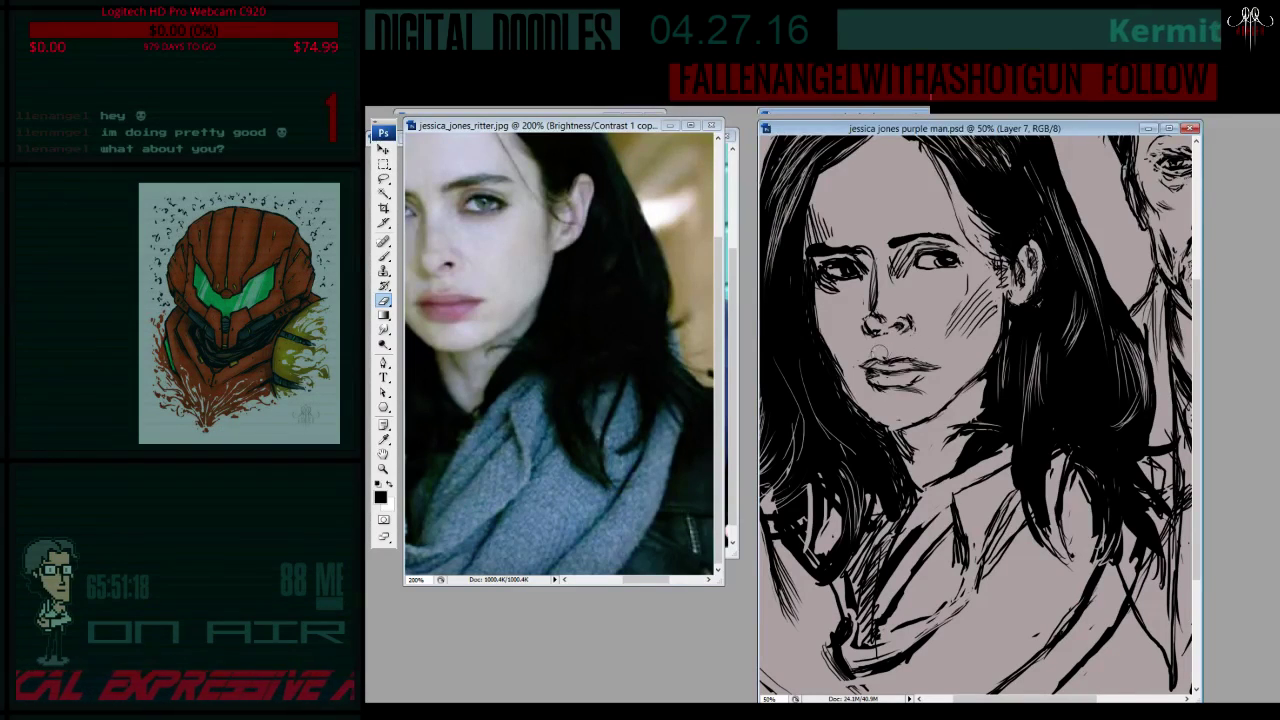
key(b)
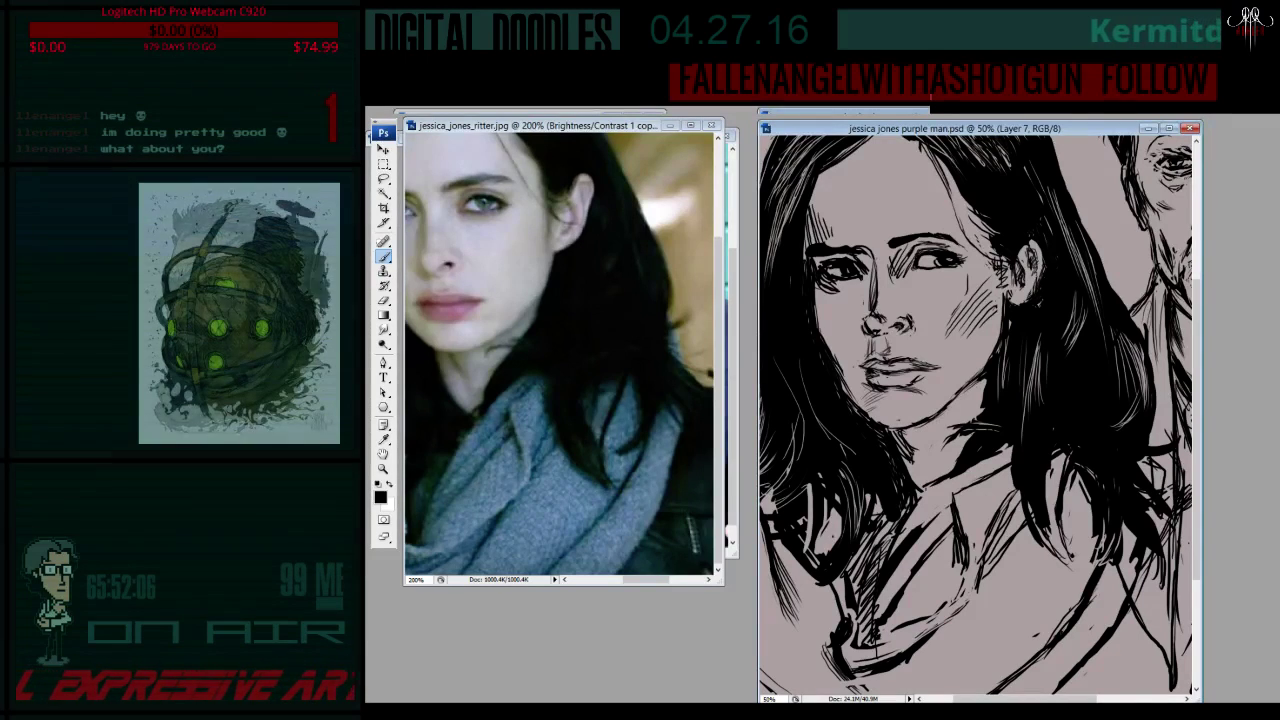
- Continue inking the cheek hatching and erasing stray lines on her face
click(383, 300)
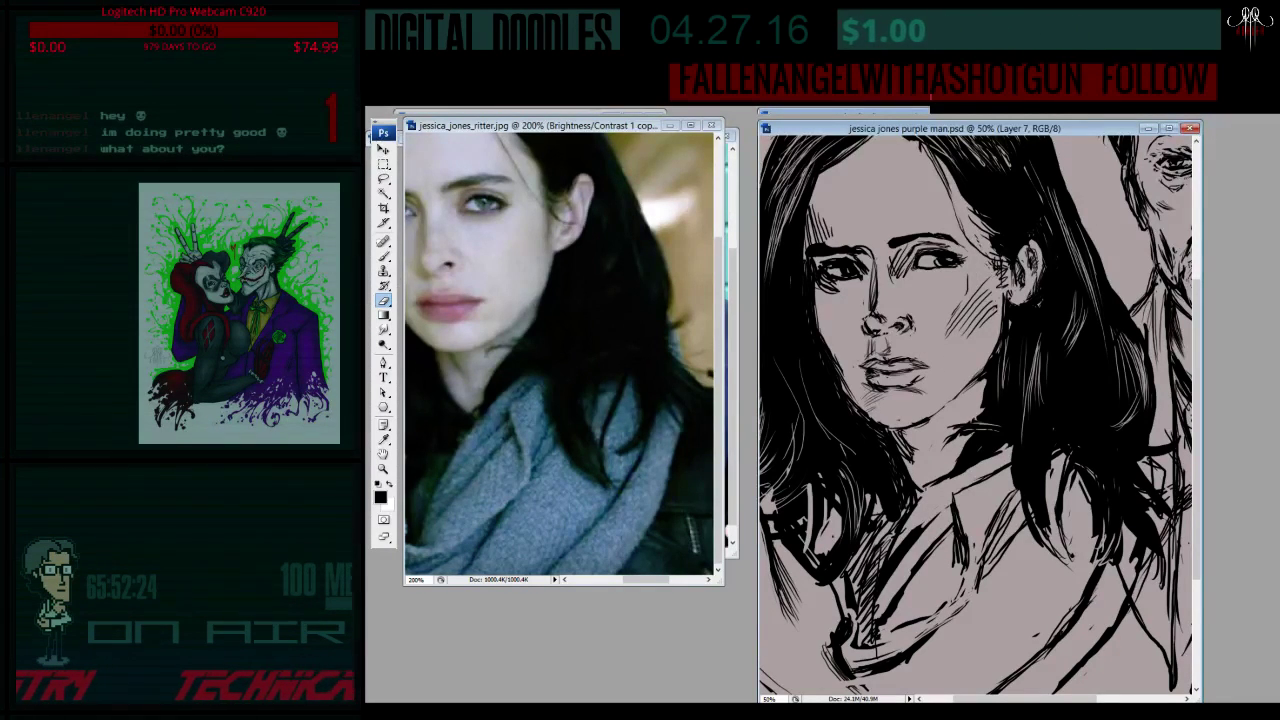
key(b)
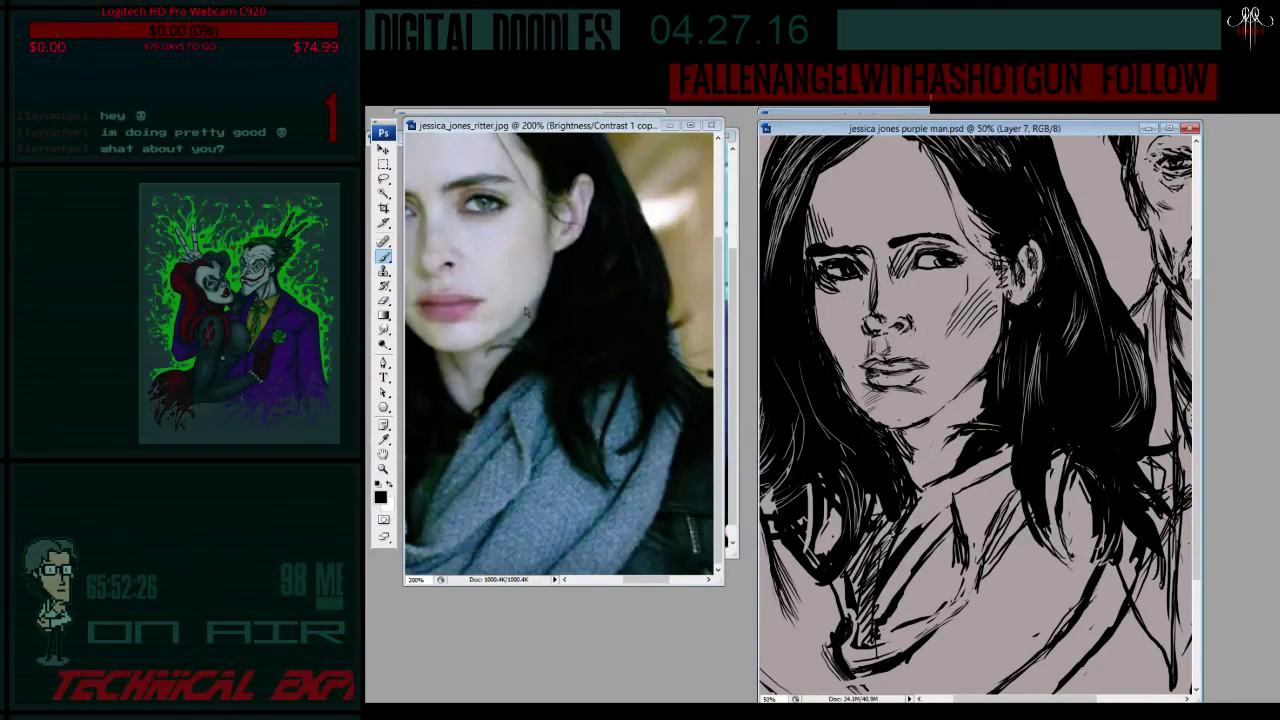
key(e)
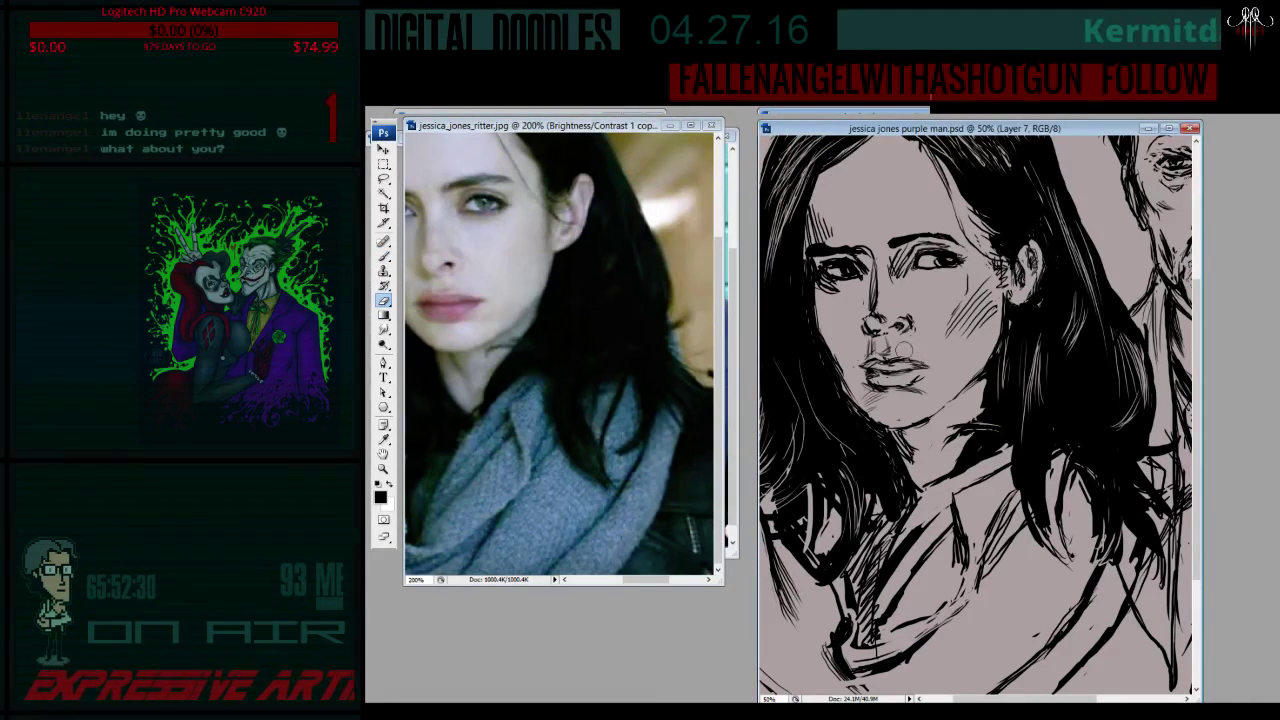
key(b)
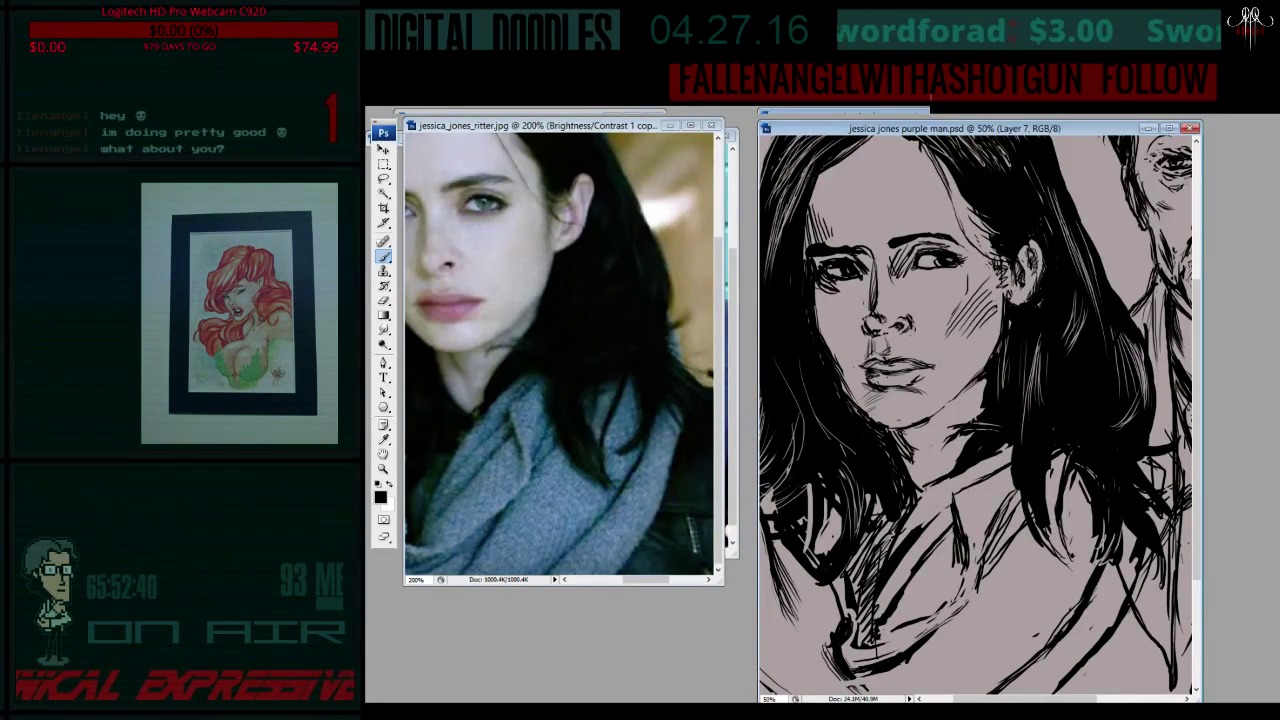
key(e)
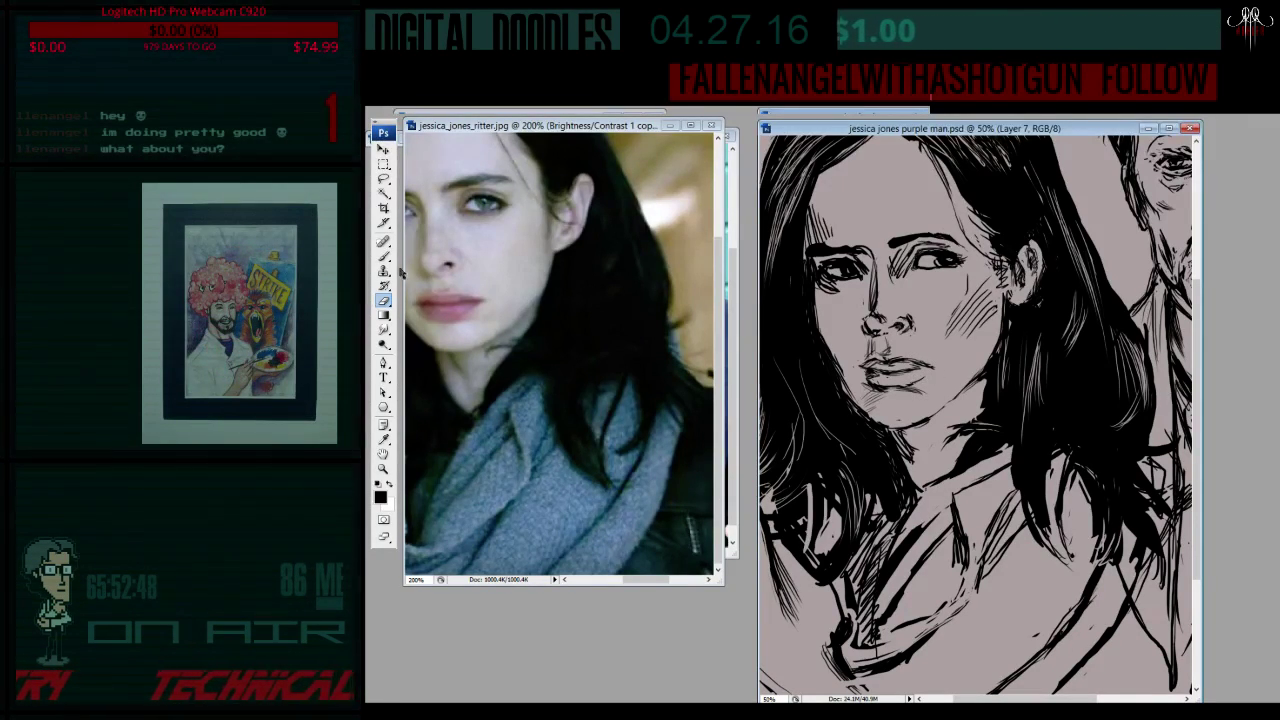
key(b)
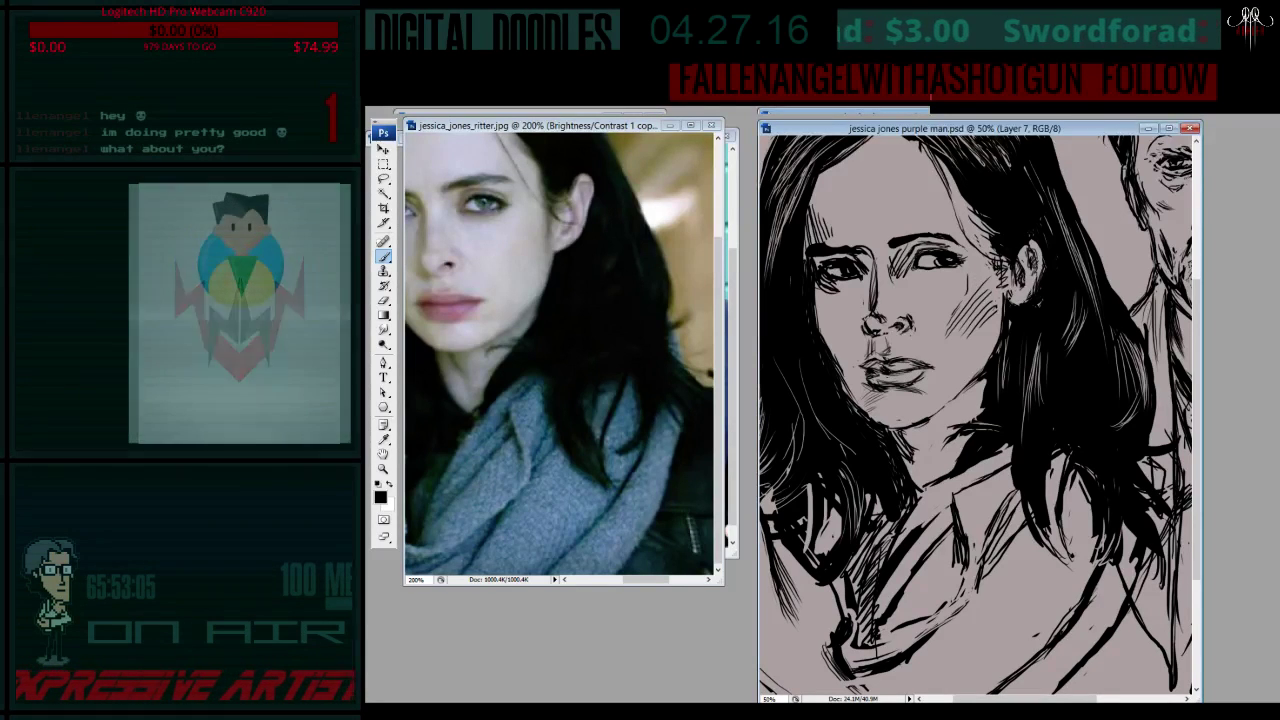
key(e)
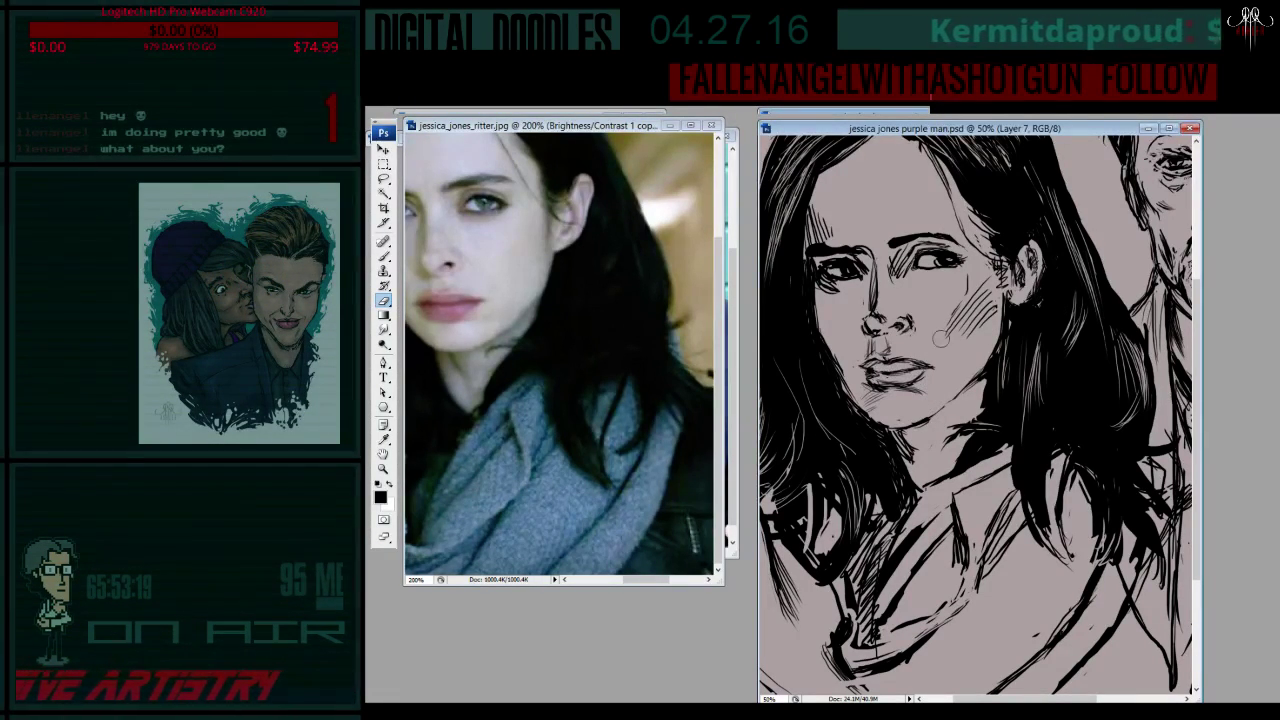
key(b)
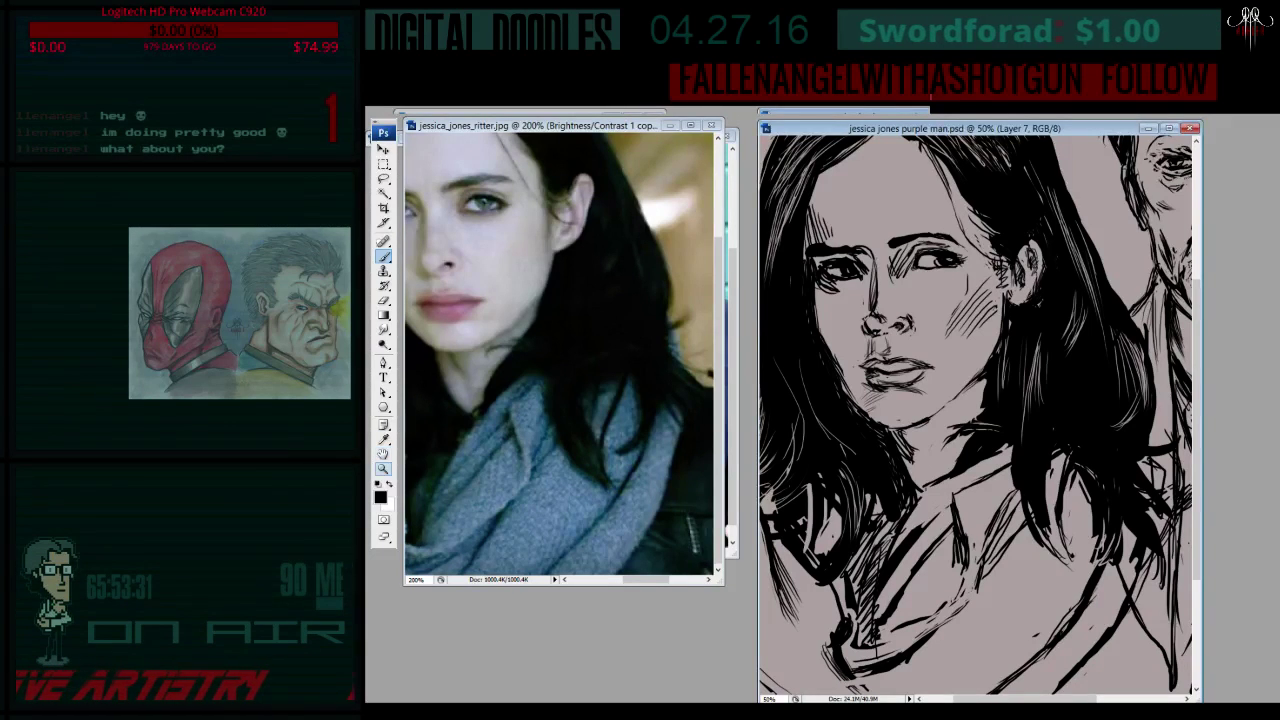
- Zoom out to 33.3% to see both figures, then back to 50% on her face
click(383, 468)
alt+click(993, 417)
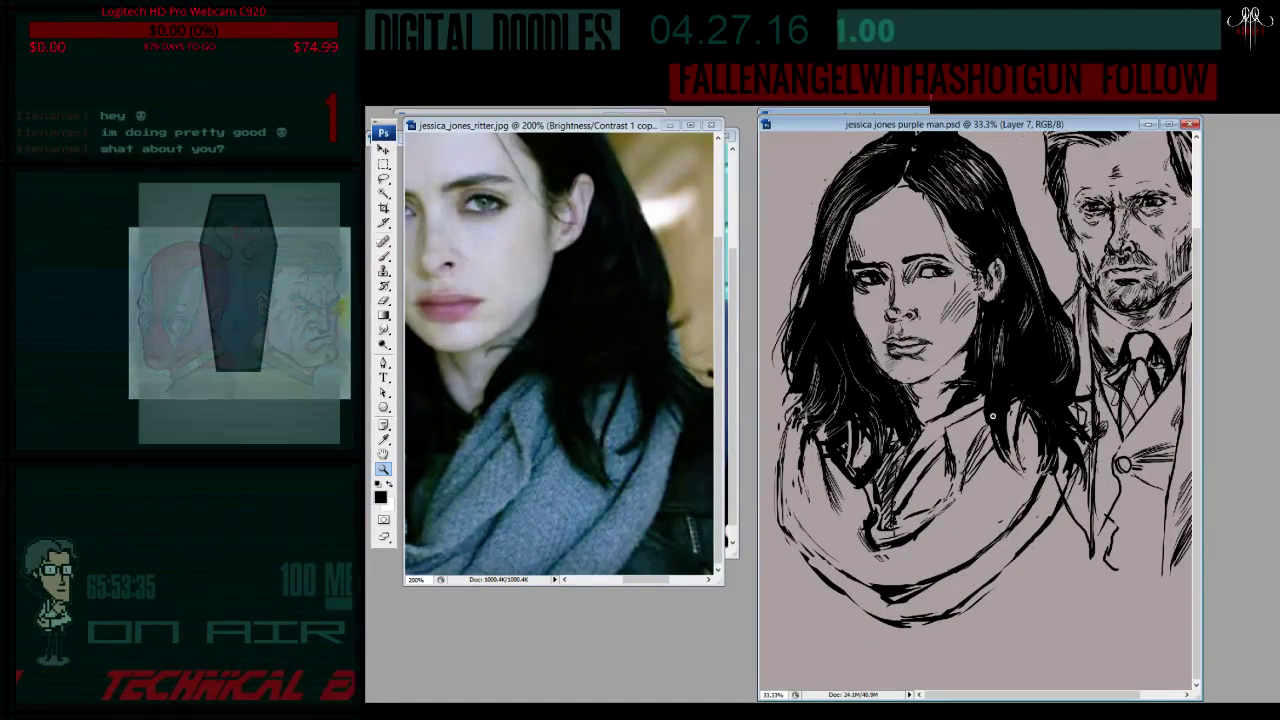
click(989, 375)
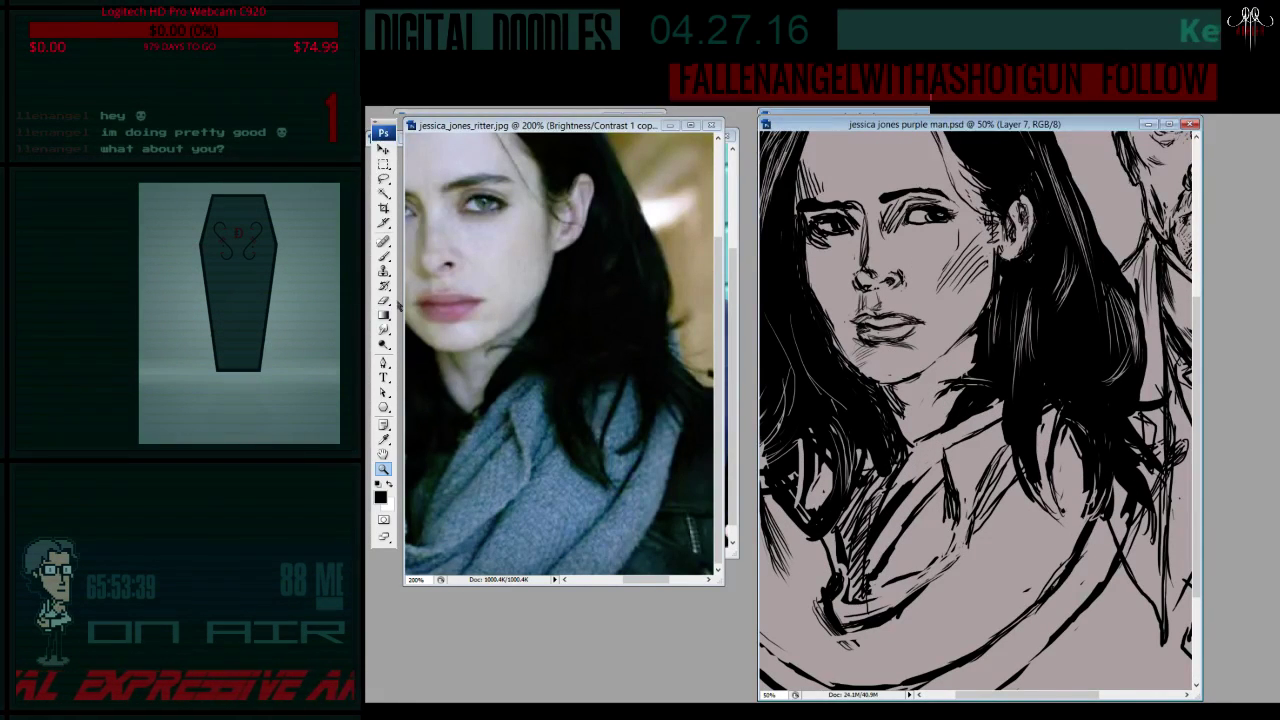
click(384, 300)
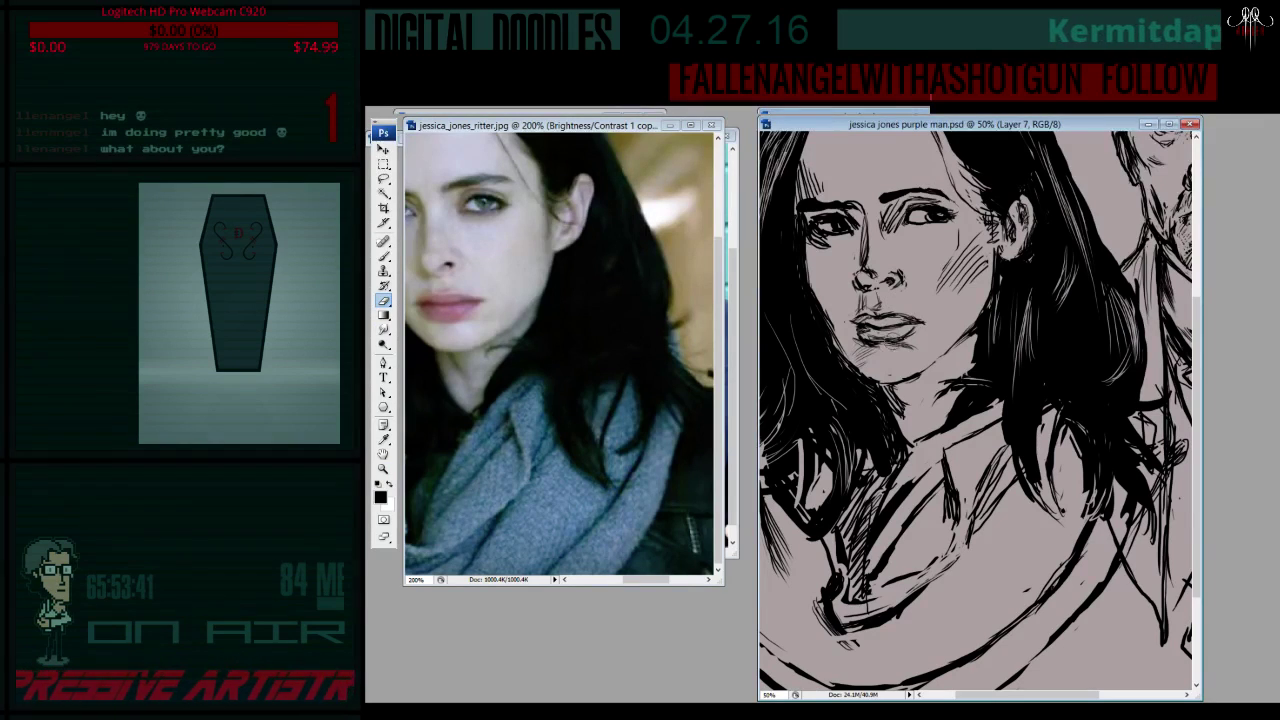
- Erase and redraw Jessica's lip strokes, then tidy the lines around her mouth
mouse_move(891, 340)
mouse_down()
mouse_move(874, 323)
mouse_move(906, 326)
mouse_up()
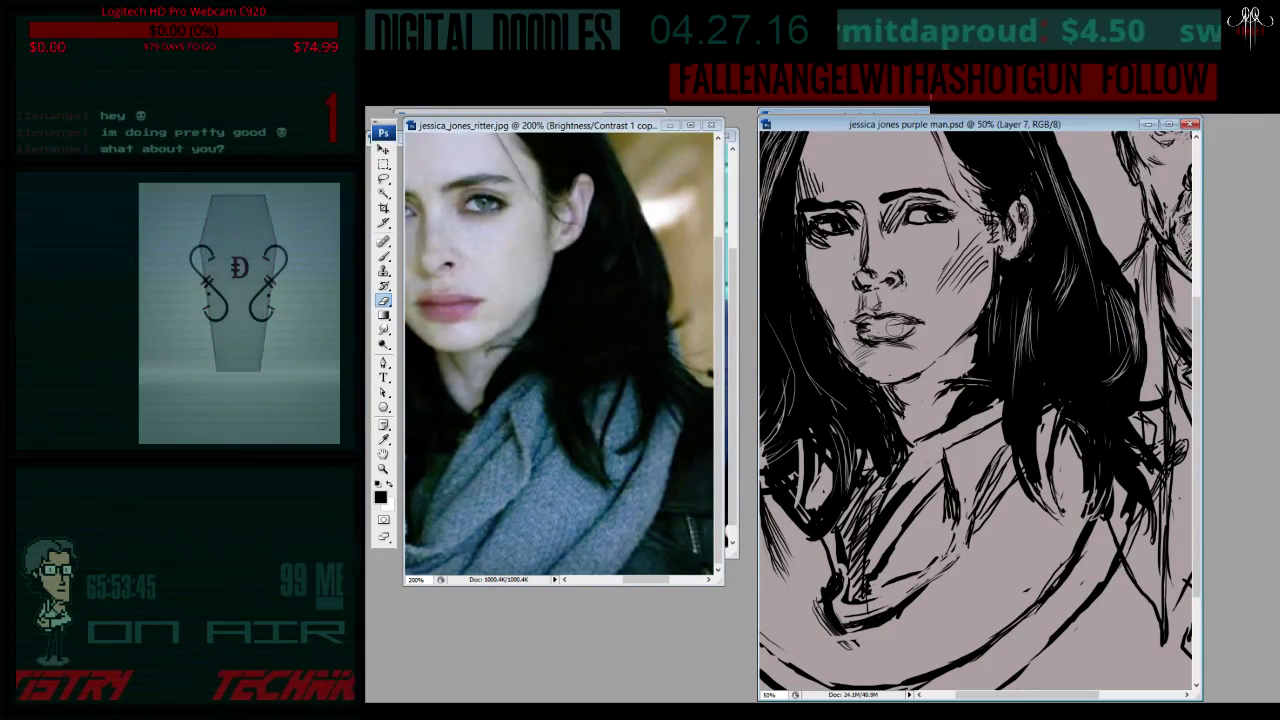
key(s)
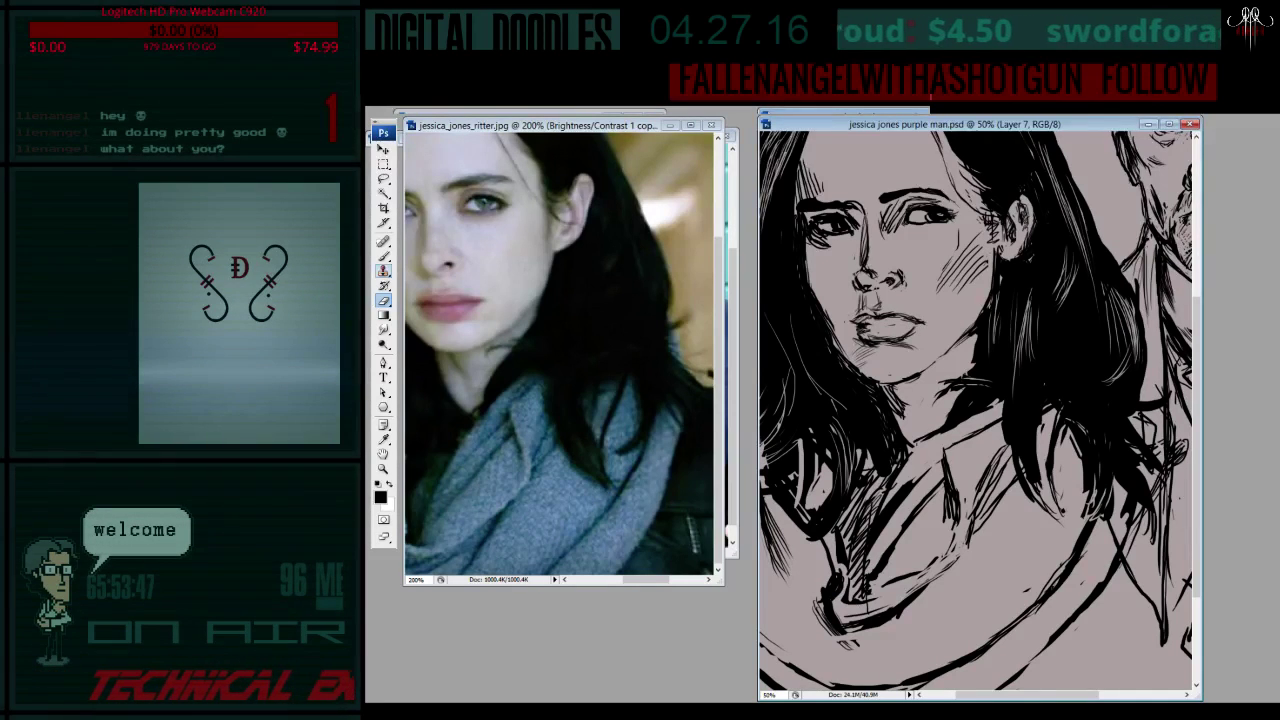
key(b)
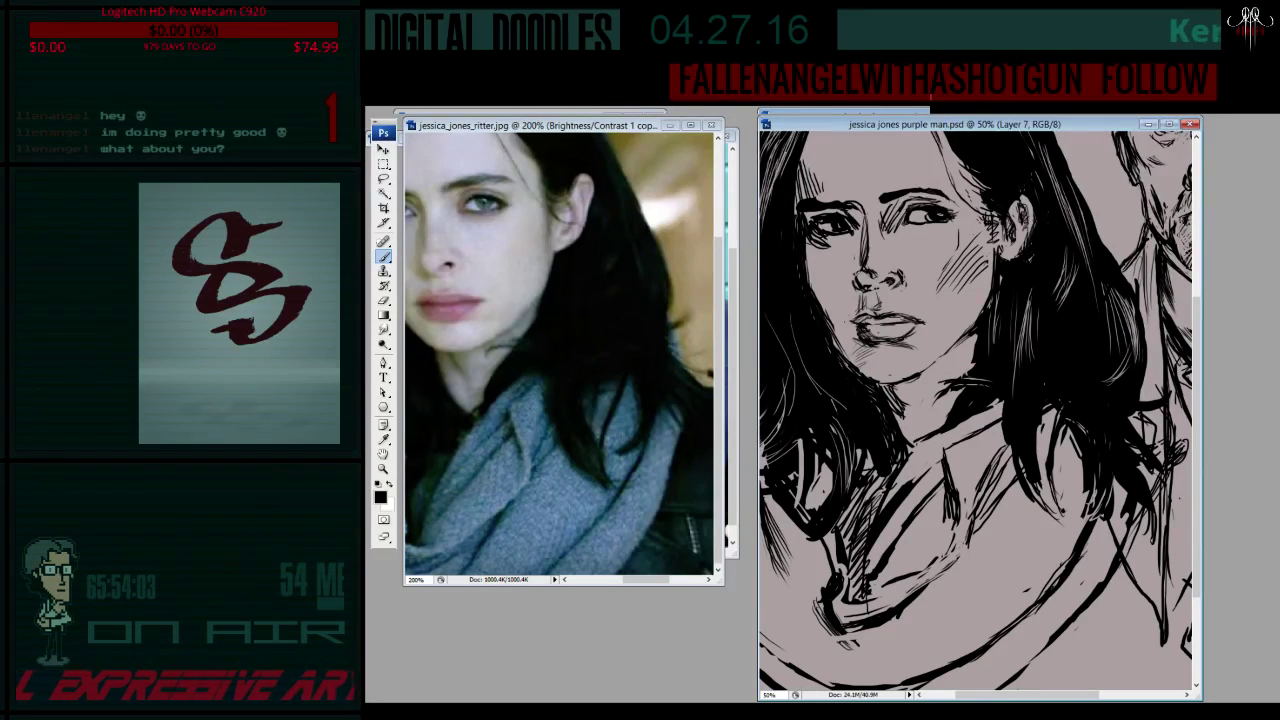
key(e)
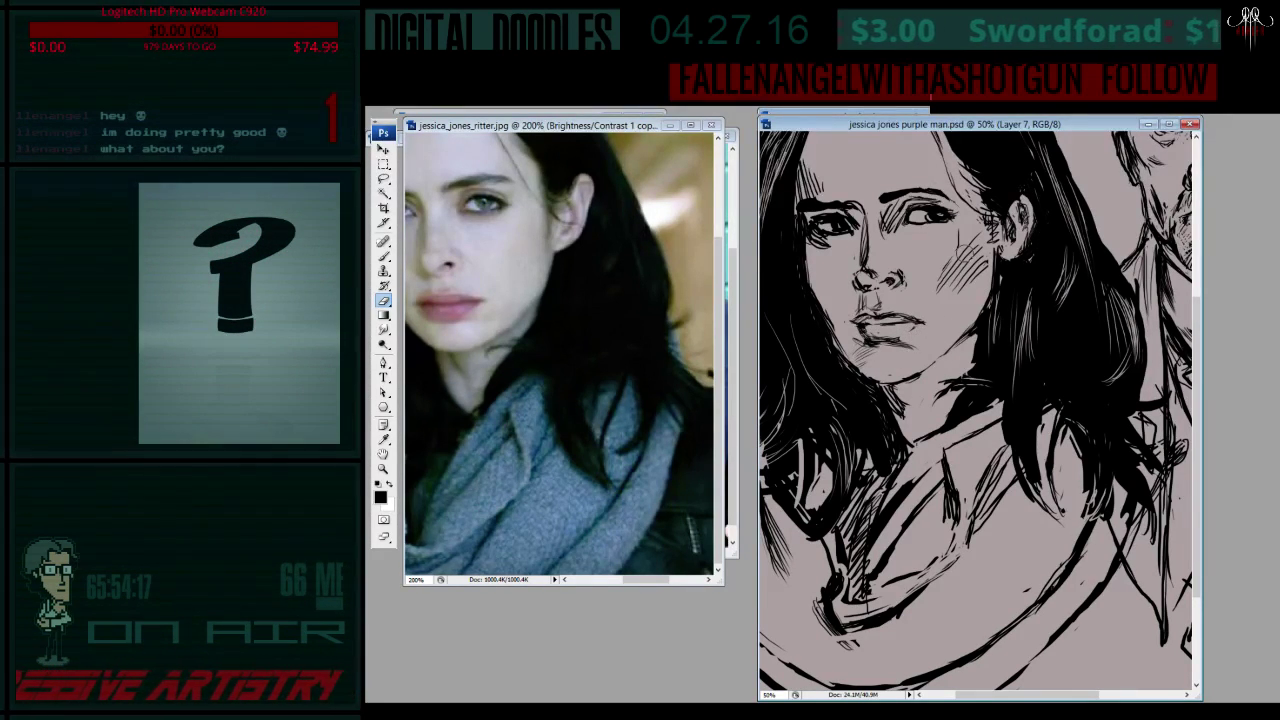
key(b)
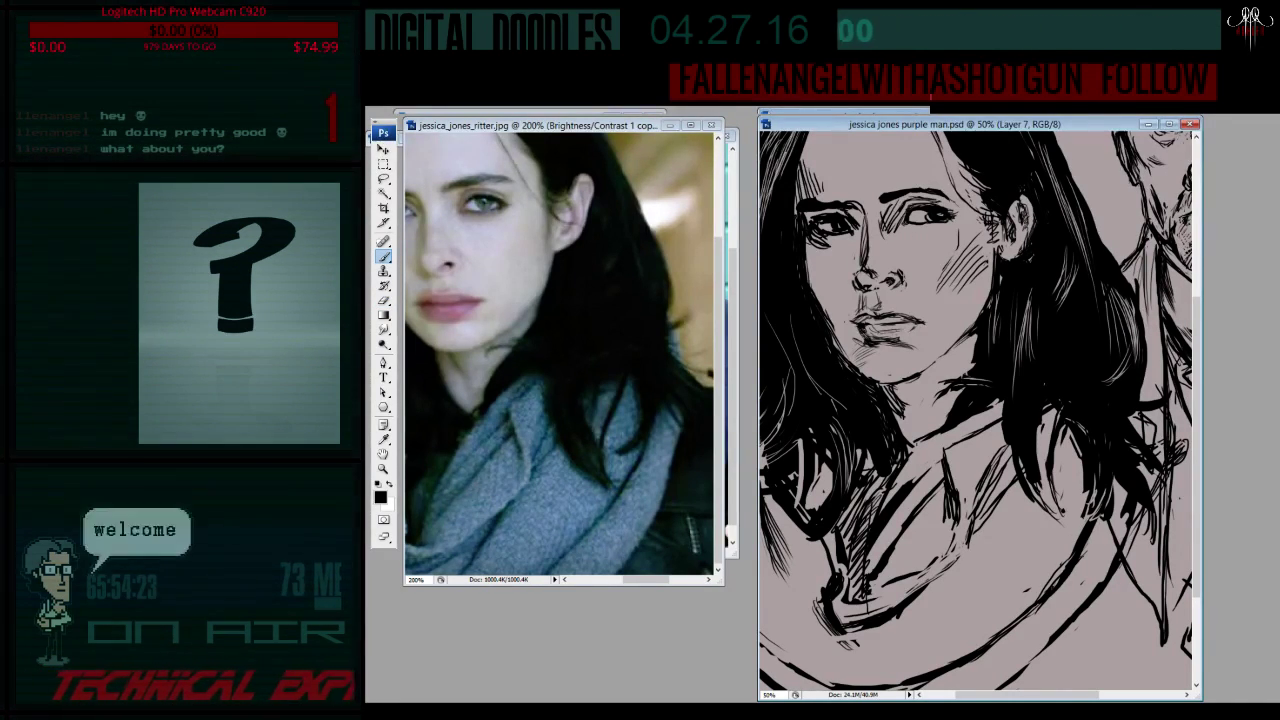
key(e)
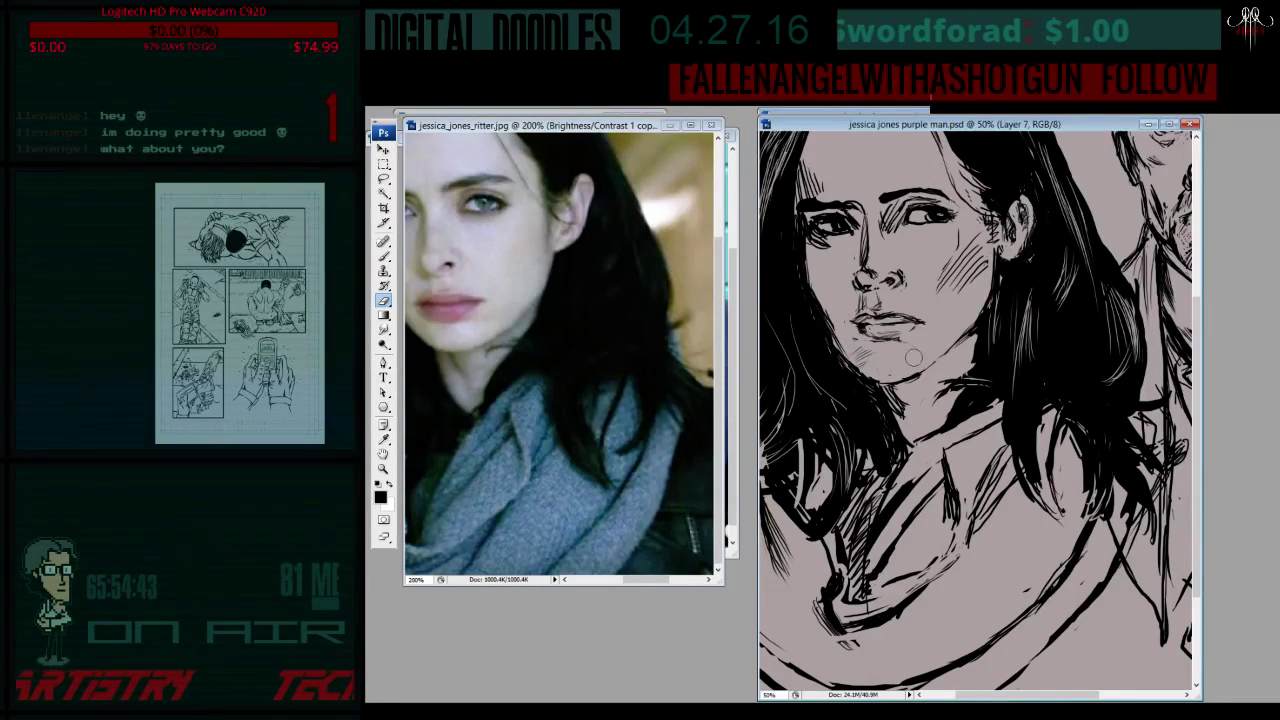
key(b)
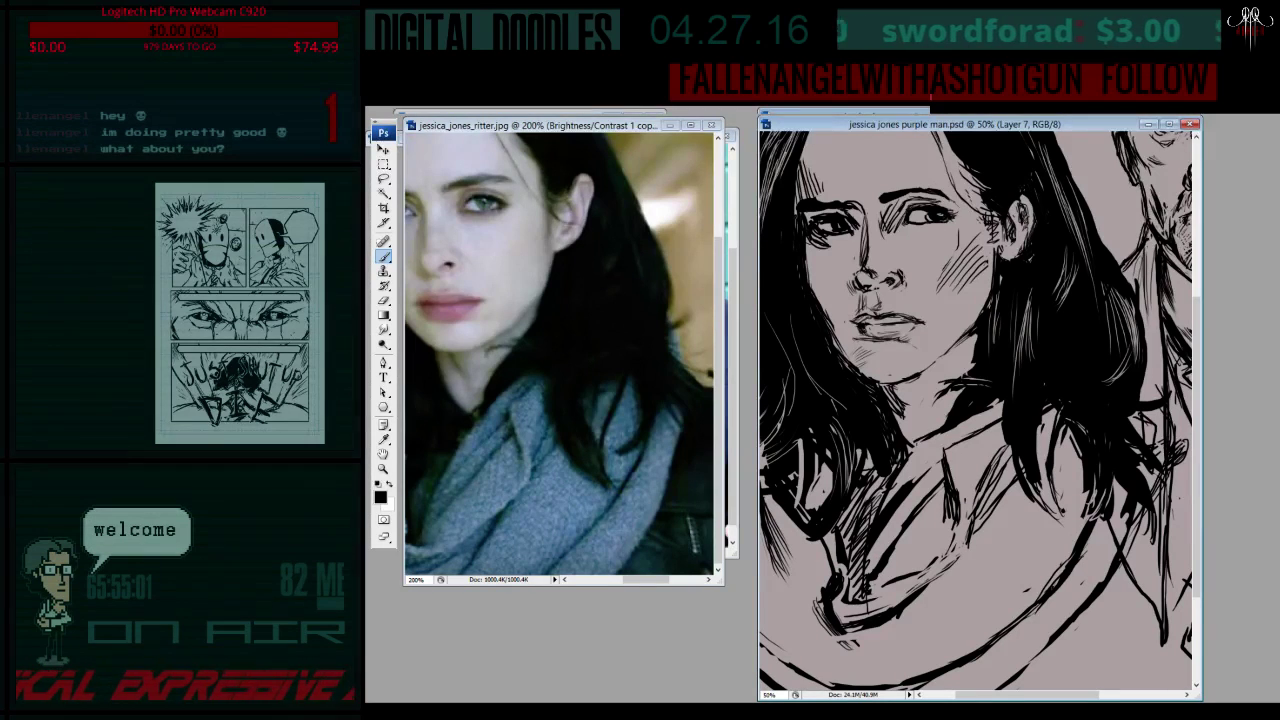
- Thin the ink lines around Jessica's right eye, with small brush touch-ups
key(e)
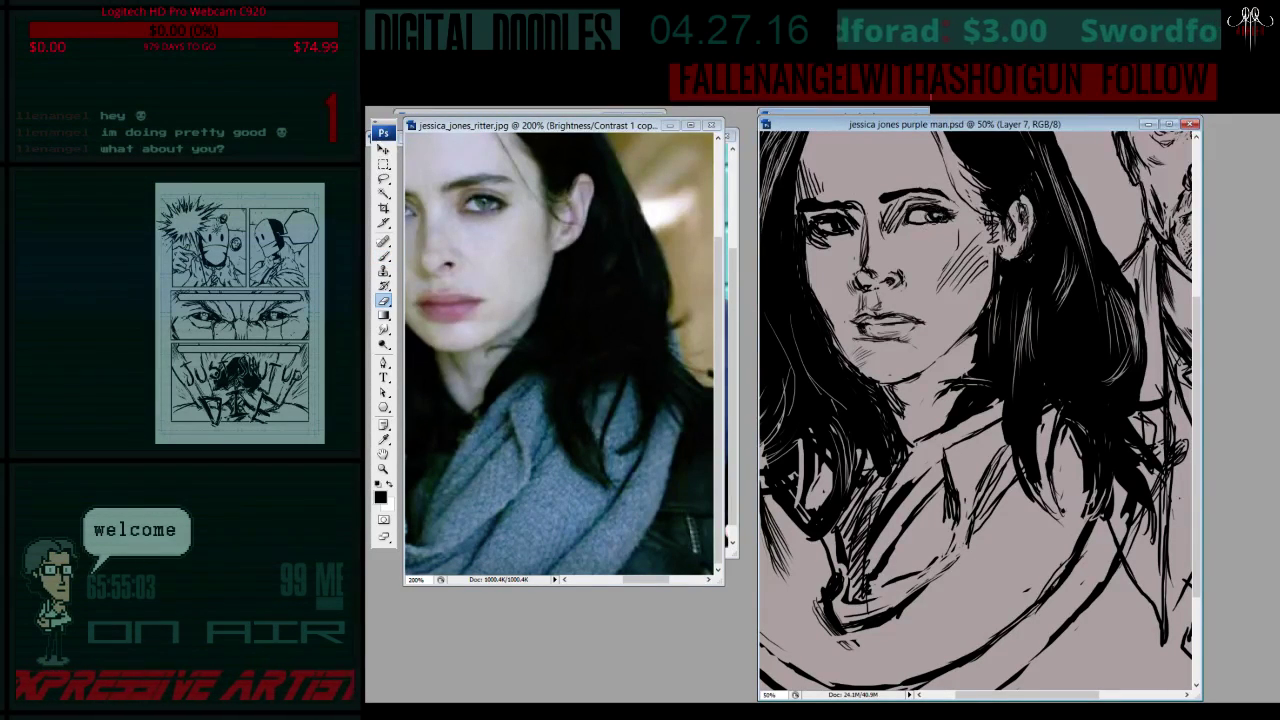
mouse_move(926, 218)
mouse_down()
mouse_move(944, 214)
mouse_move(916, 212)
mouse_up()
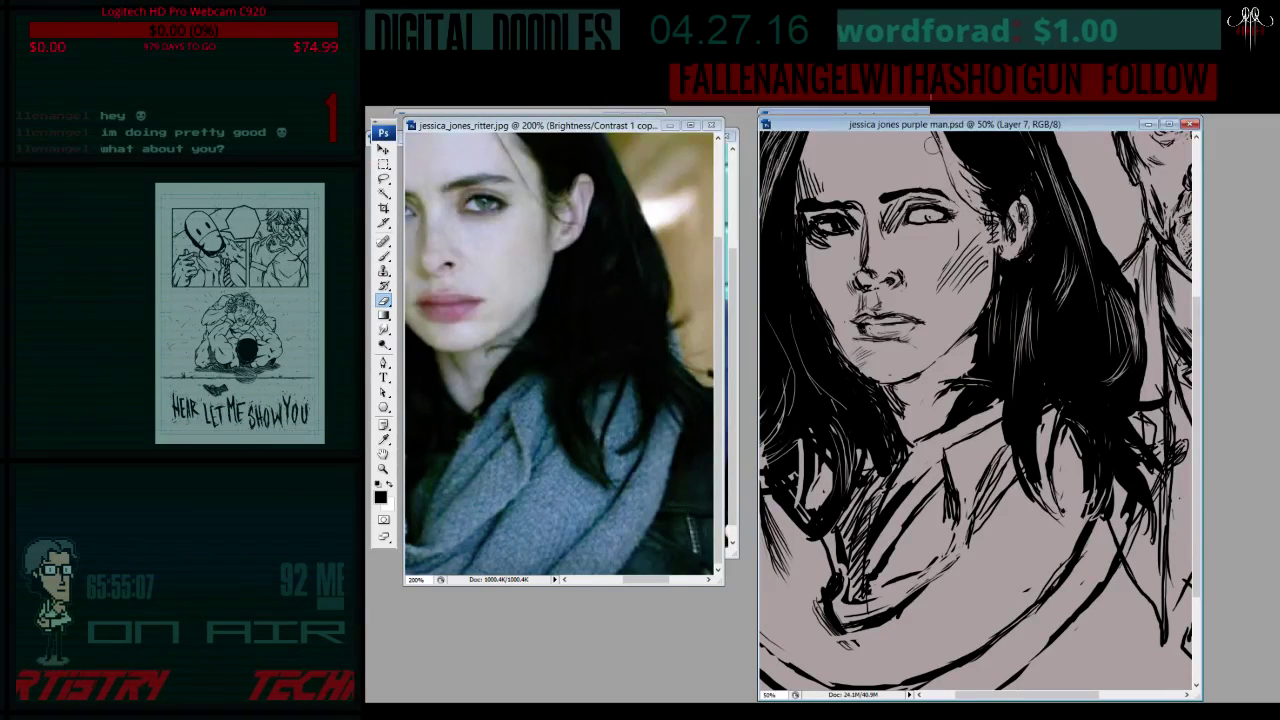
key(b)
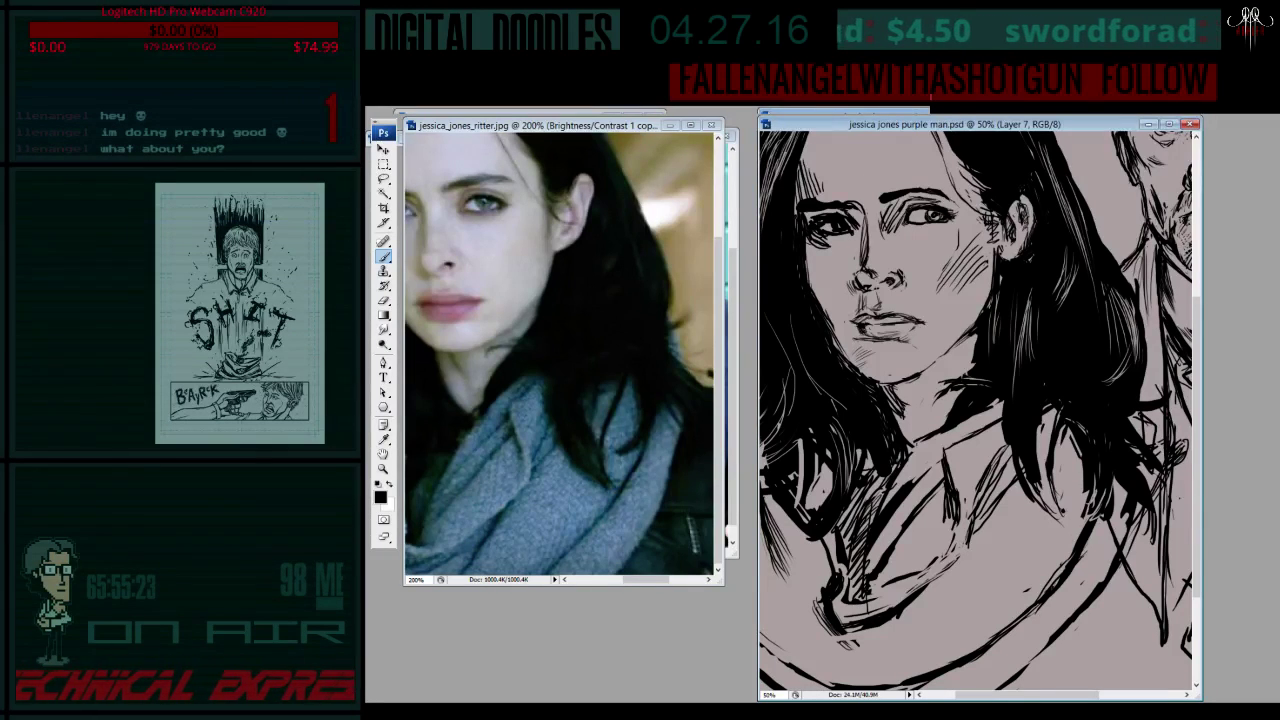
key(e)
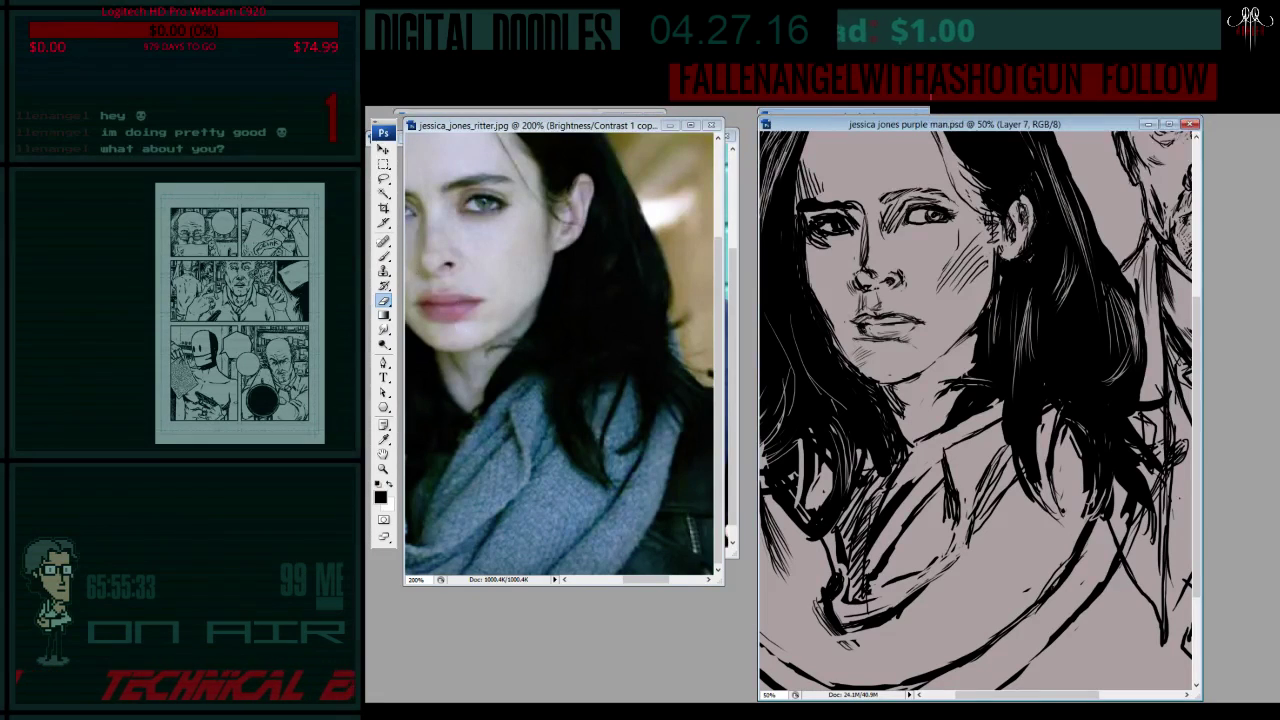
key(b)
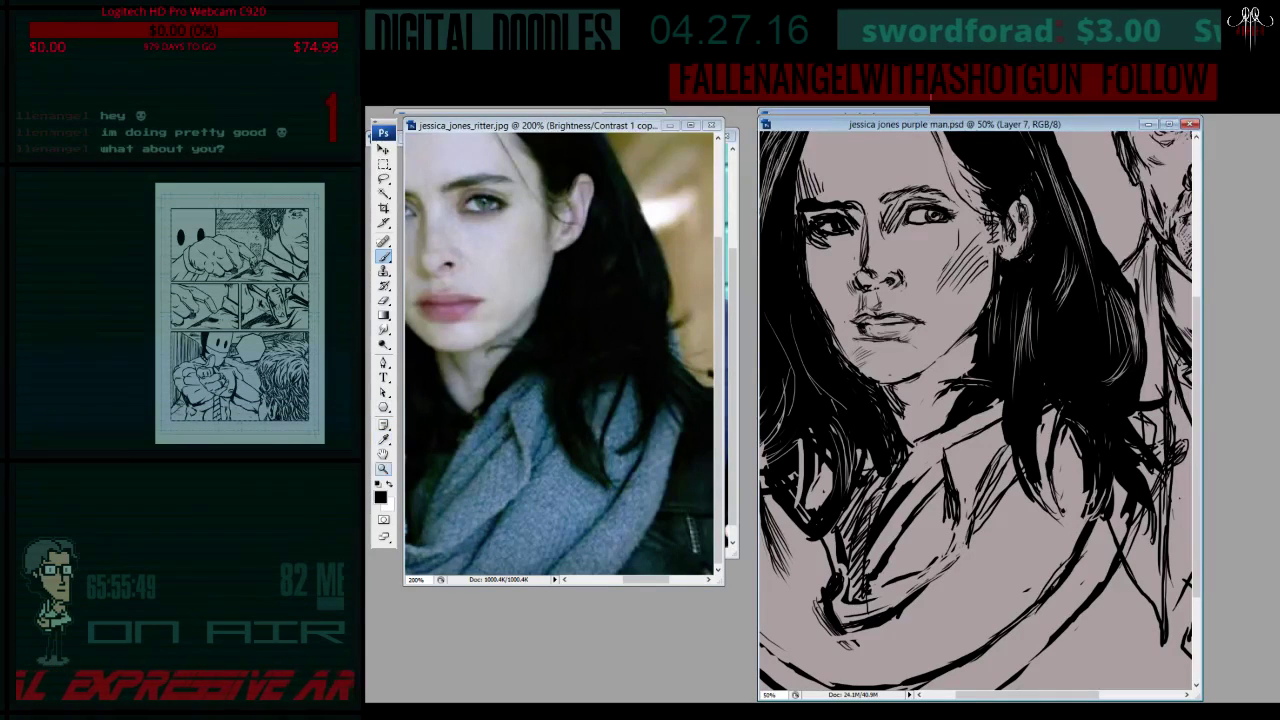
- Pan the reference photo so the woman's whole face is visible
click(383, 453)
drag(554, 345, 634, 393)
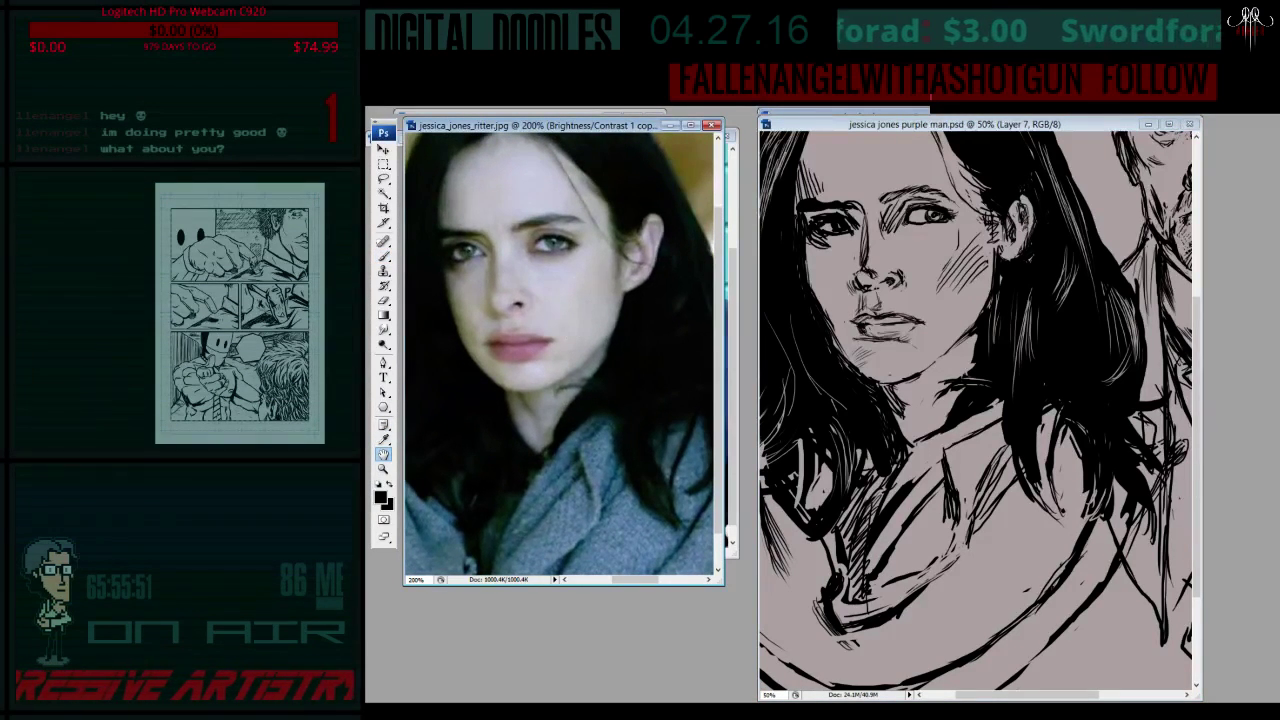
key(b)
key(ctrl+Tab)
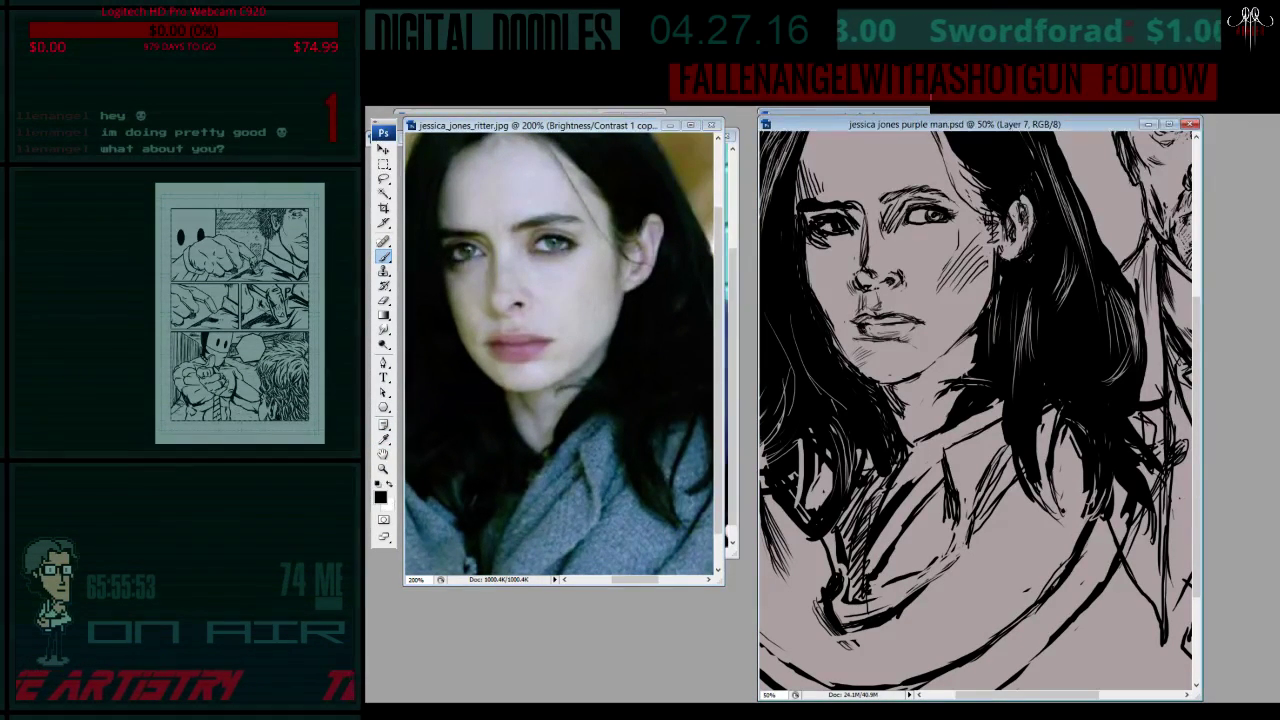
- Touch up the sketch's facial lines with alternating eraser and brush strokes
key(e)
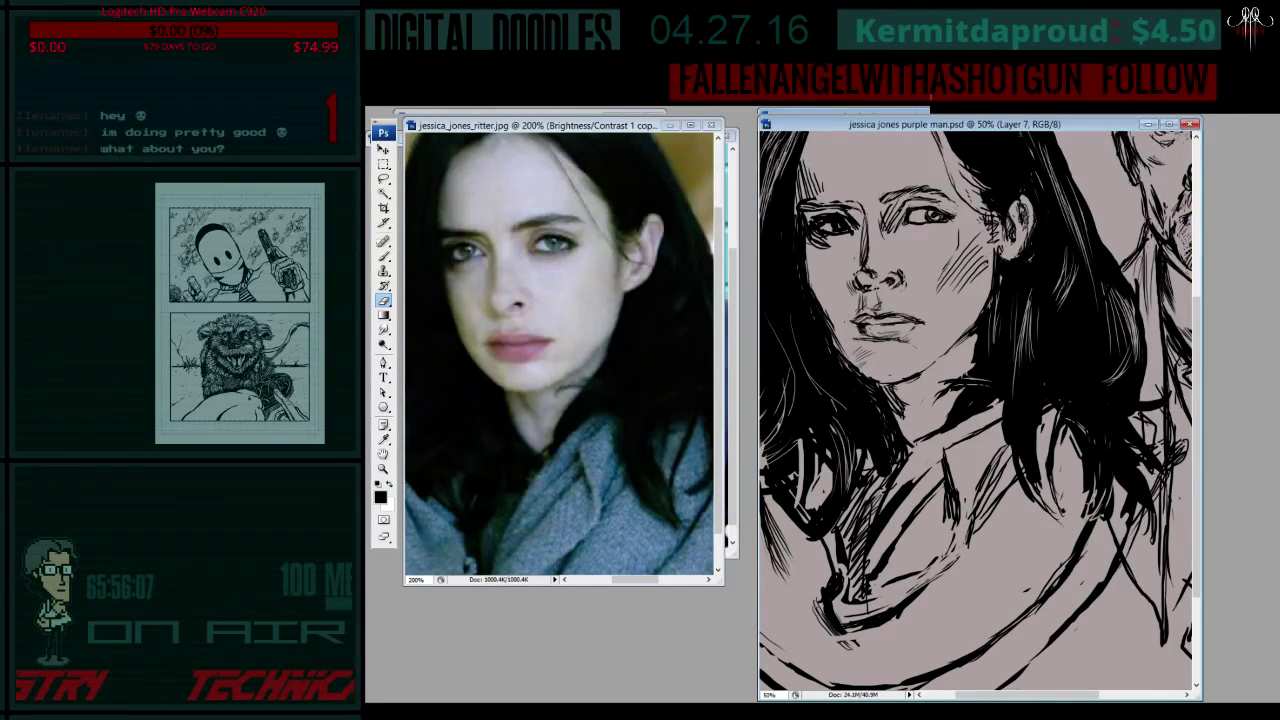
click(383, 256)
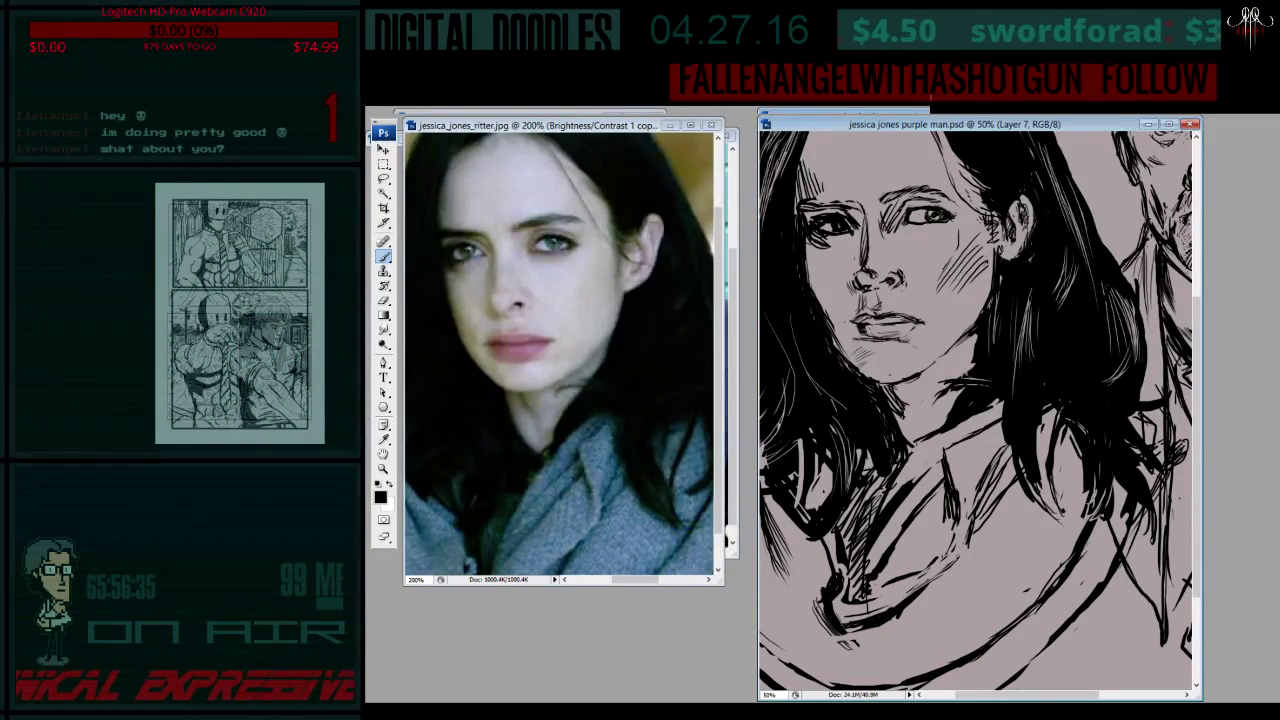
key(e)
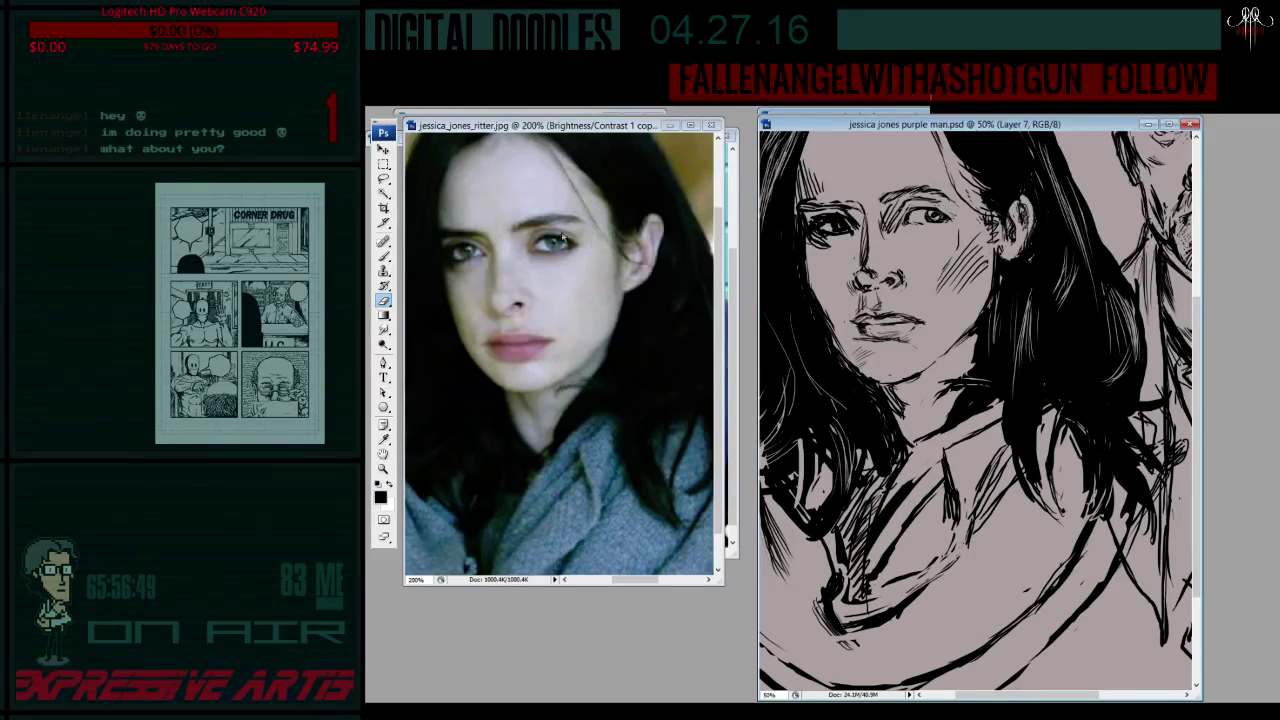
- Add and erase ink strokes on Layer 7 to sharpen Jessica's nose and mouth lines
key(b)
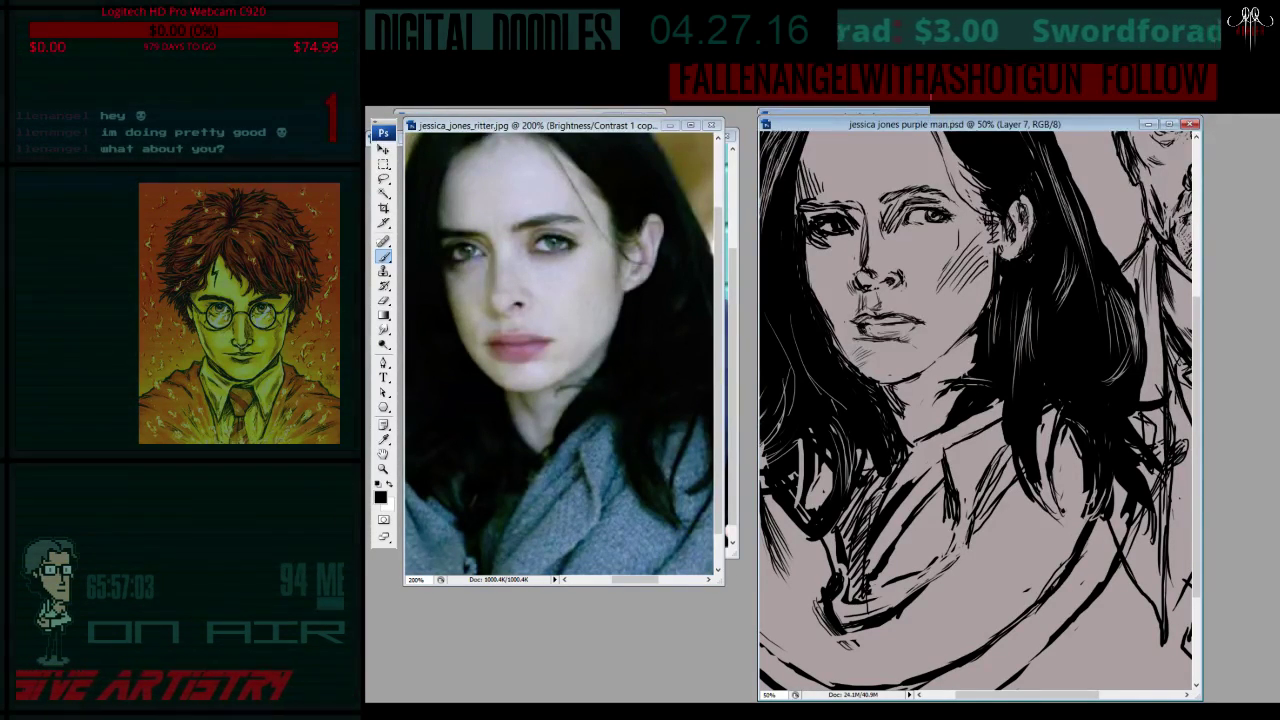
key(e)
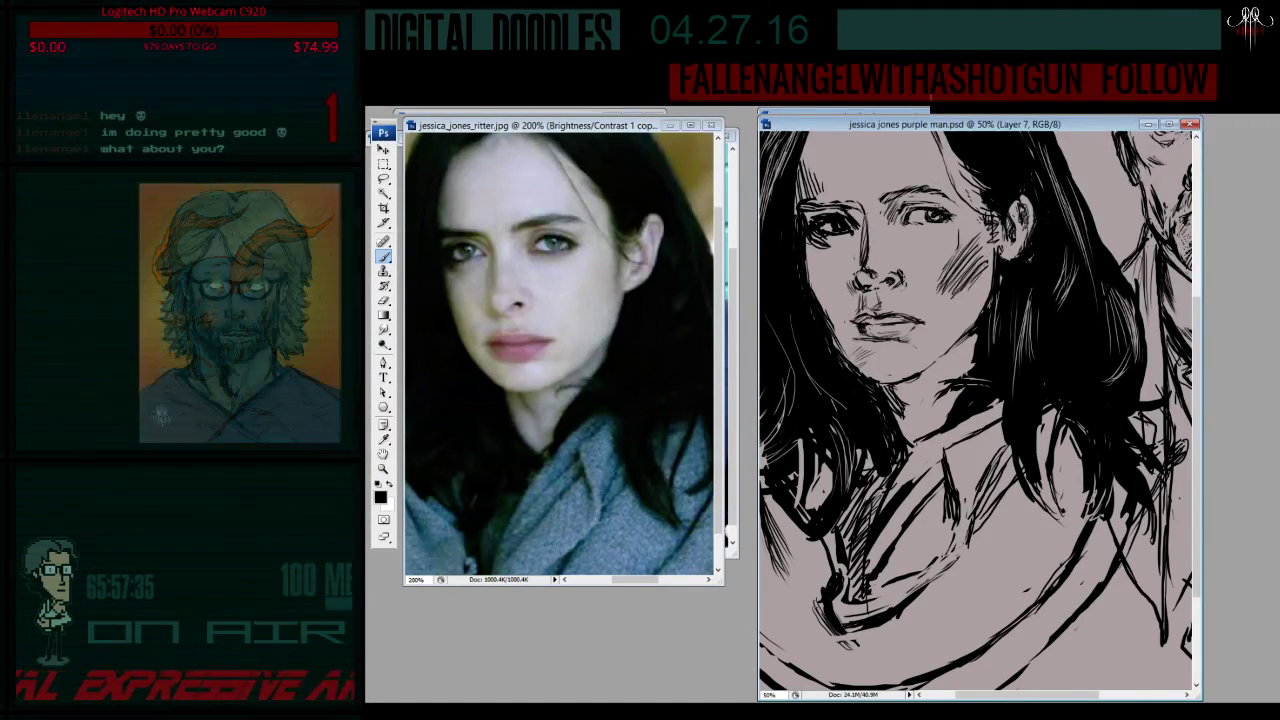
key(e)
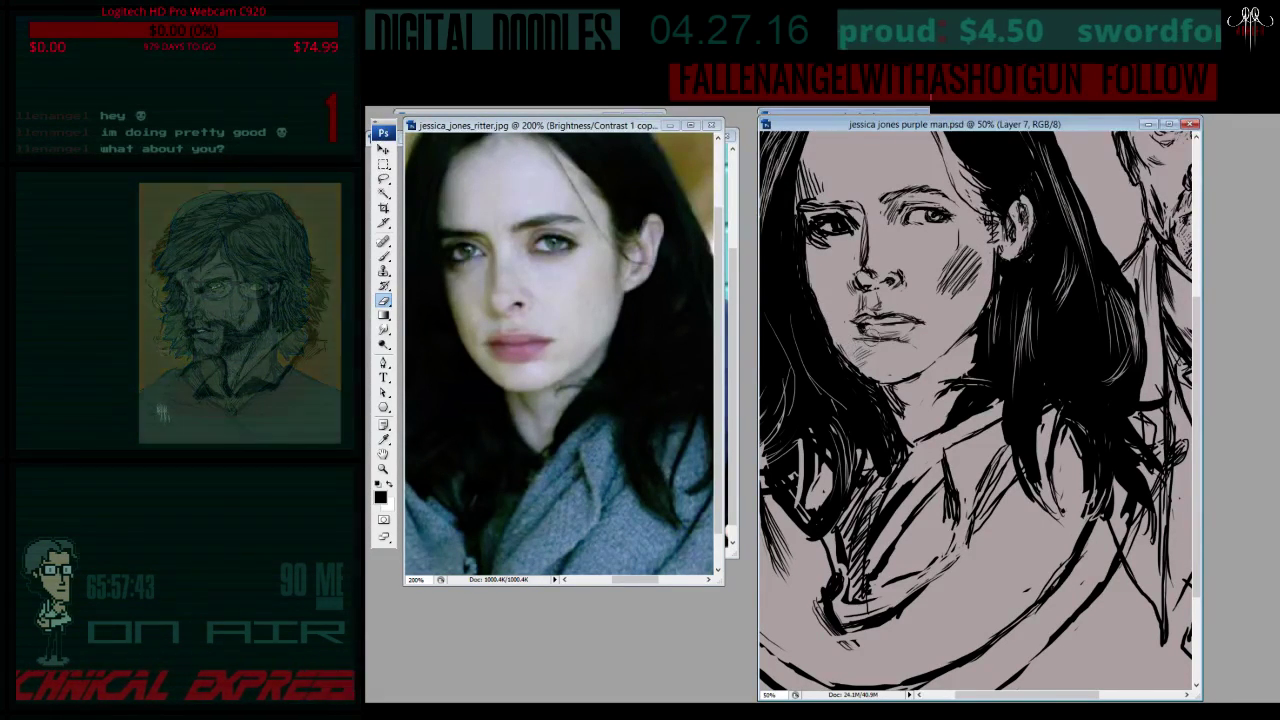
key(b)
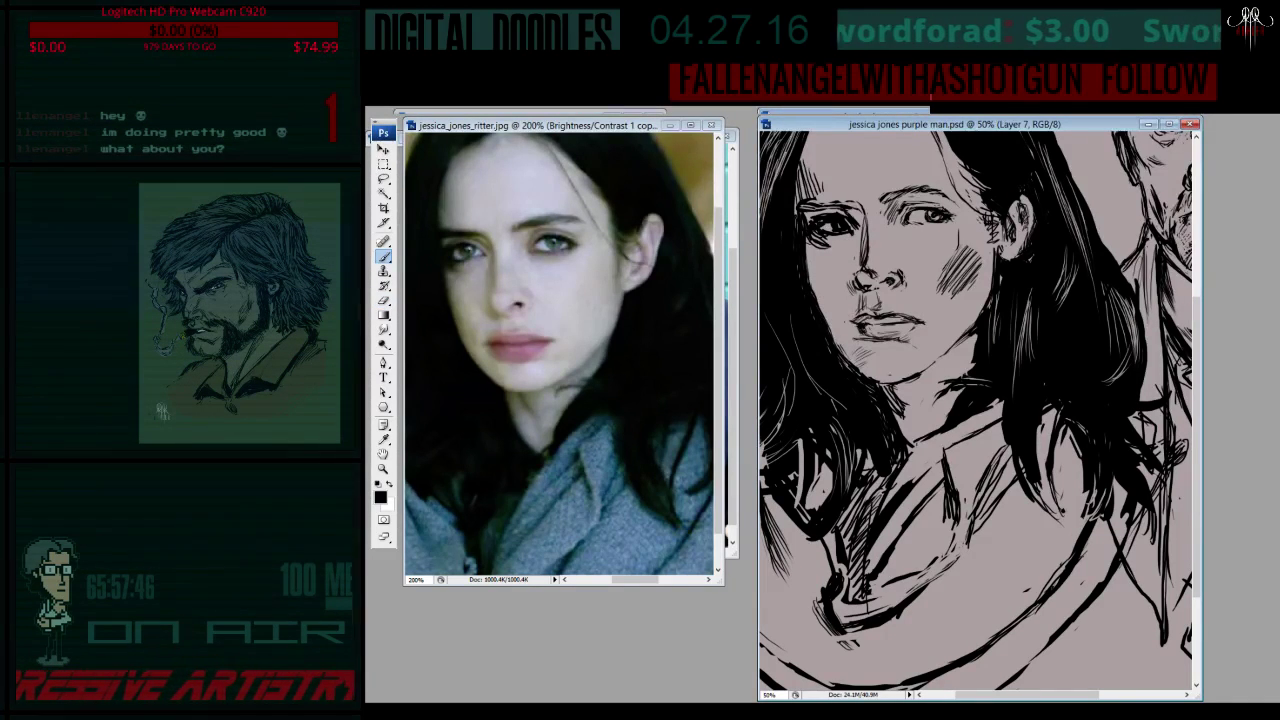
click(383, 300)
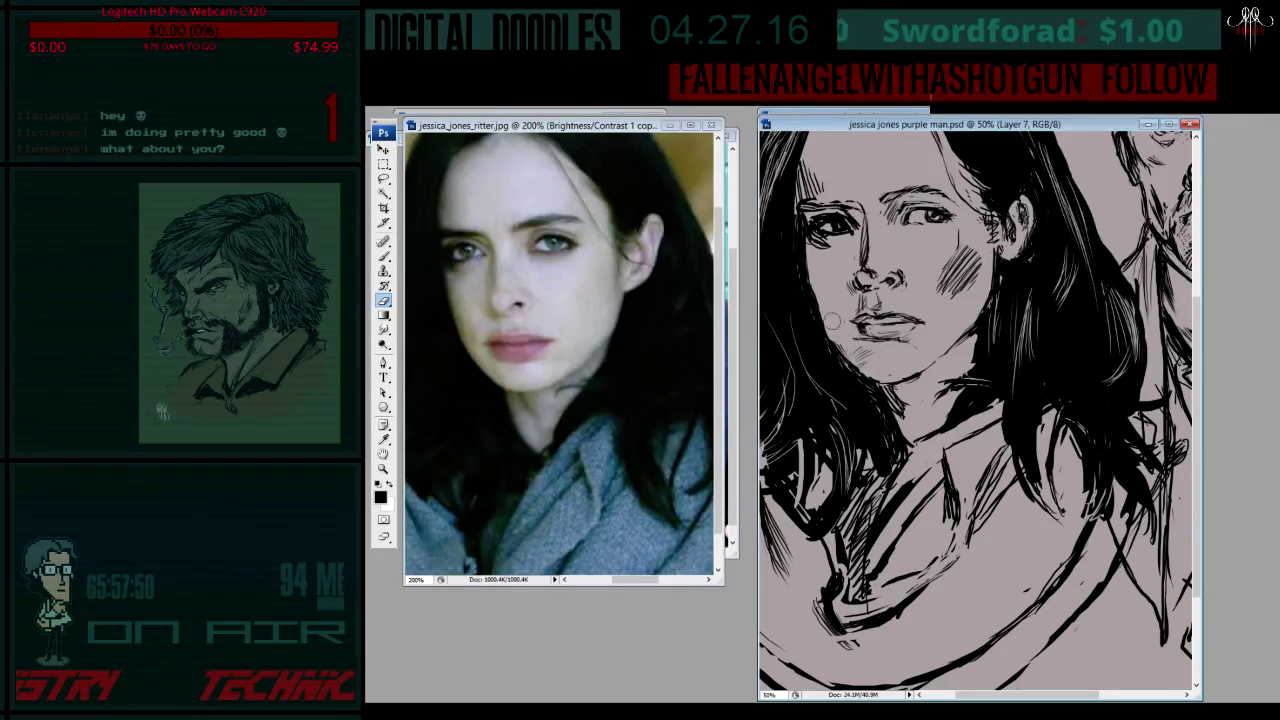
- Touch up the ink lines around Jessica's mouth and chin
key(b)
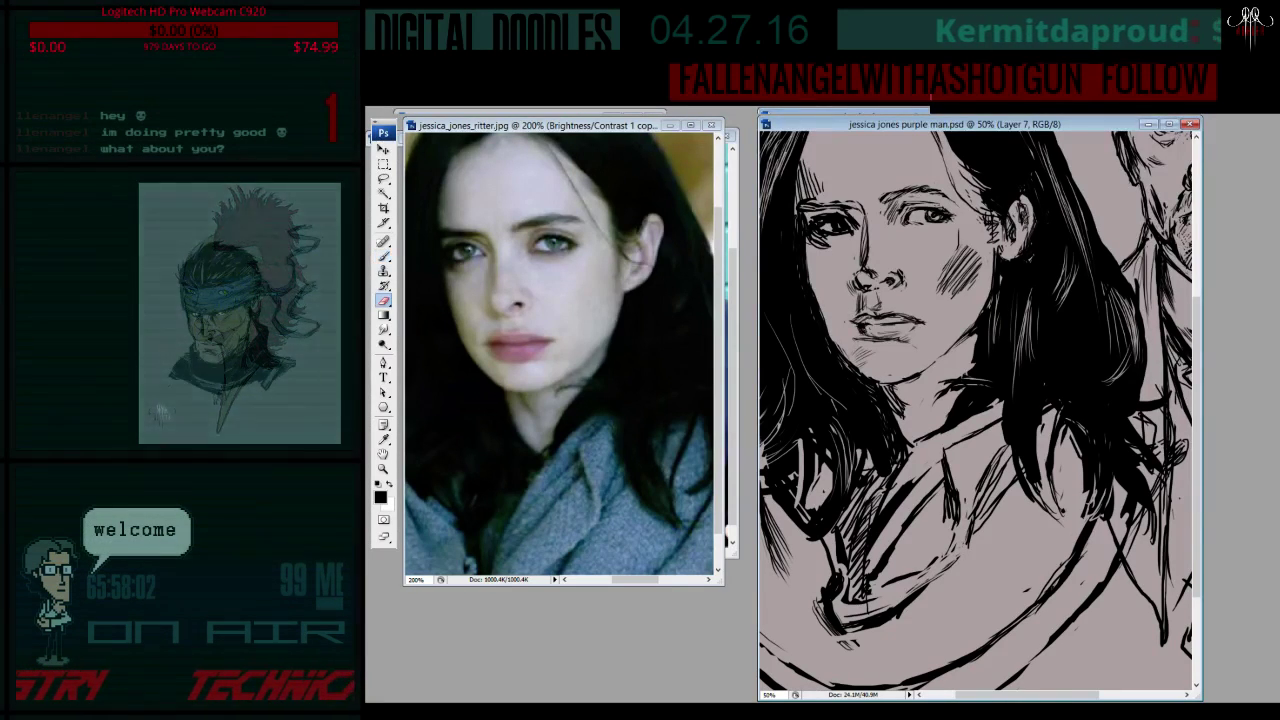
key(e)
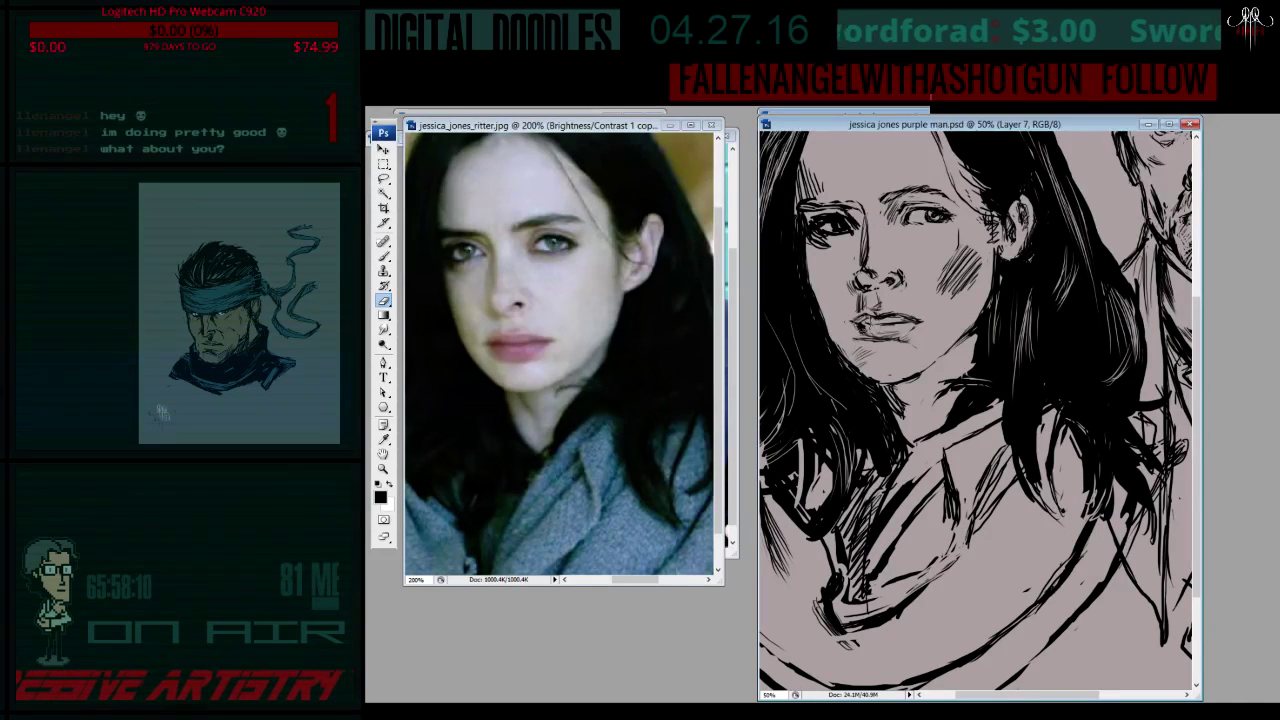
key(b)
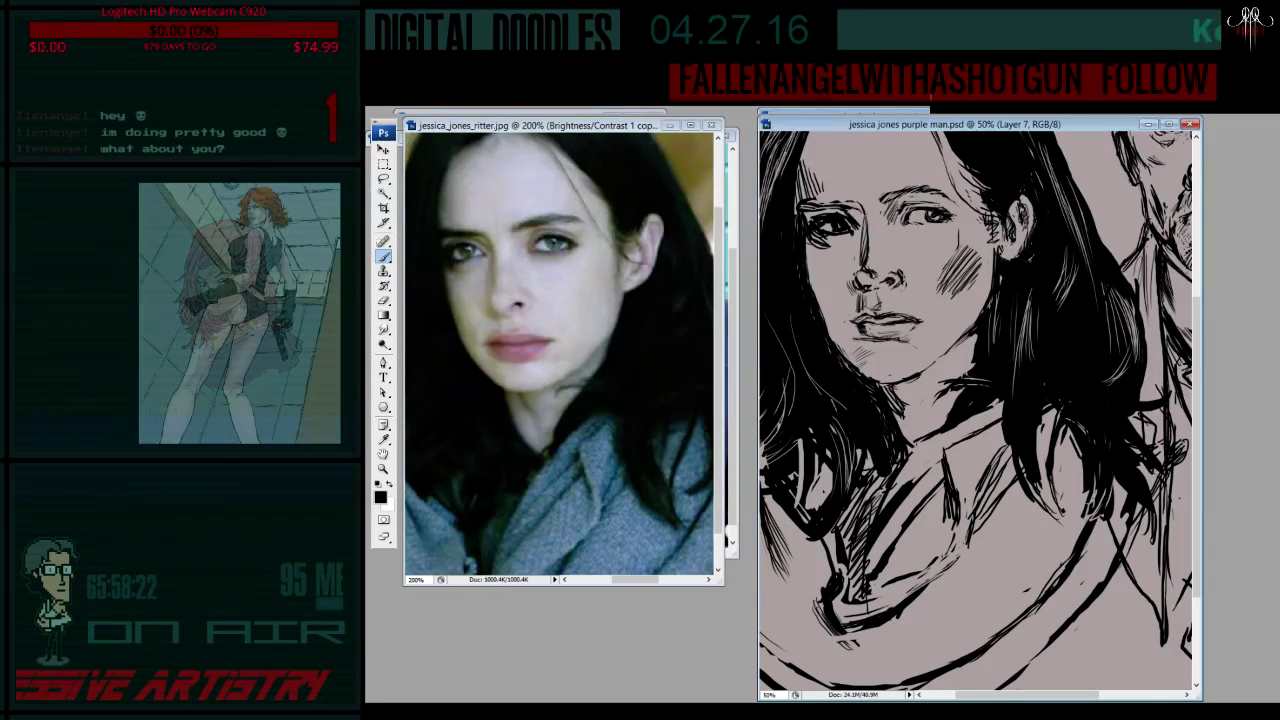
key(e)
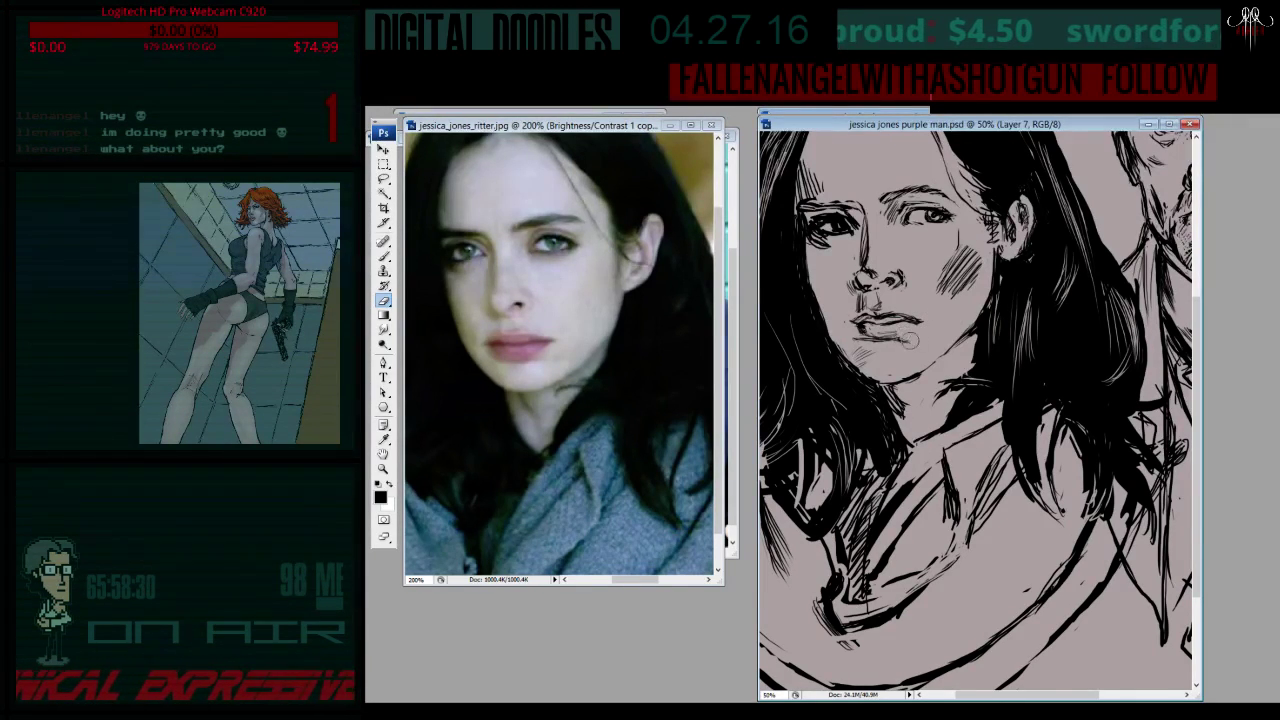
key(b)
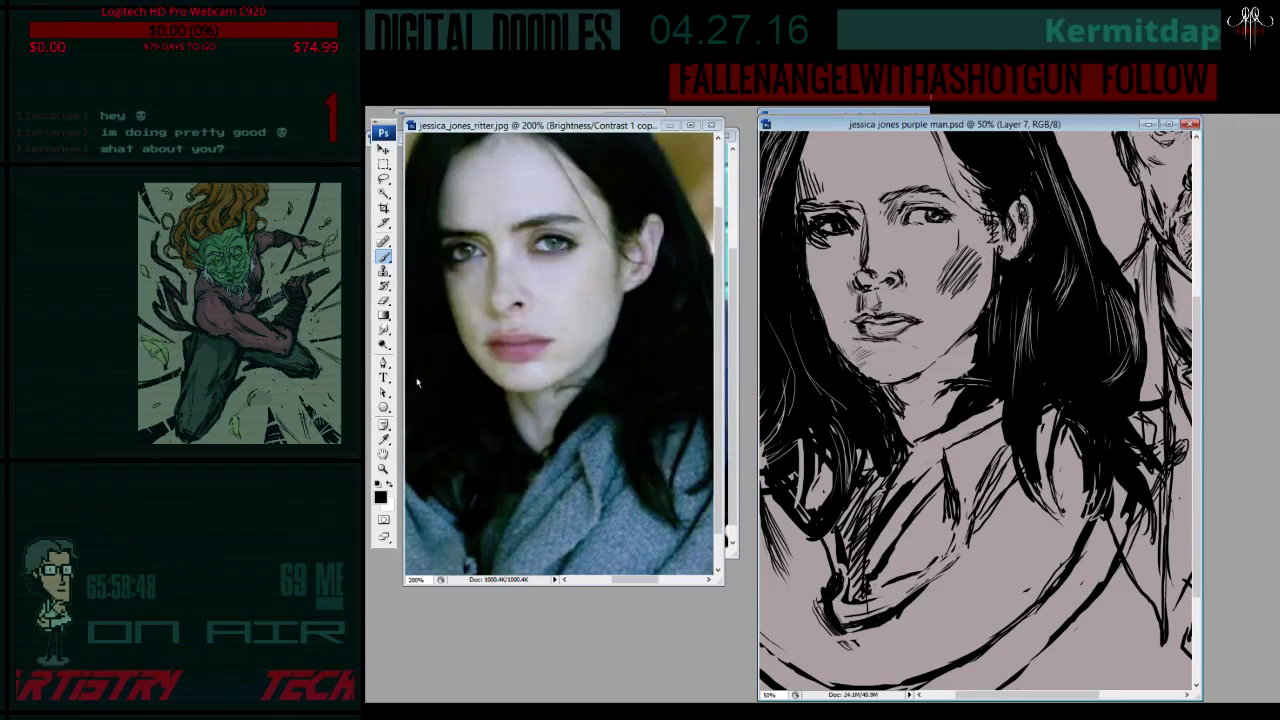
click(383, 300)
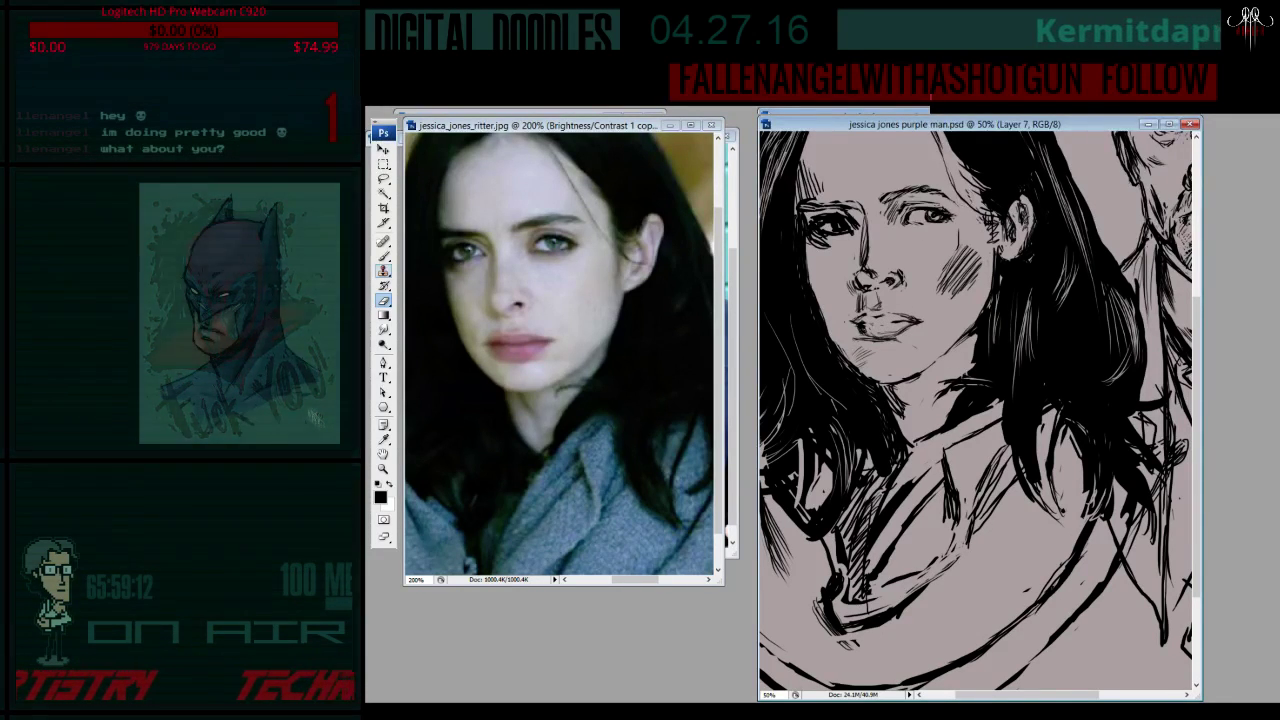
key(b)
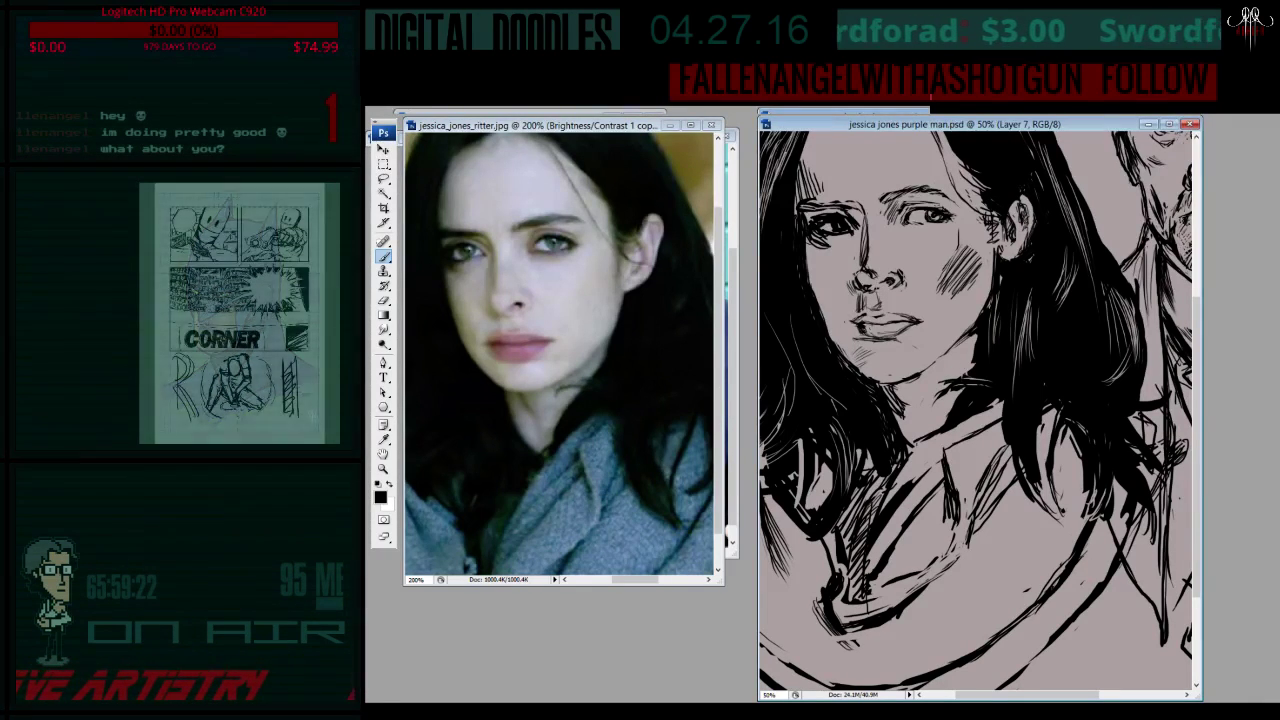
- Scroll the canvas up and erase a few more stray strokes
drag(1202, 365, 1199, 330)
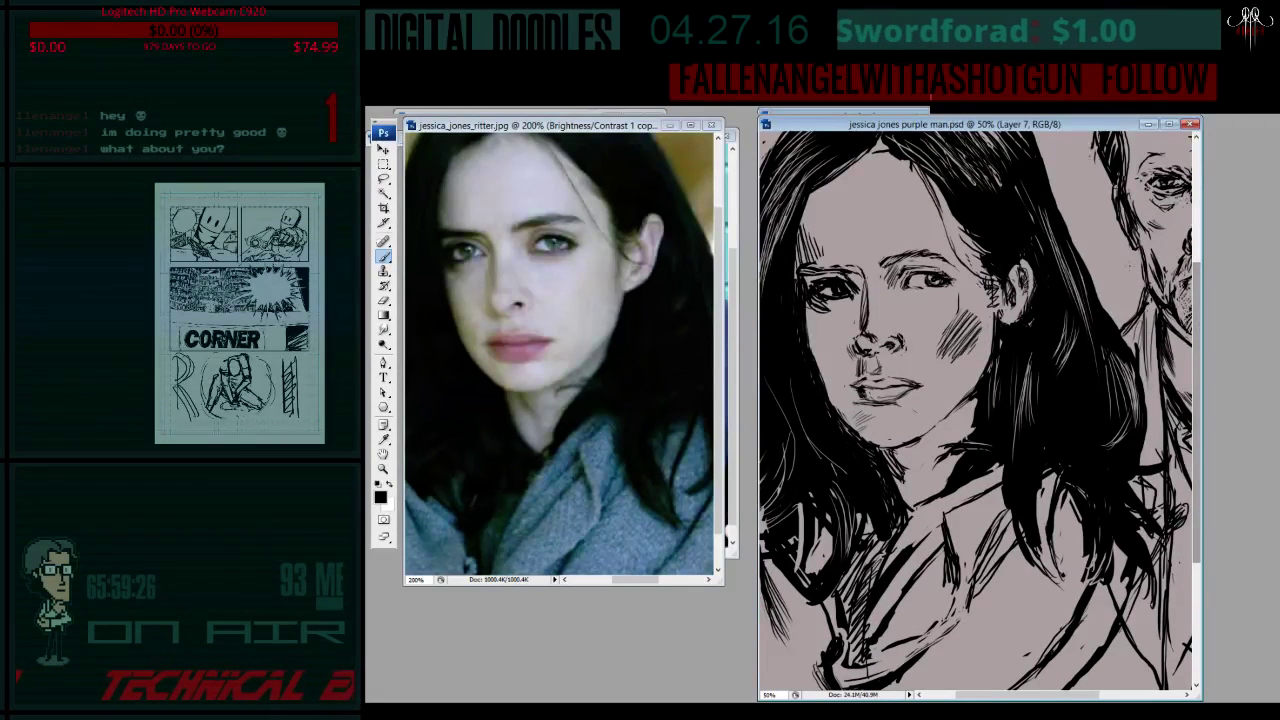
click(383, 300)
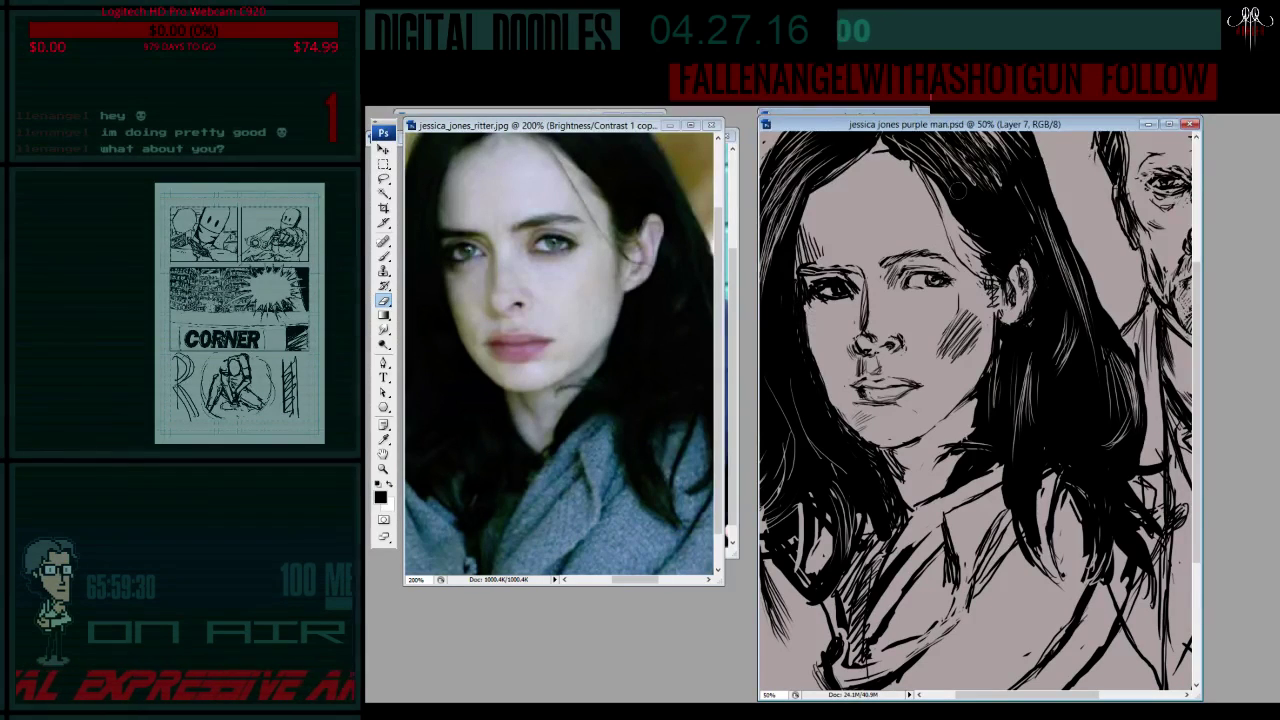
key(b)
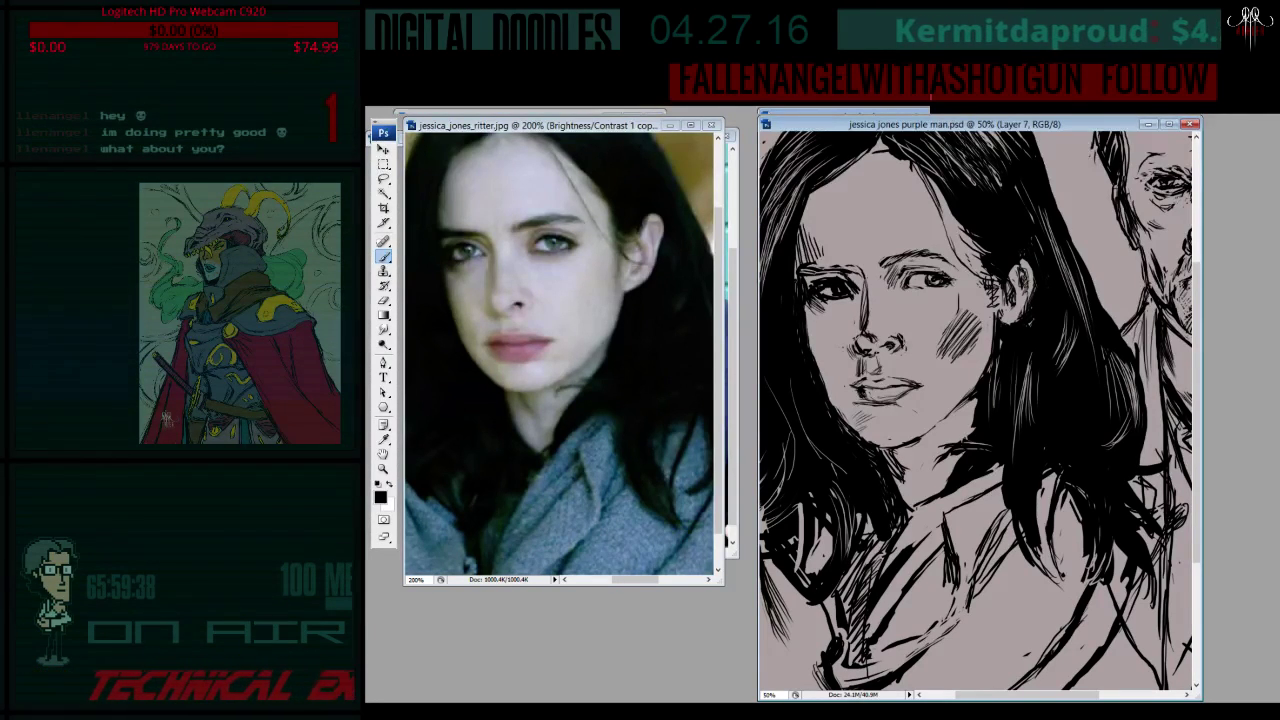
key(l)
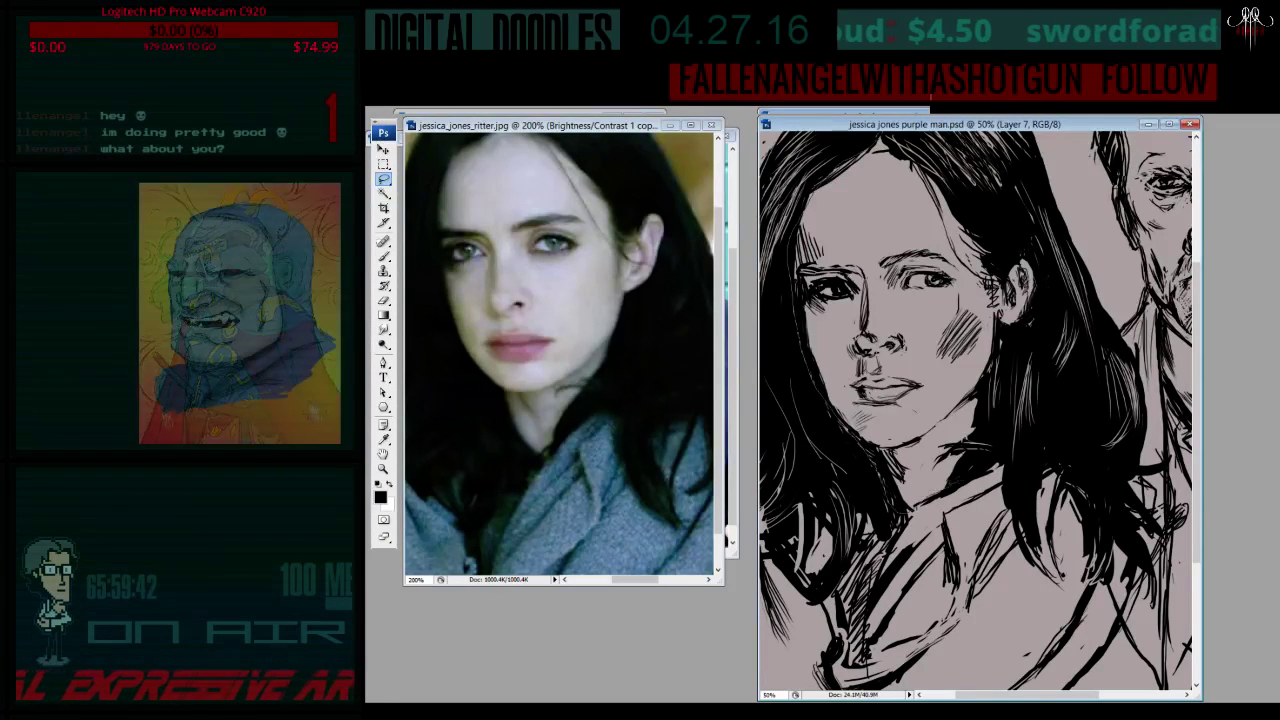
- Lasso Jessica's face and fill it pale pink on Color Fill 1, comparing skin tones
drag(962, 473, 870, 490)
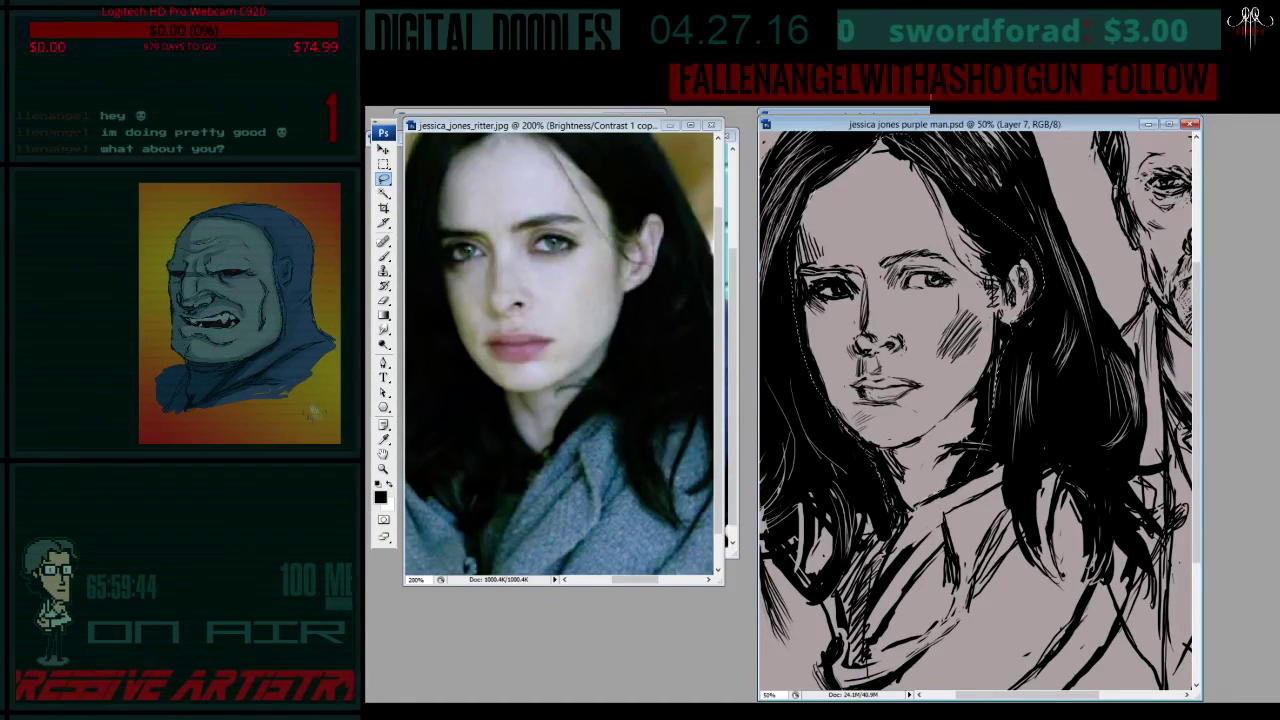
drag(1092, 128, 1094, 130)
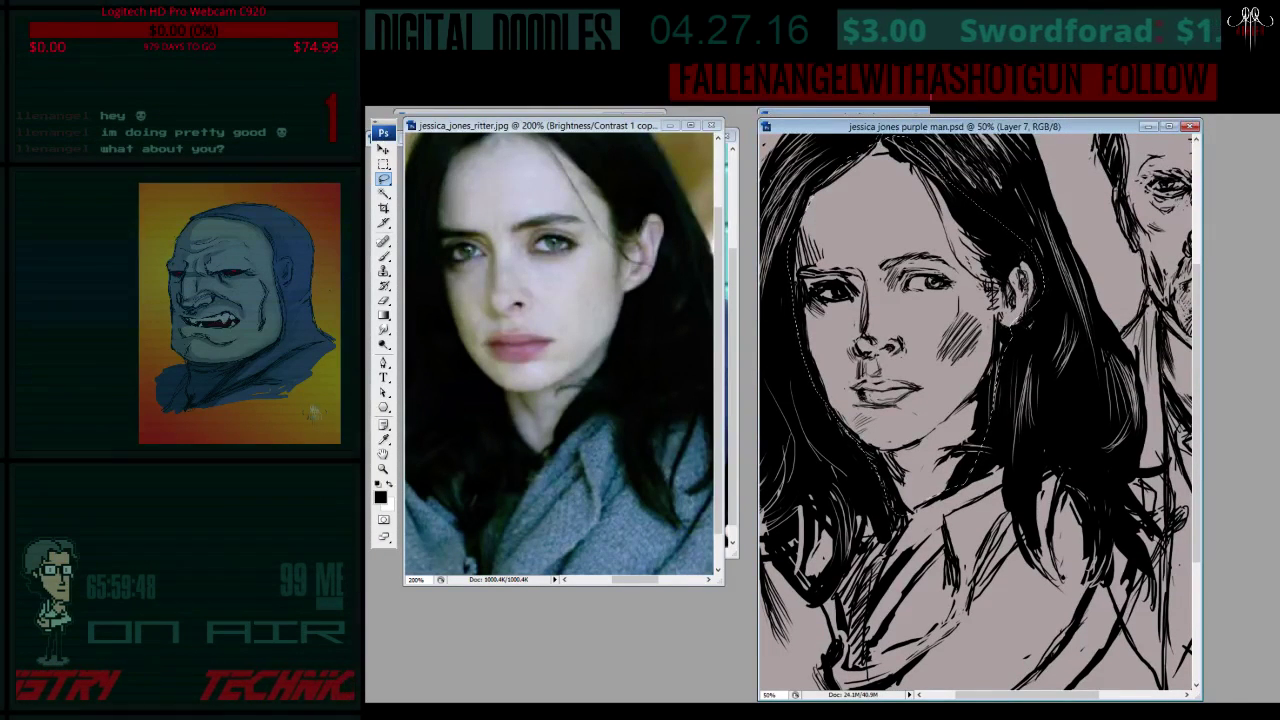
key(alt+bracketleft)
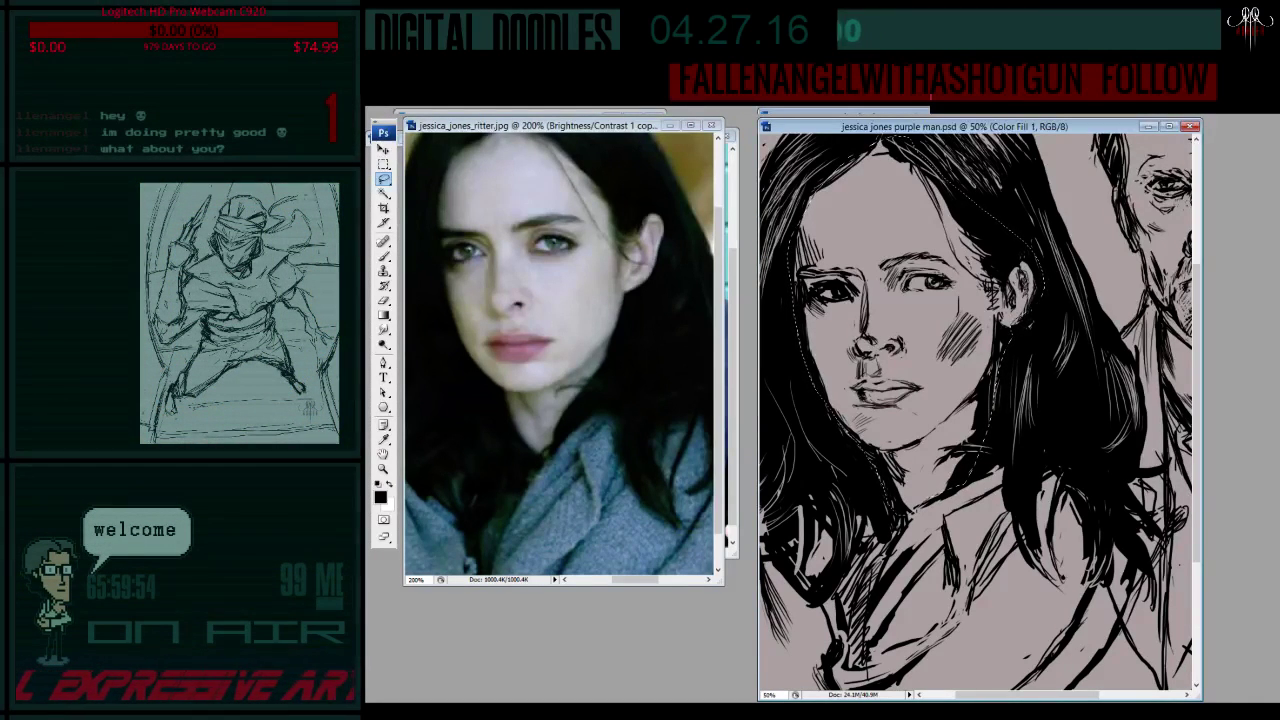
key(alt+bracketleft)
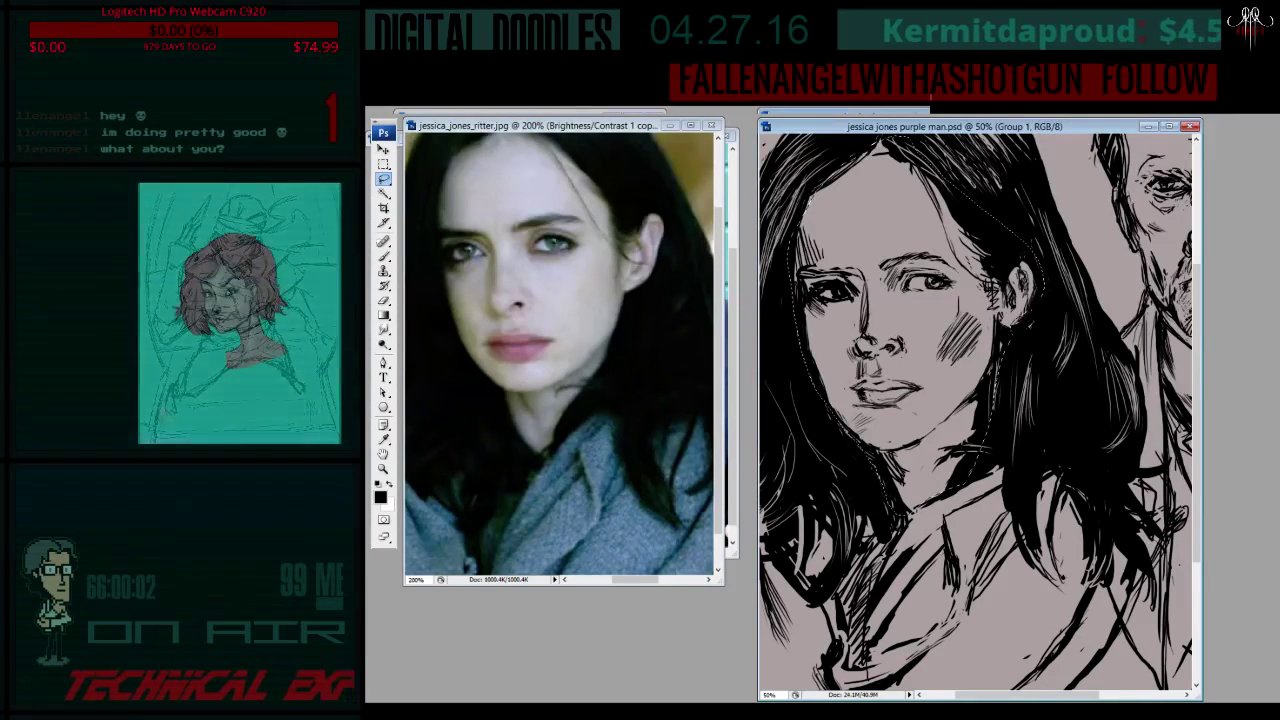
key(alt+bracketleft)
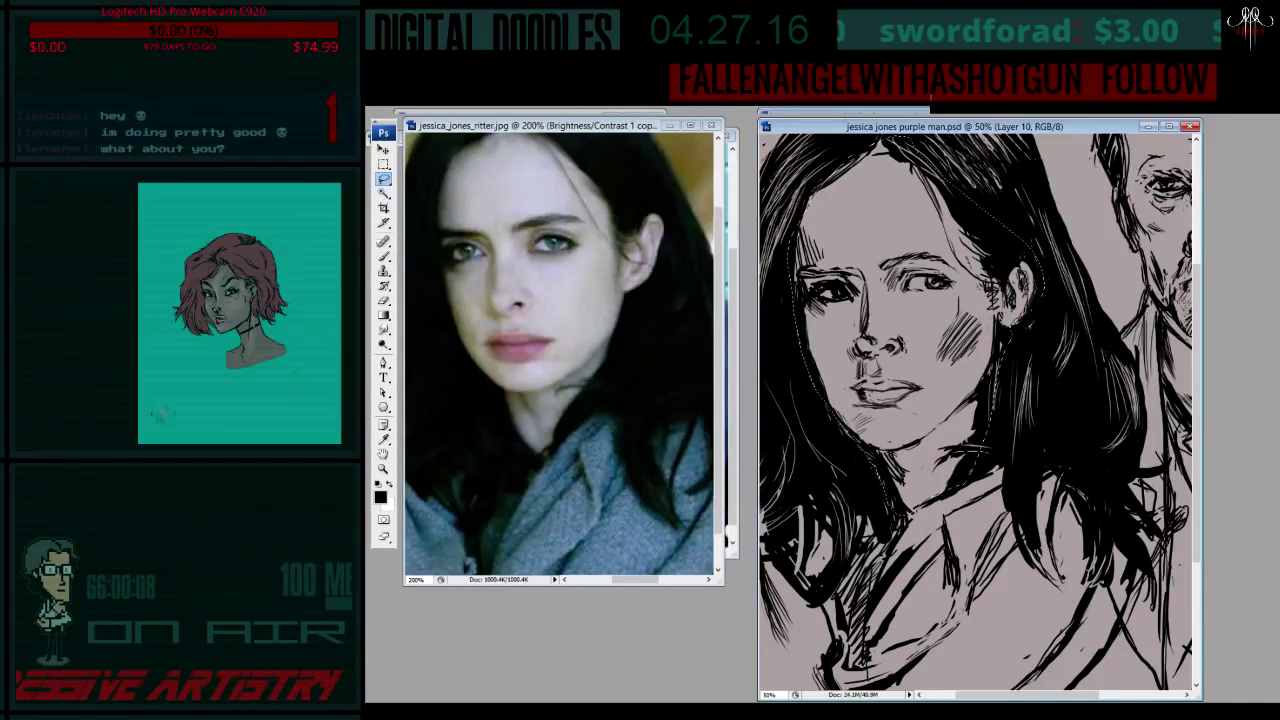
key(alt+bracketleft)
key(Delete)
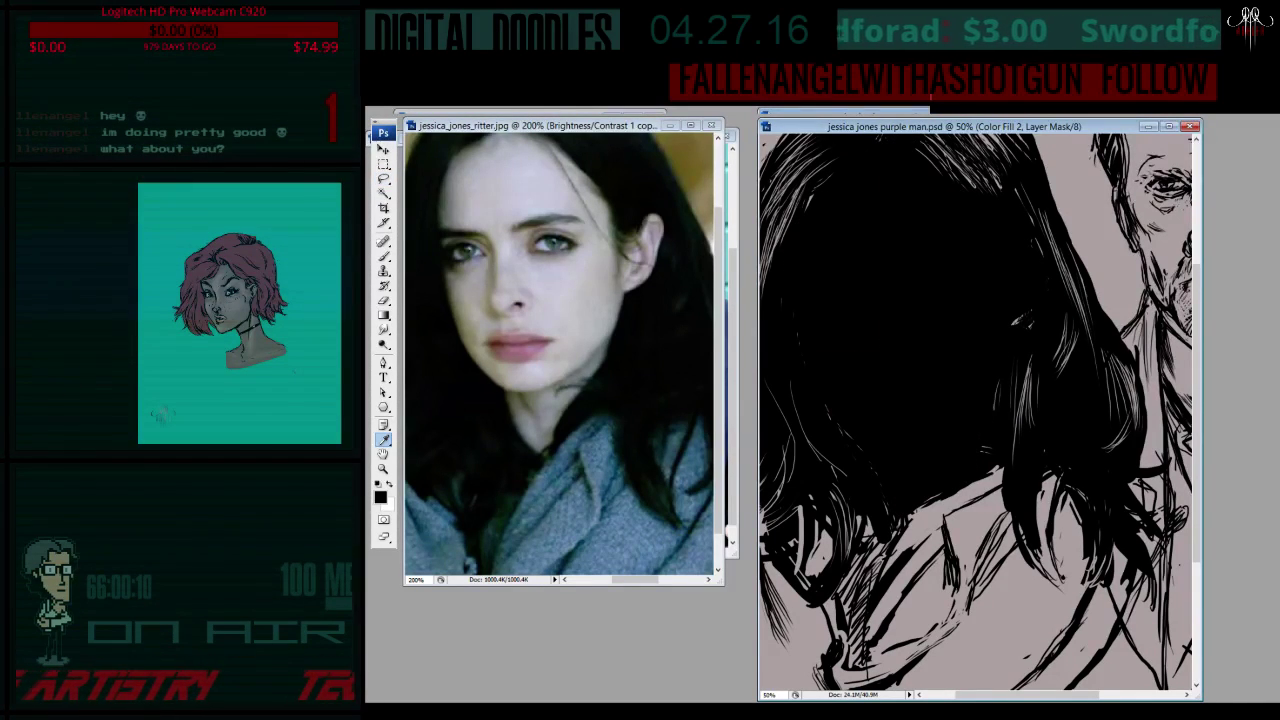
key(ctrl+i)
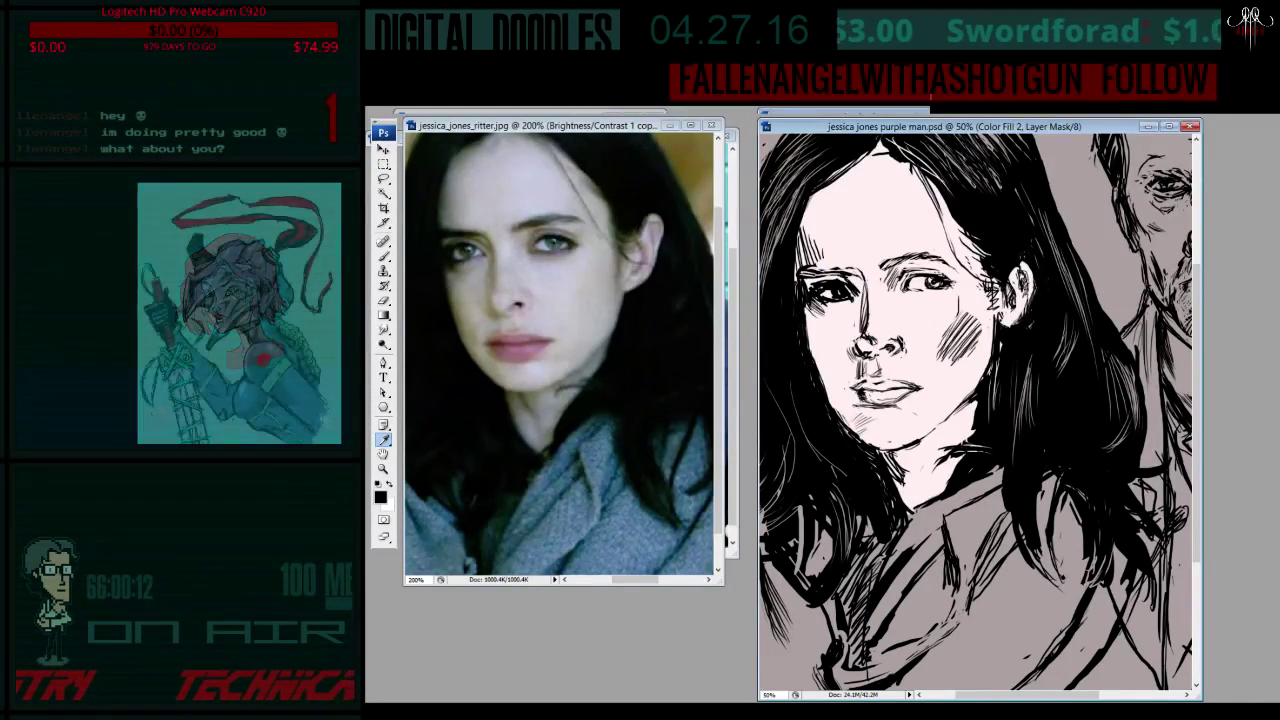
key(ctrl+z)
key(ctrl+z)
key(ctrl+z)
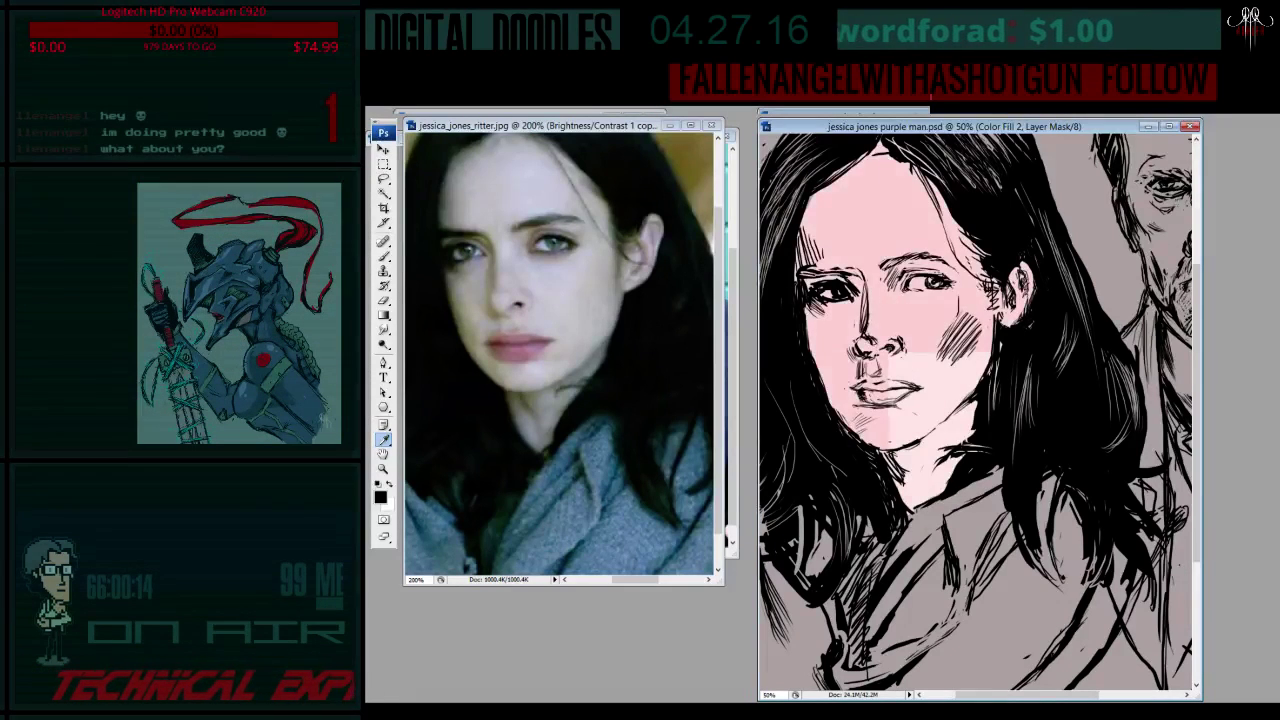
key(ctrl+z)
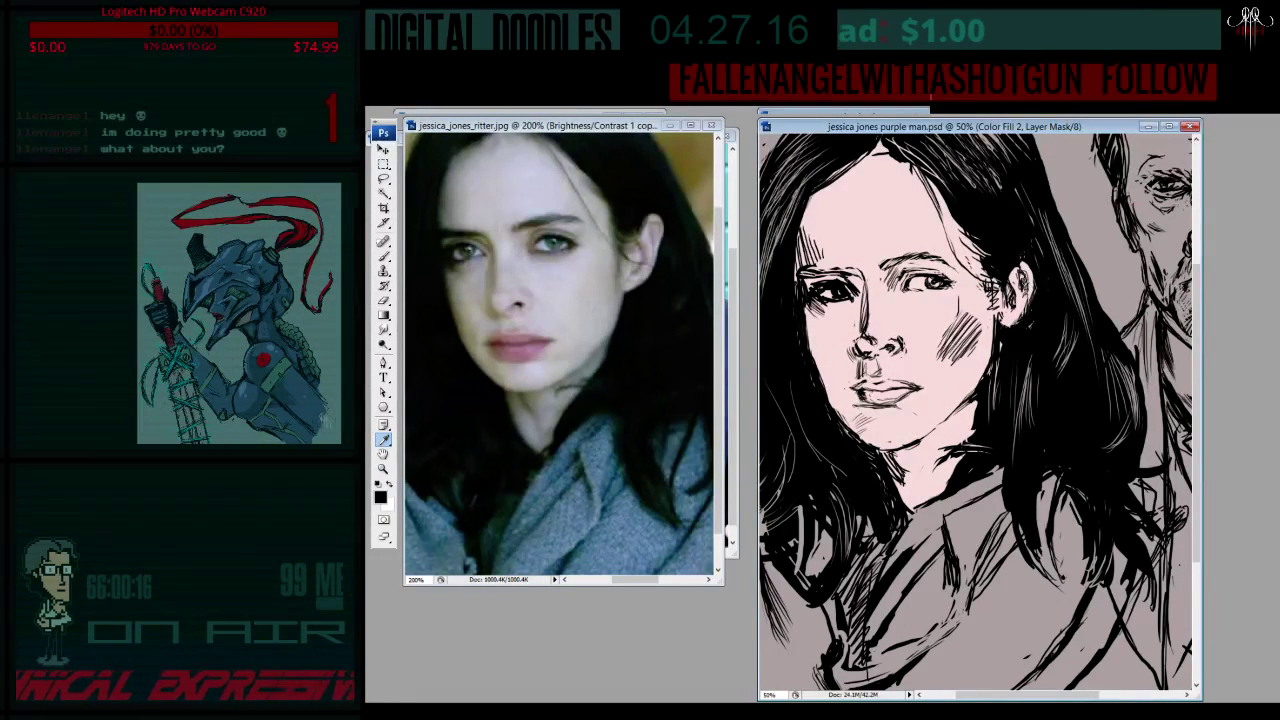
- Try clearing the grey background fill, undo it, and target the Color Fill 1 mask
key(l)
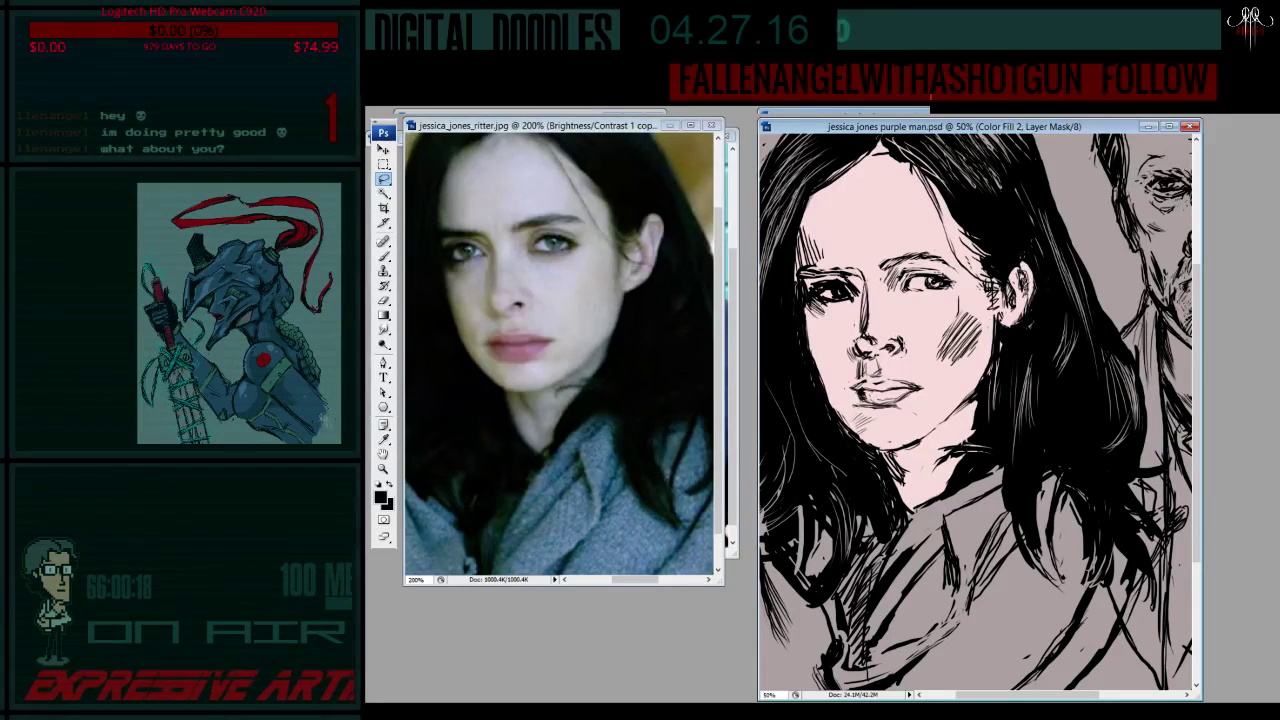
key(Delete)
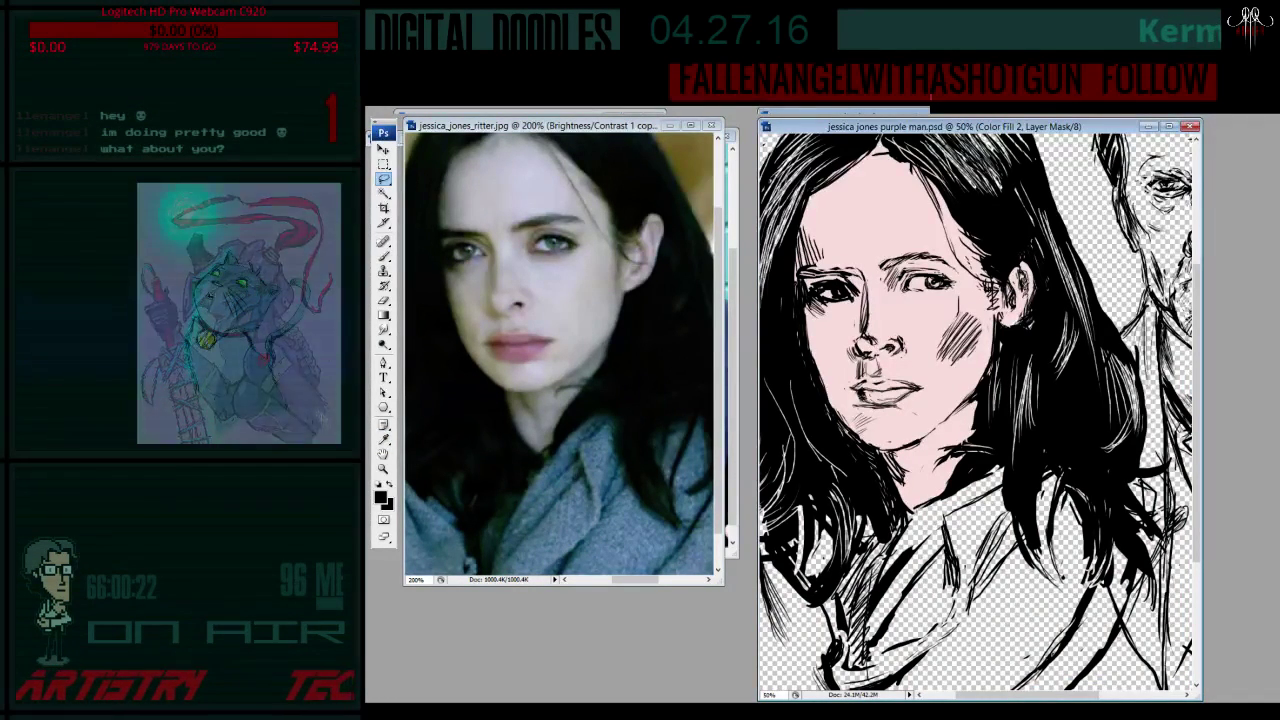
key(ctrl+z)
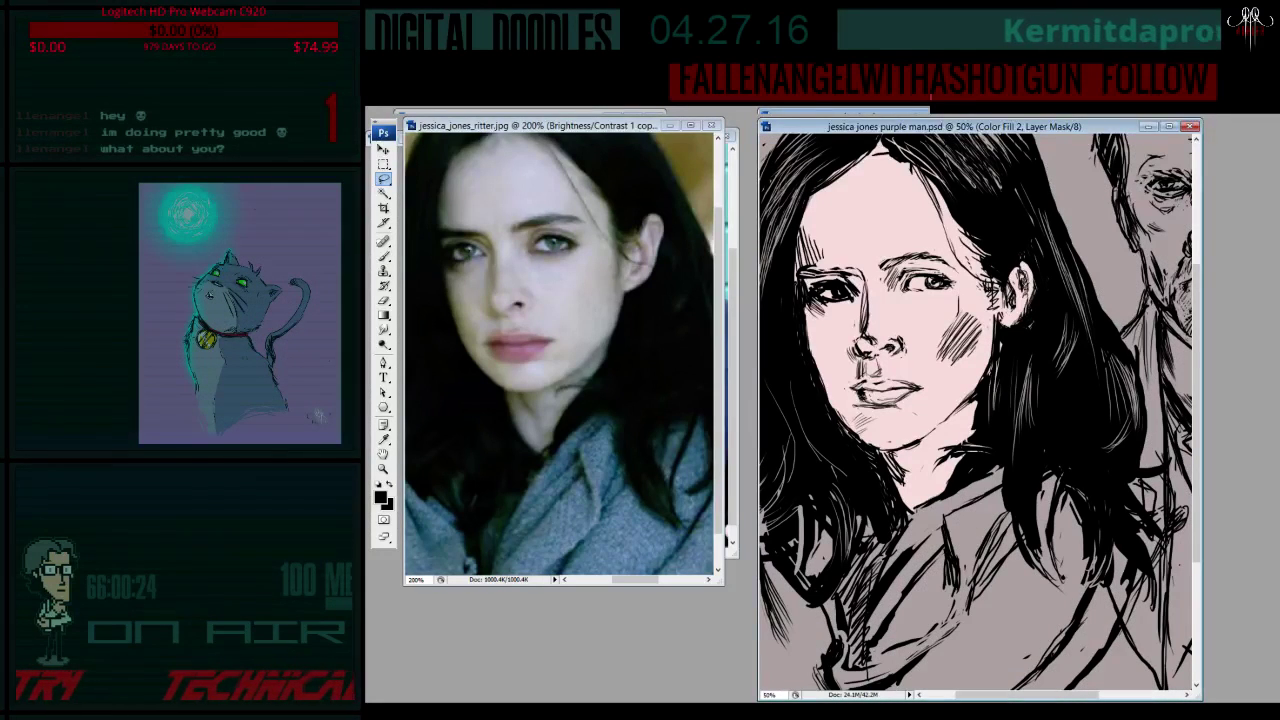
key(alt+bracketleft)
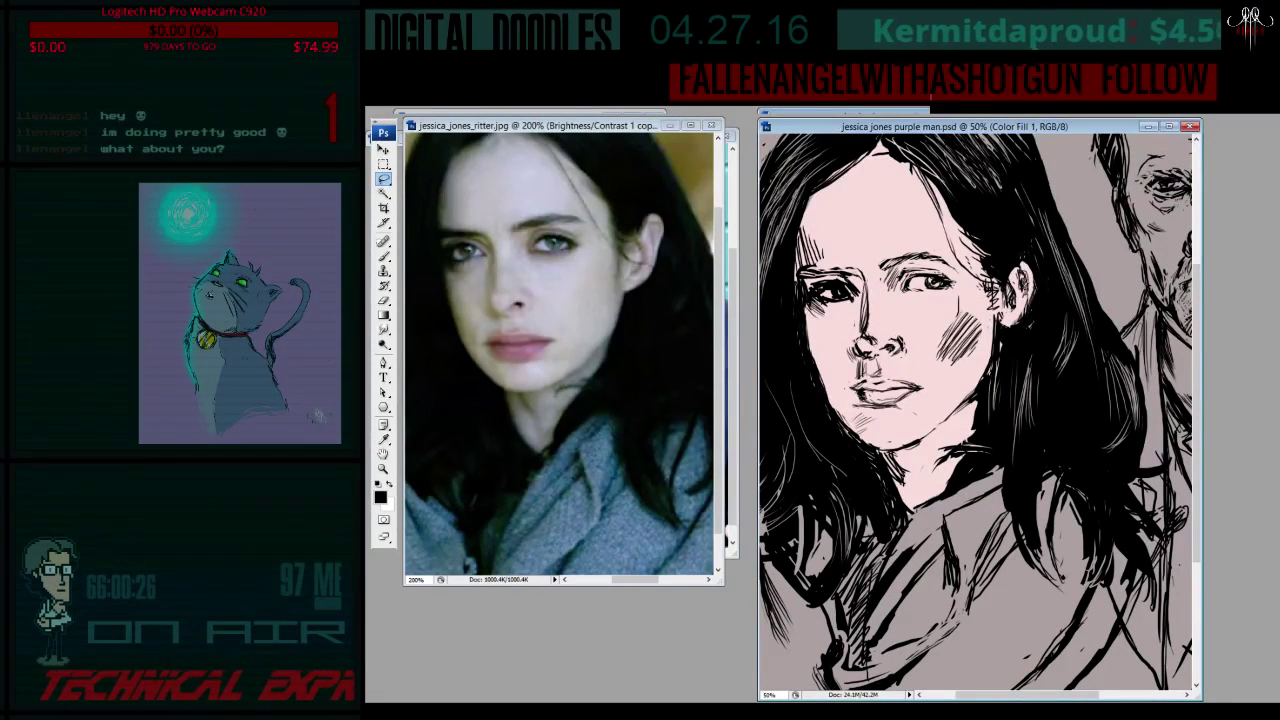
key(ctrl+backslash)
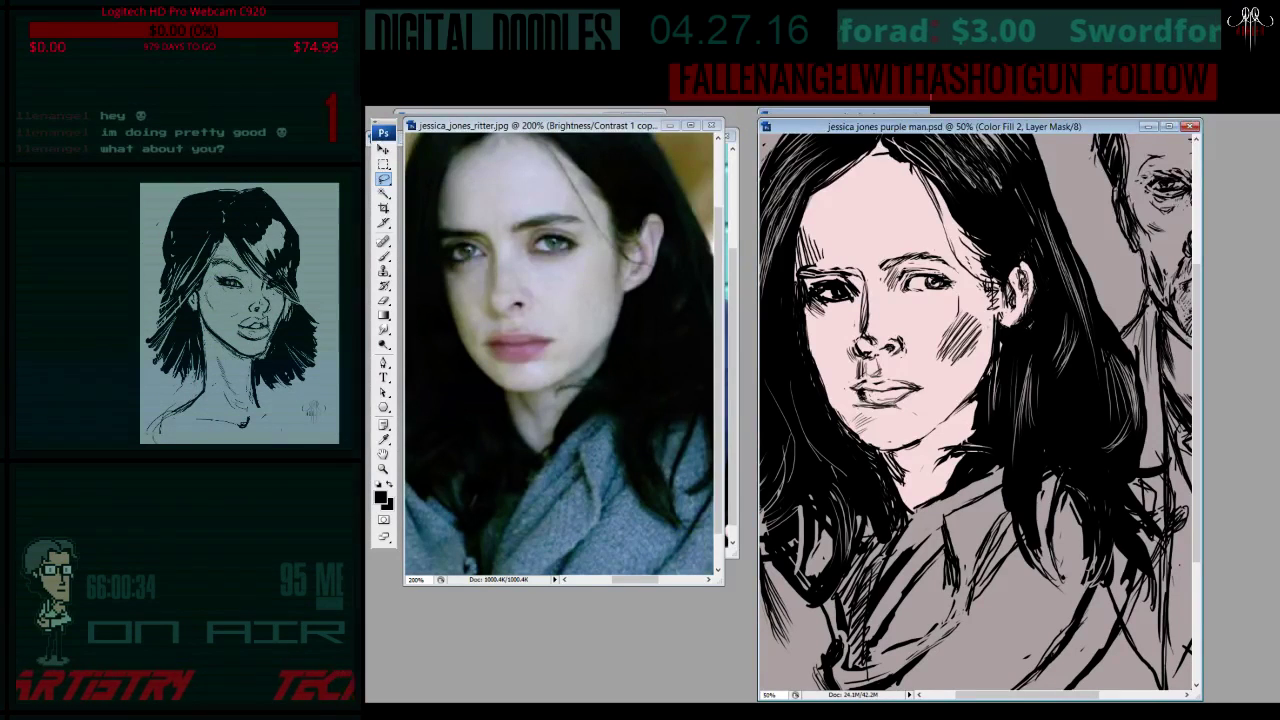
key(alt+])
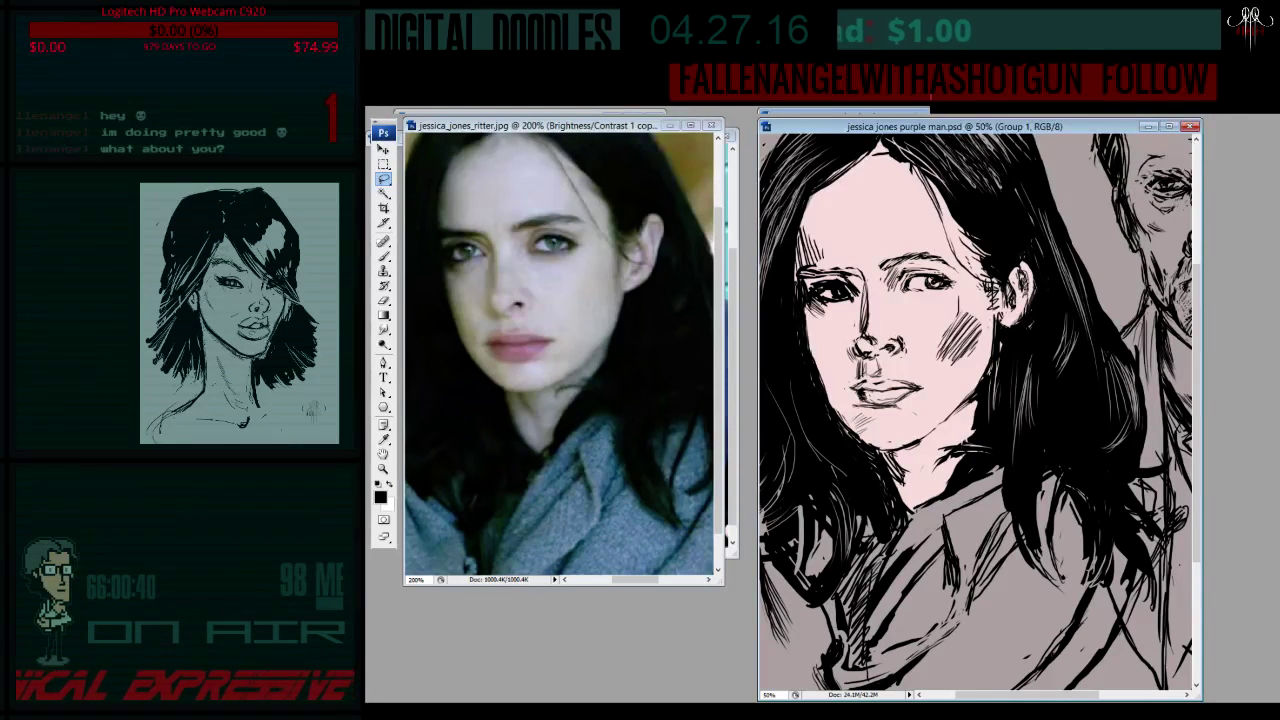
key(alt+])
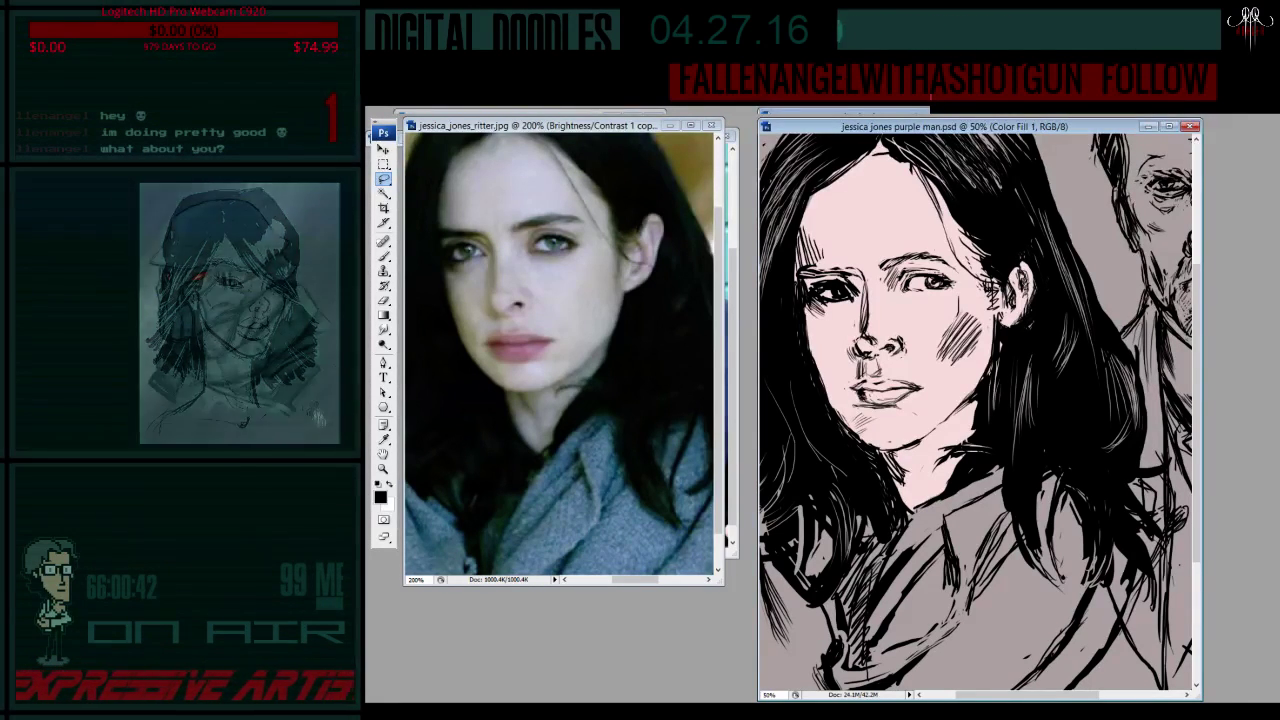
key(space)
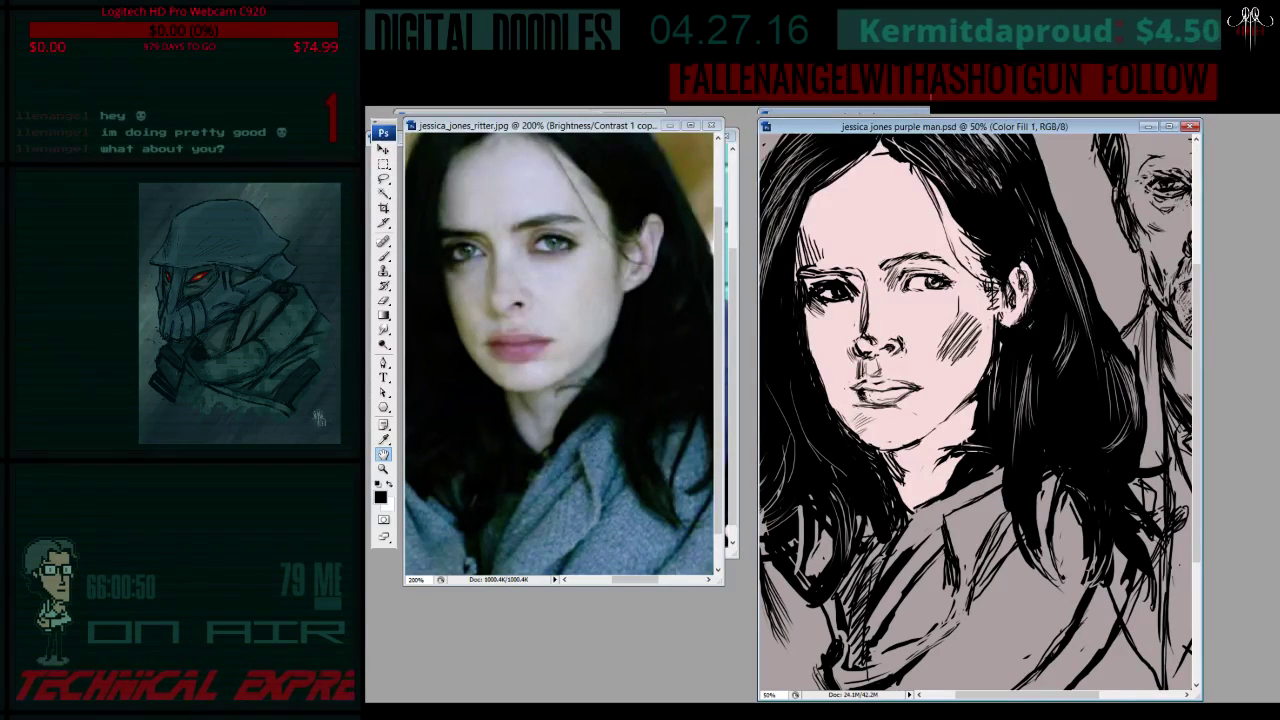
key(l)
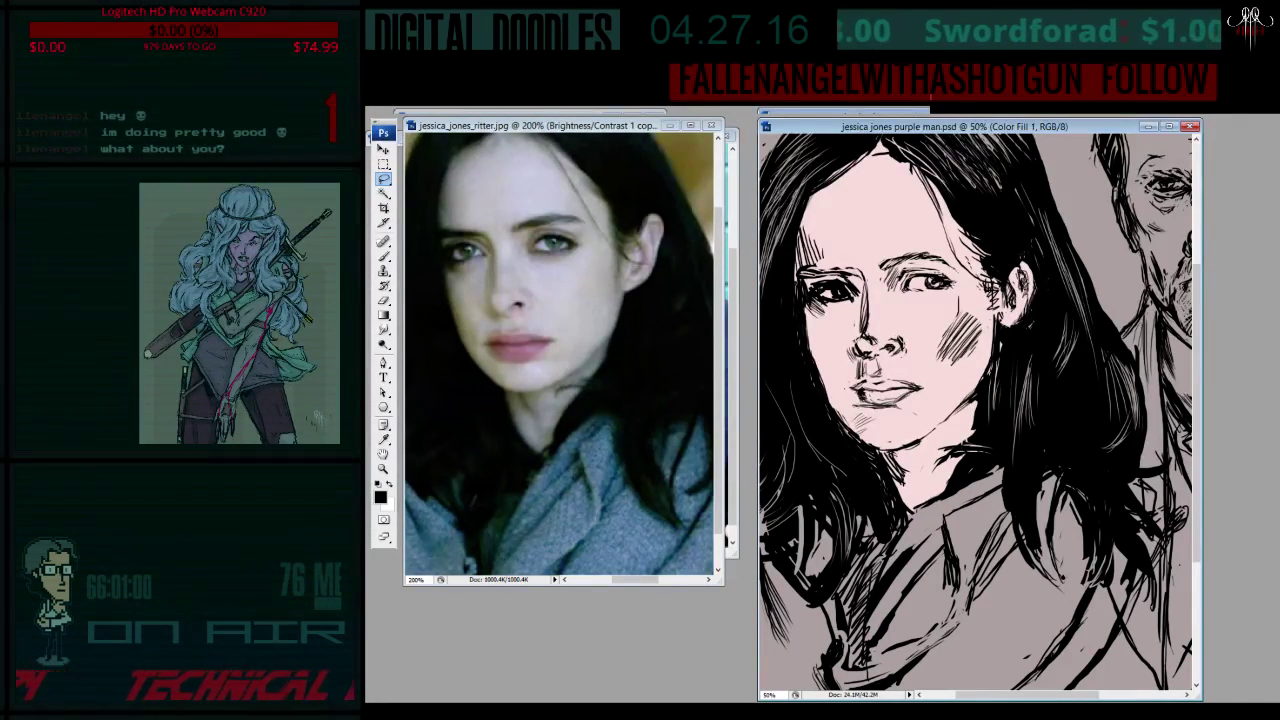
- Try brown strokes over the hair on Layer 7, then revert them to black
key(ctrl+shift+alt+n)
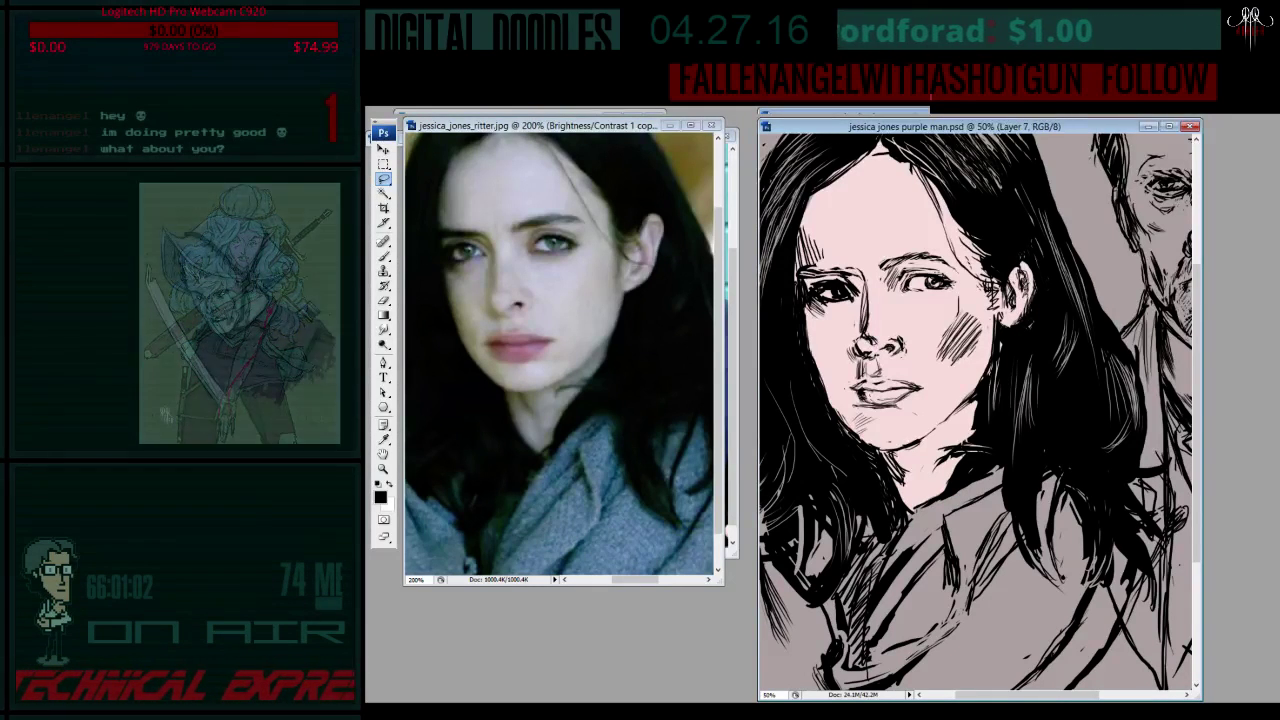
drag(1040, 200, 1100, 560)
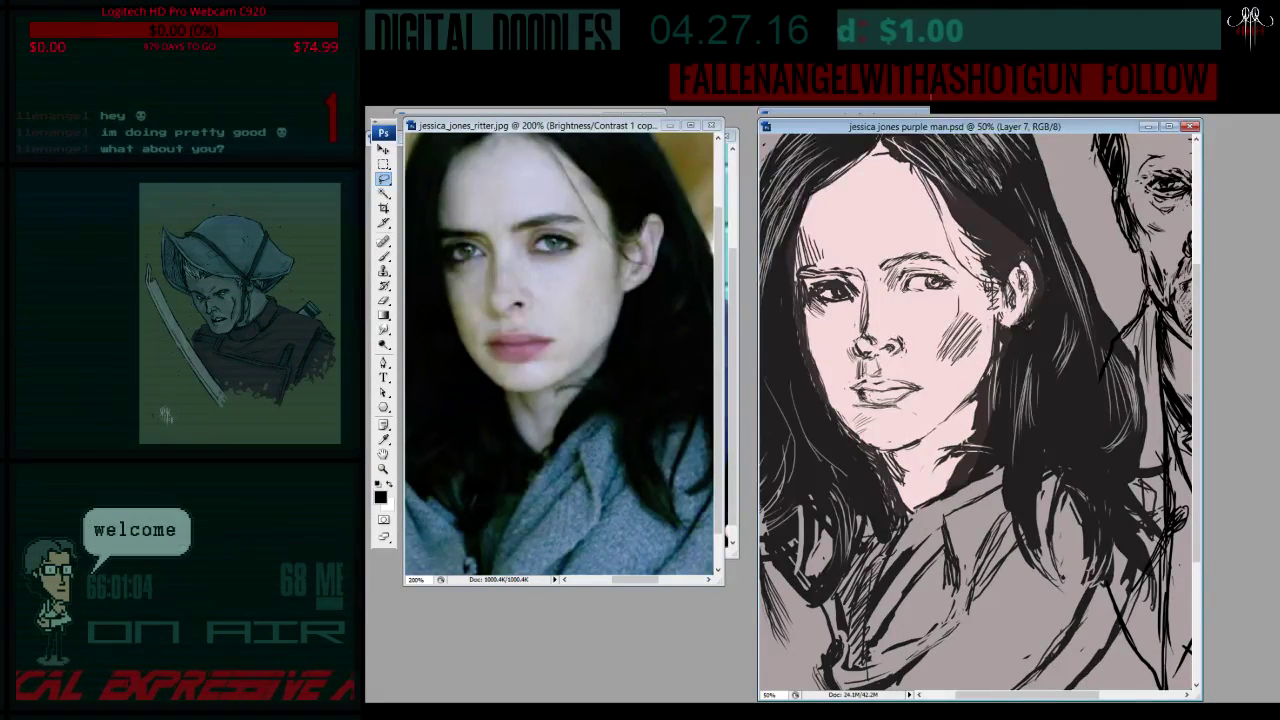
drag(1000, 210, 980, 440)
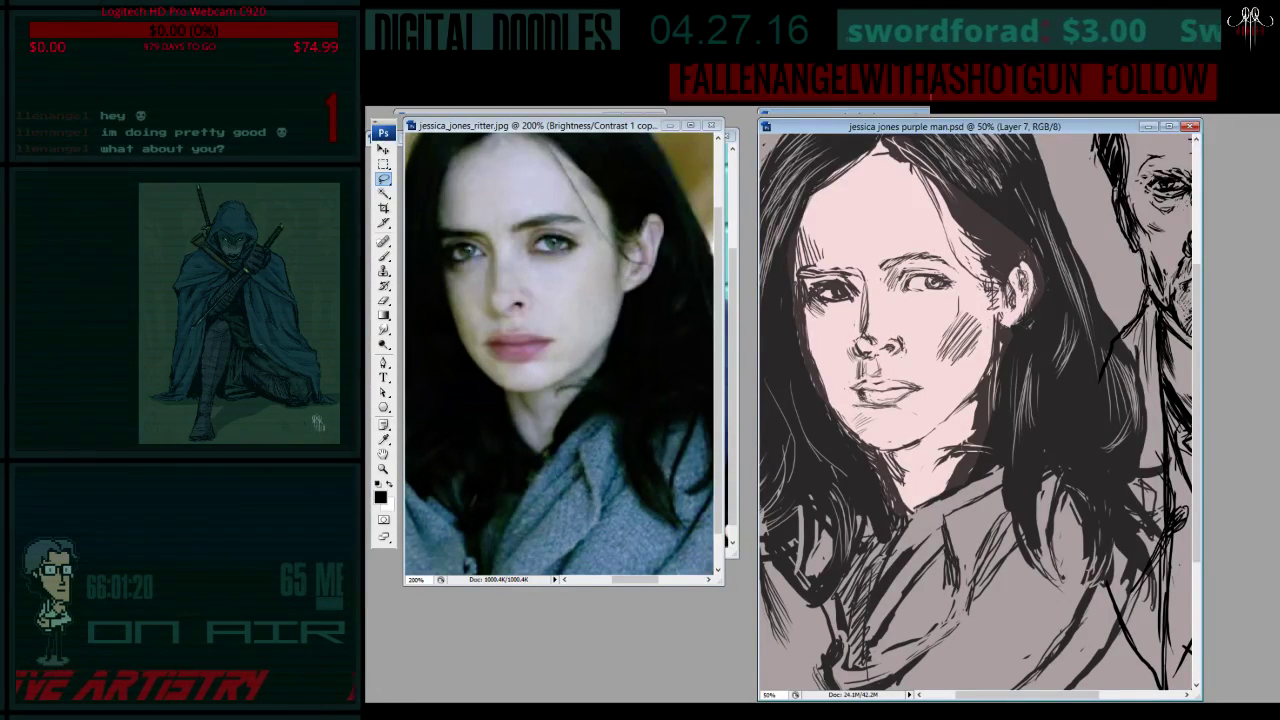
key(0)
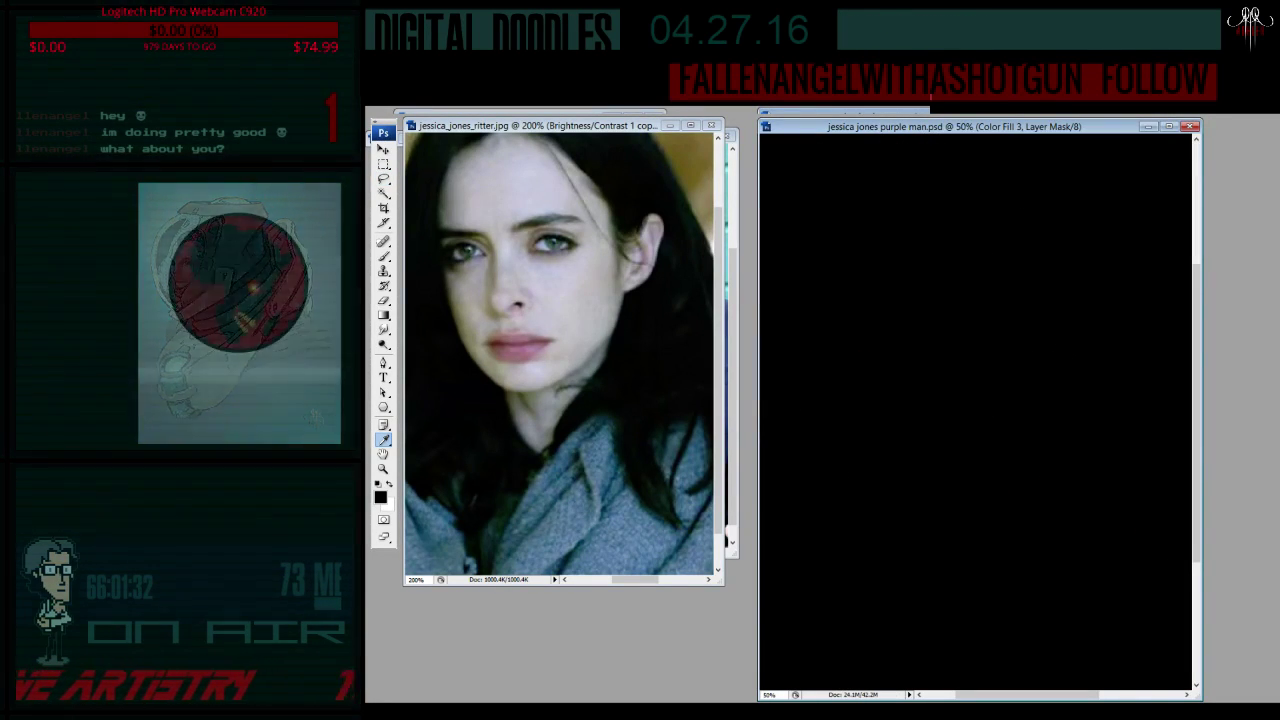
- Return to the artwork, zoom out to the full drawing, and lasso around the woman's figure
key(l)
key(alt+[)
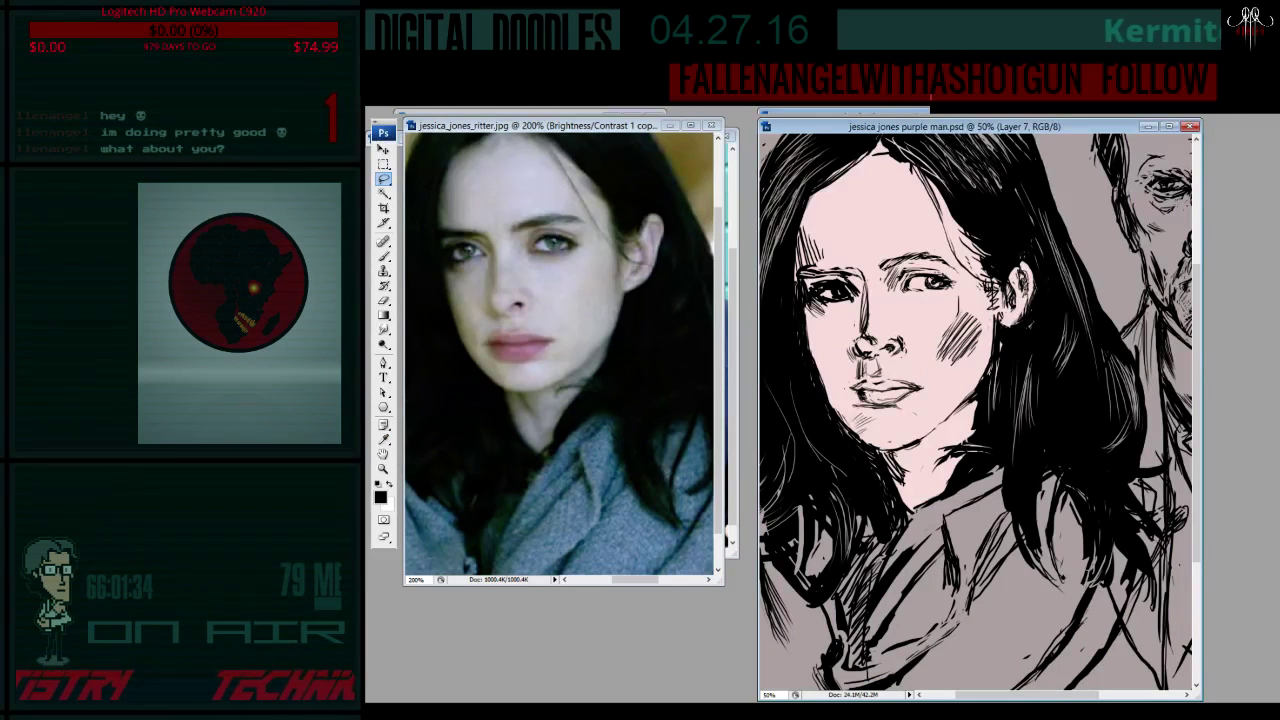
key(z)
key(ctrl+0)
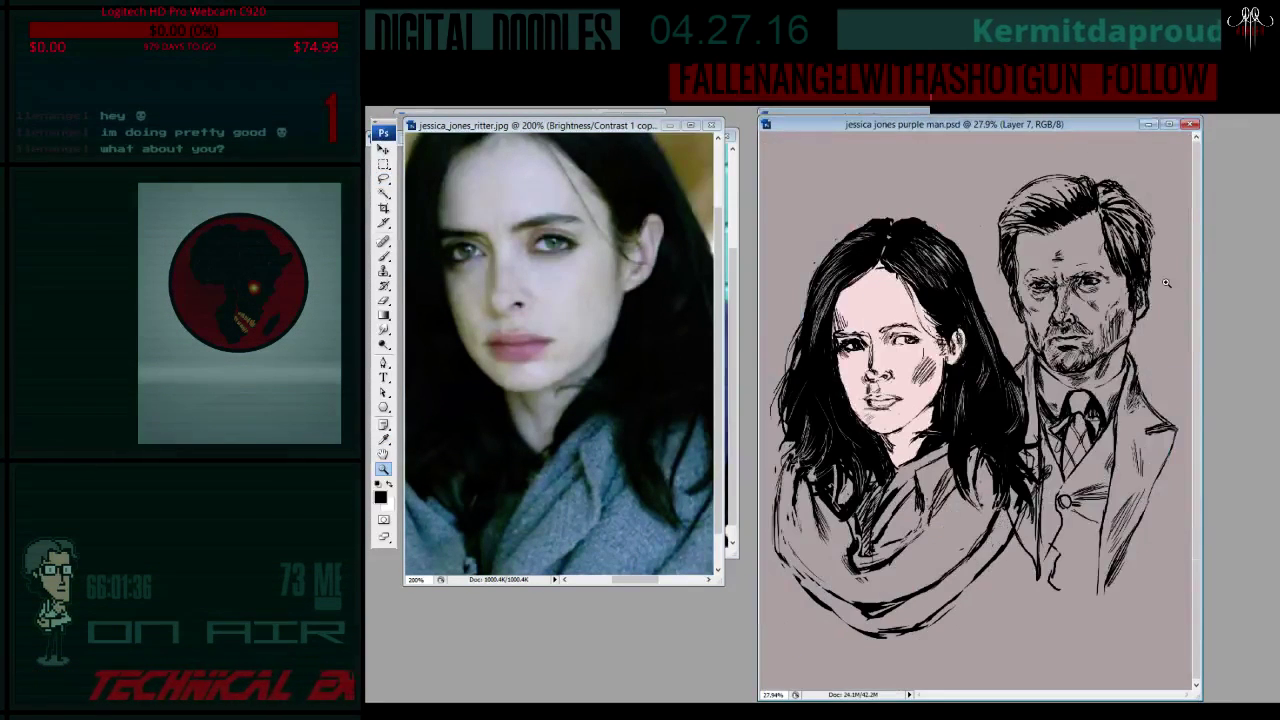
key(l)
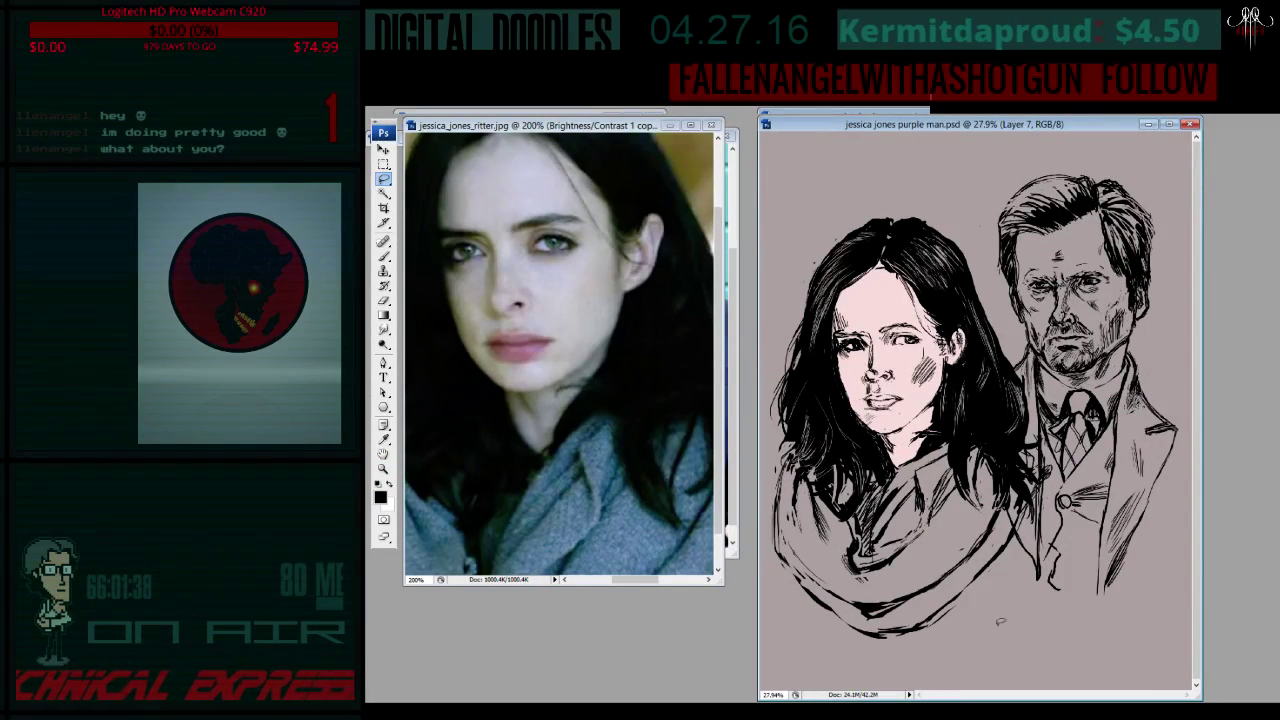
drag(1000, 621, 1062, 640)
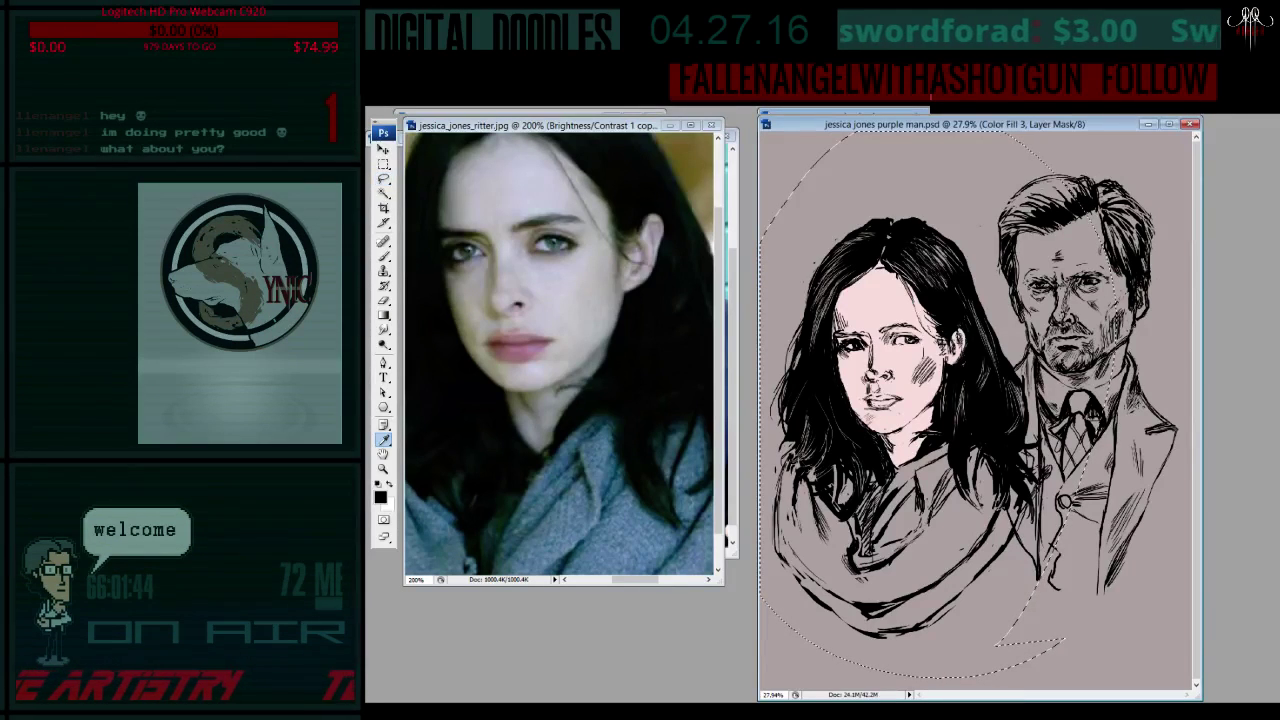
- Fill the selection in the Color Fill 3 mask with mid grey, letting linework show through
key(alt+BackSpace)
key(1)
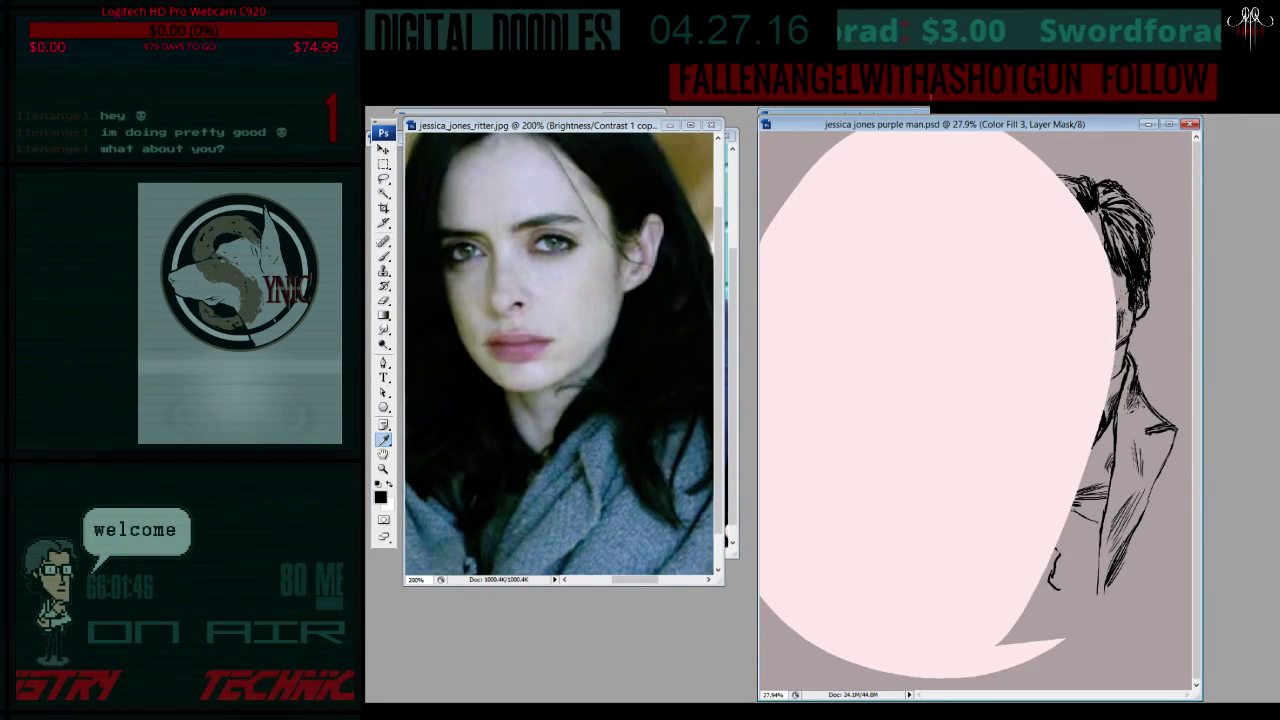
key(3)
key(4)
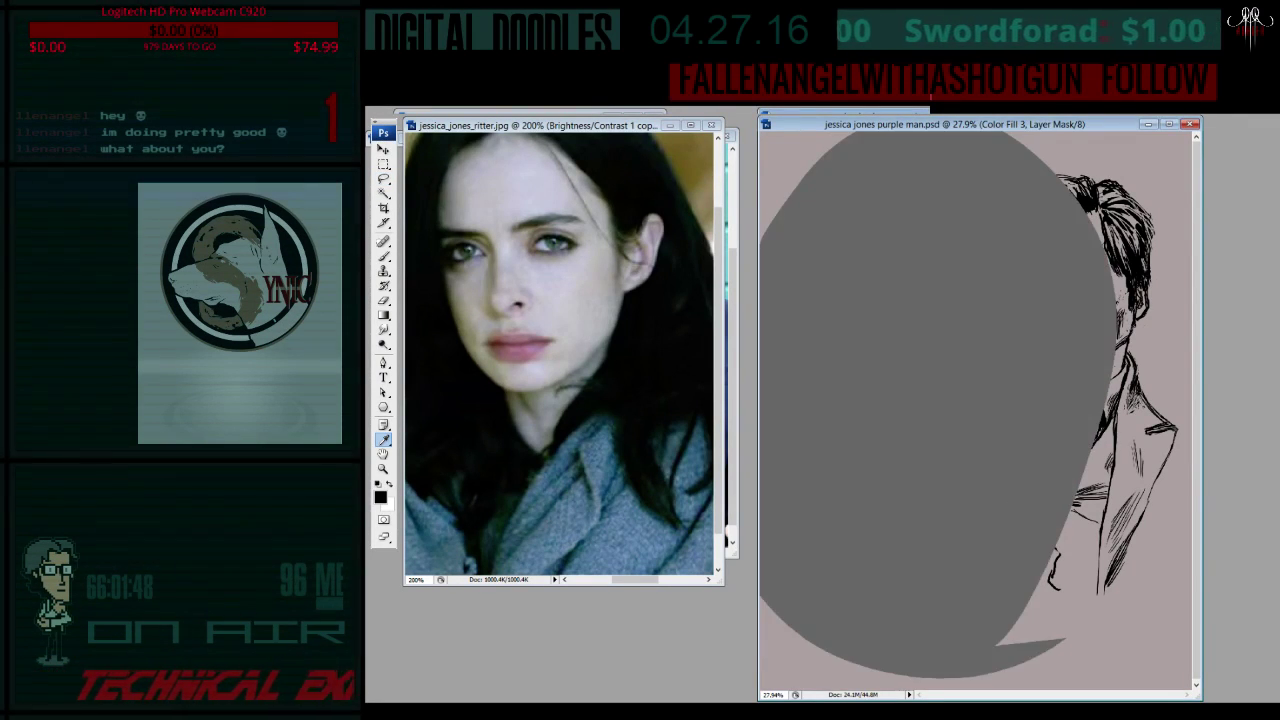
key(l)
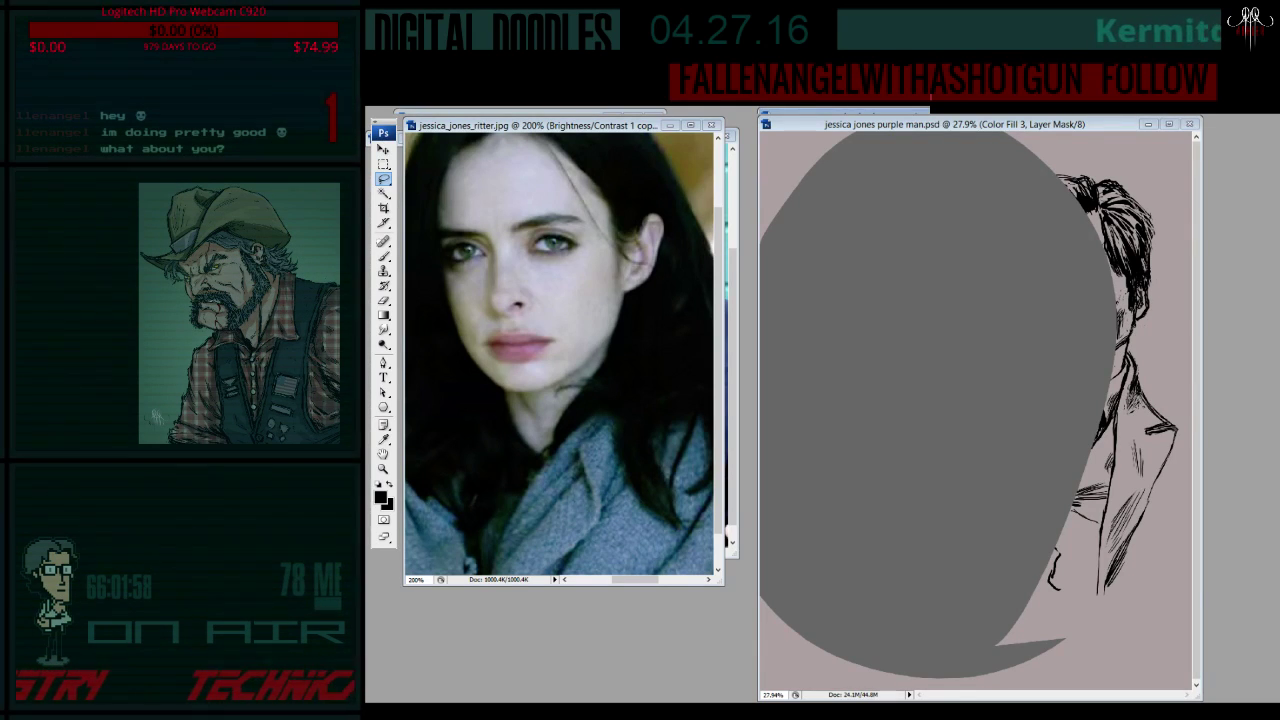
key(ctrl+z)
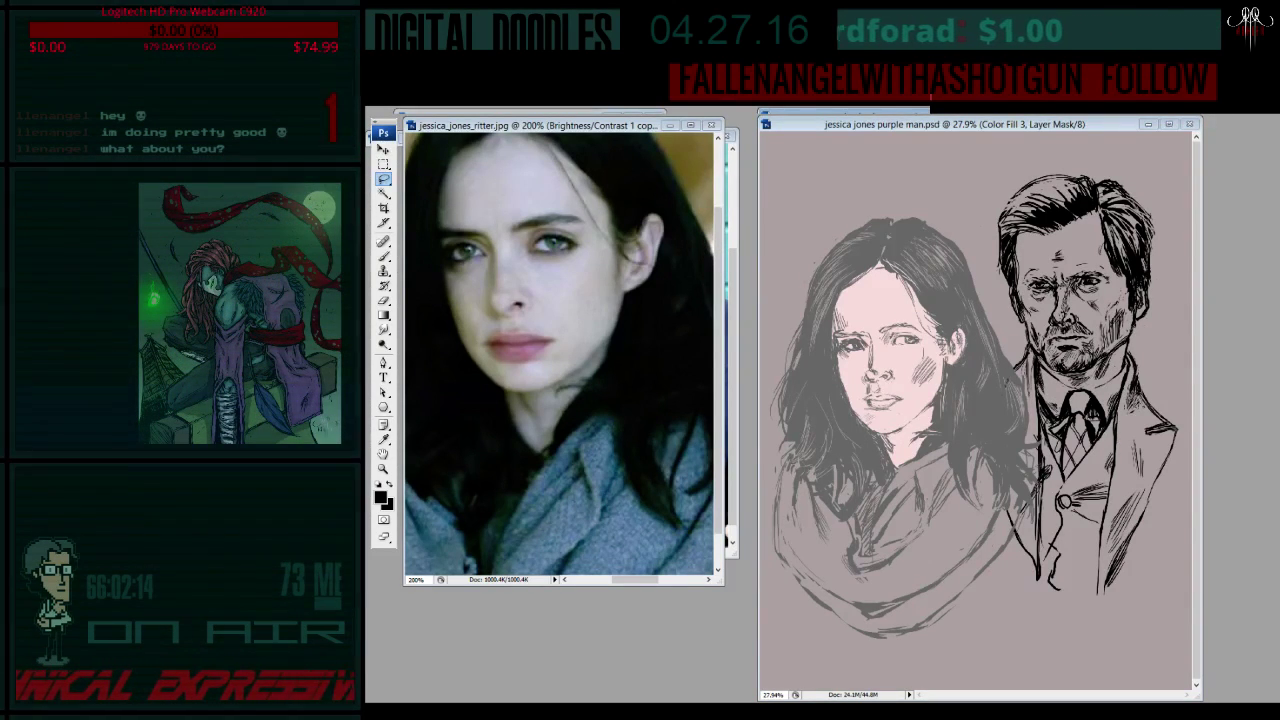
- Zoom to 50% on the woman's face, restore the pink skin fill, and ready the Eraser on Layer 7
key(z)
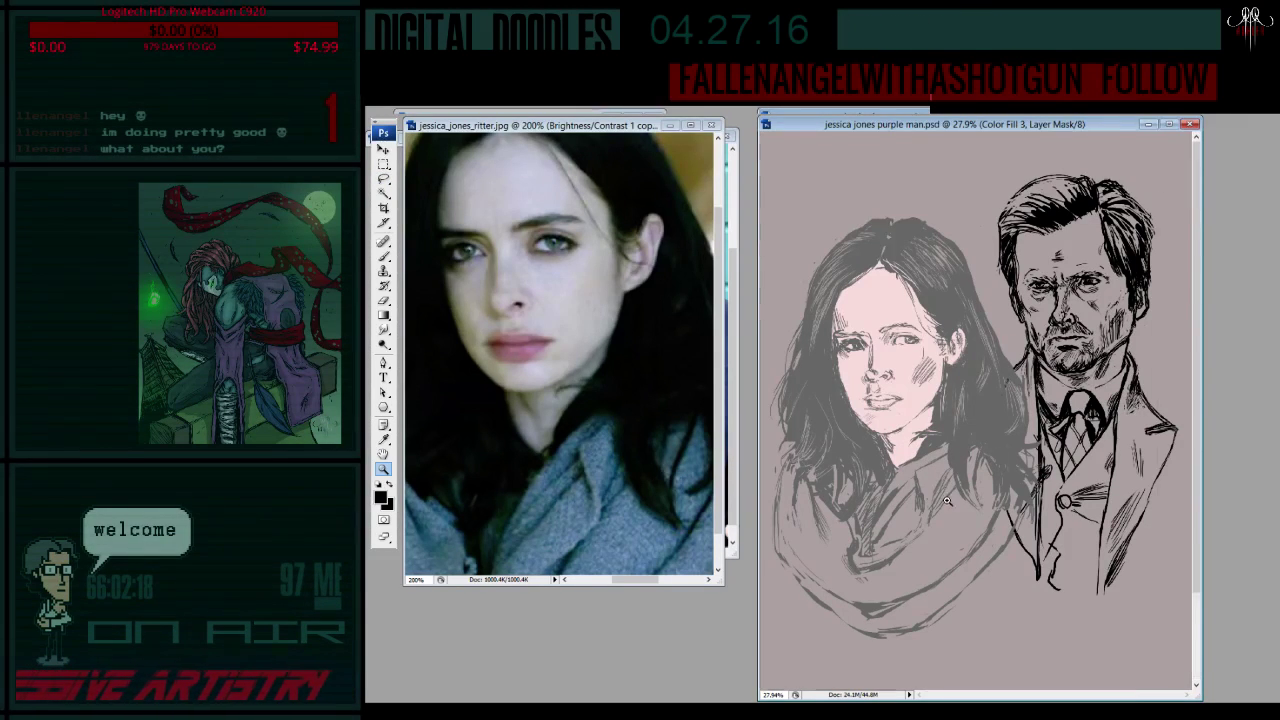
click(971, 468)
click(971, 468)
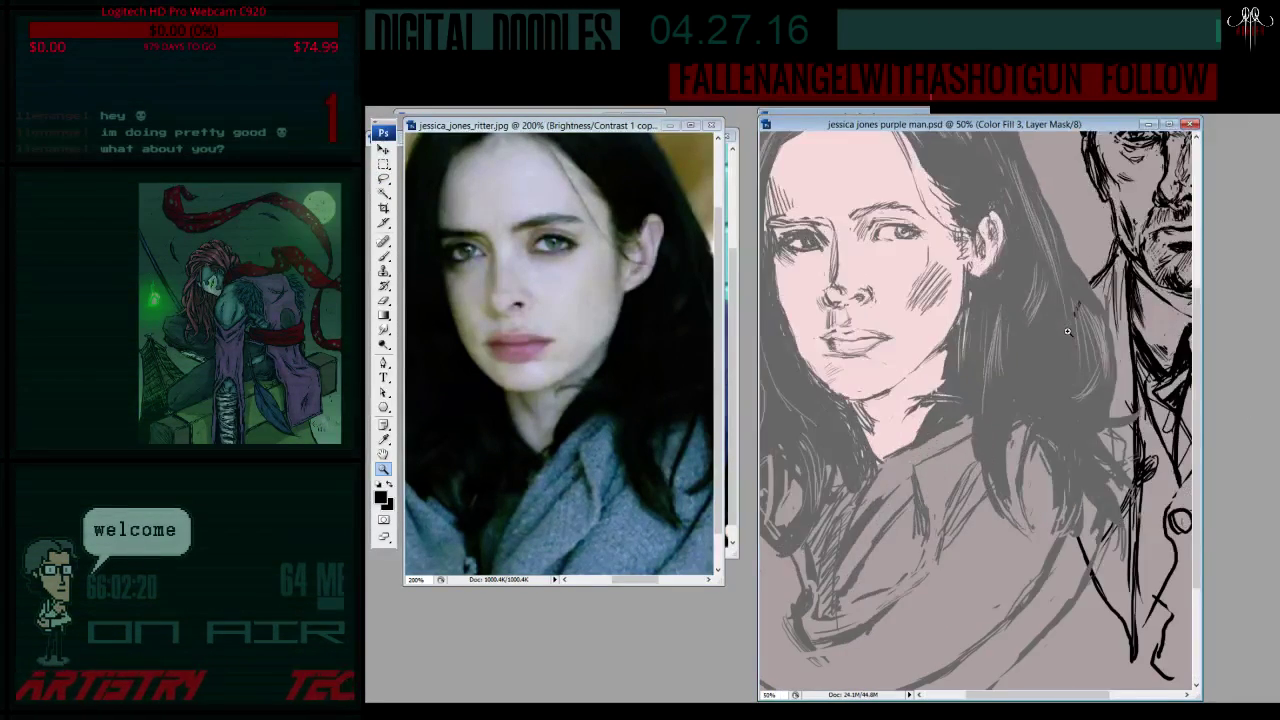
scroll(978, 410, down, 1)
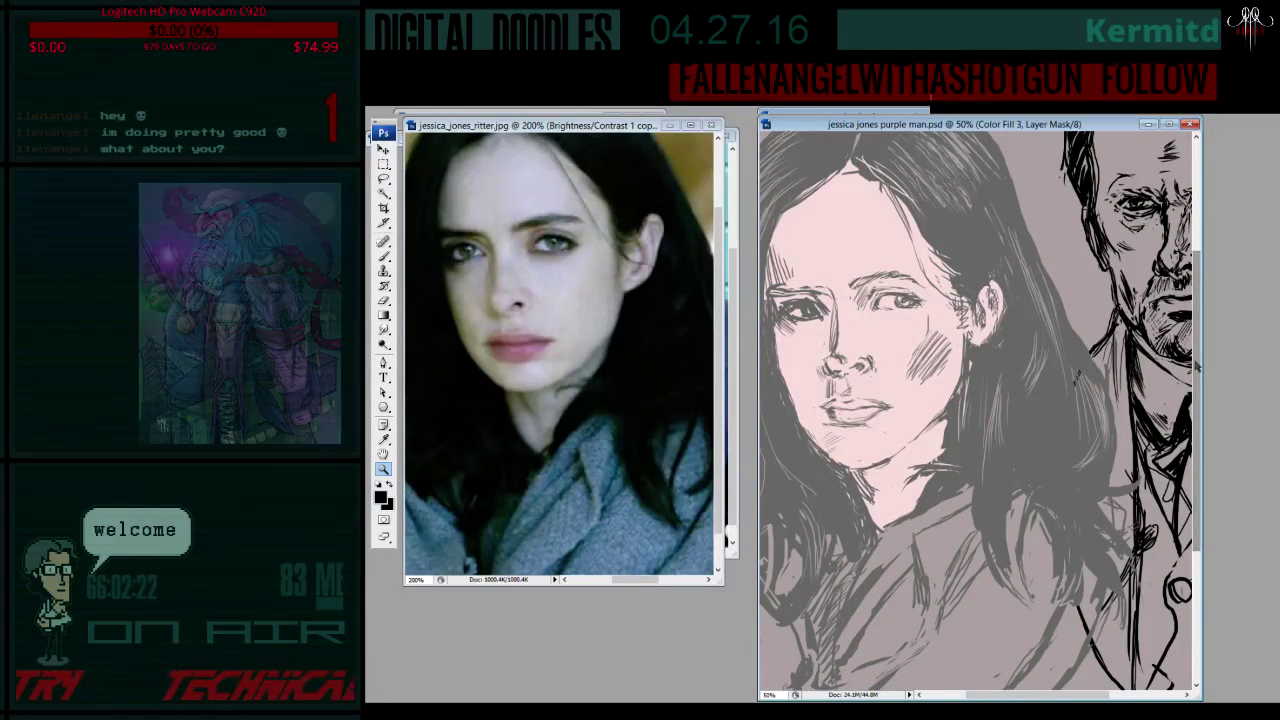
key(ctrl+z)
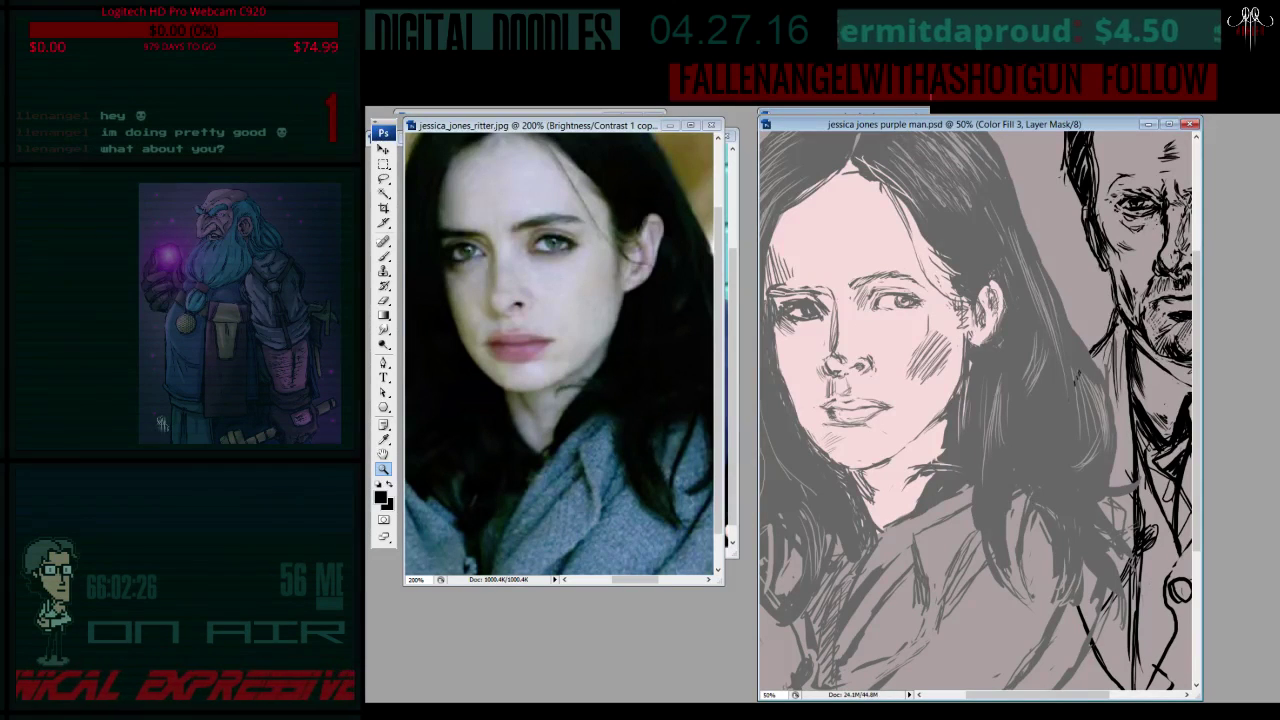
drag(1197, 512, 1197, 525)
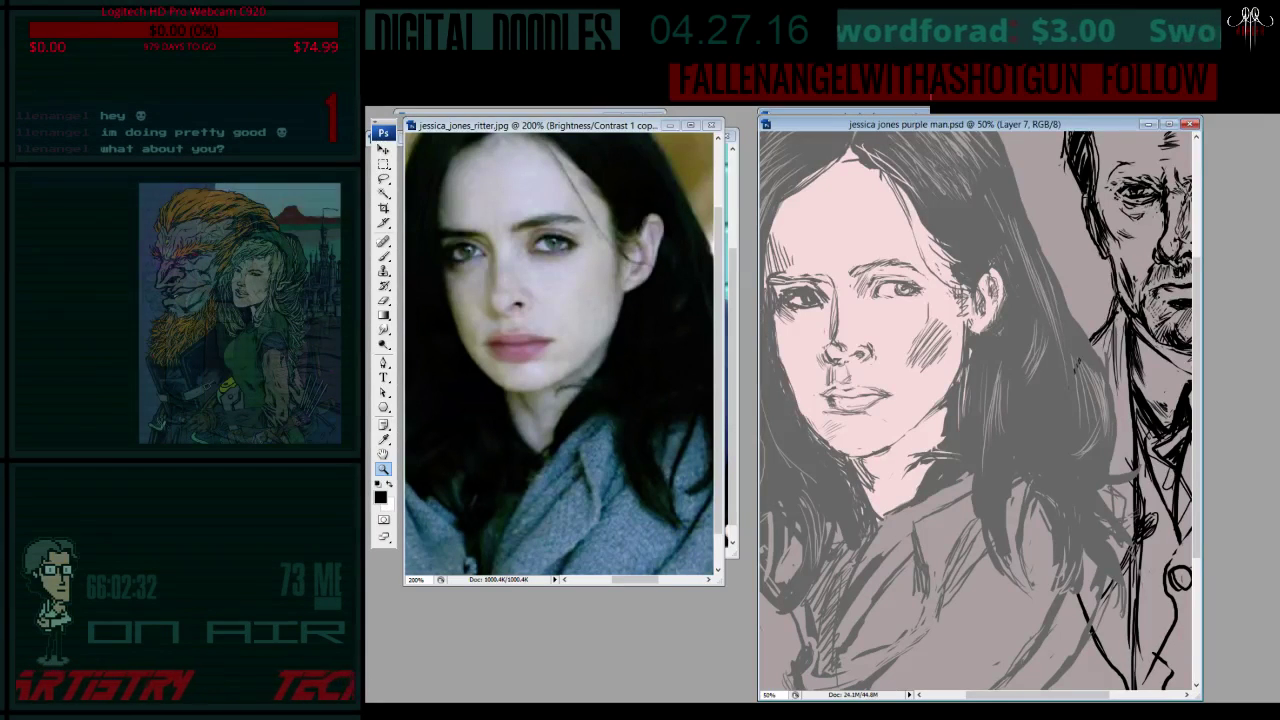
key(e)
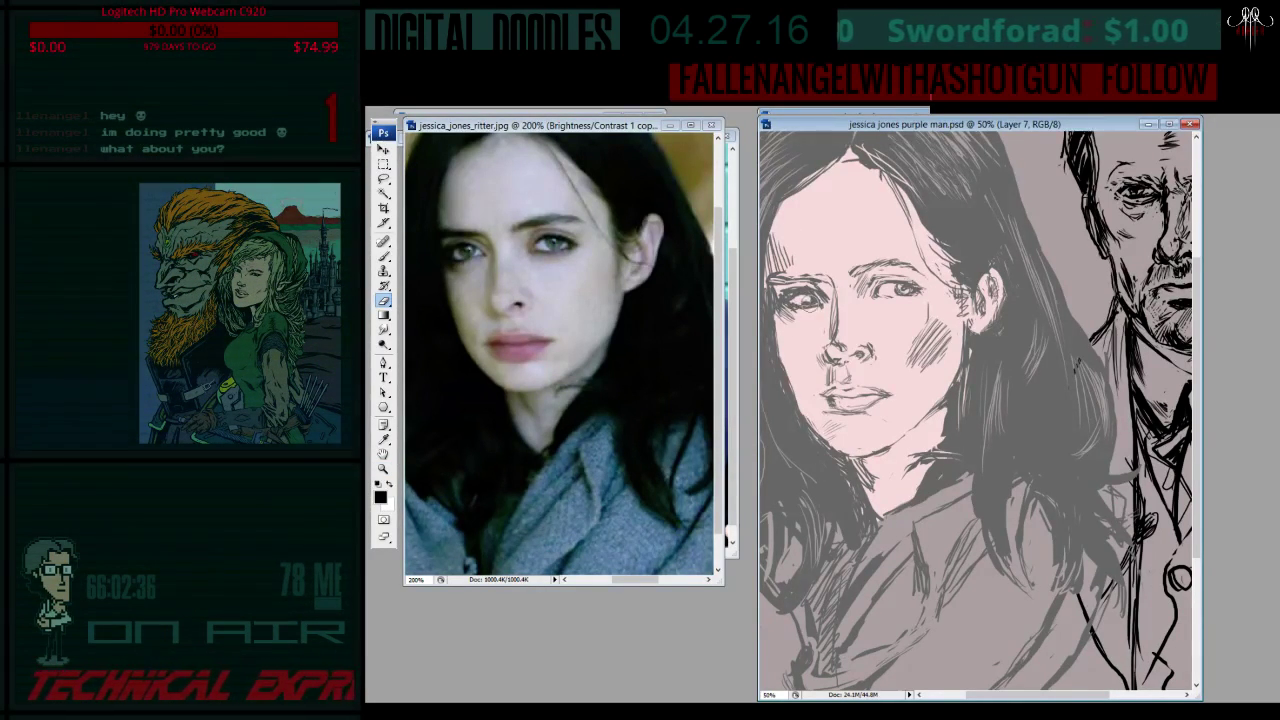
- Erase sketched lines around the woman's left eye and redraw them with darker strokes
drag(795, 298, 818, 302)
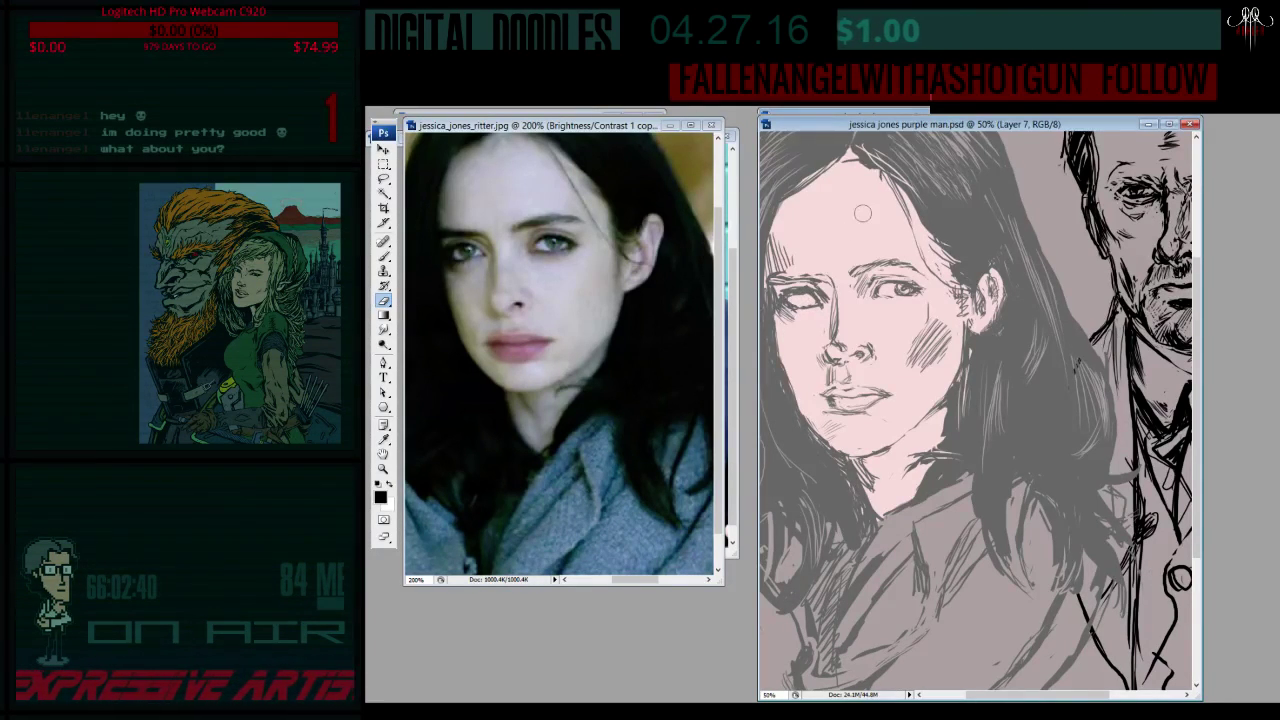
click(383, 256)
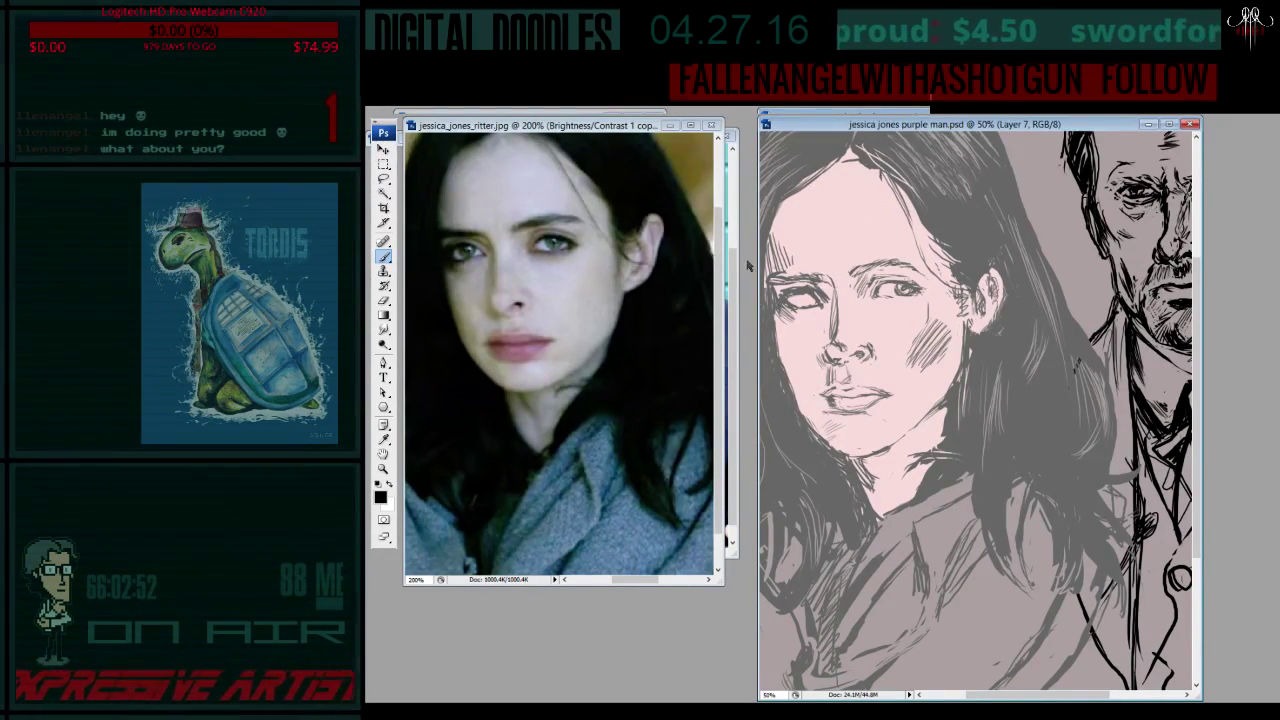
key(e)
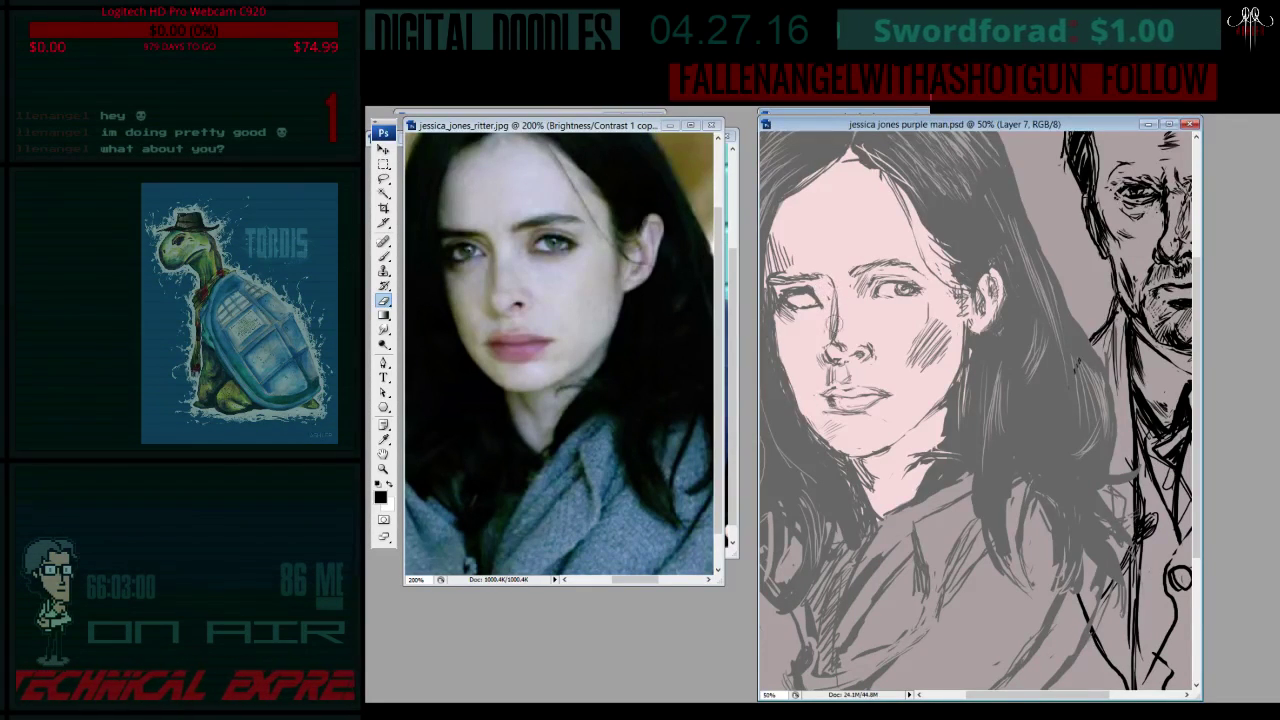
key(b)
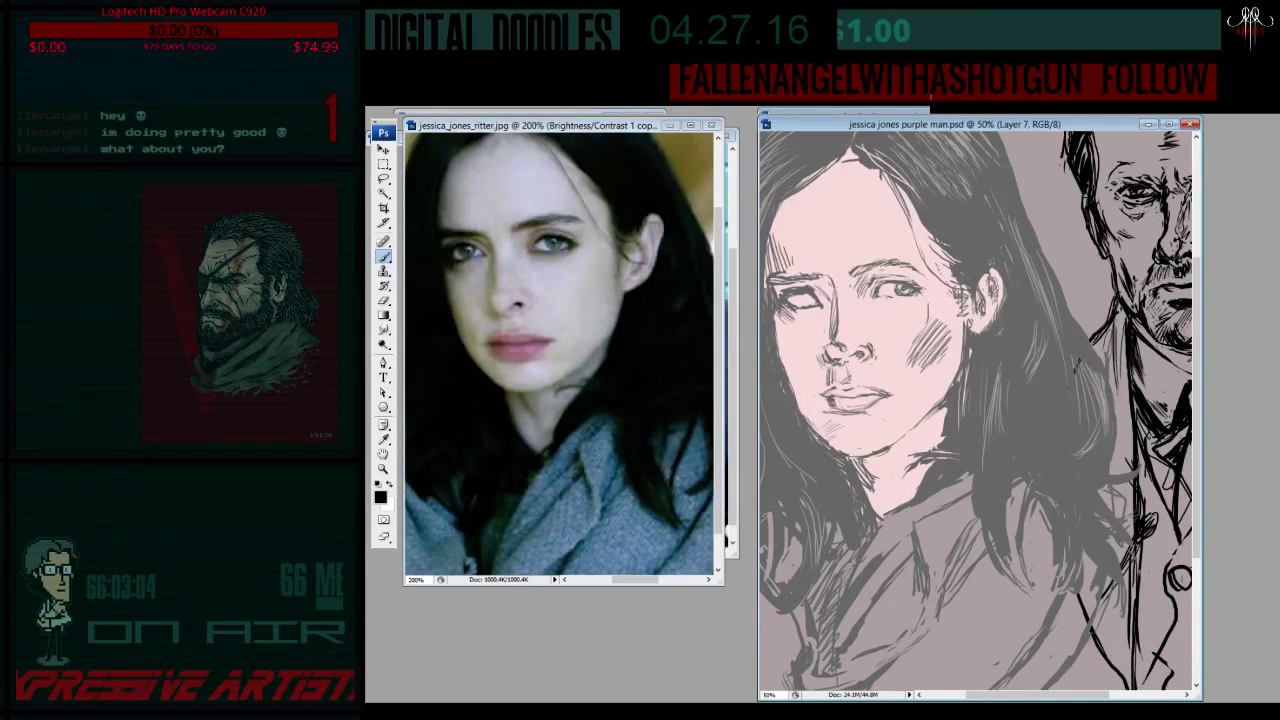
drag(816, 294, 830, 310)
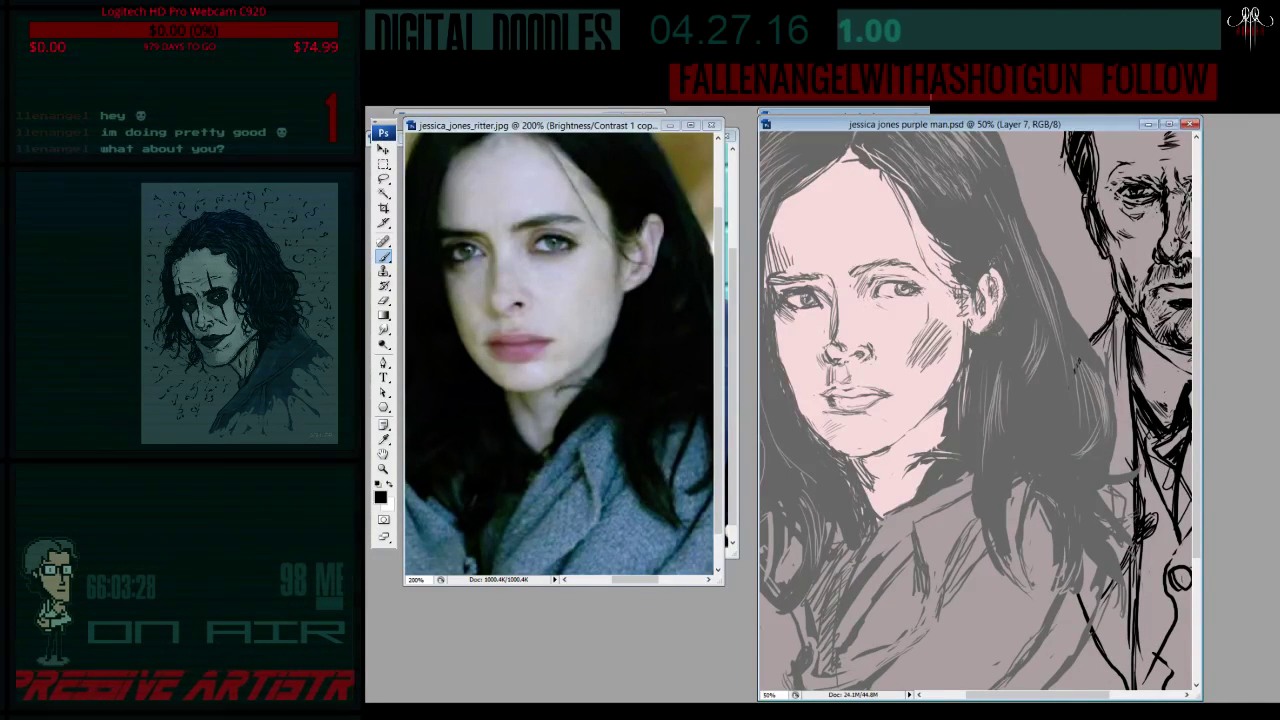
key(e)
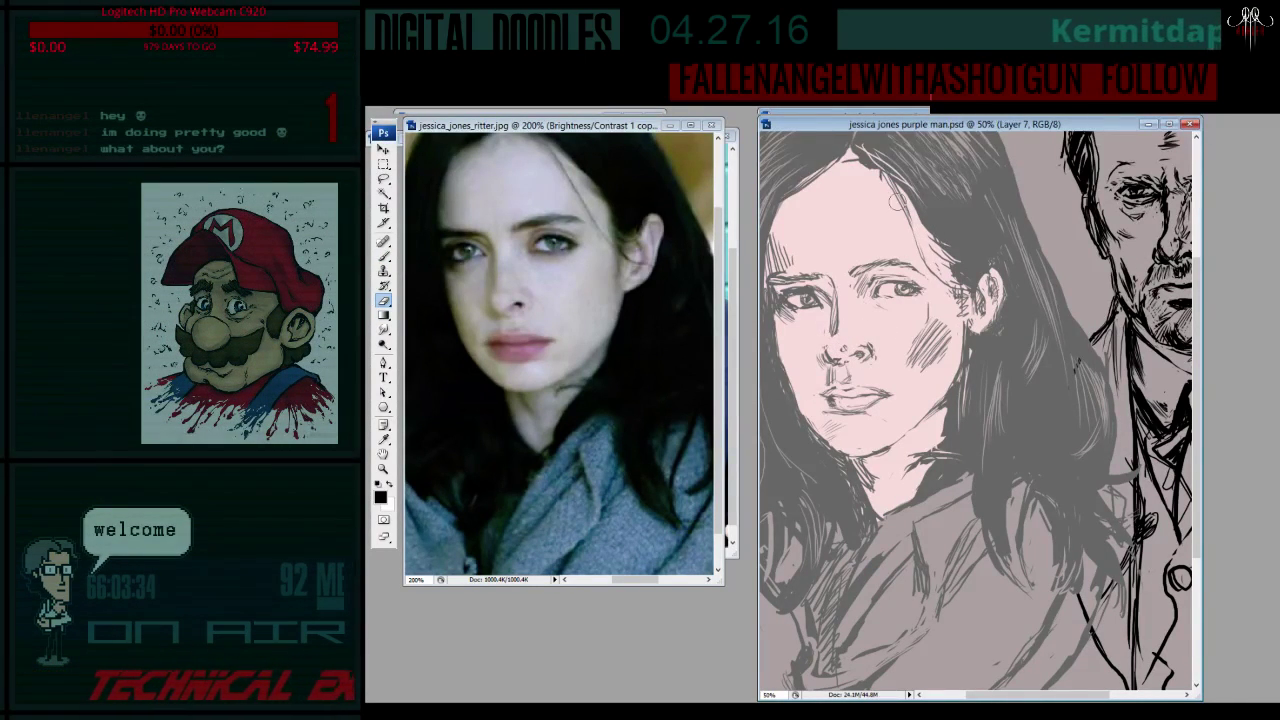
key(b)
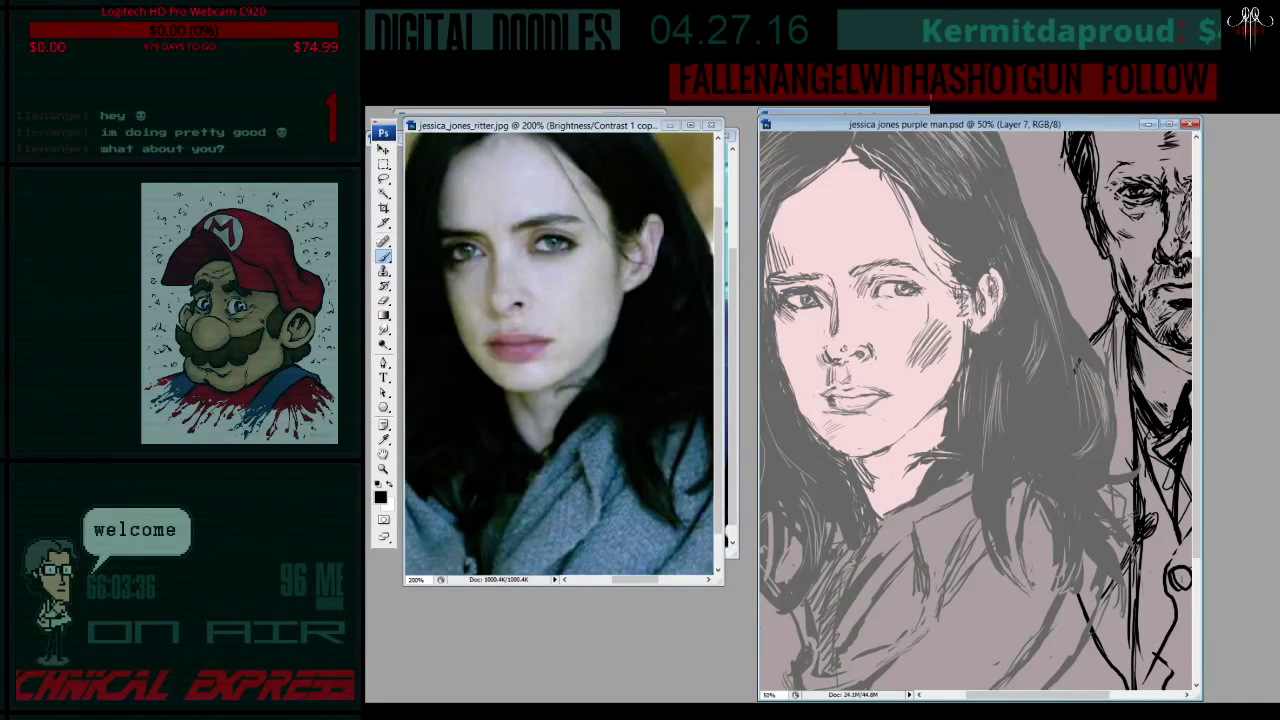
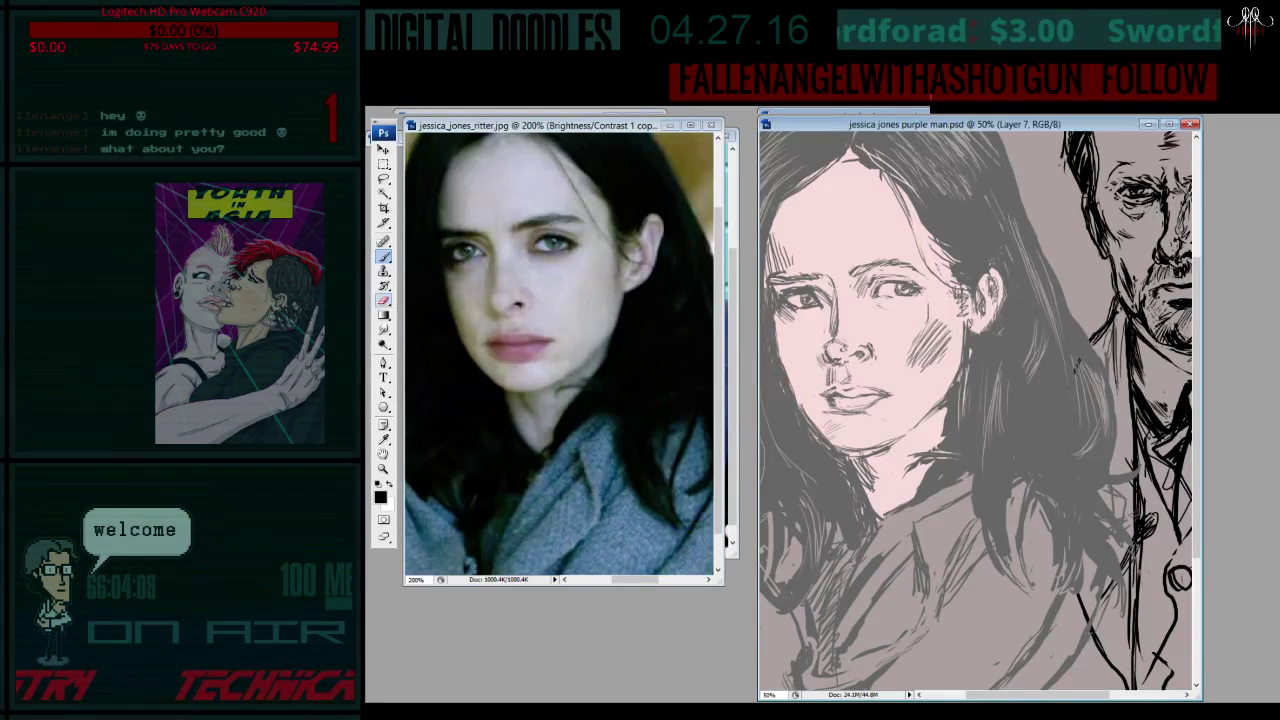
- Erase the dark strokes over the woman's neck, jaw and chin in two passes
key(e)
mouse_move(868, 490)
mouse_down()
mouse_move(882, 458)
mouse_move(914, 437)
mouse_up()
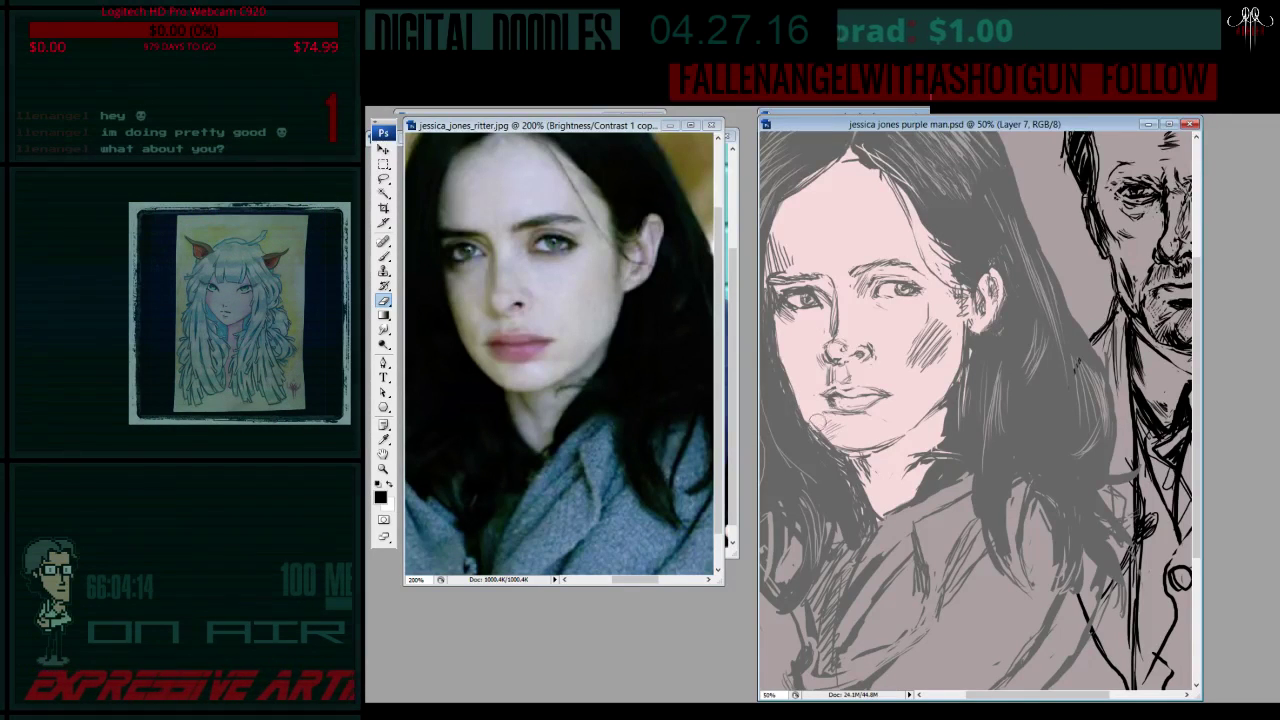
click(383, 256)
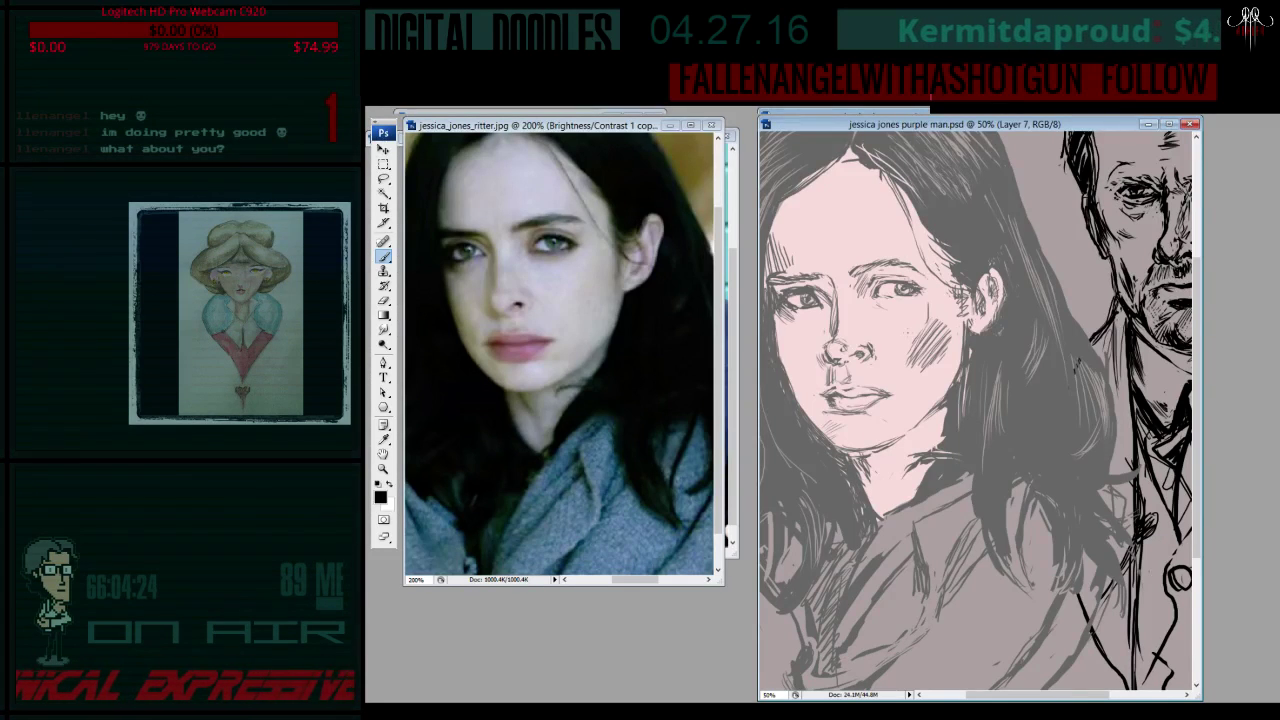
key(e)
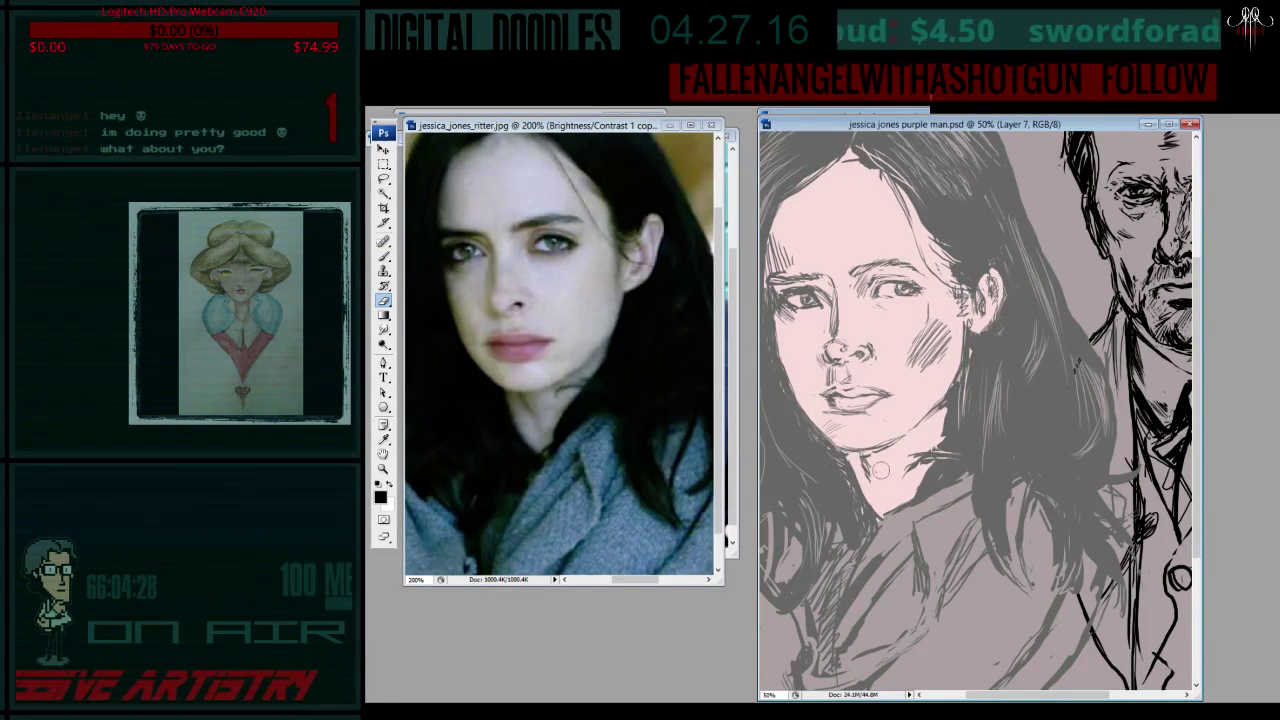
mouse_move(866, 468)
mouse_down()
mouse_move(870, 505)
mouse_move(904, 472)
mouse_up()
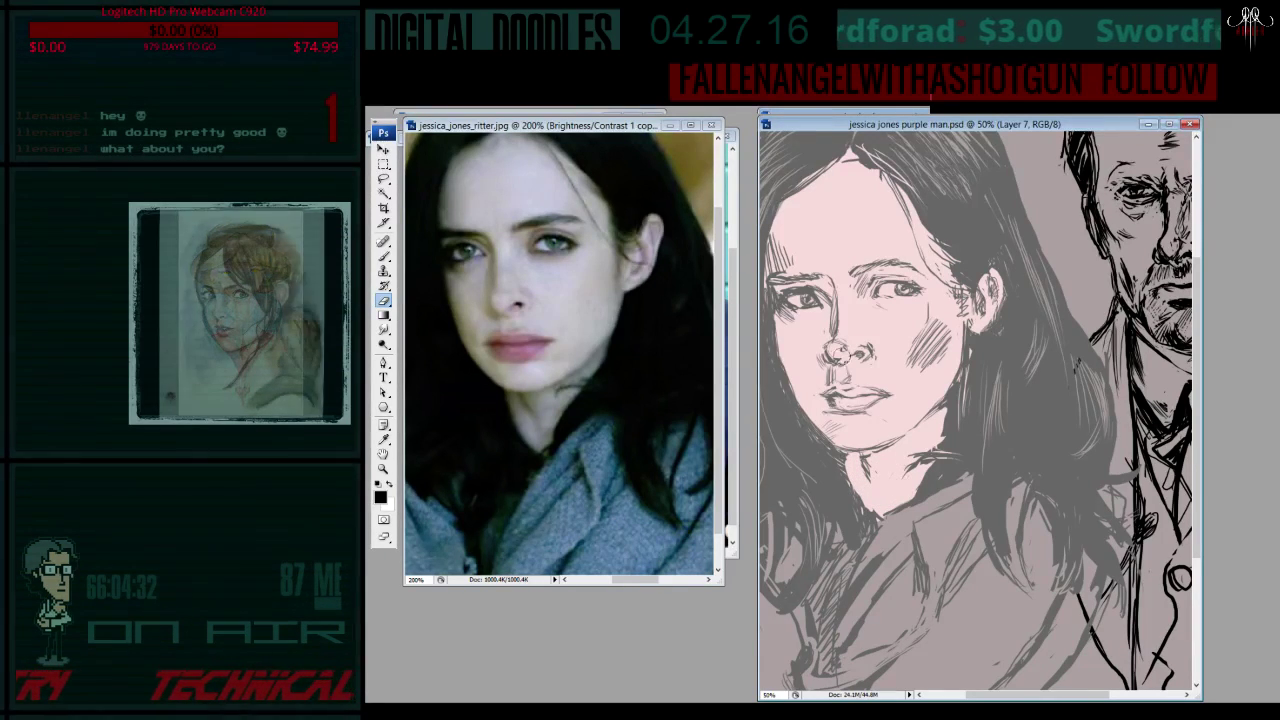
key(b)
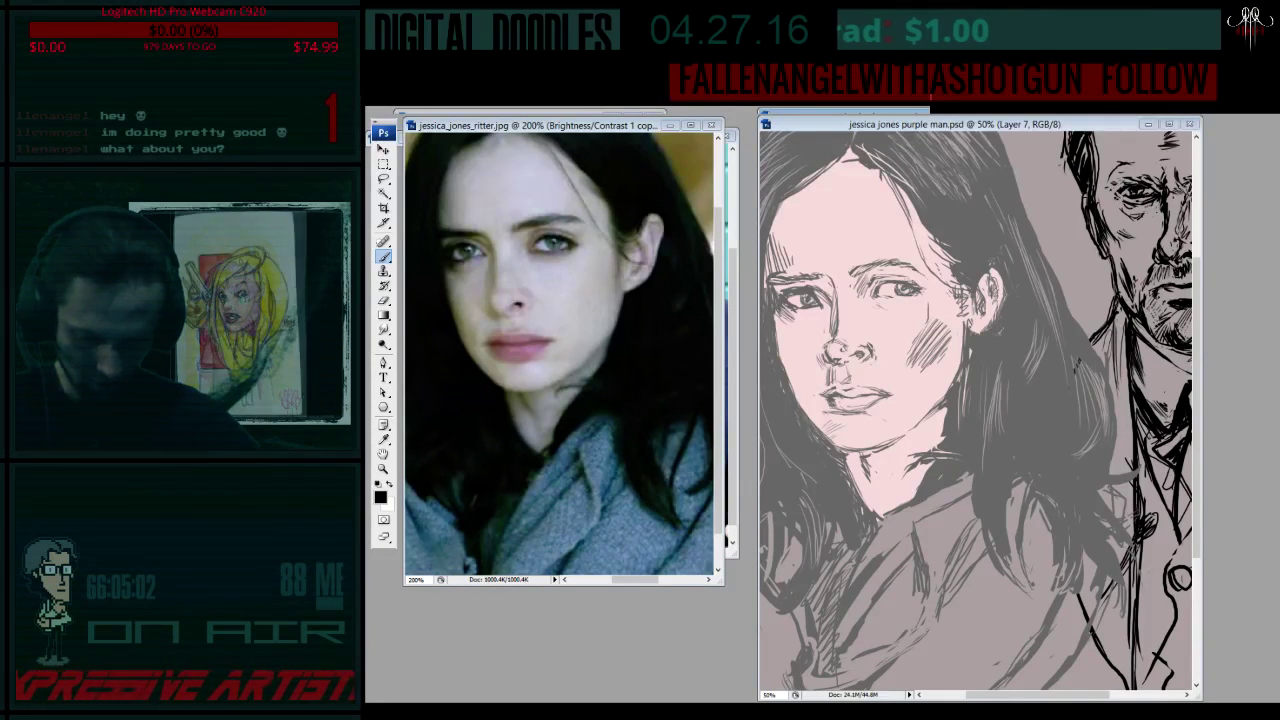
click(383, 300)
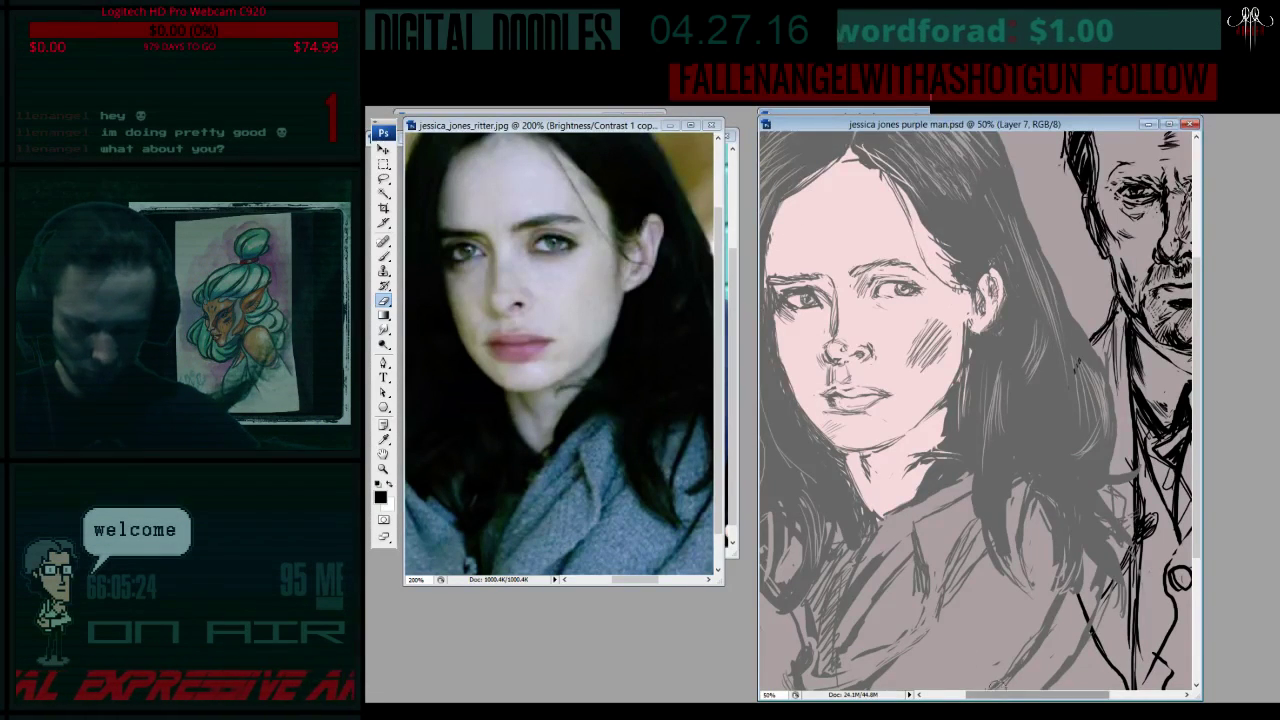
drag(900, 400, 950, 400)
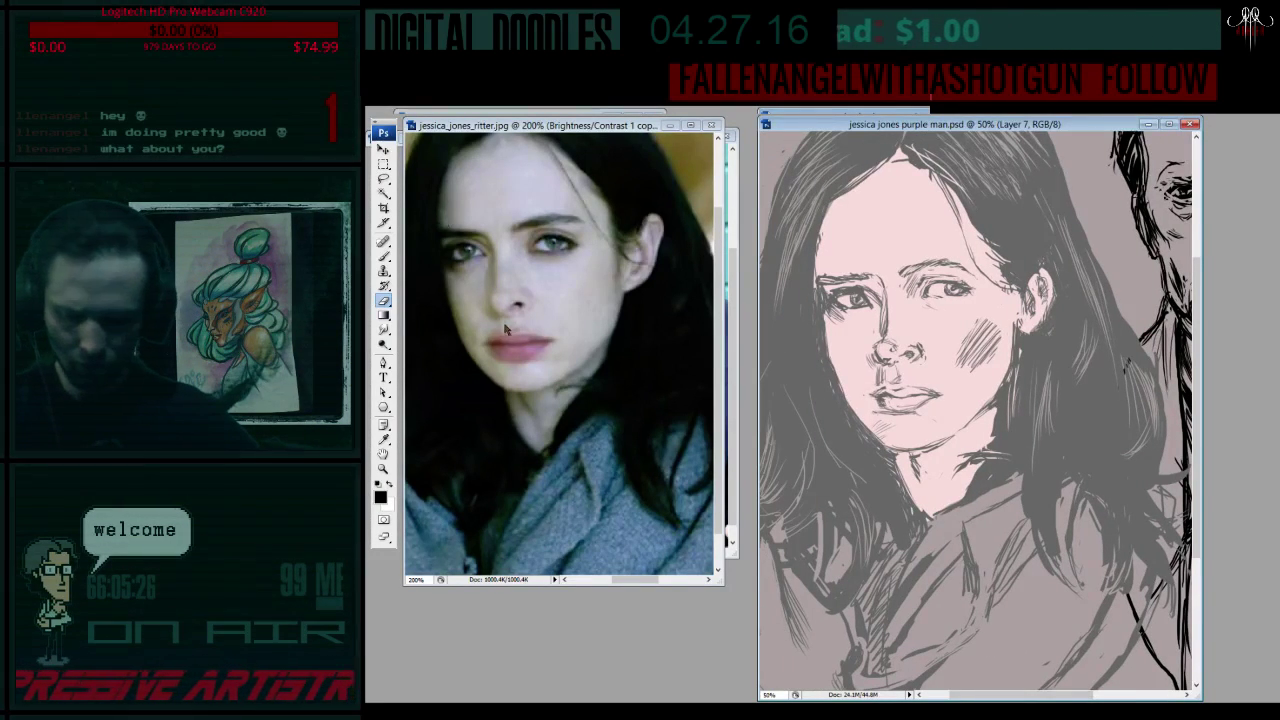
click(383, 256)
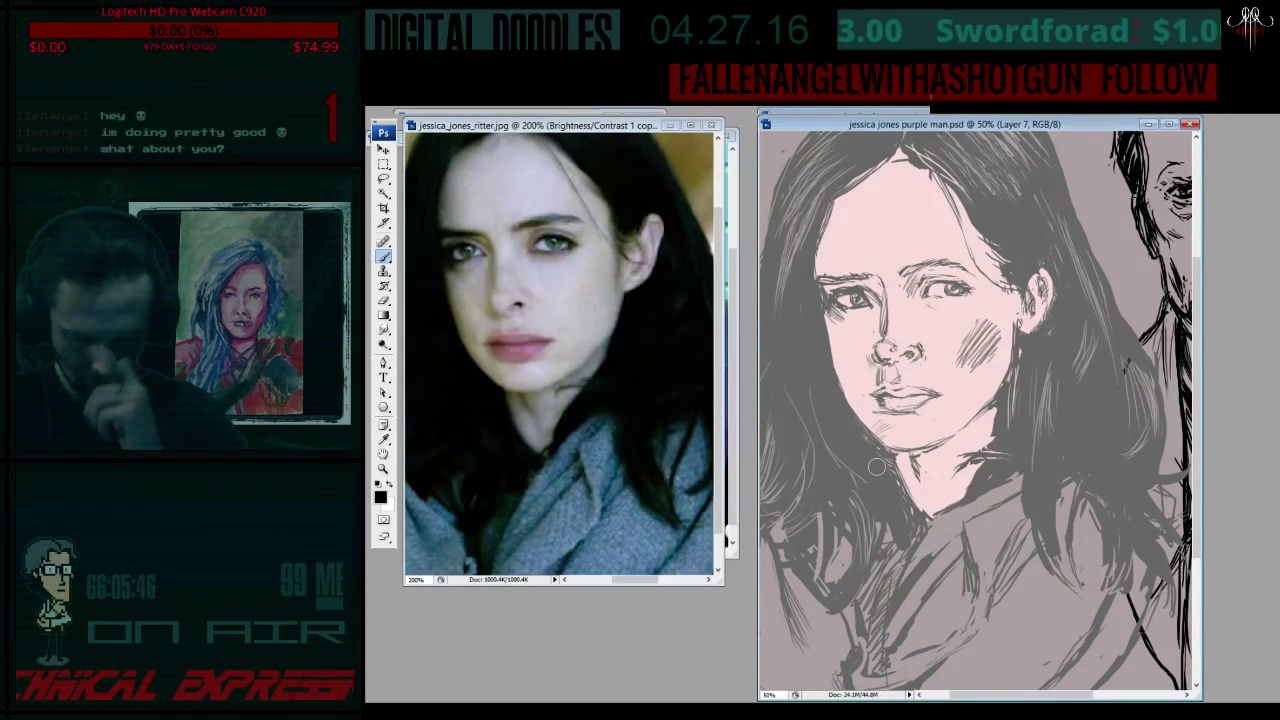
key(e)
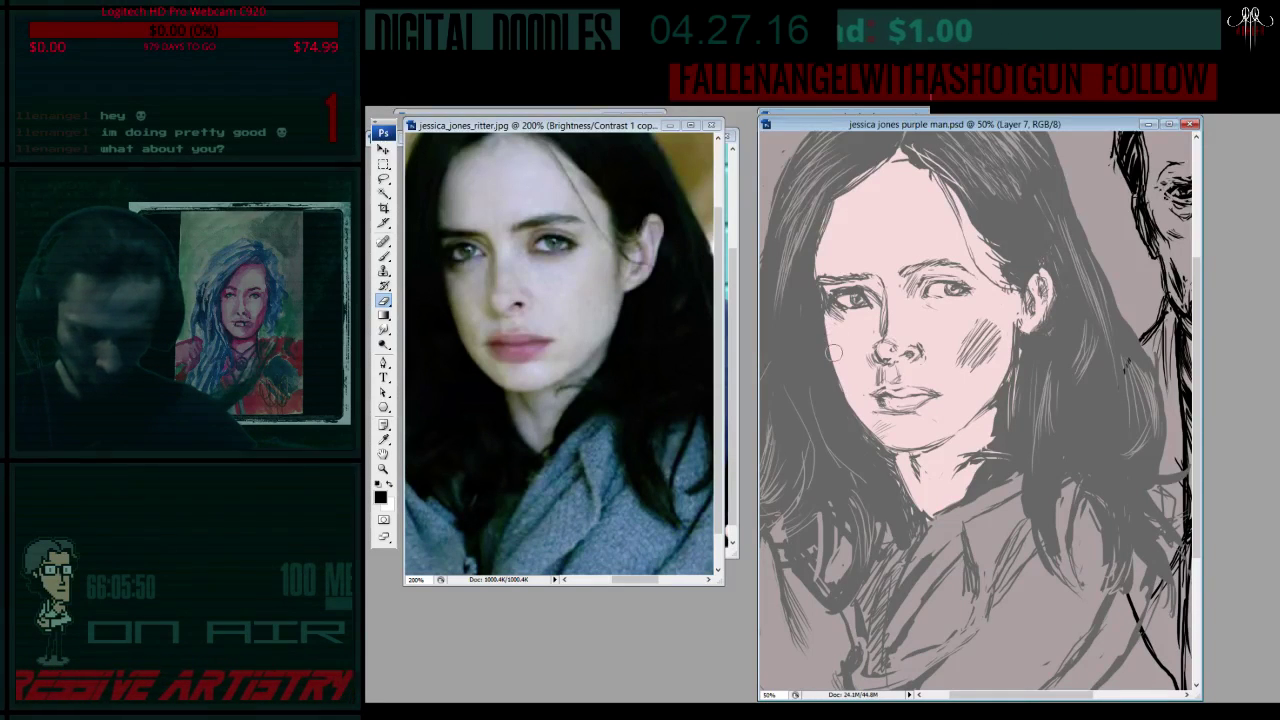
key(b)
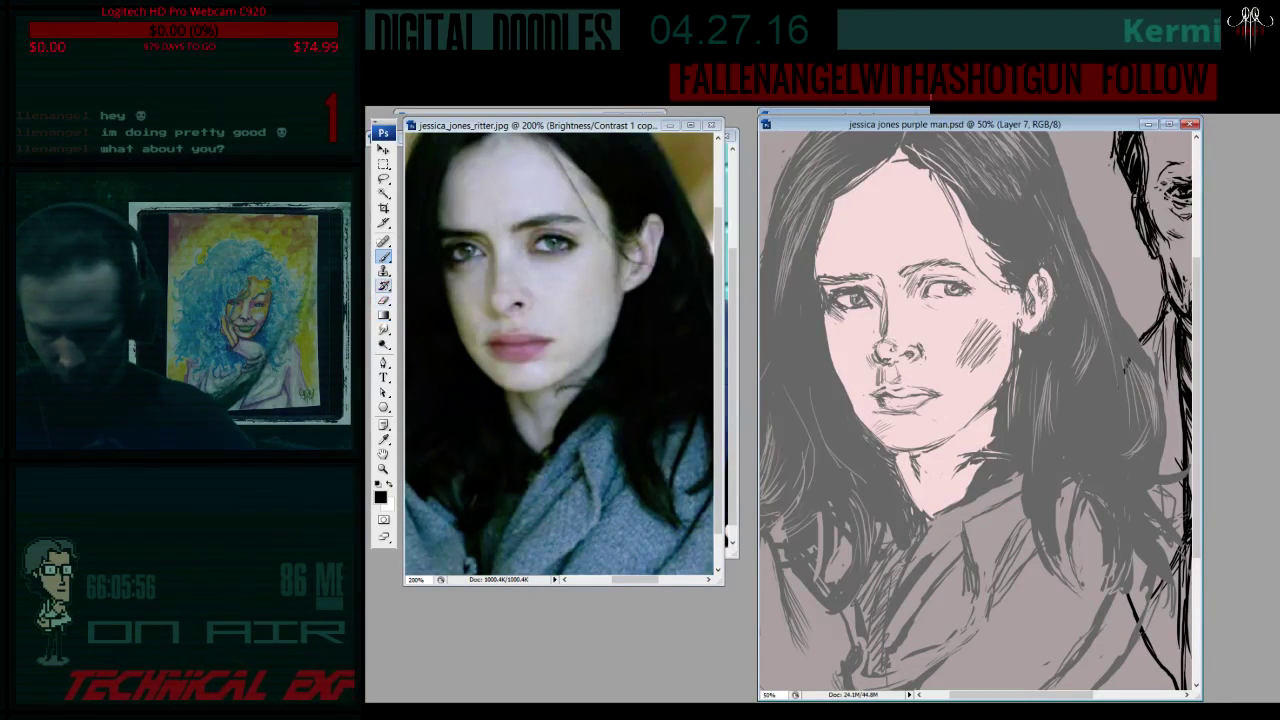
click(383, 300)
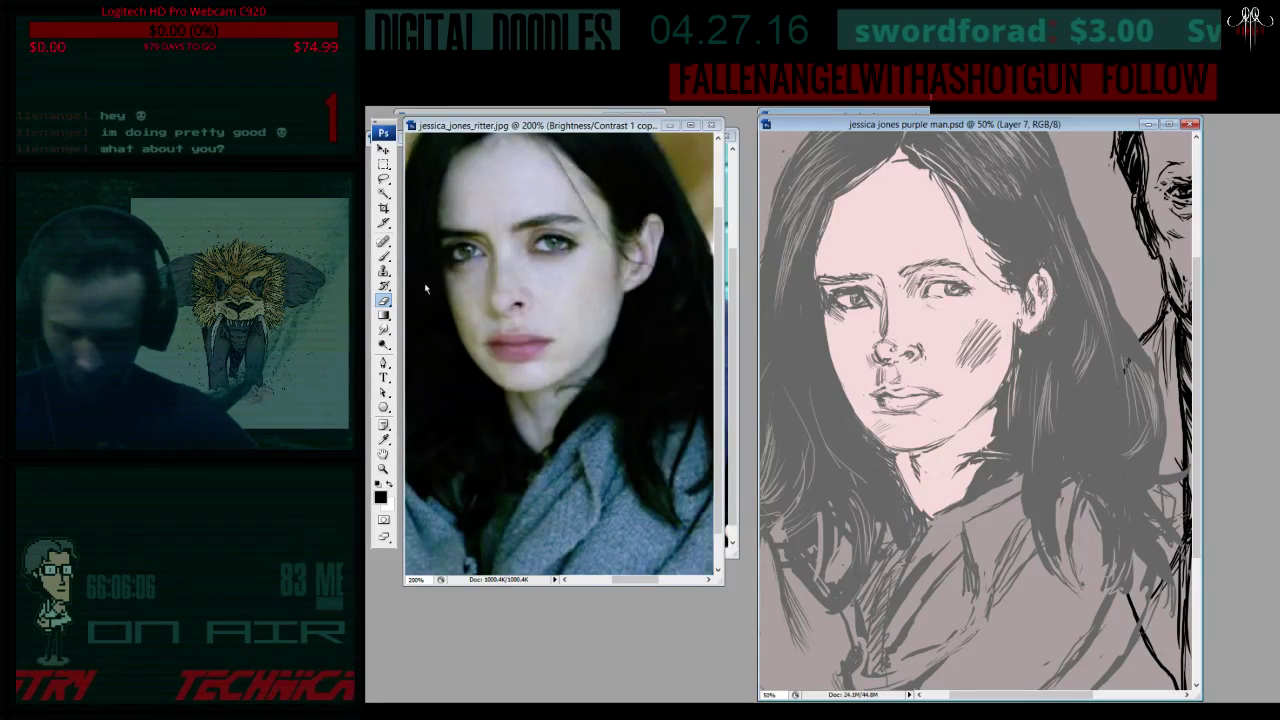
key(b)
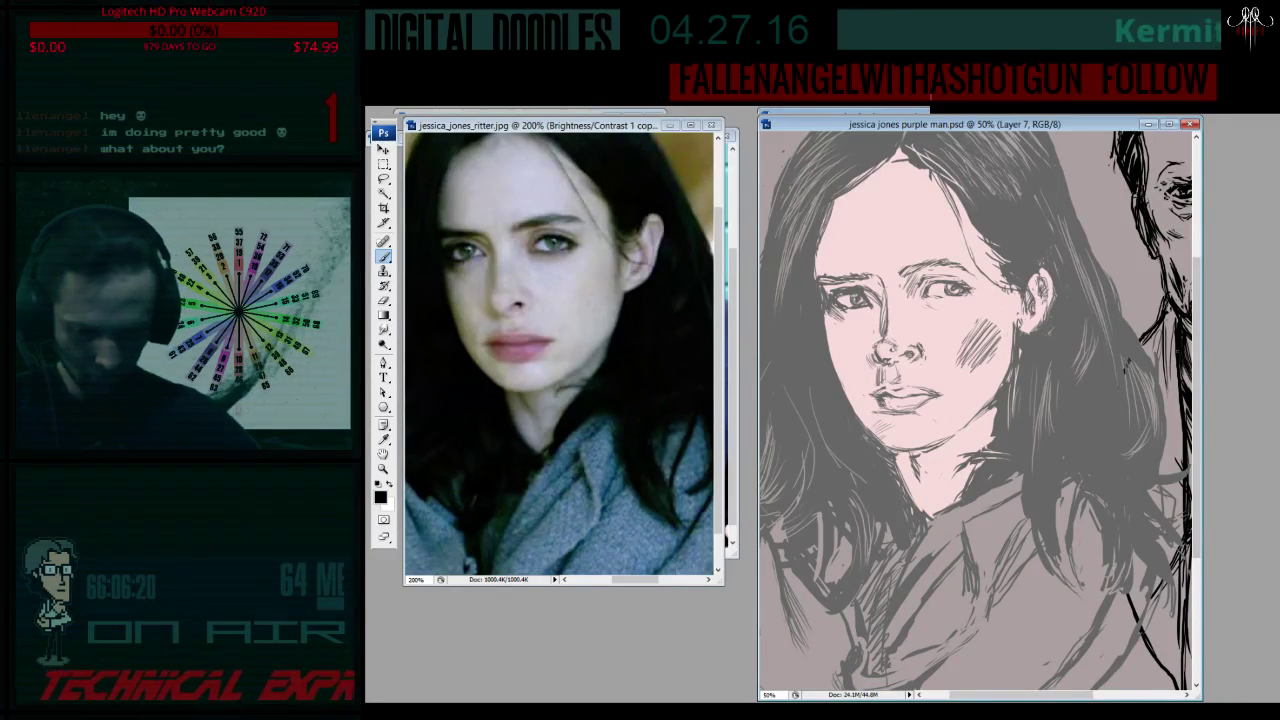
- Scroll the canvas down and erase the dark strokes at the side of the neck
mouse_move(1197, 358)
mouse_down()
mouse_move(1197, 424)
mouse_move(1197, 394)
mouse_up()
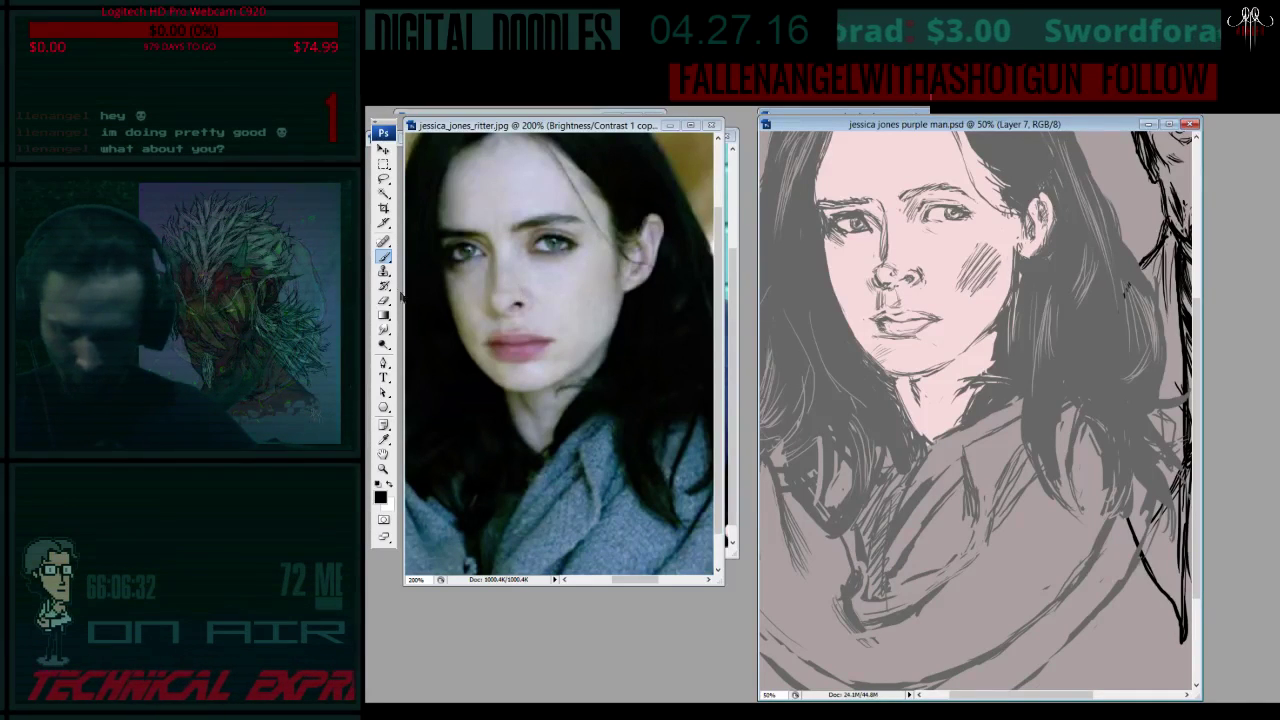
key(e)
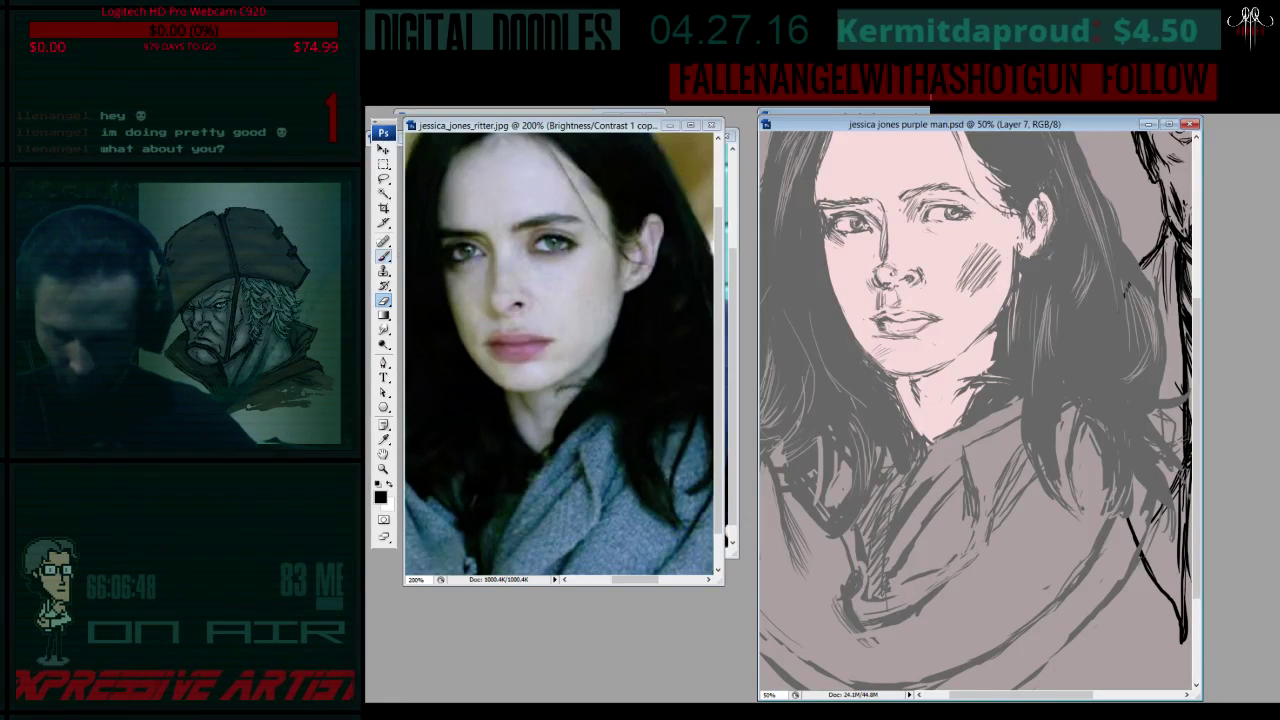
key(b)
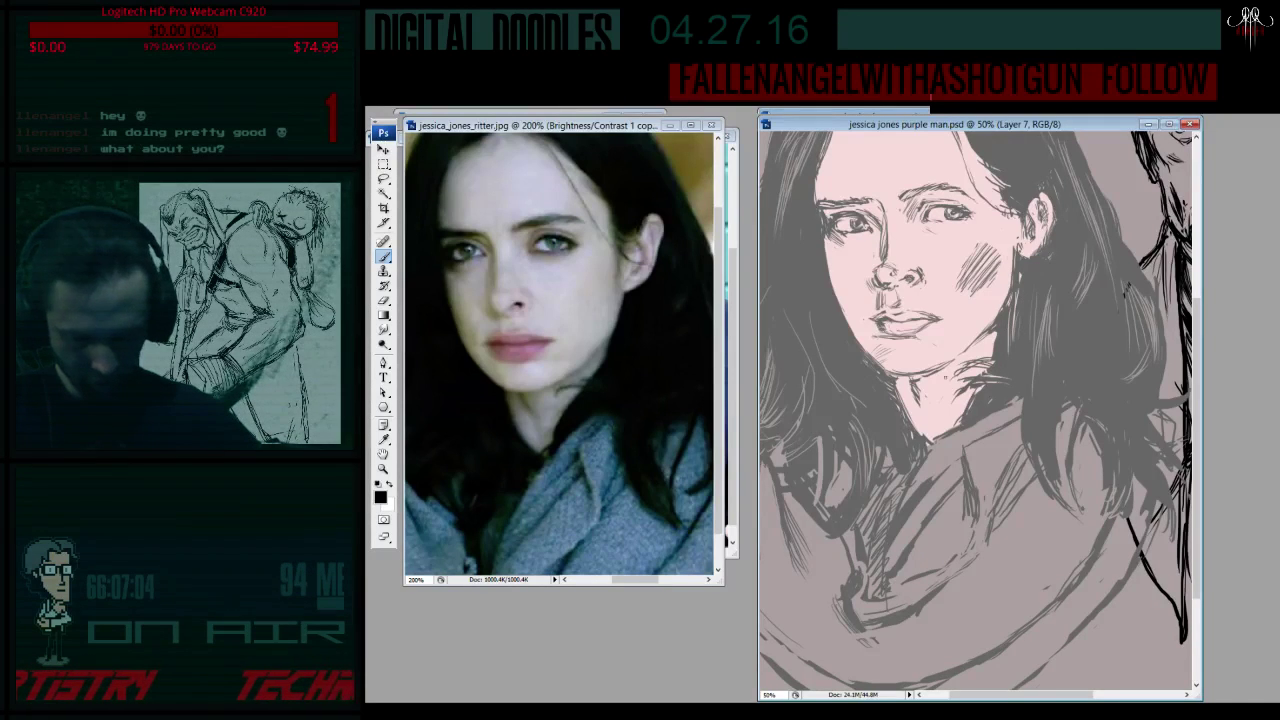
key(e)
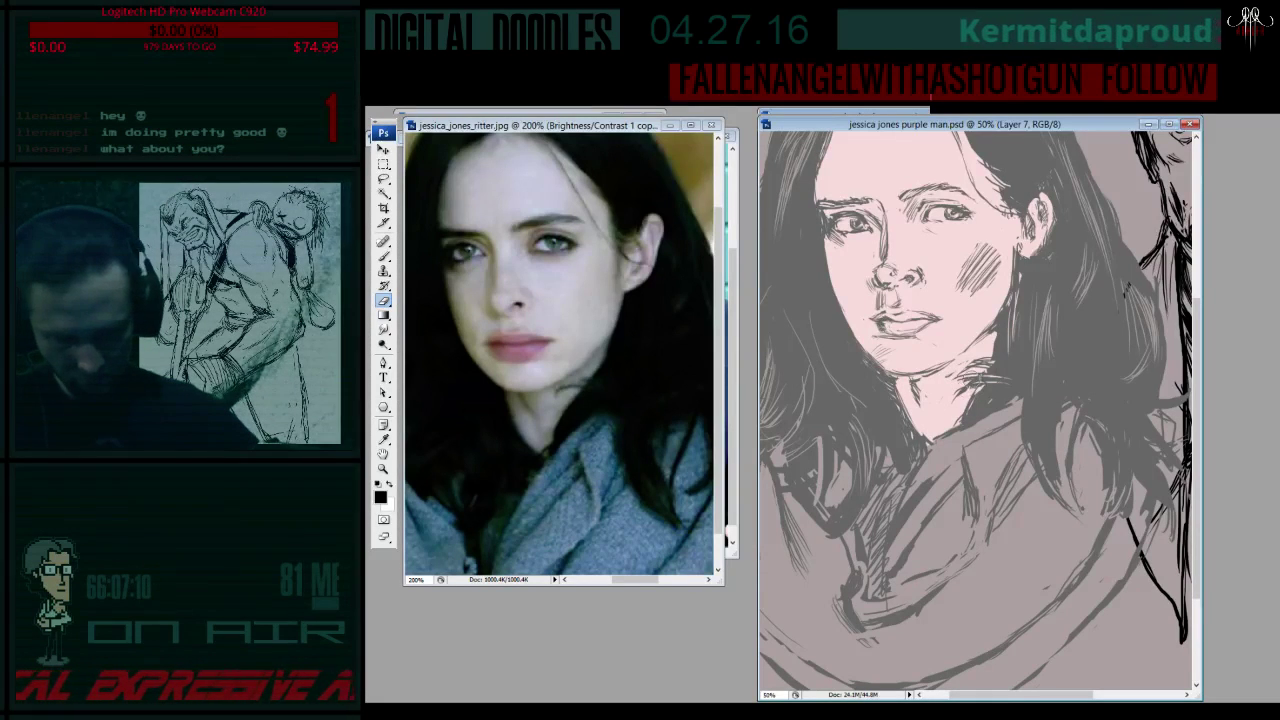
drag(970, 381, 972, 378)
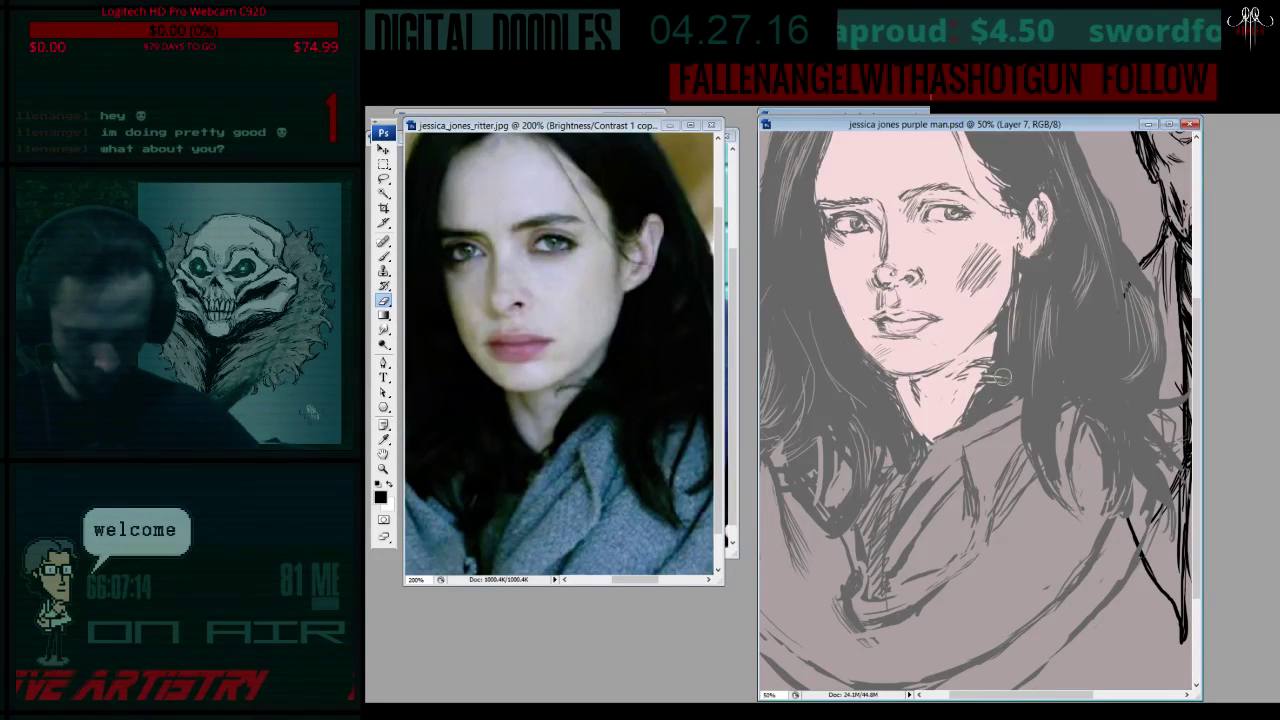
click(384, 256)
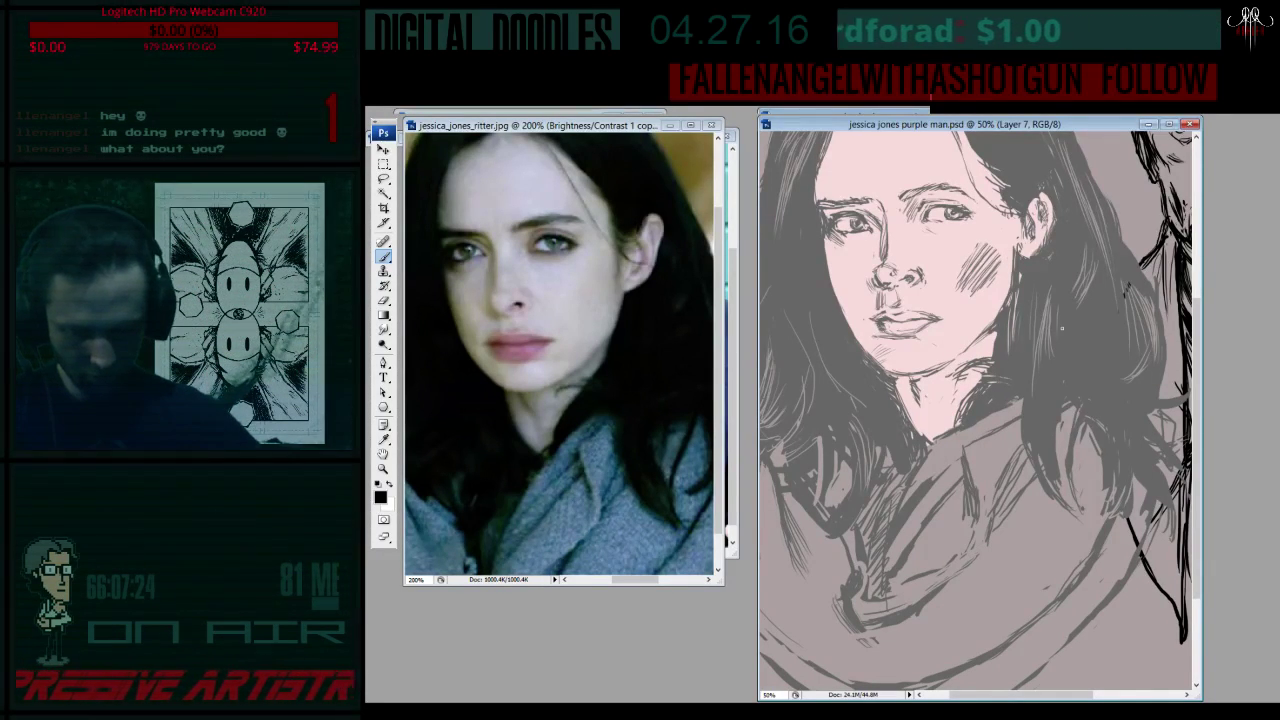
drag(1199, 362, 1202, 436)
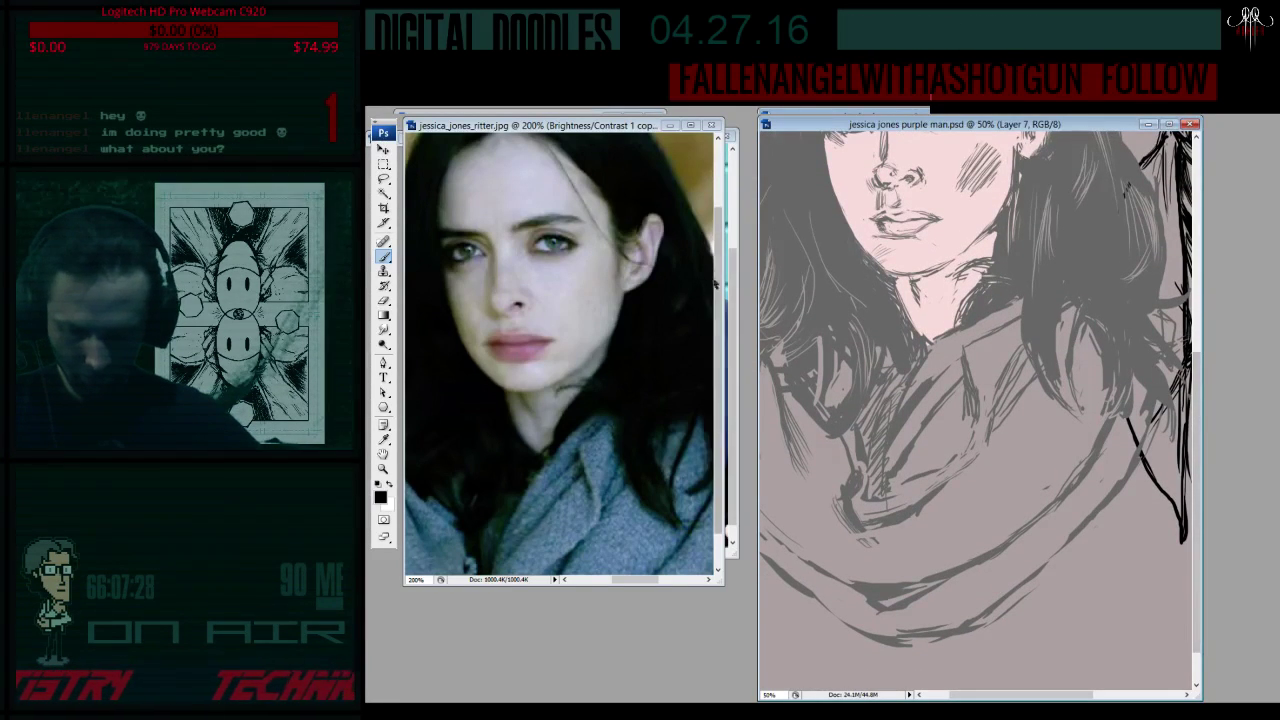
scroll(716, 285, down, 2)
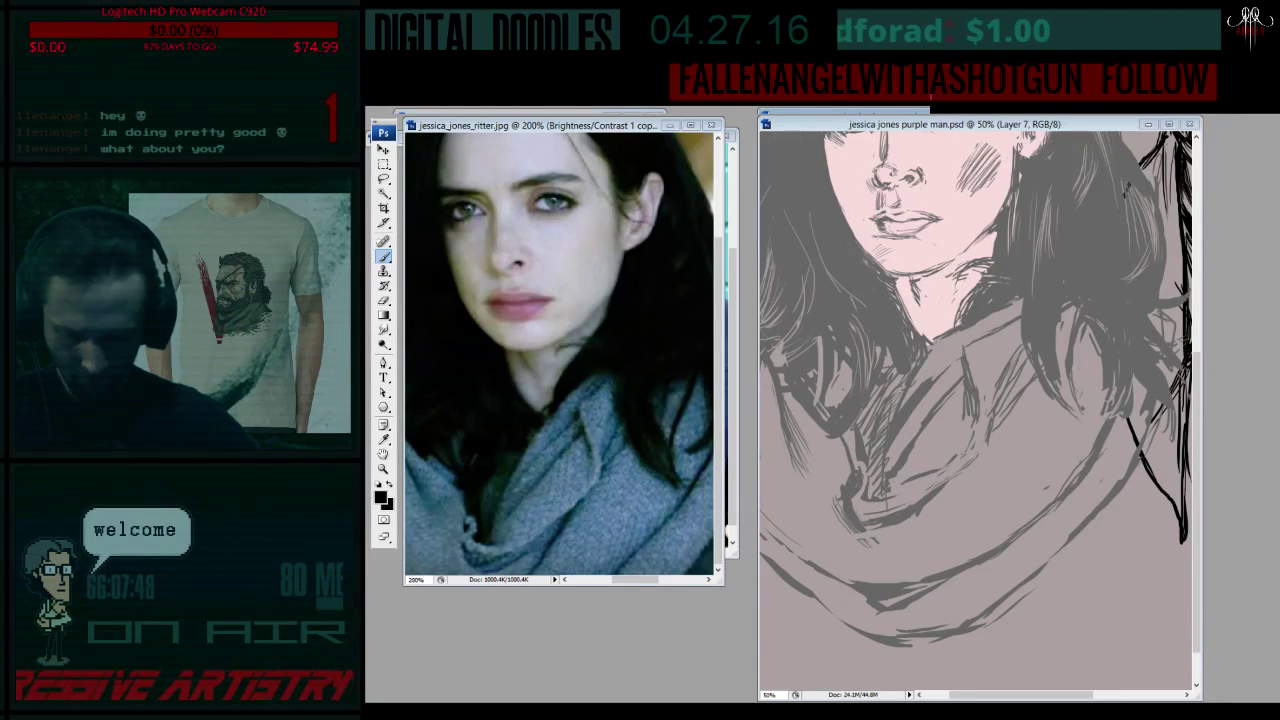
key(ctrl+Tab)
key(ctrl+Tab)
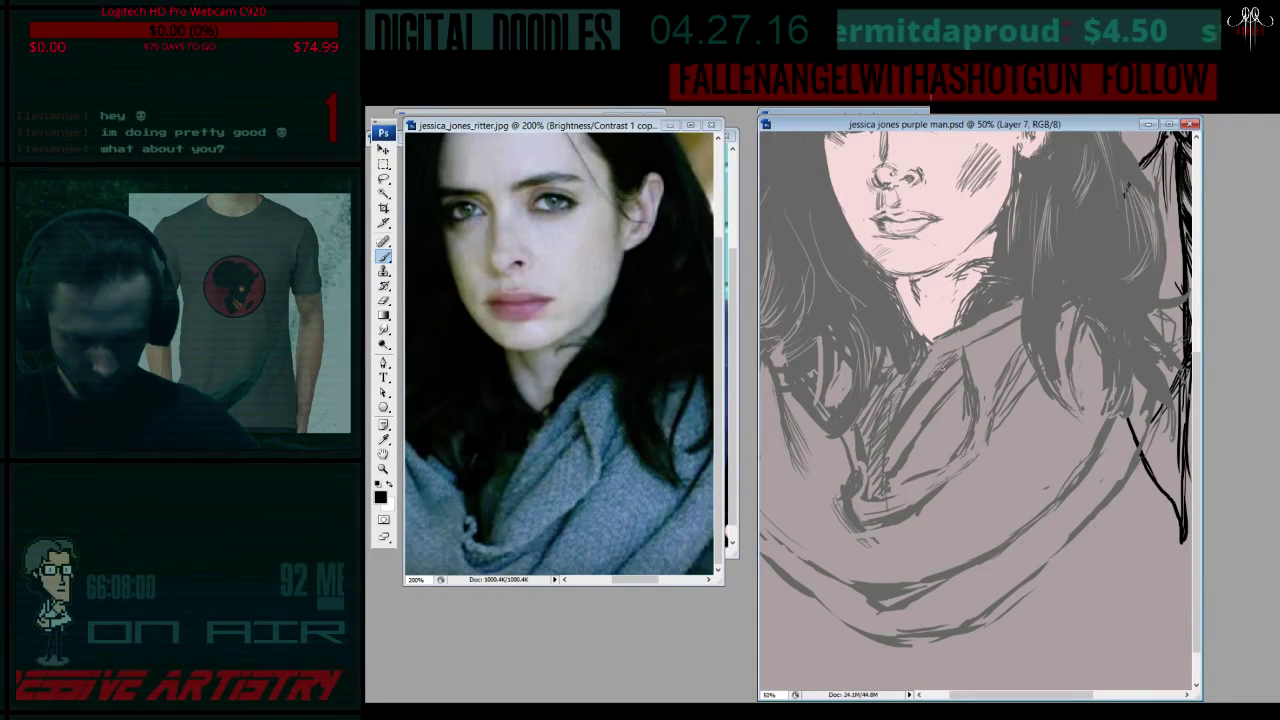
scroll(1202, 343, up, 3)
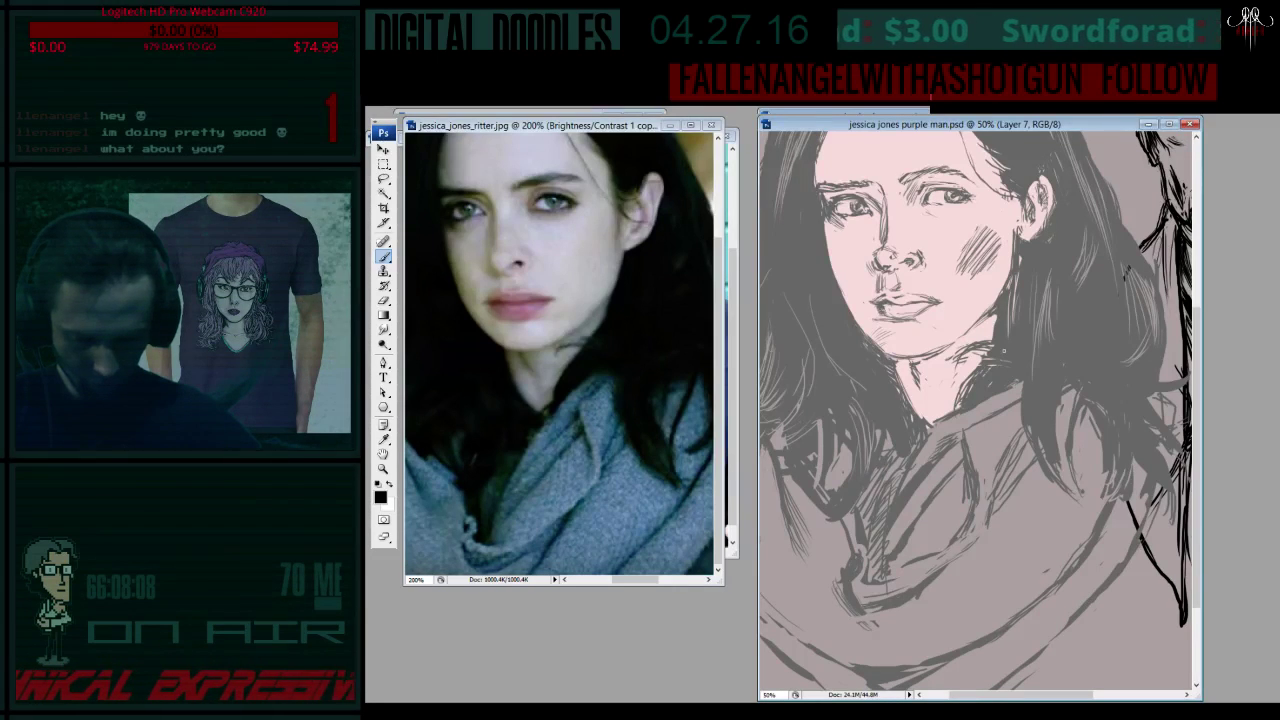
- Show the Navigator panel (F8) for an overview of both figures
scroll(1197, 450, up, 1)
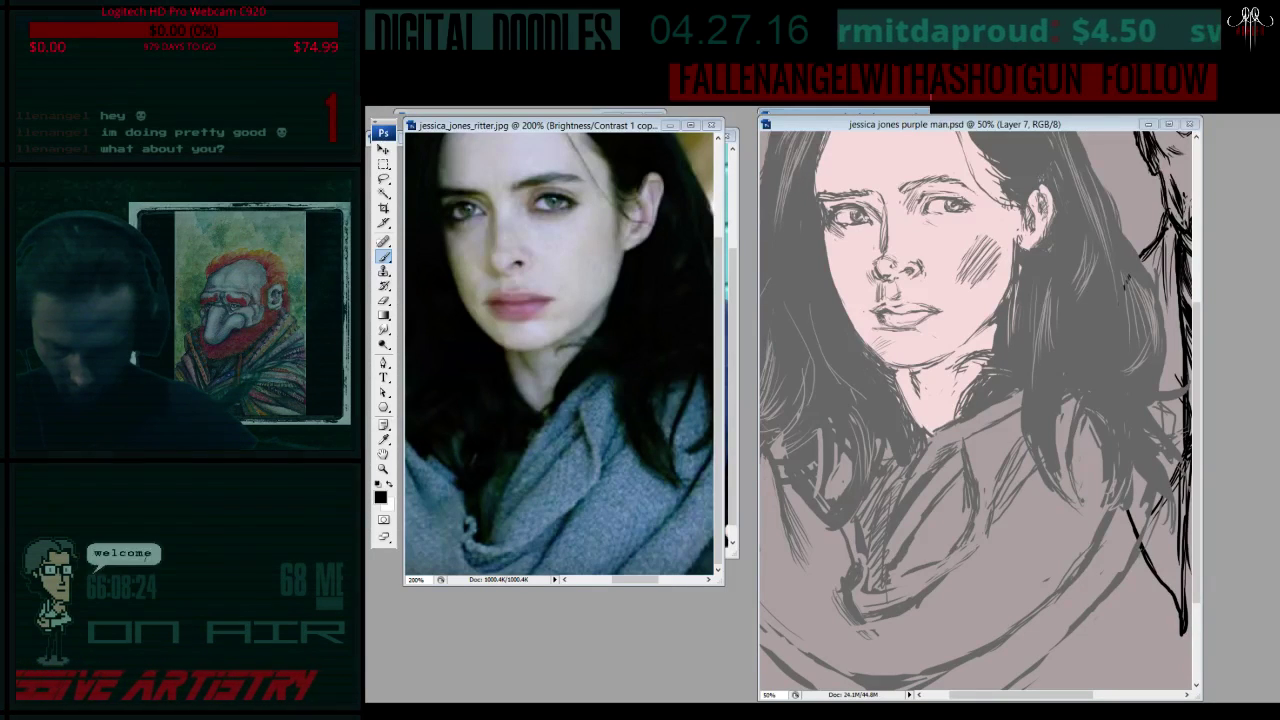
key(F8)
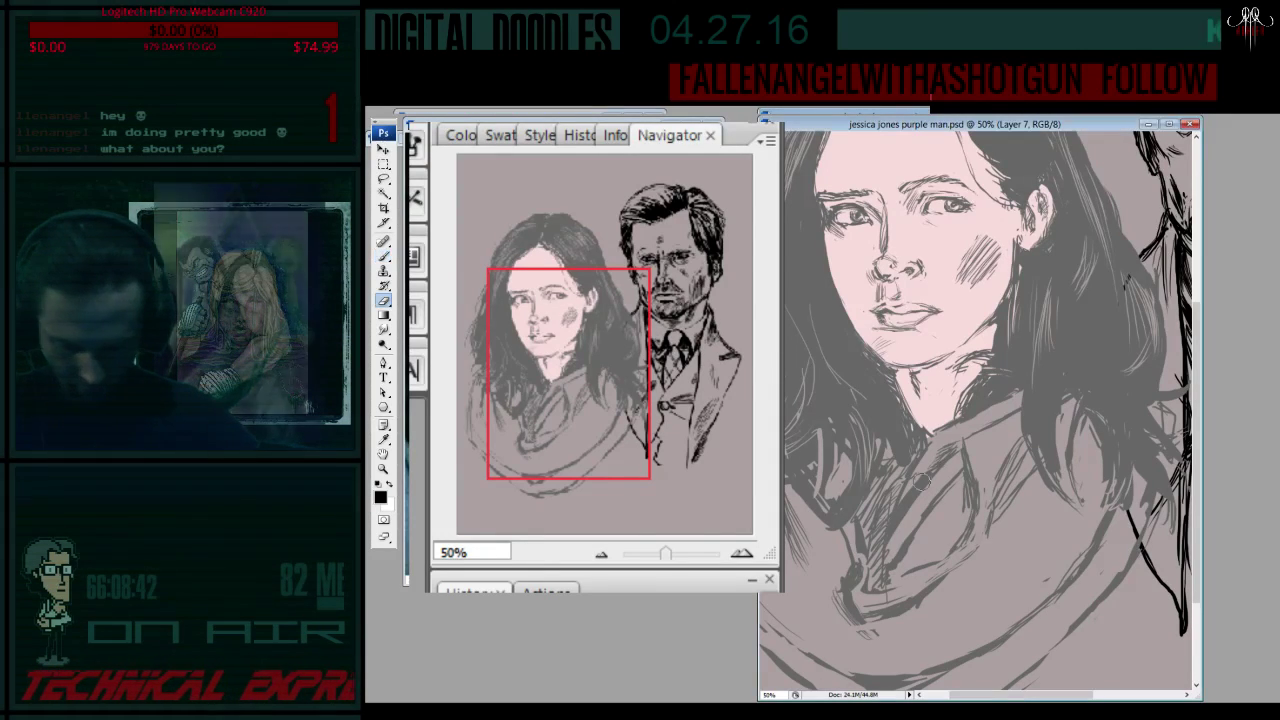
- Erase the stray dark strokes on the right edge of her hood, checking the reference photo
key(e)
drag(897, 512, 906, 503)
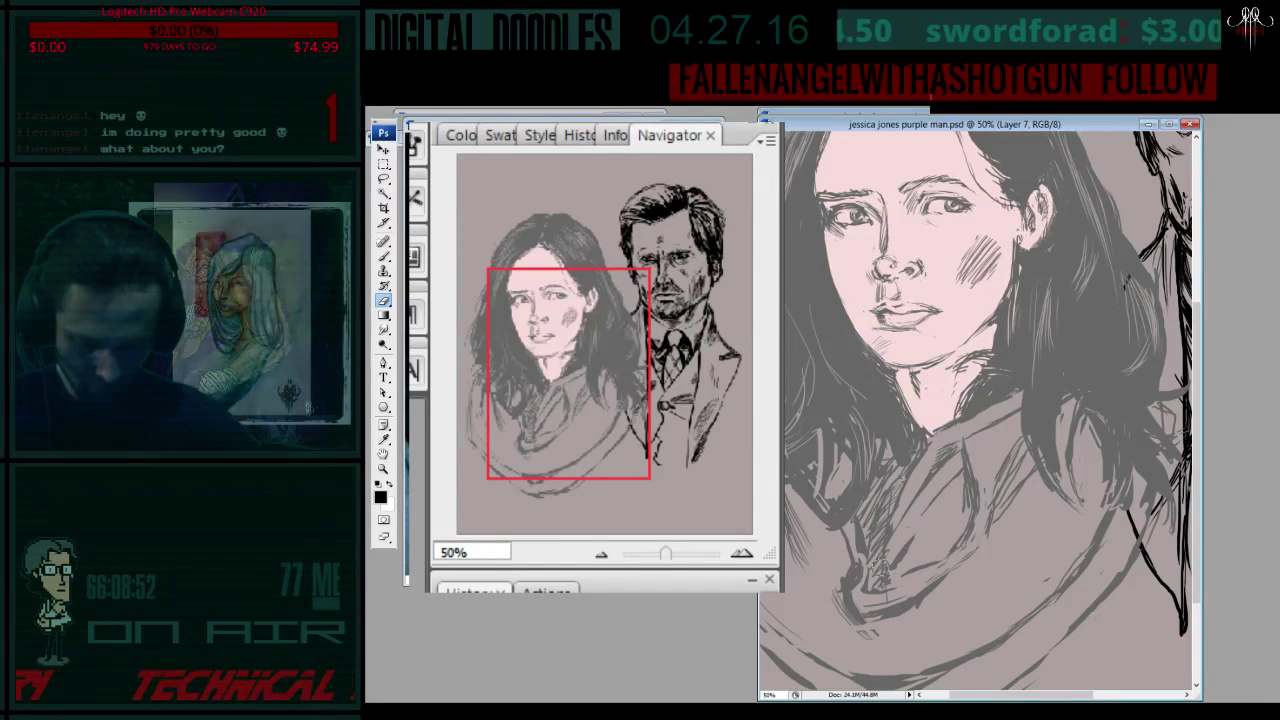
key(s)
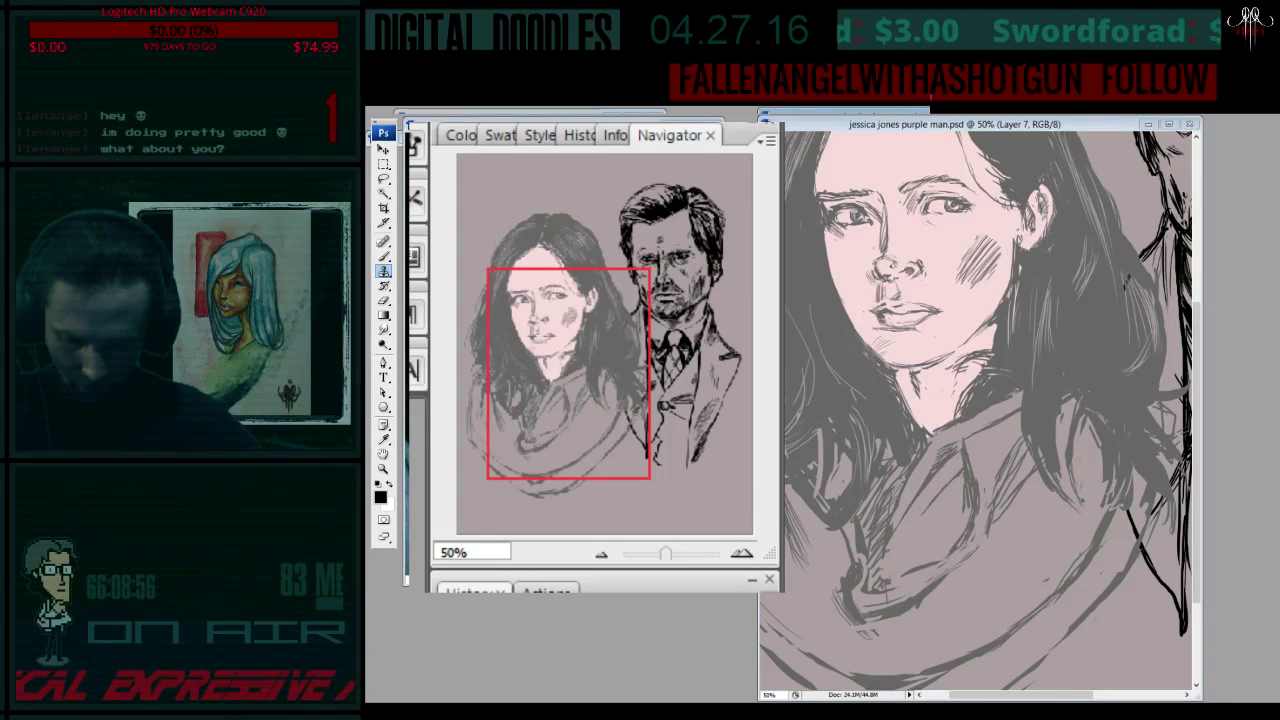
key(ctrl+Tab)
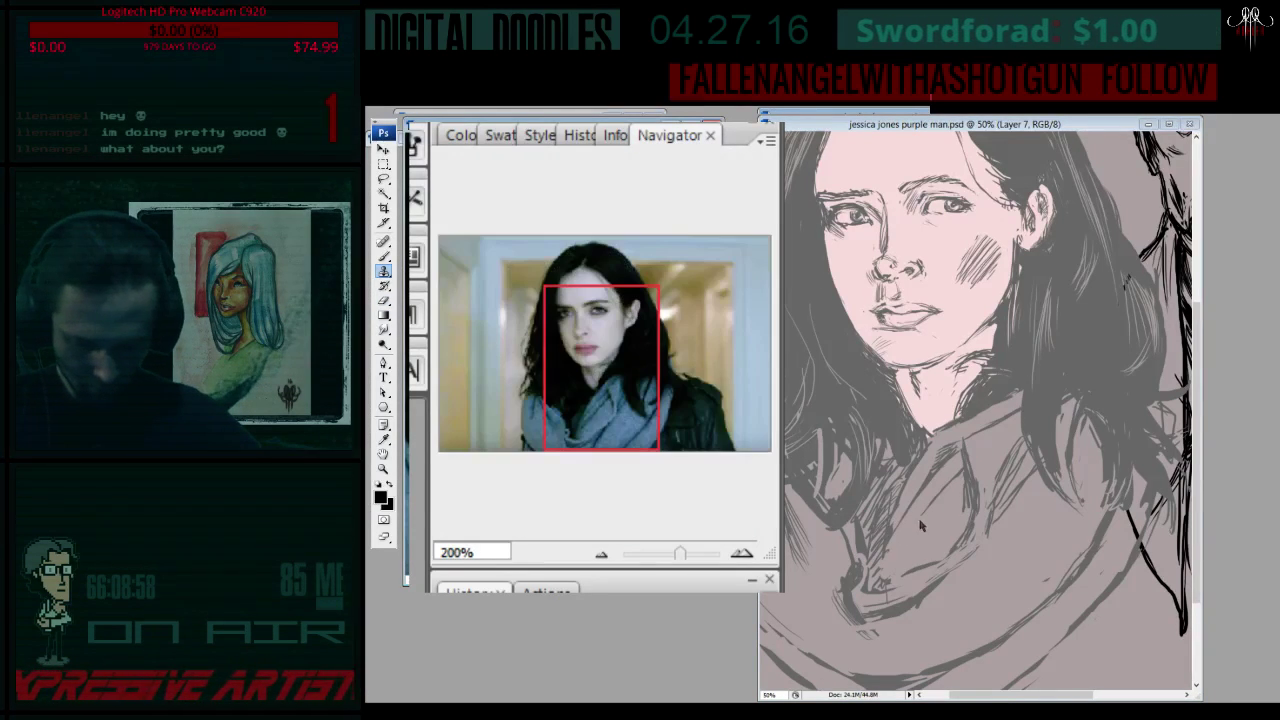
key(ctrl+Tab)
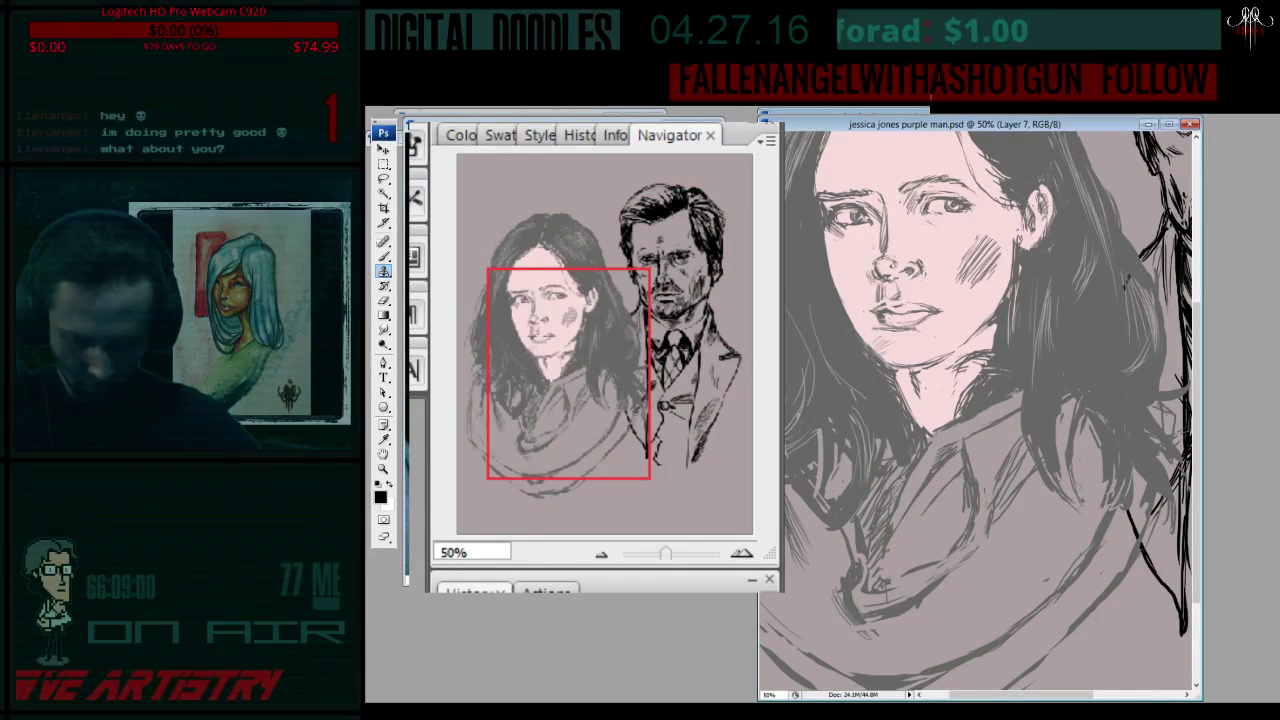
key(b)
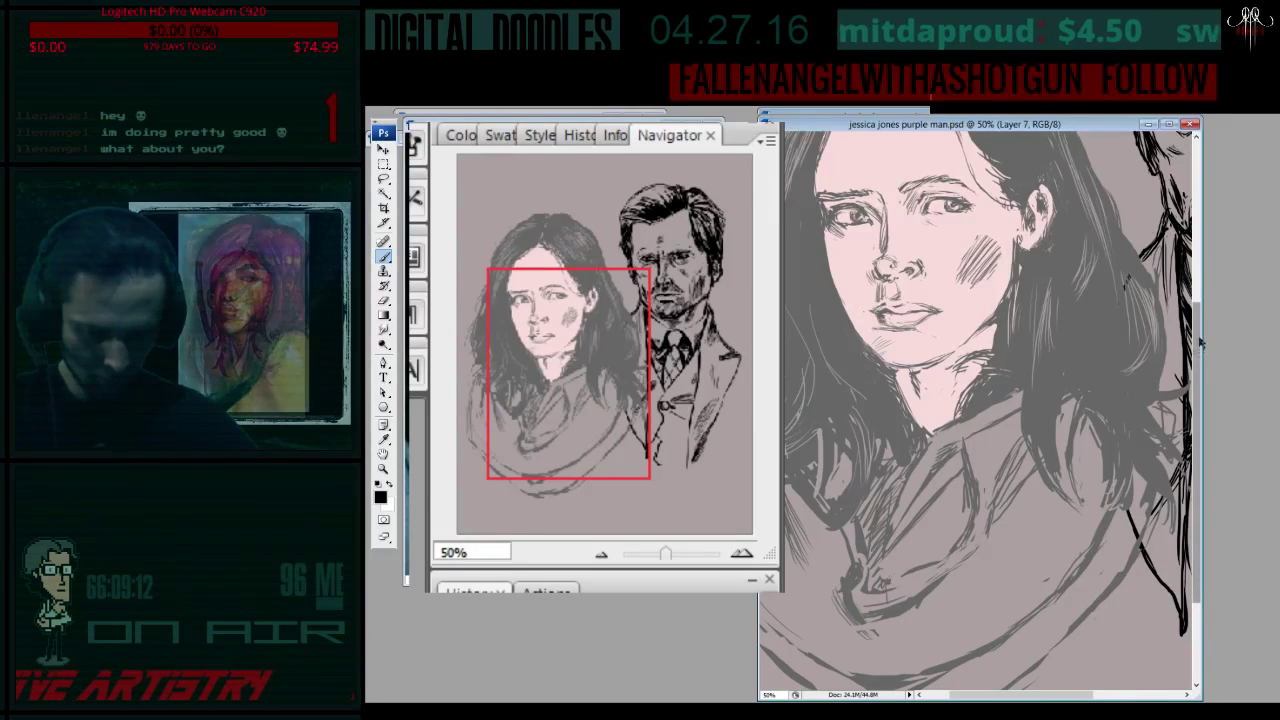
scroll(1203, 287, up, 3)
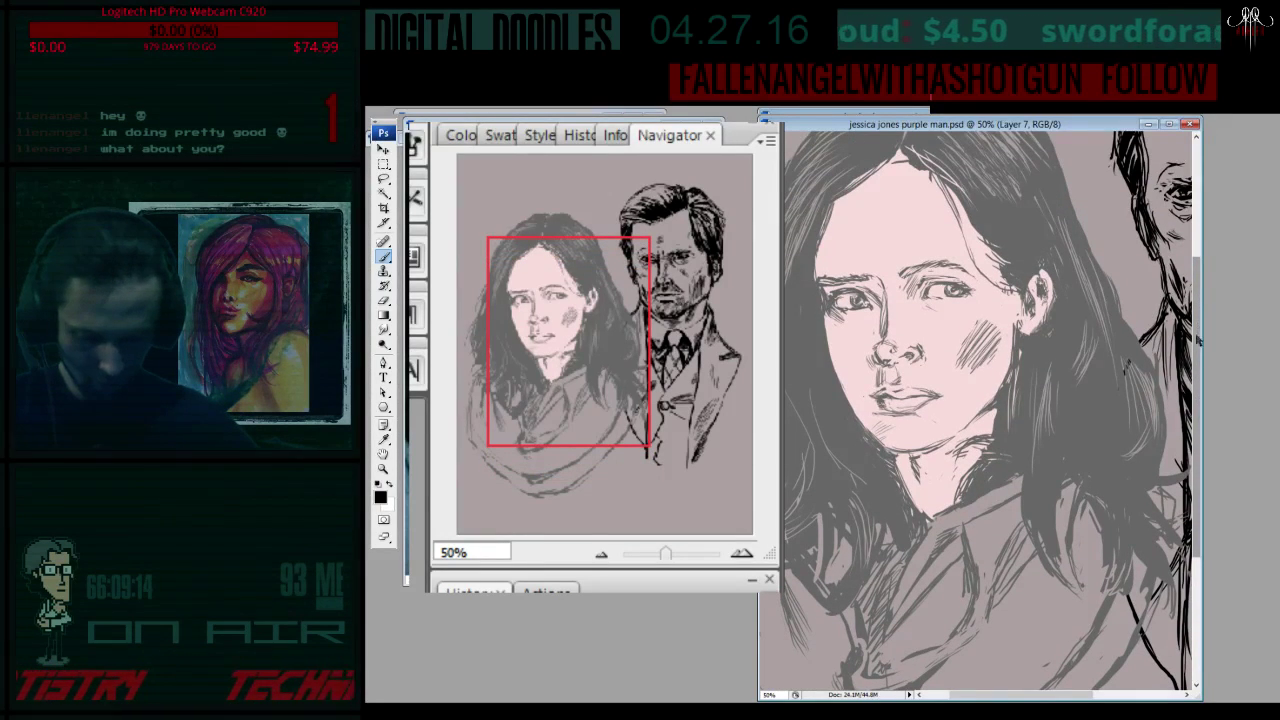
scroll(1198, 365, down, 3)
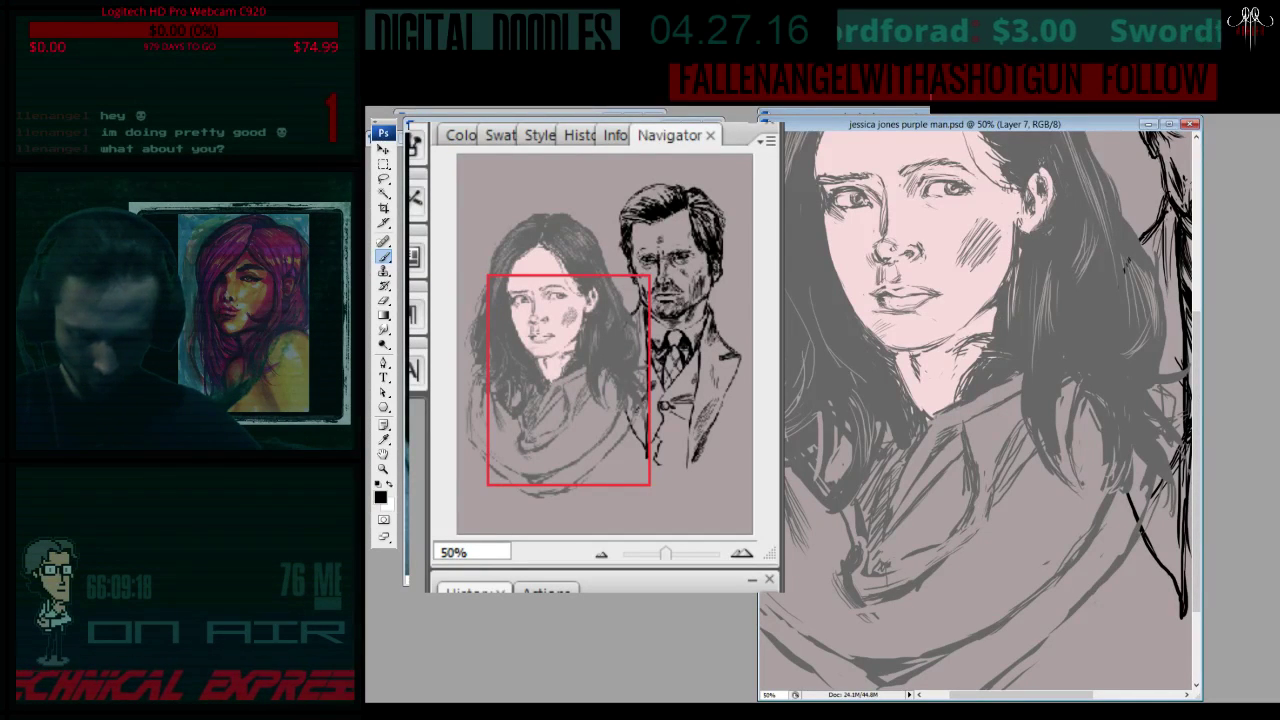
key(e)
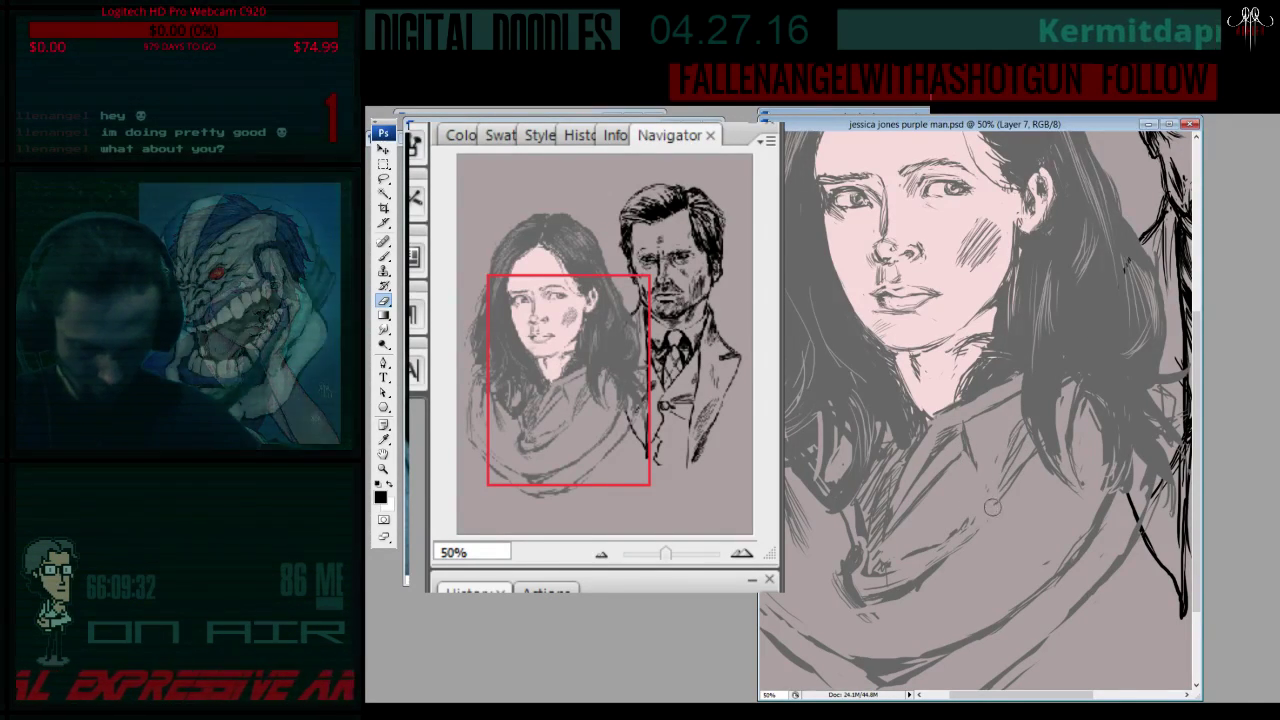
key(b)
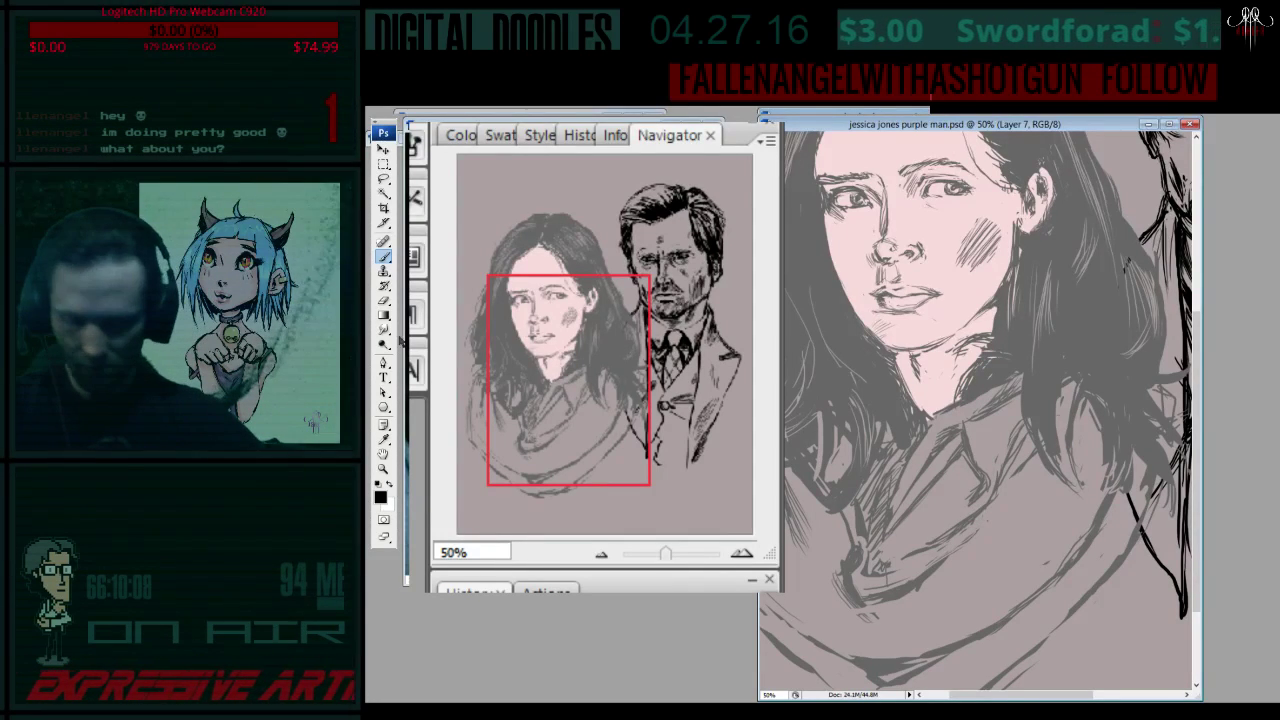
key(e)
key(e)
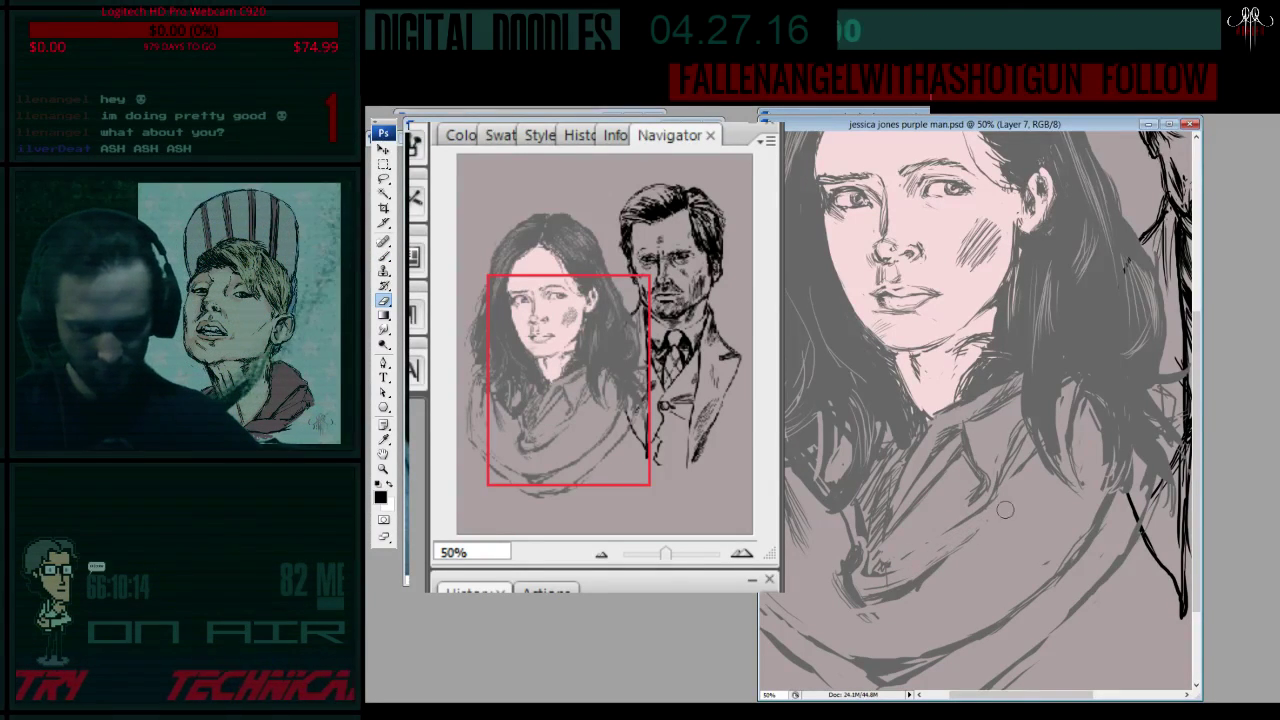
key(b)
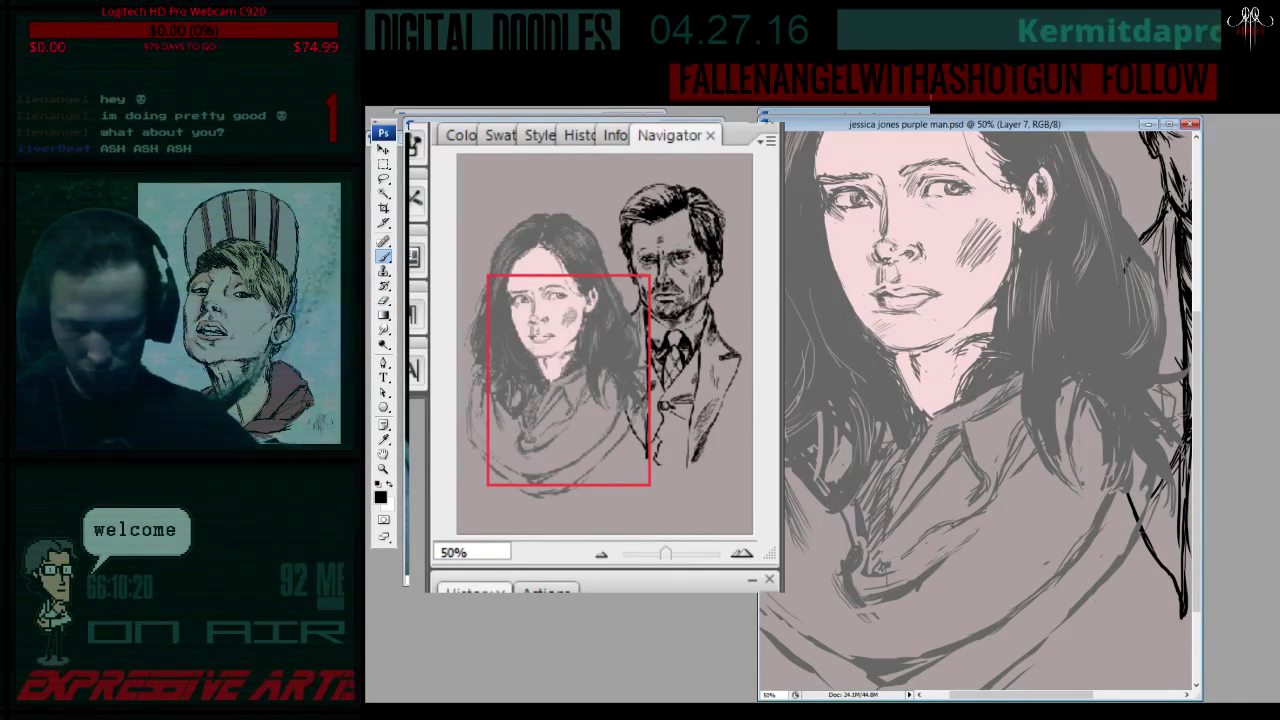
key(e)
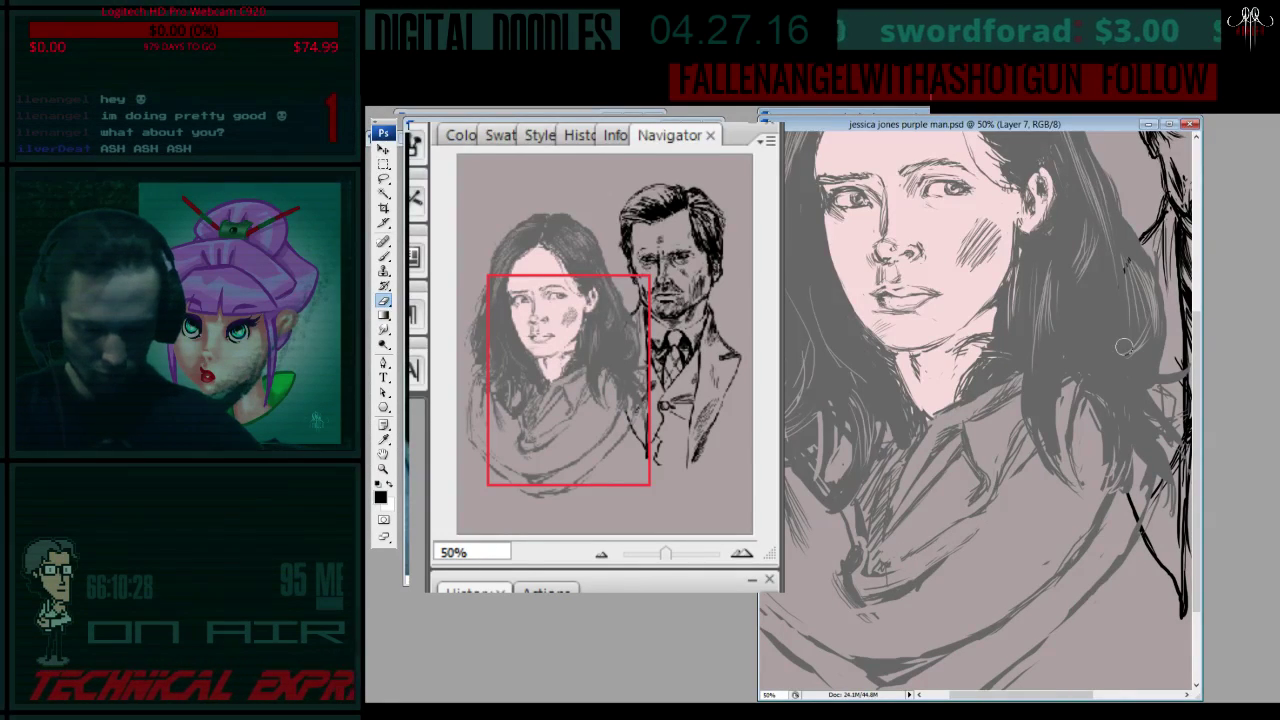
- Zoom out so both figures fit in the window, at about 33%
key(h)
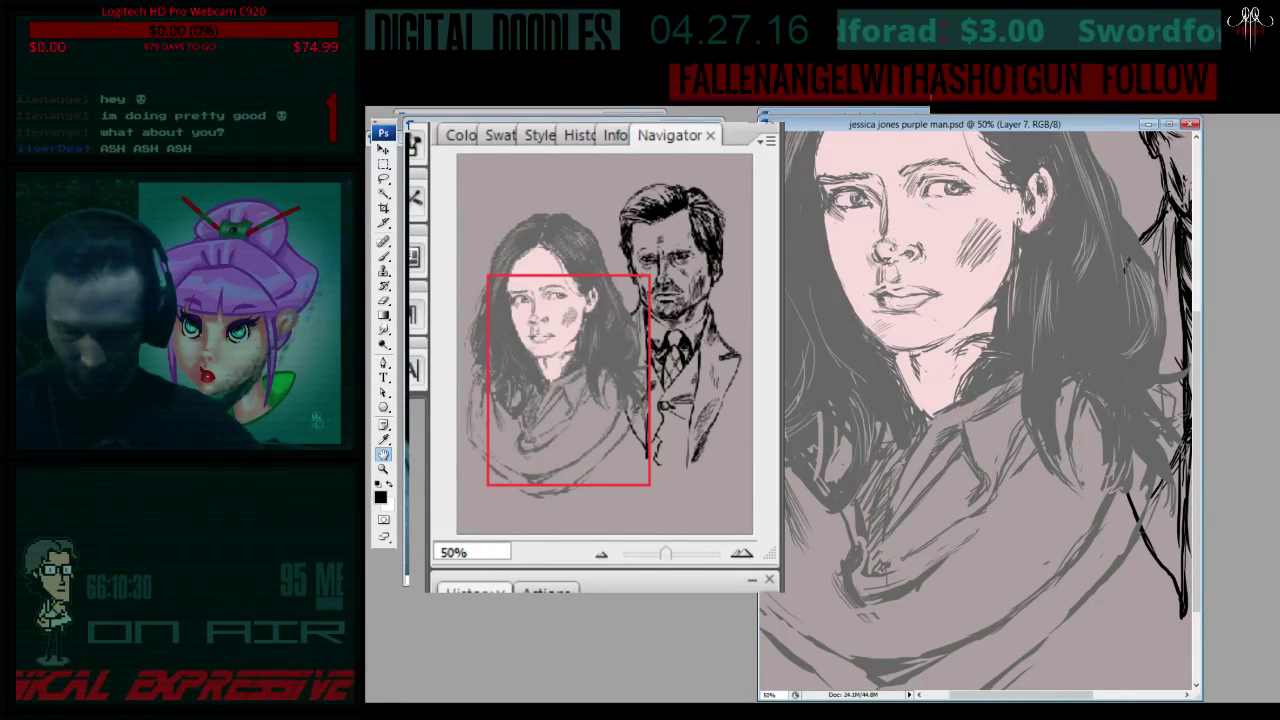
key(ctrl+0)
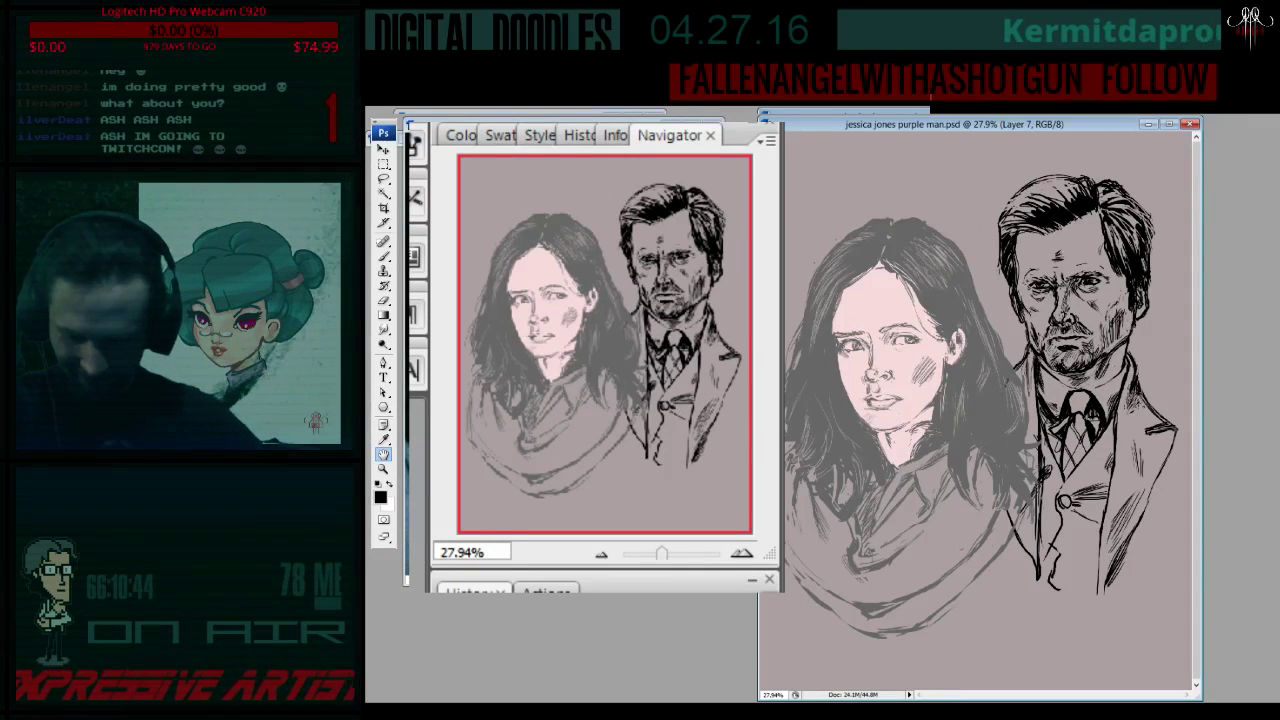
key(z)
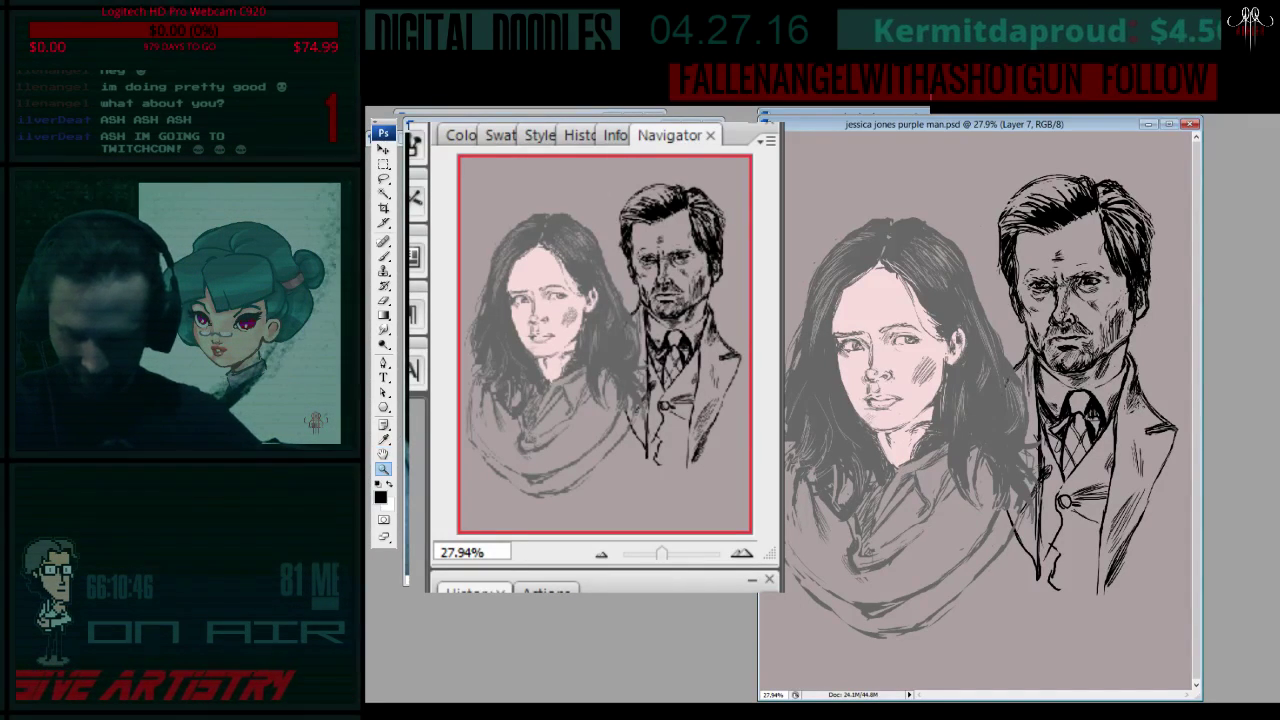
click(925, 577)
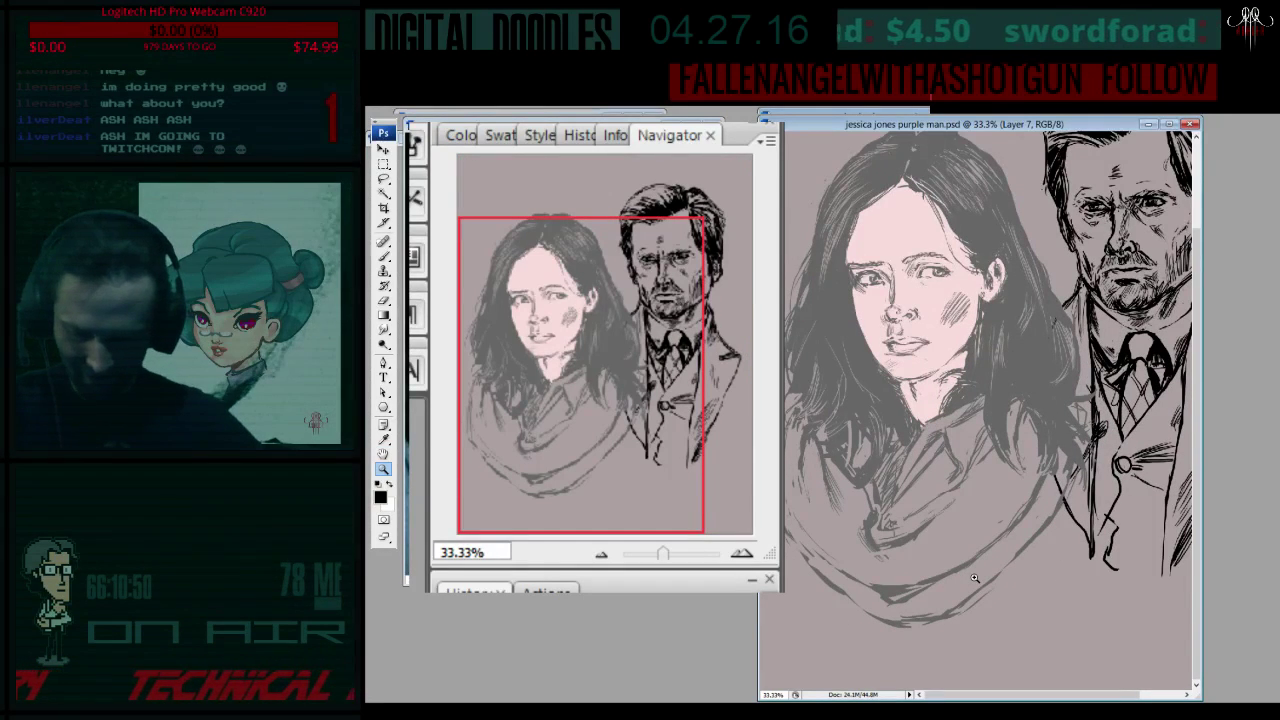
key(ctrl+Tab)
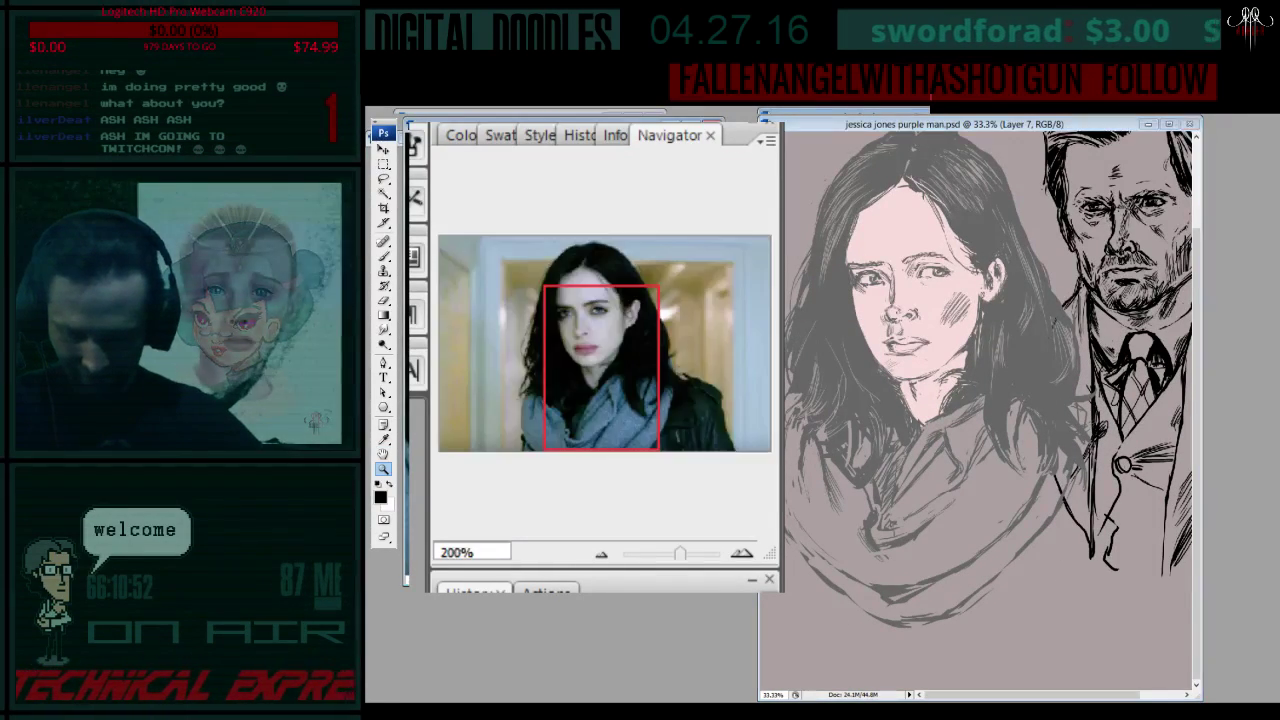
key(ctrl+0)
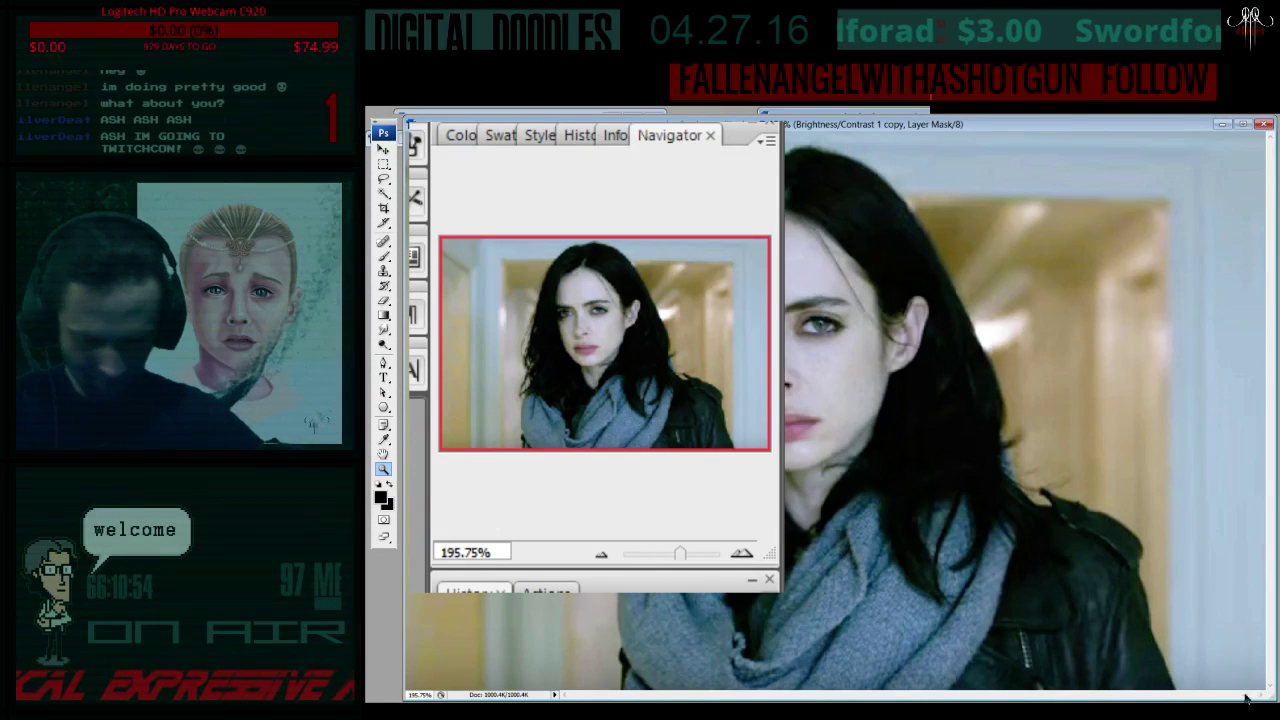
mouse_move(1246, 697)
mouse_down()
mouse_move(757, 560)
mouse_move(774, 560)
mouse_up()
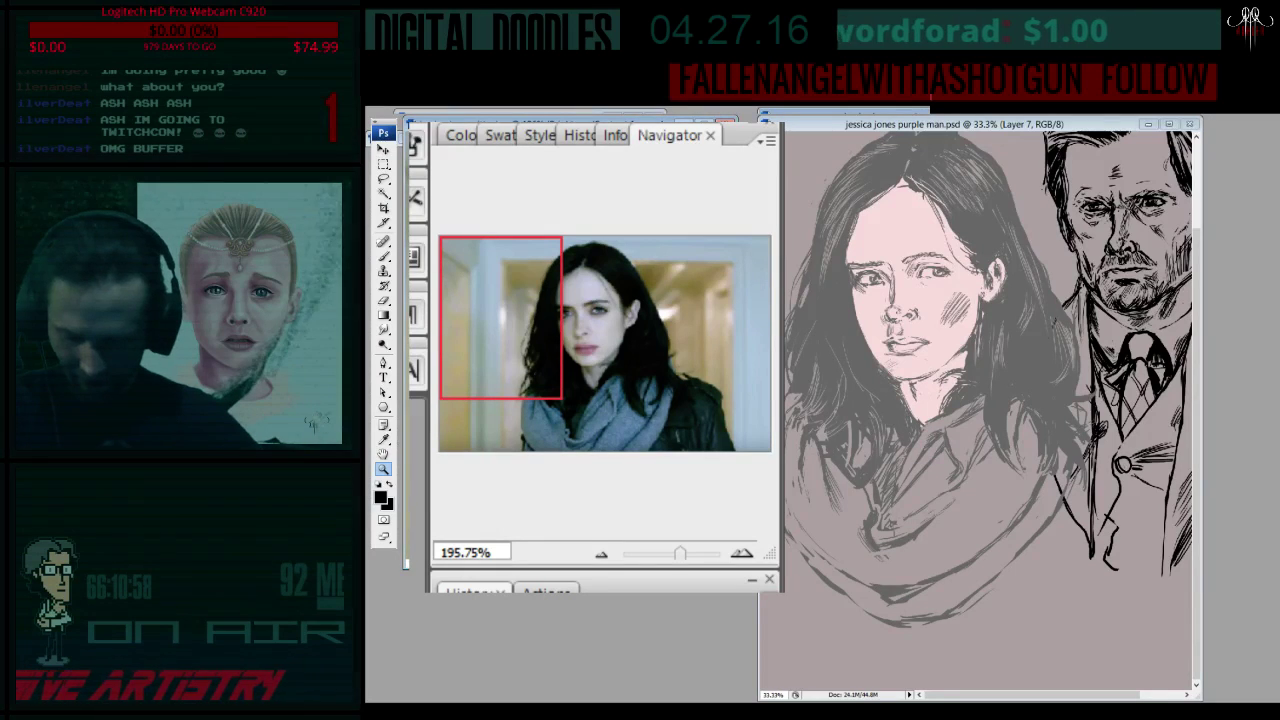
drag(774, 560, 1264, 690)
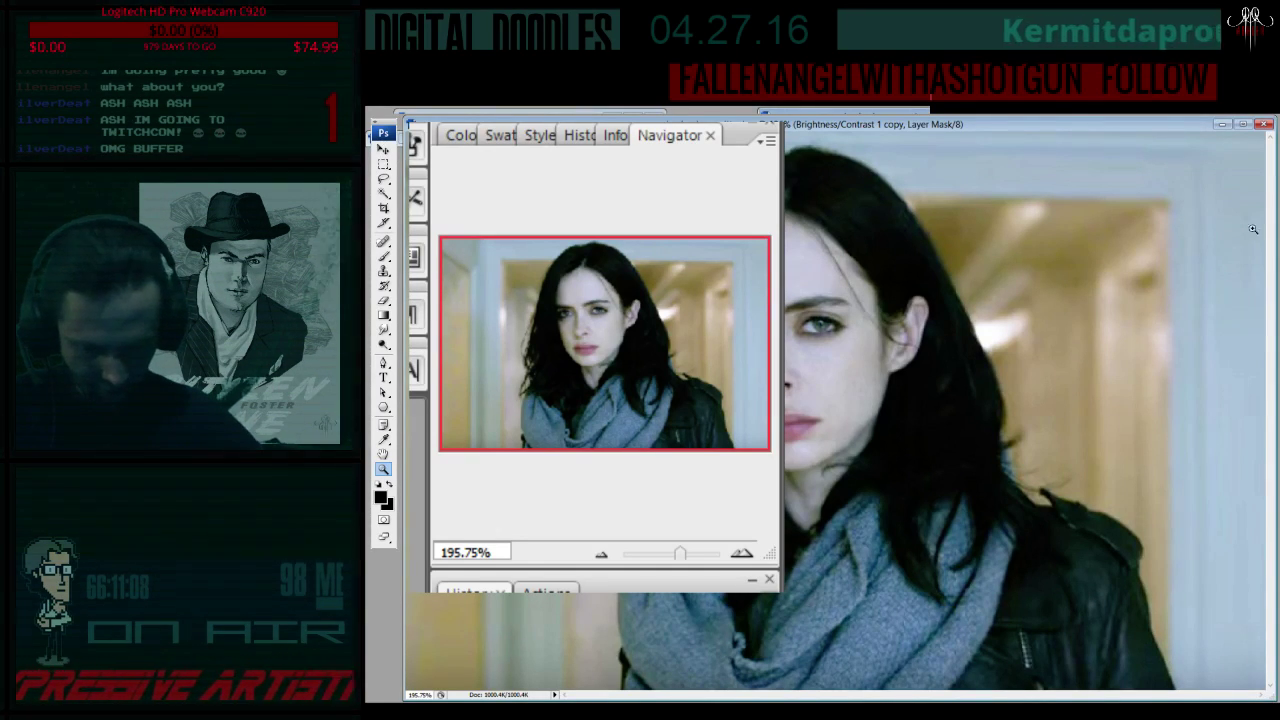
mouse_move(1267, 697)
mouse_down()
mouse_move(1001, 556)
mouse_move(748, 550)
mouse_up()
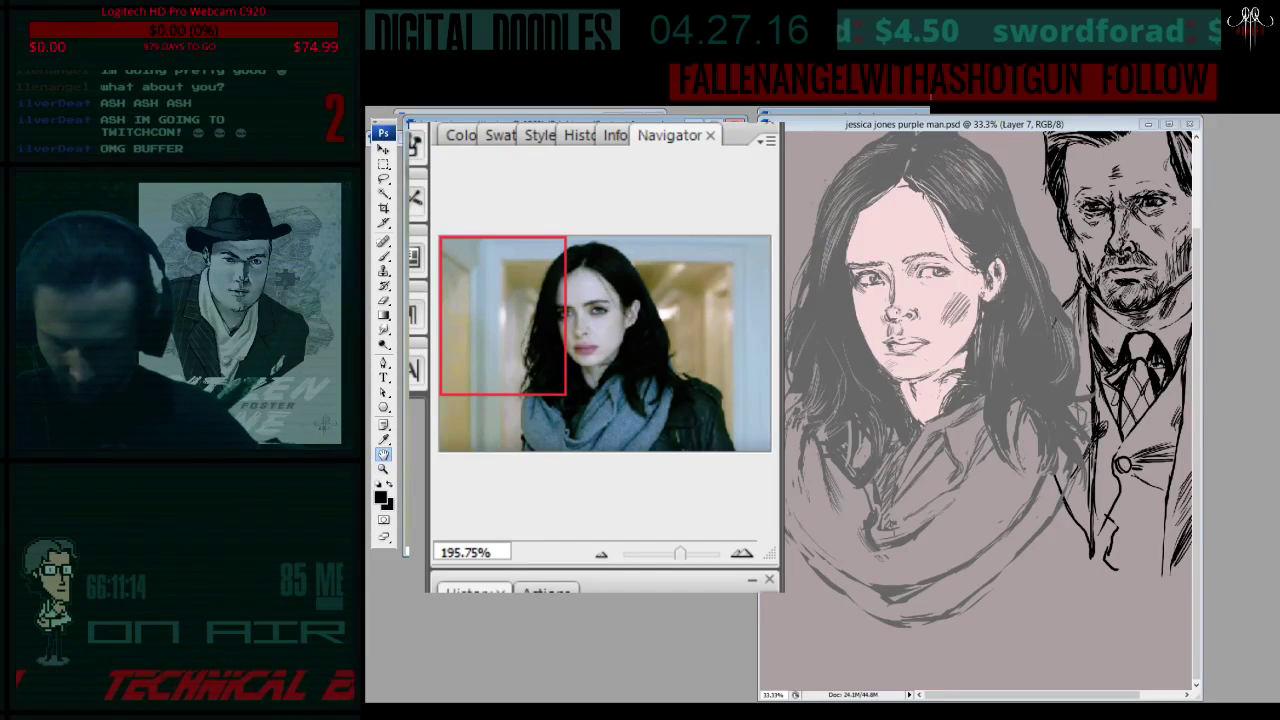
drag(502, 316, 583, 370)
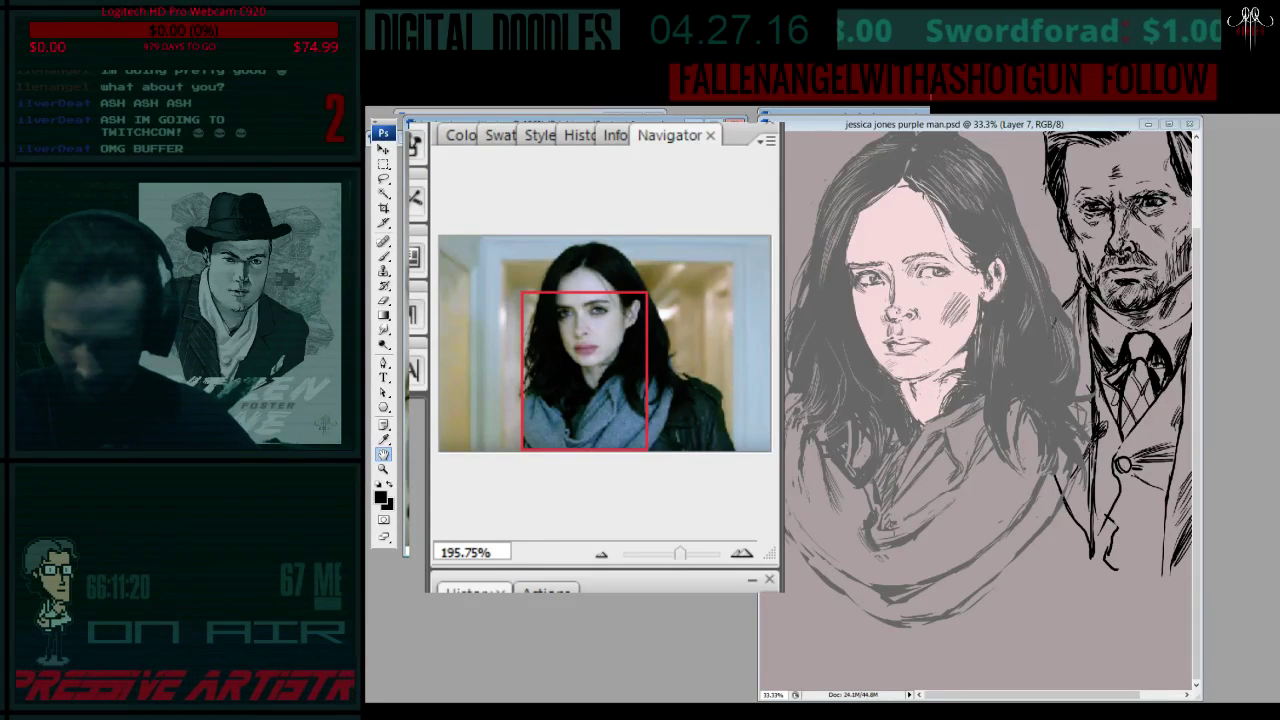
key(e)
click(927, 557)
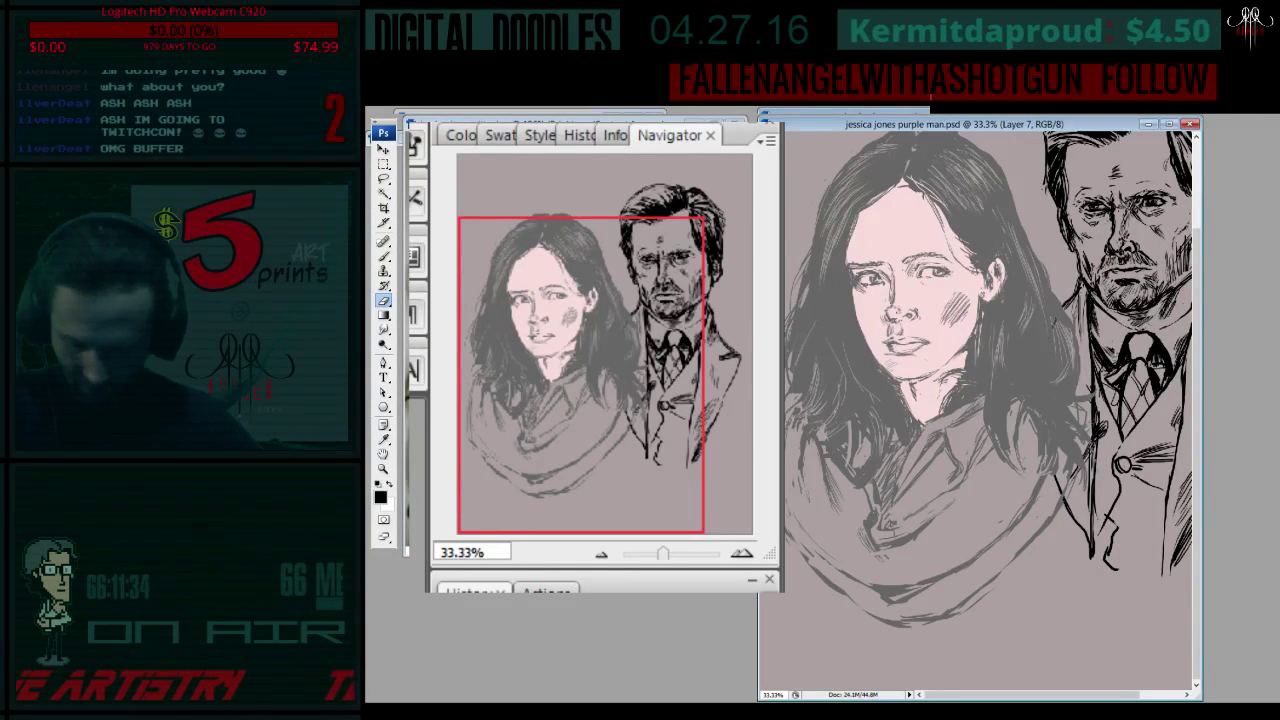
- At 50% zoom, lasso the woman's nose, free-transform it into a cleaner shape, then deselect
key(z)
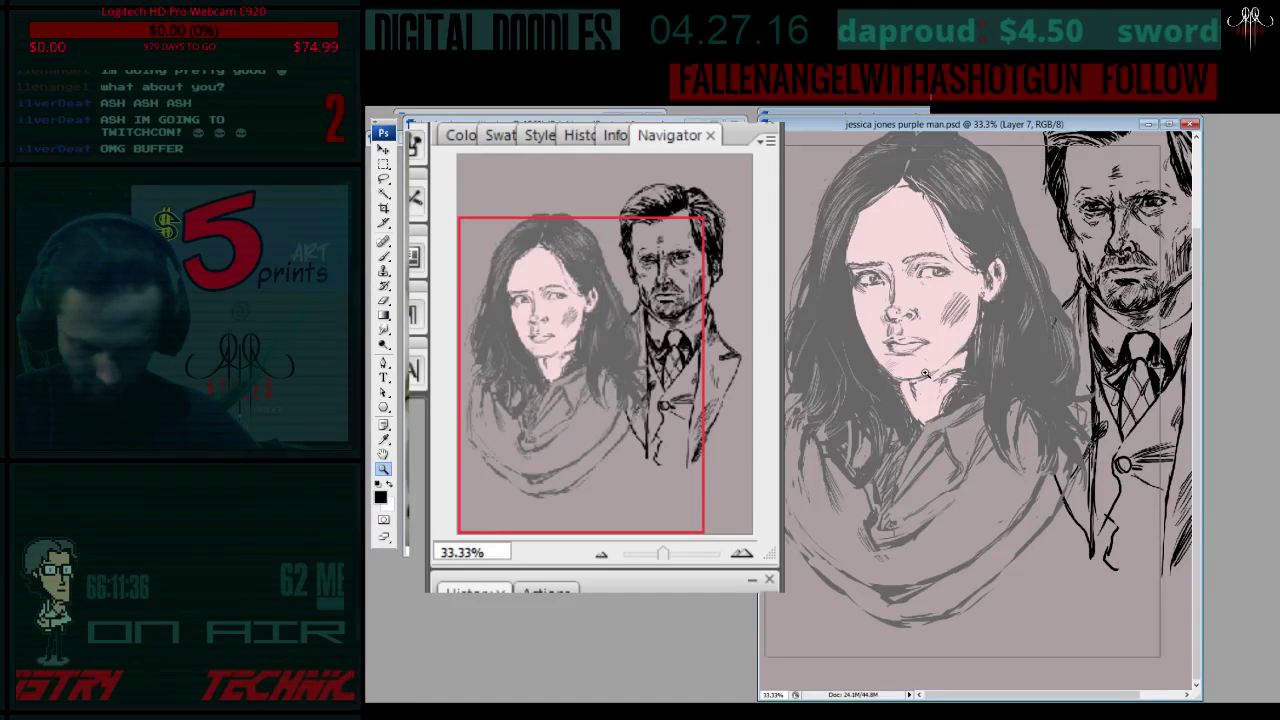
click(925, 373)
key(l)
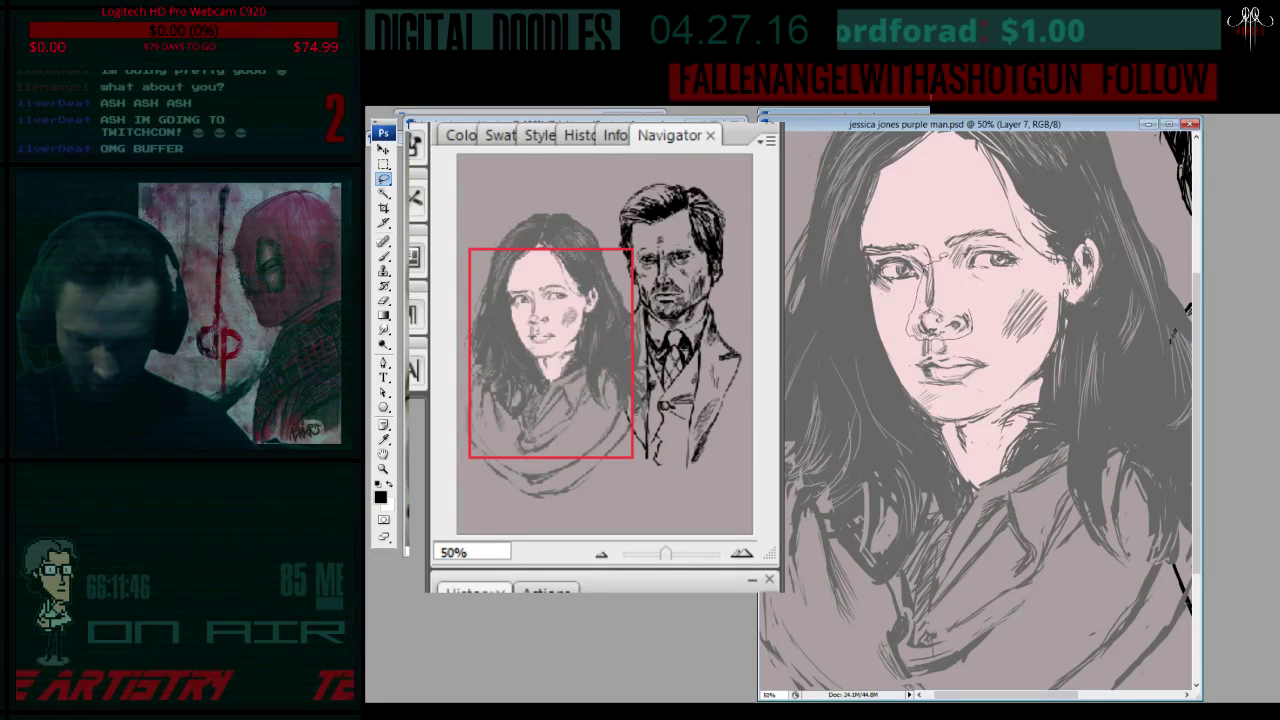
drag(935, 258, 930, 262)
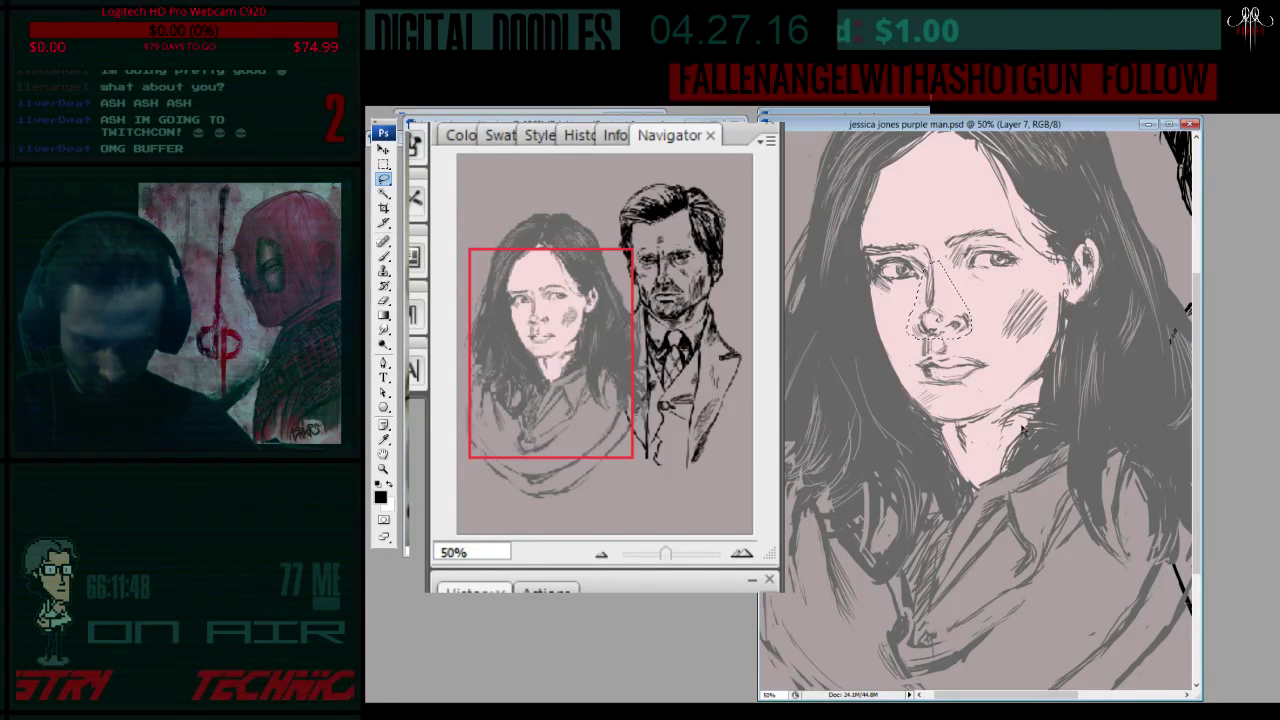
key(ctrl+t)
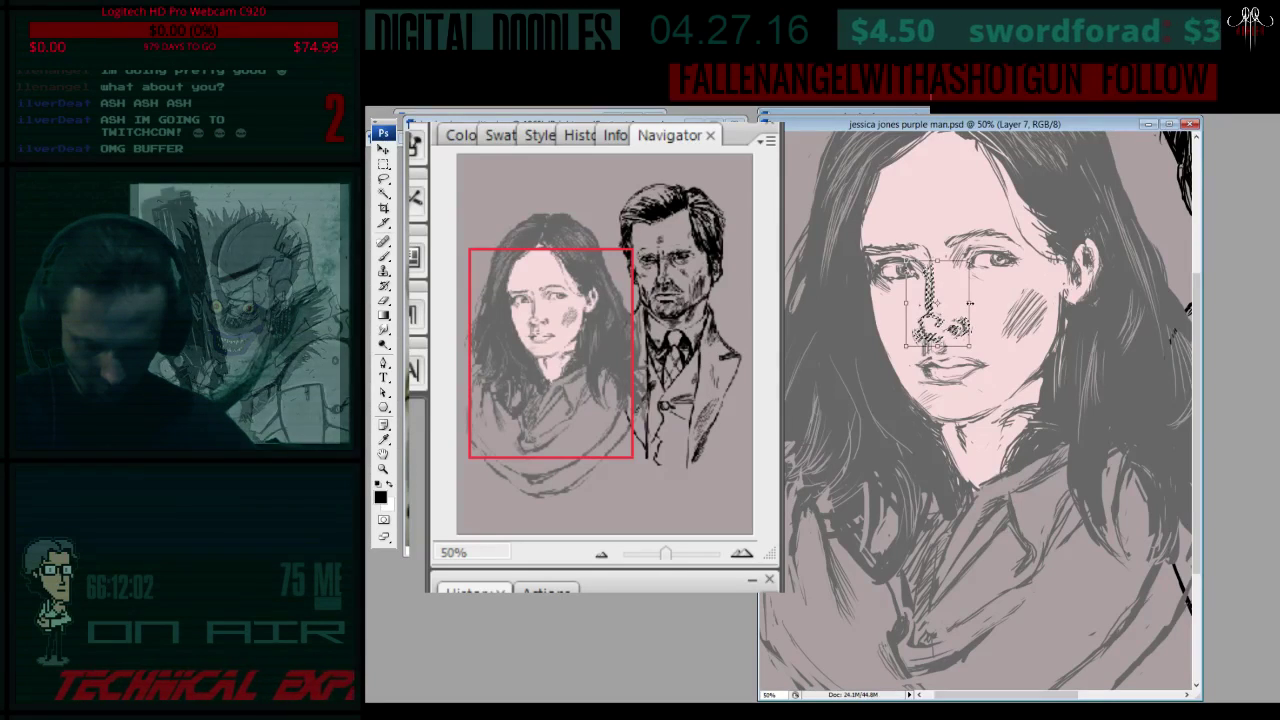
key(Return)
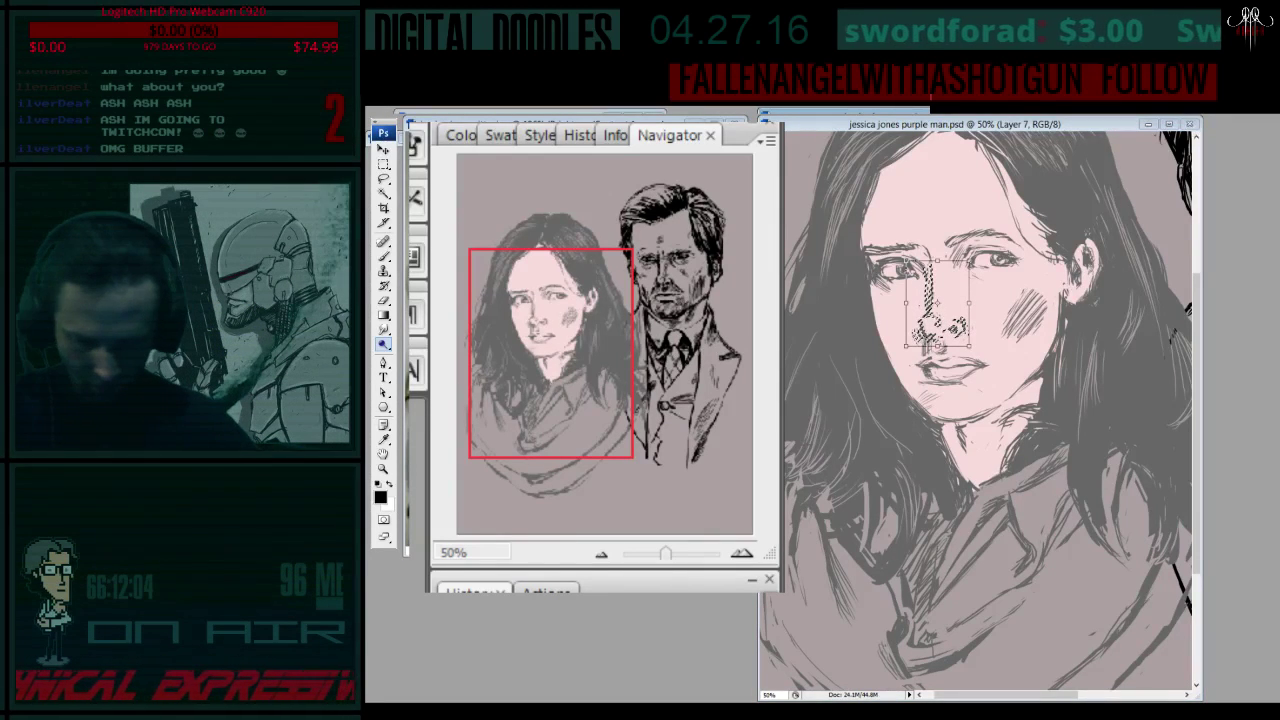
key(o)
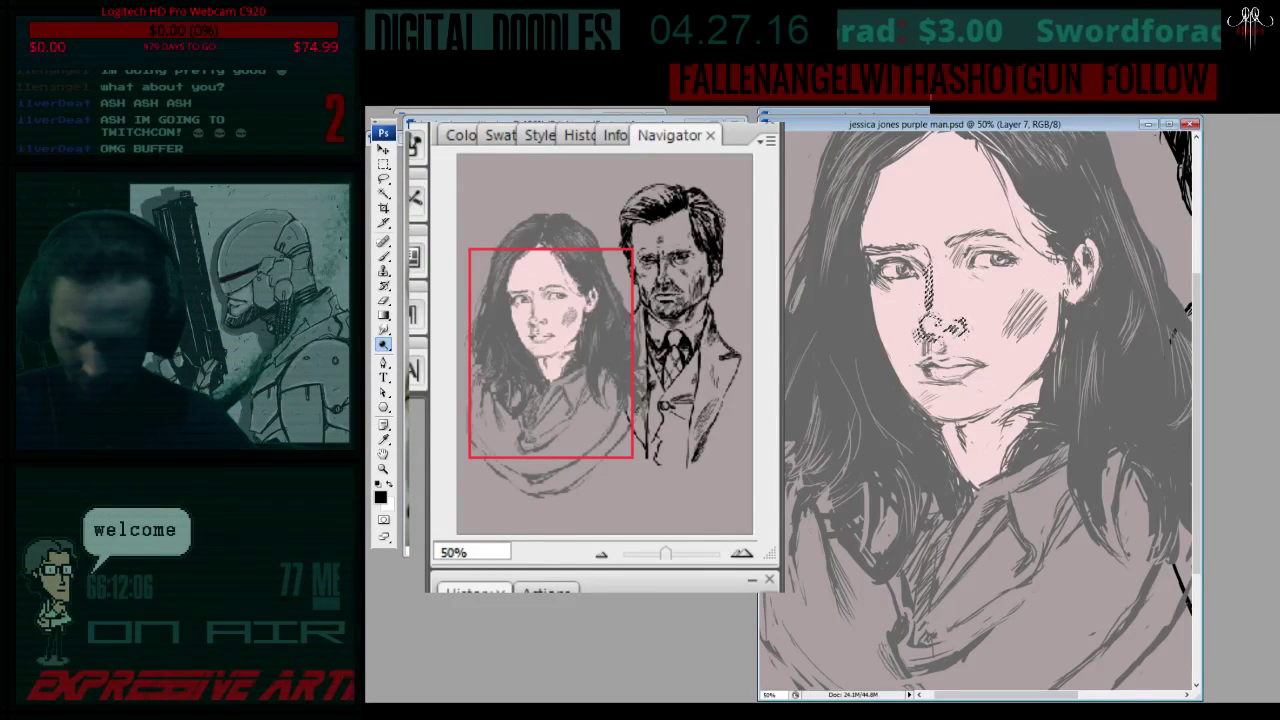
key(l)
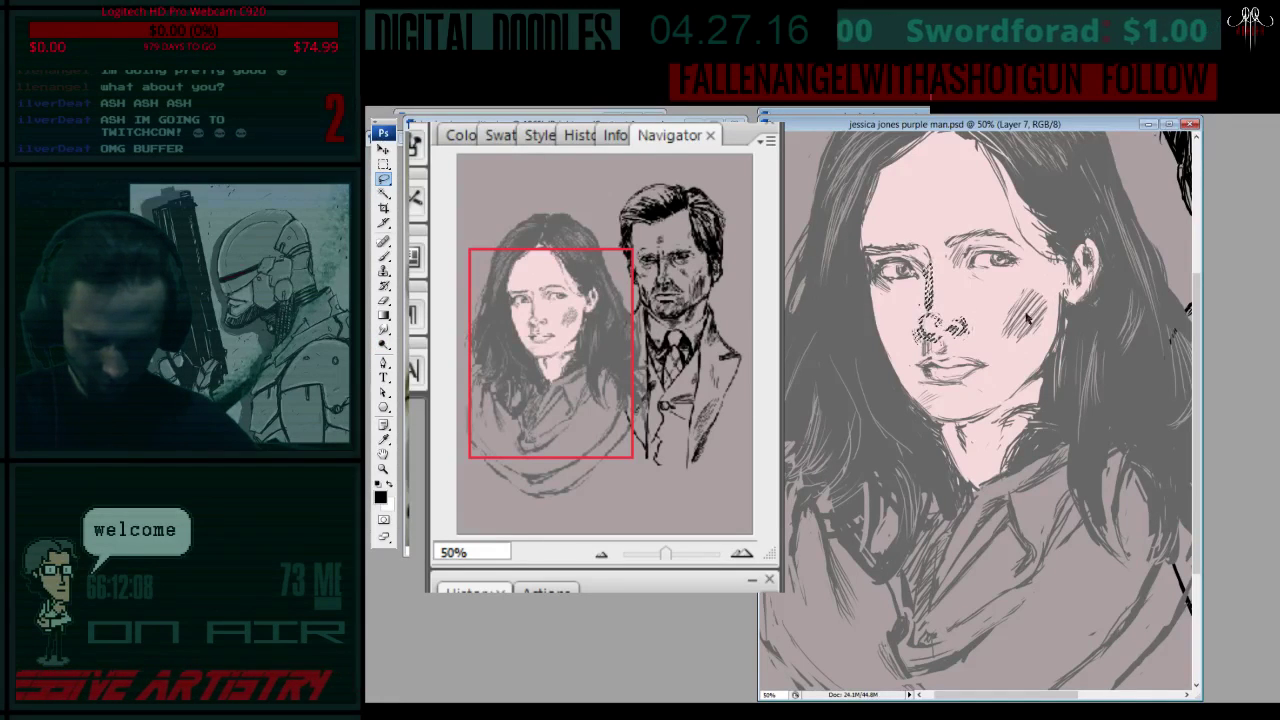
key(ctrl+d)
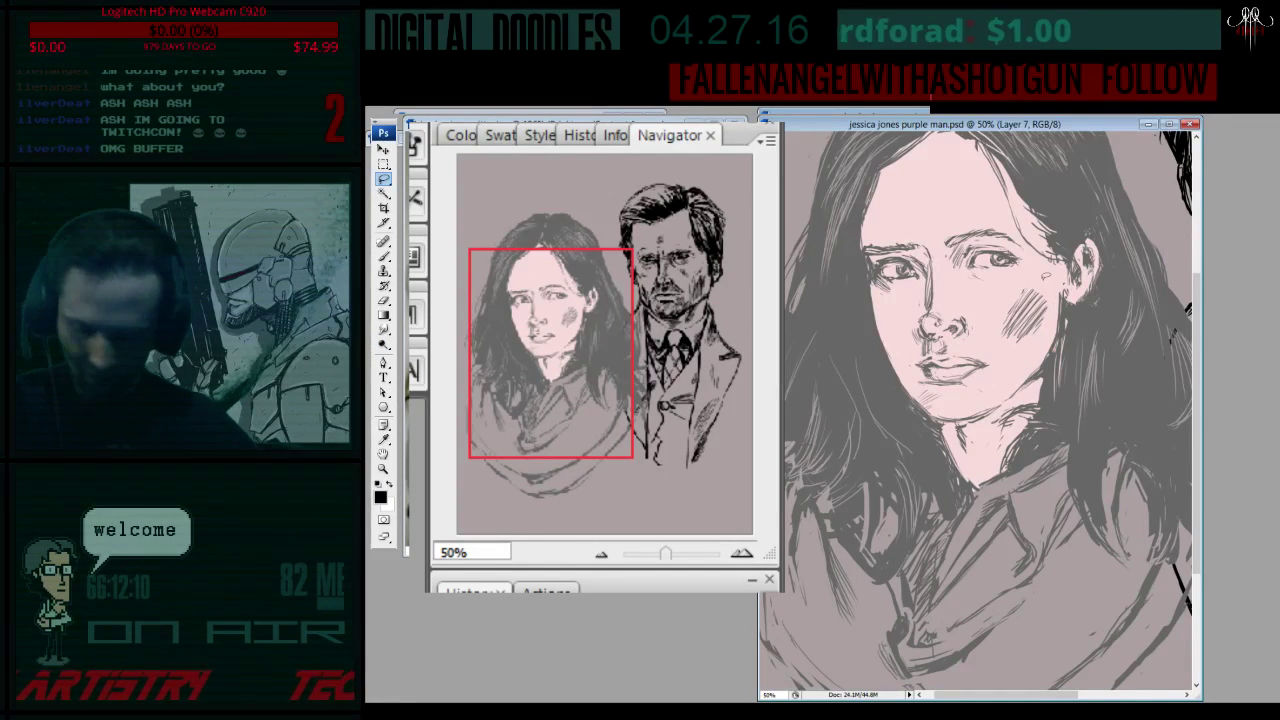
click(384, 300)
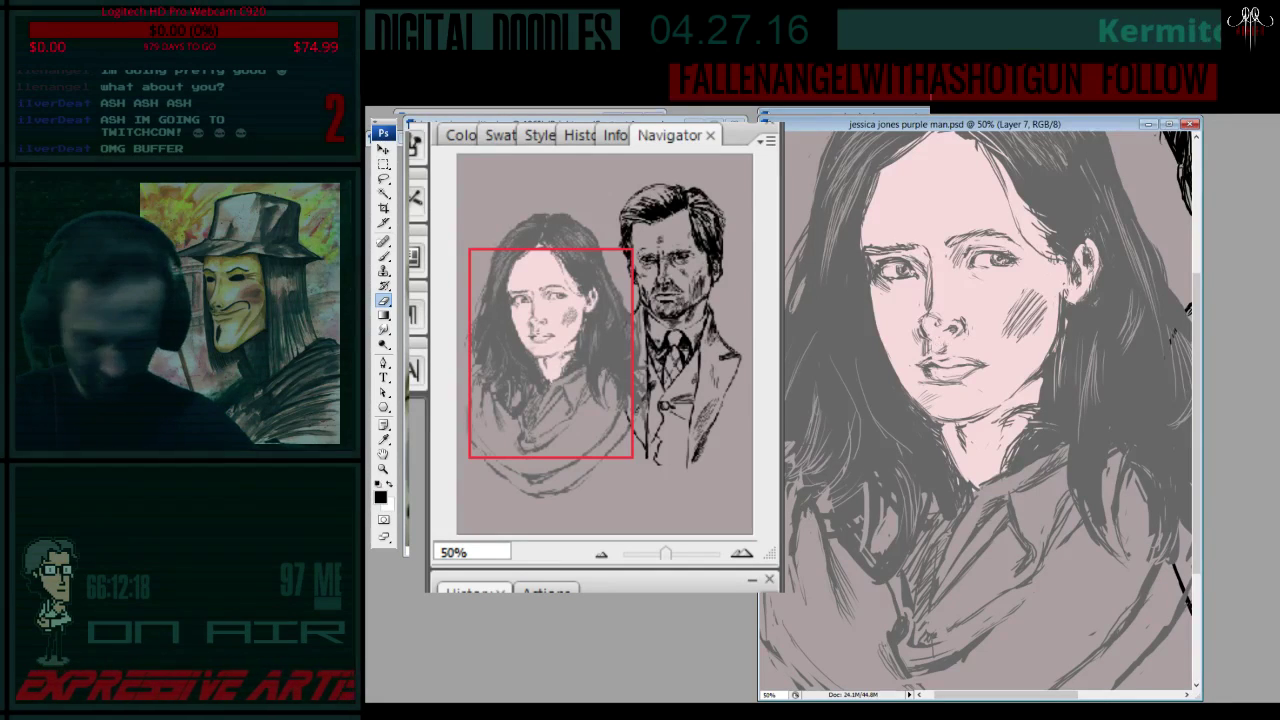
- Scroll the canvas down to show the scarf folds below the face
key(b)
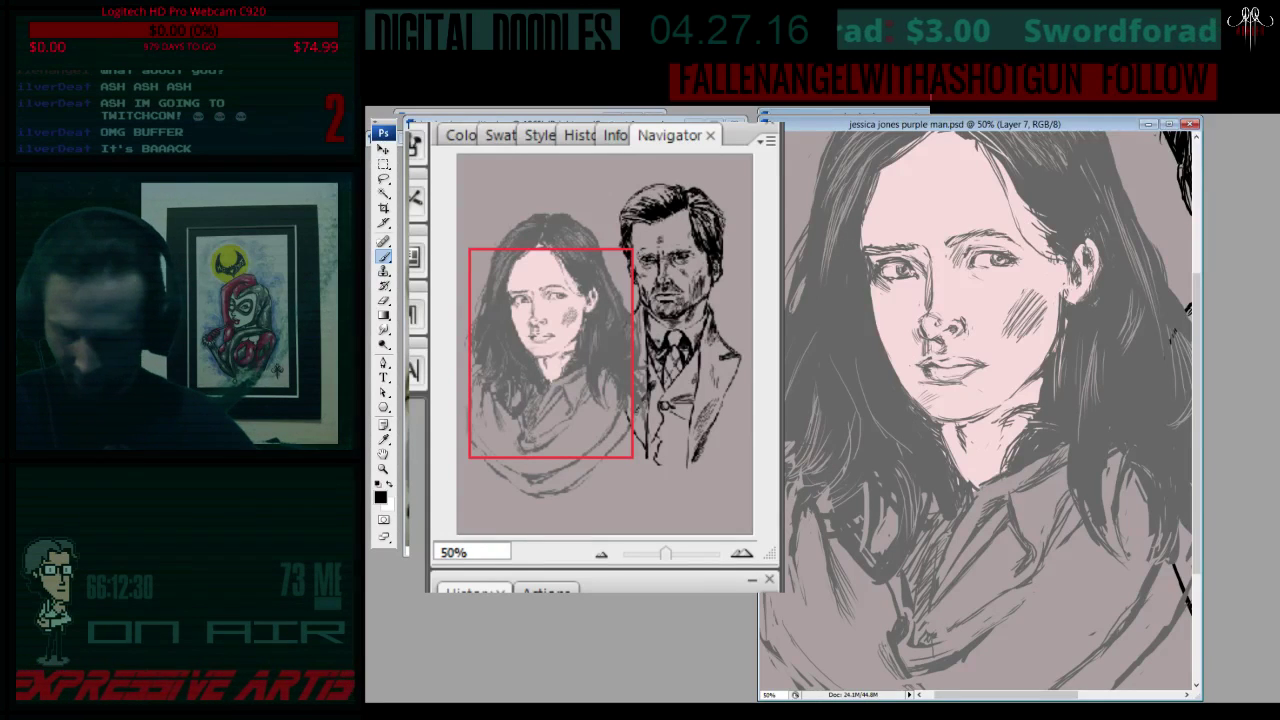
key(e)
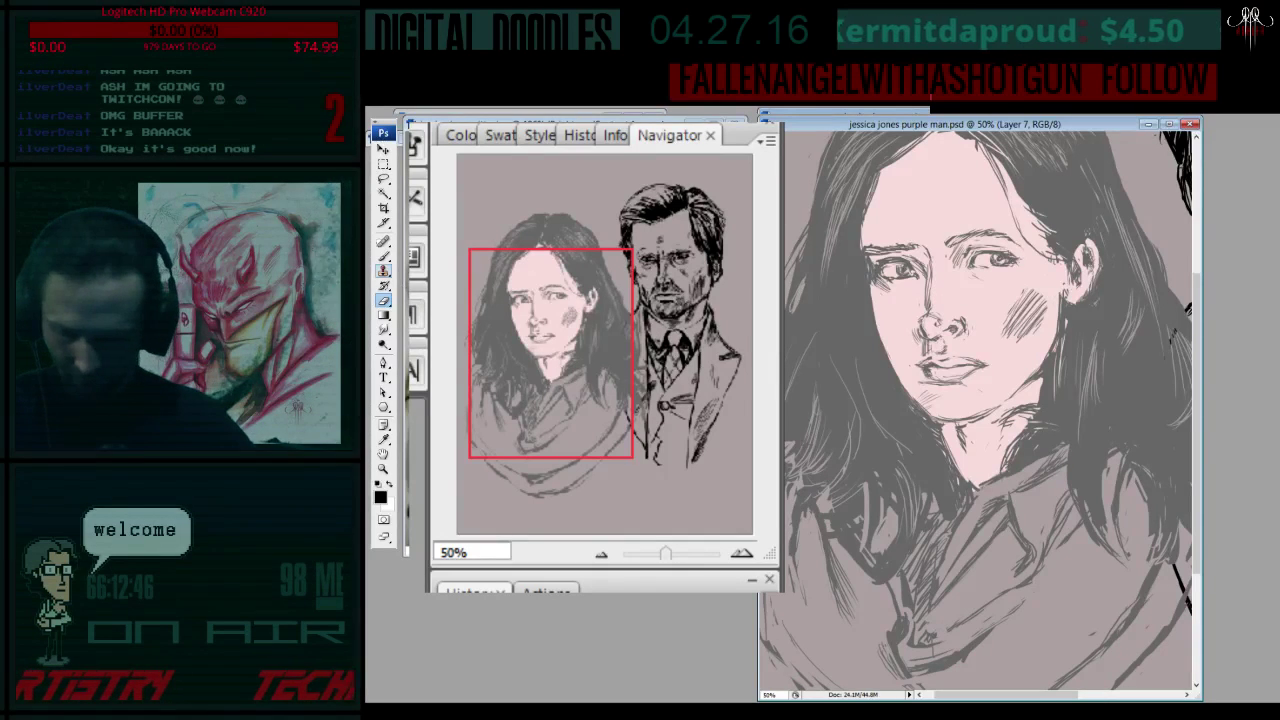
key(b)
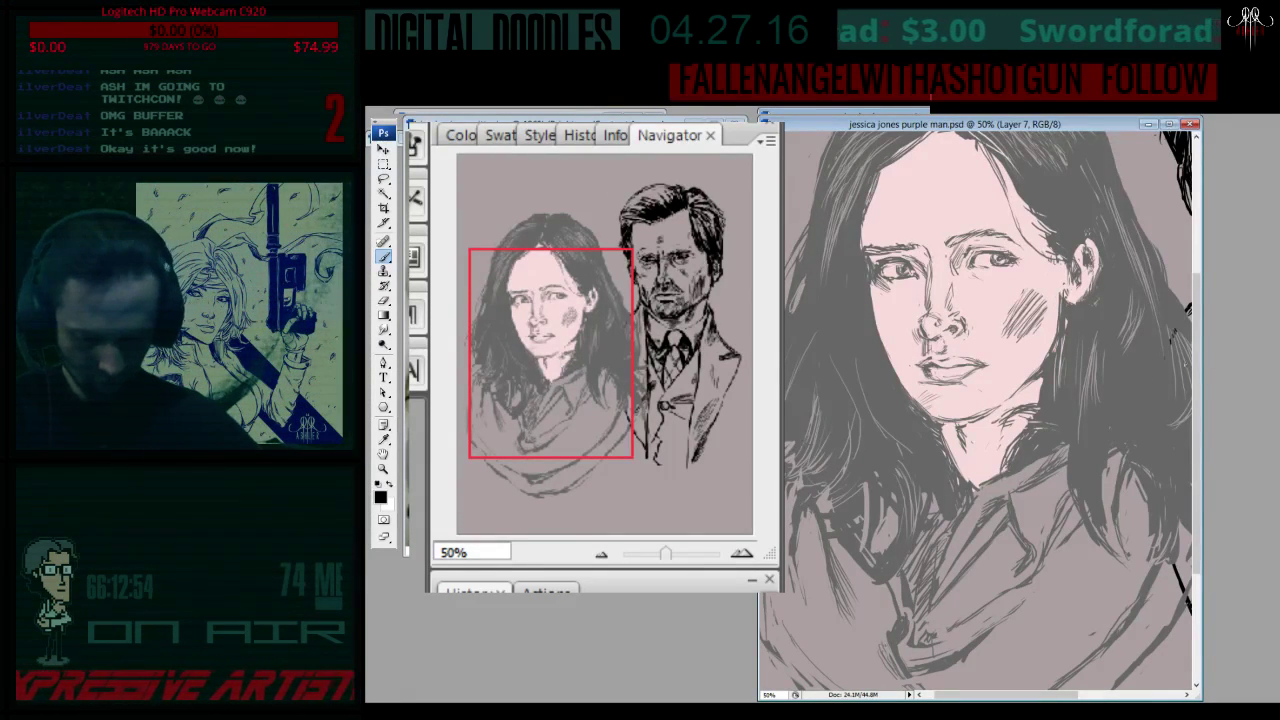
mouse_move(1198, 398)
mouse_down()
mouse_move(1199, 379)
mouse_move(1199, 483)
mouse_up()
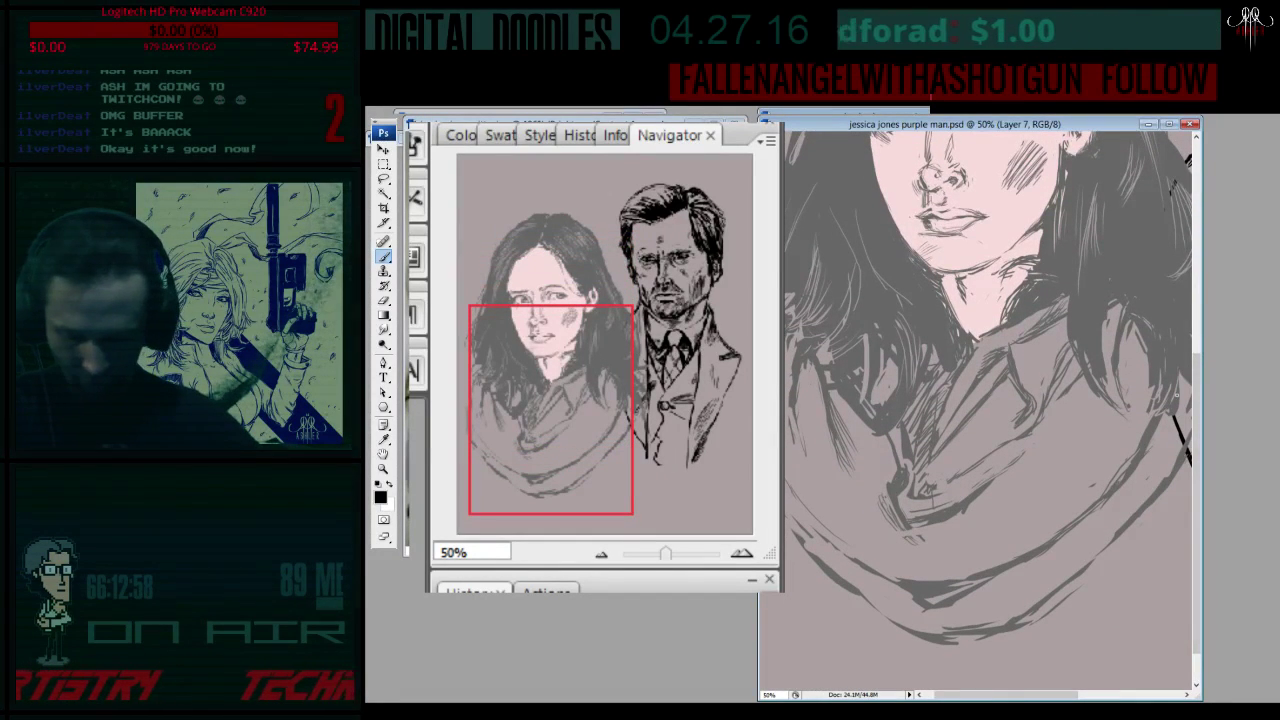
- Target the Color Fill 2 mask, fit the whole drawing in the window, and ready the Lasso
key(l)
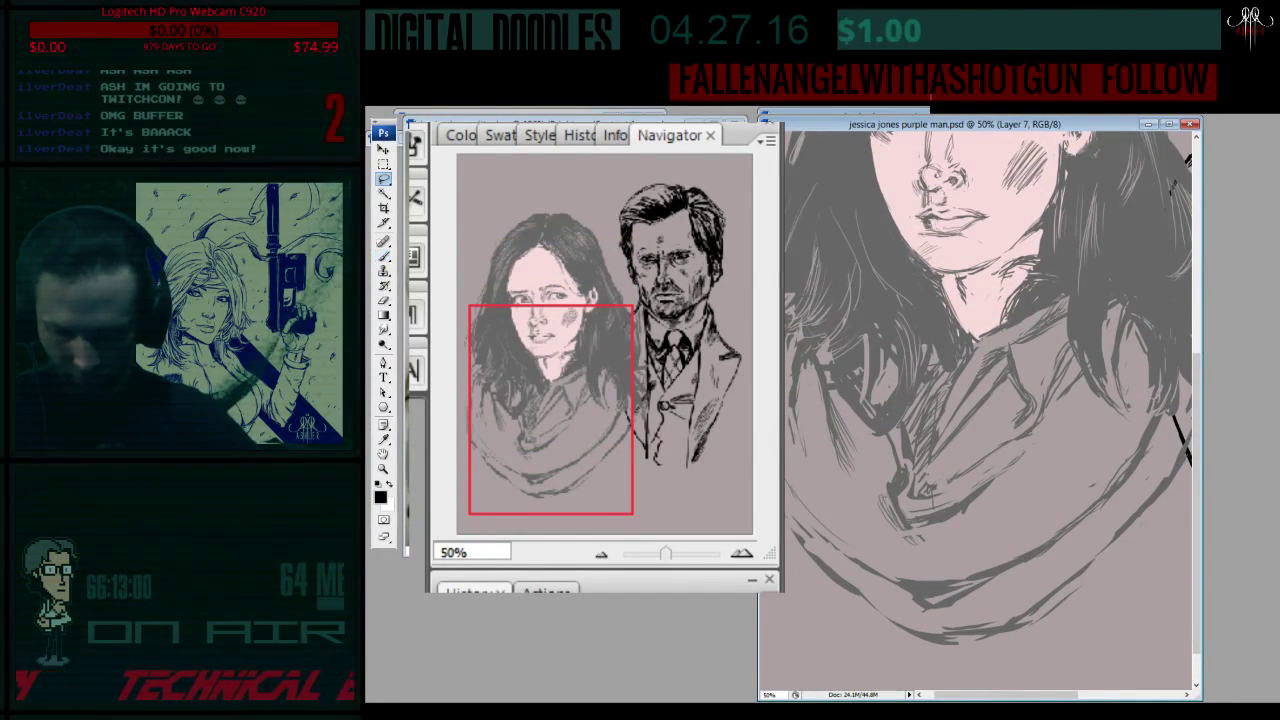
key(alt+bracketright)
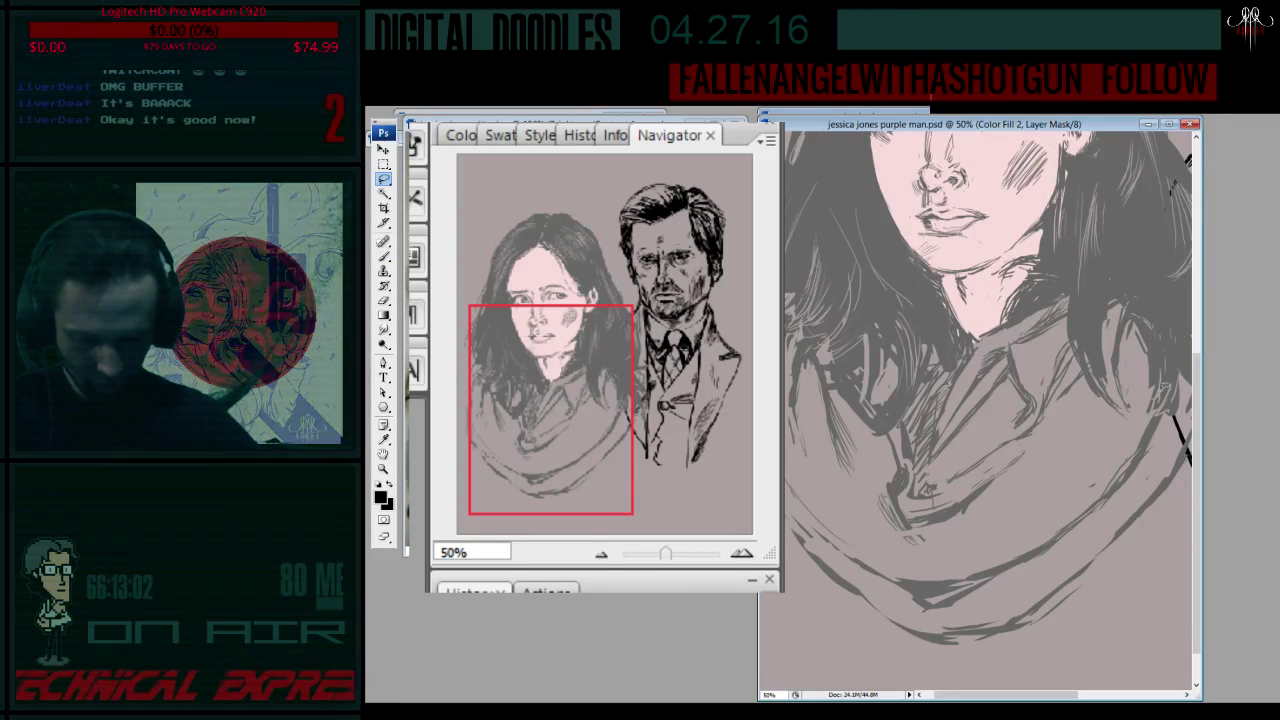
key(z)
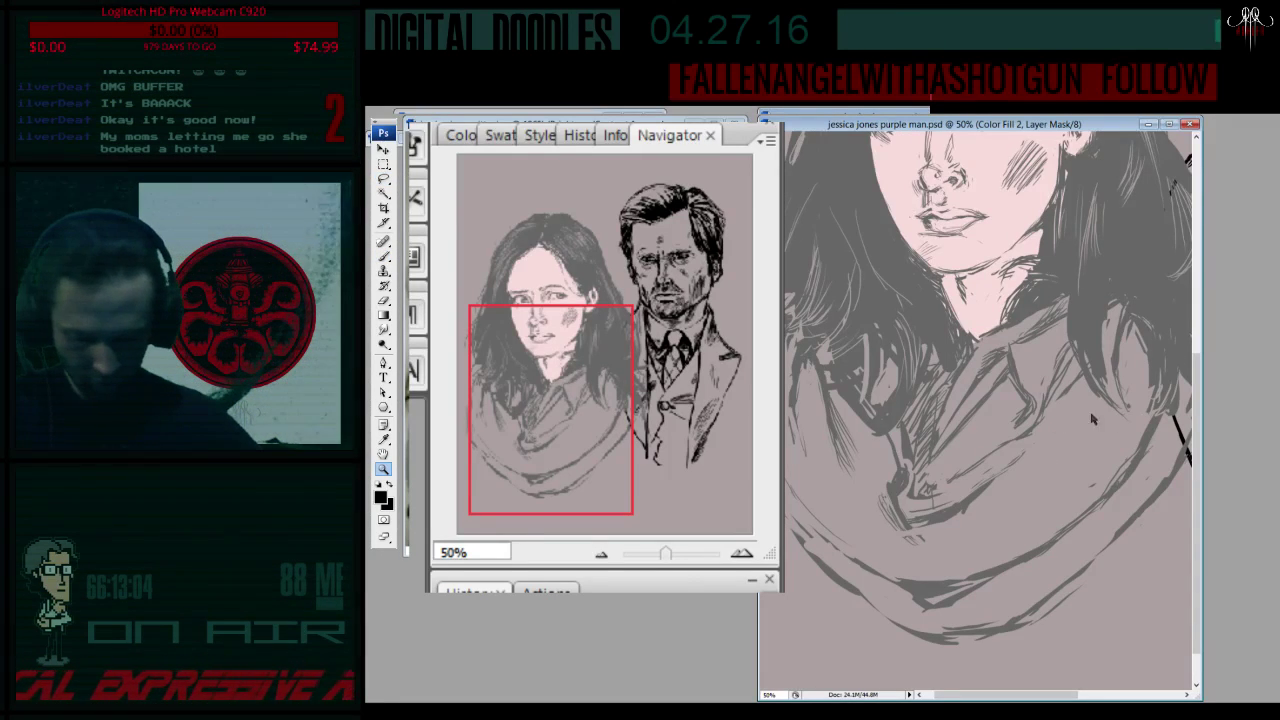
key(ctrl+0)
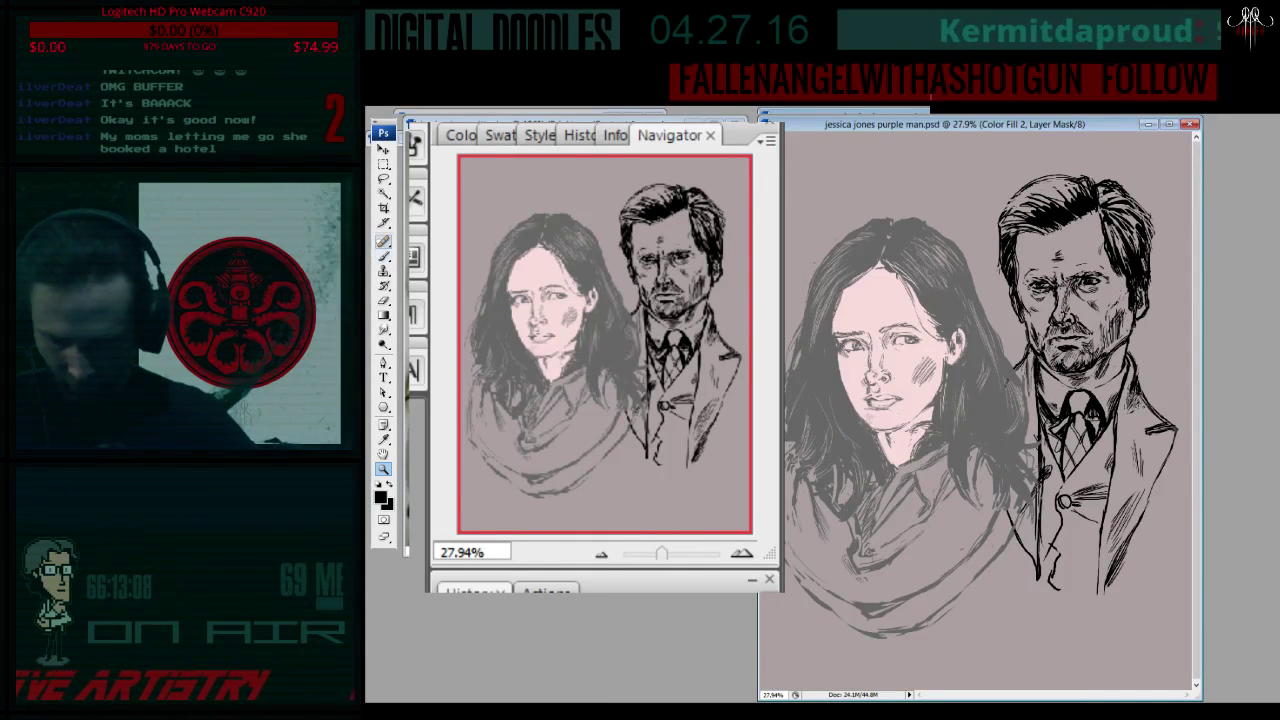
click(383, 178)
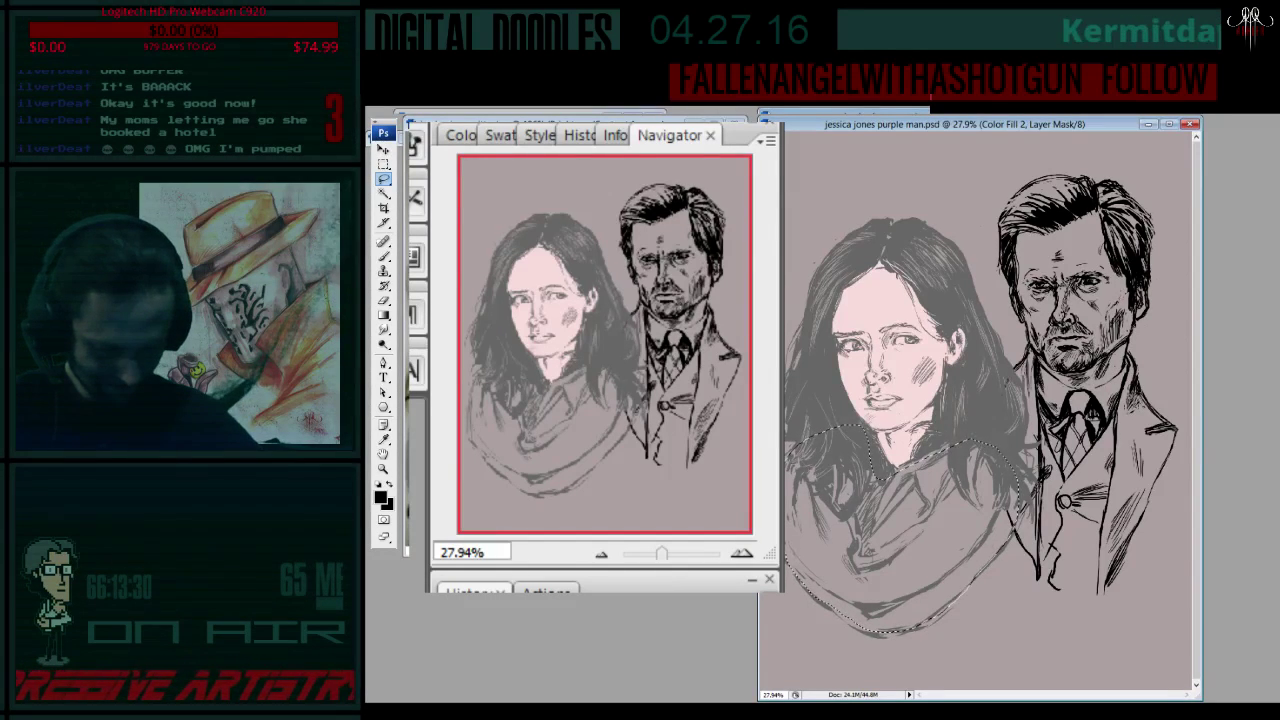
- Add a Solid Color fill layer on the scarf selection and choose a muted grey-blue
key(F2)
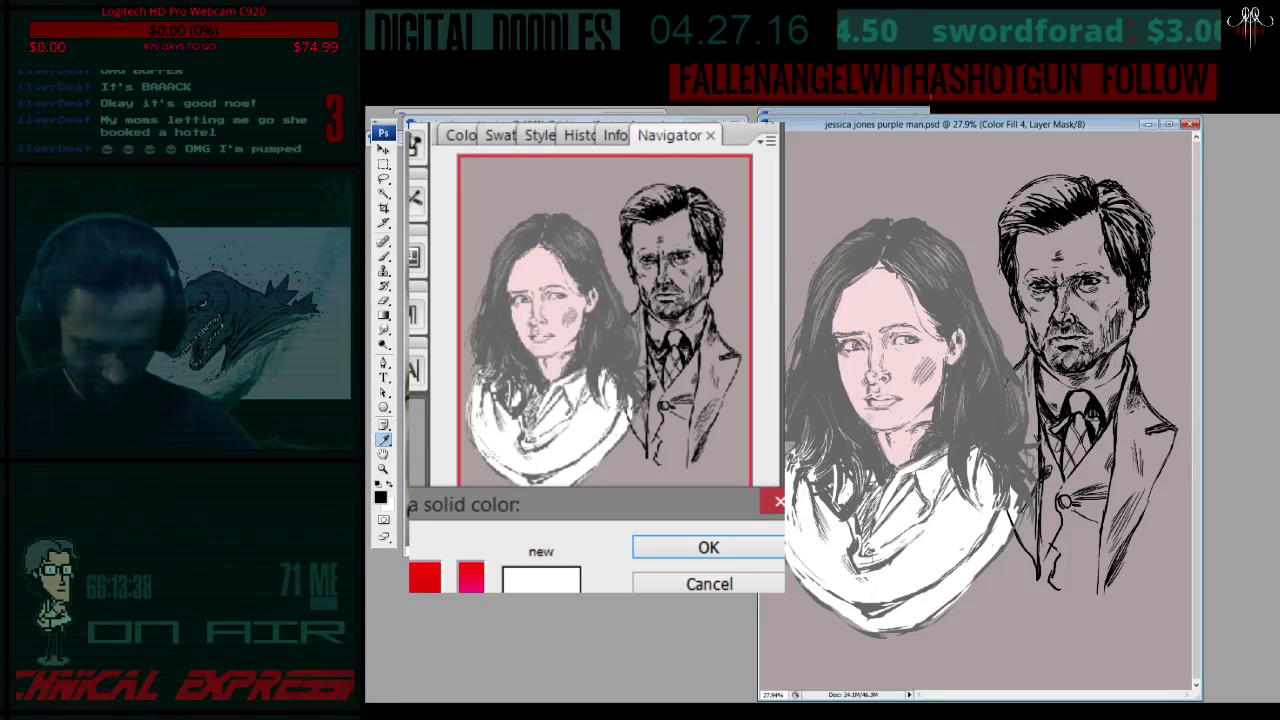
drag(424, 560, 424, 590)
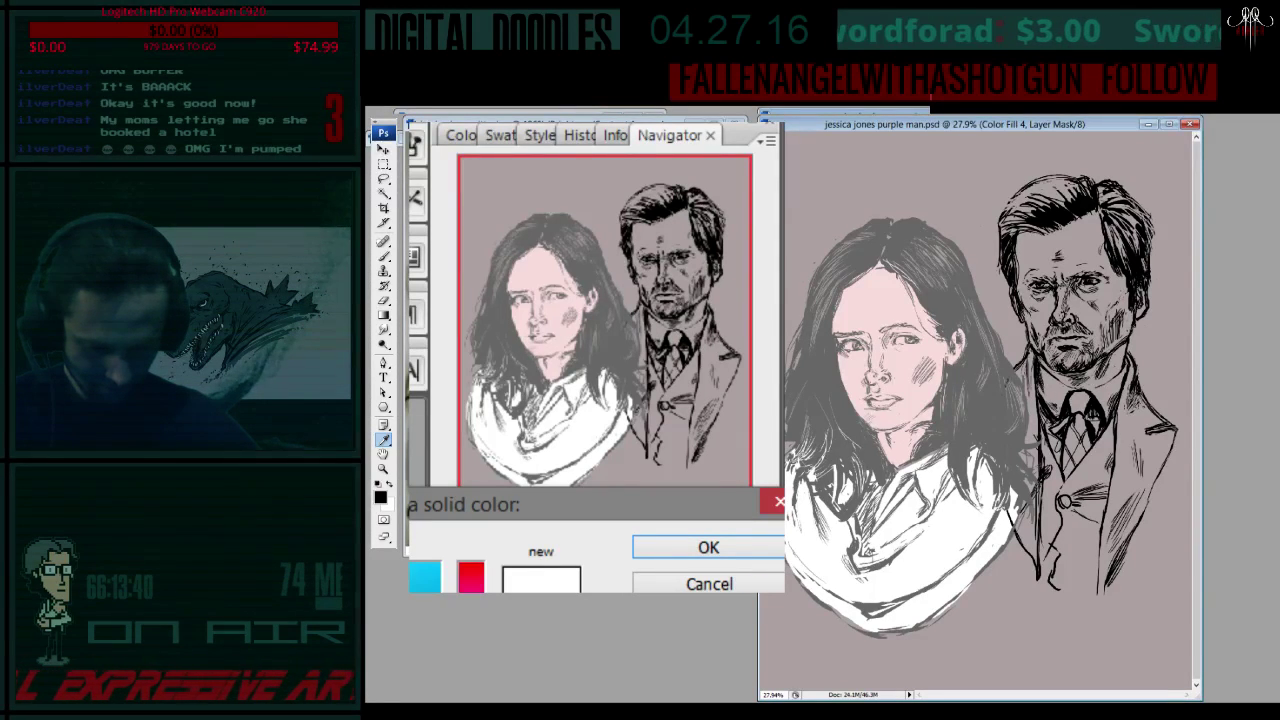
mouse_move(300, 530)
mouse_down()
mouse_move(280, 470)
mouse_move(240, 500)
mouse_up()
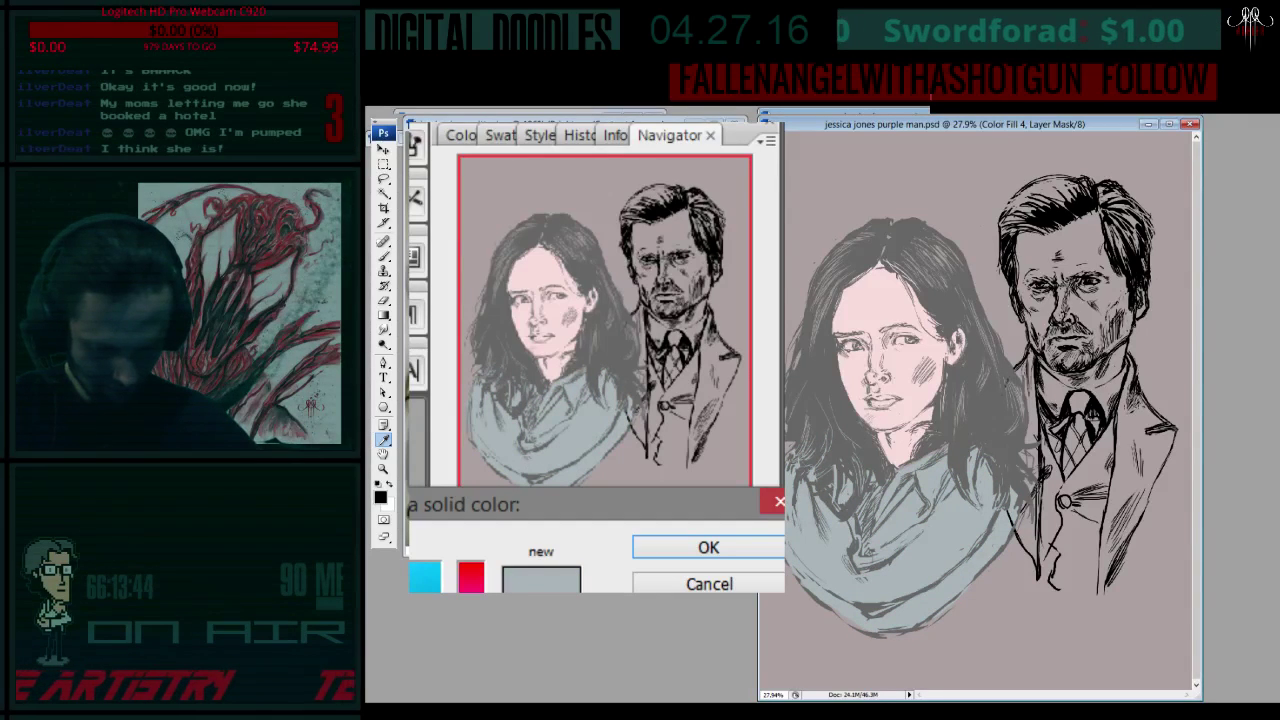
drag(471, 585, 471, 575)
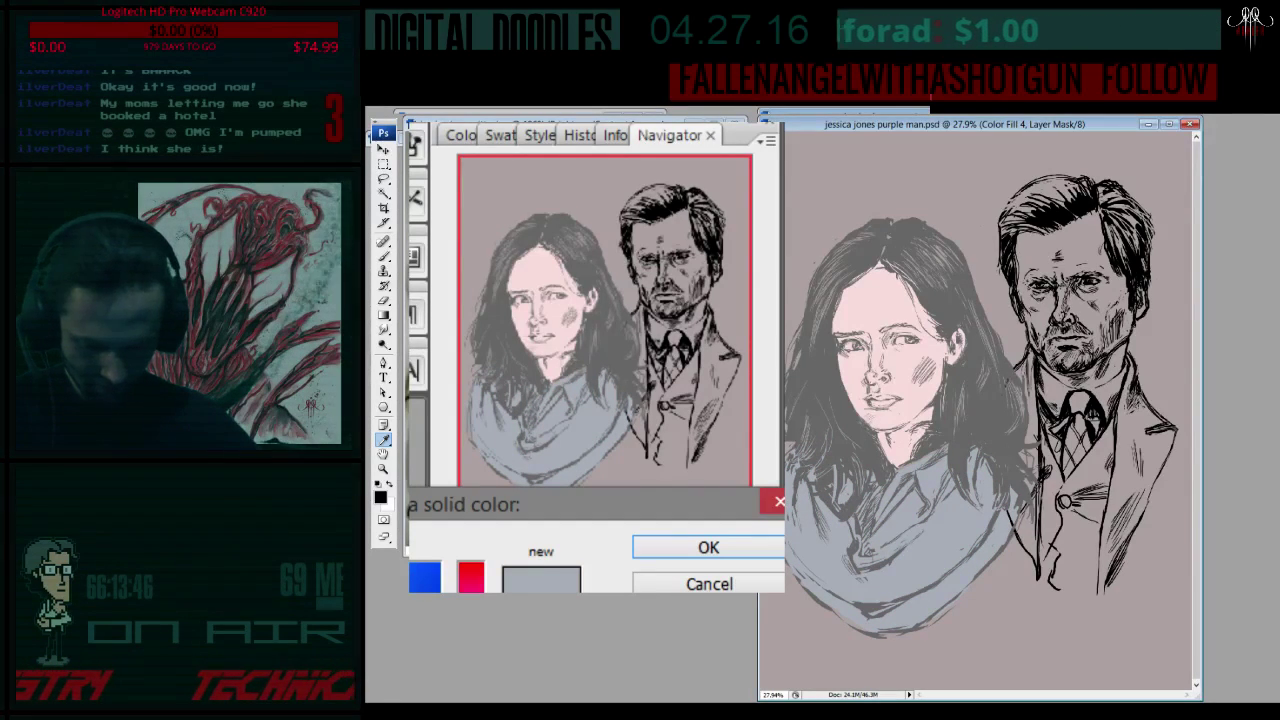